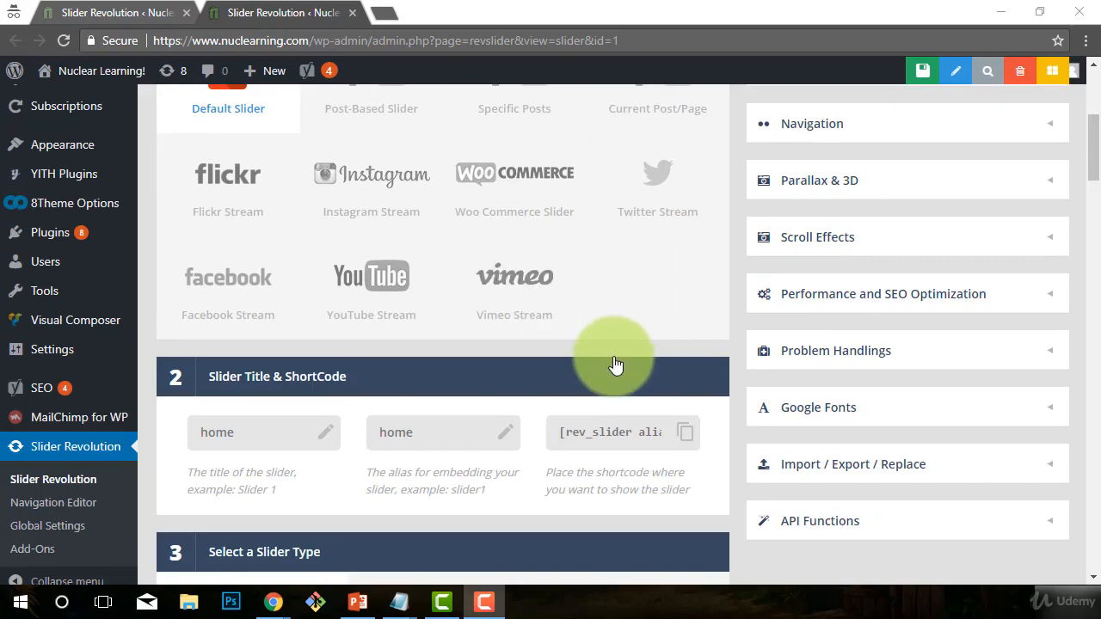
- Review the home slider's settings from the content source down to the slide layout, comparing them with the slide editor
scroll(657, 408, "up", 4)
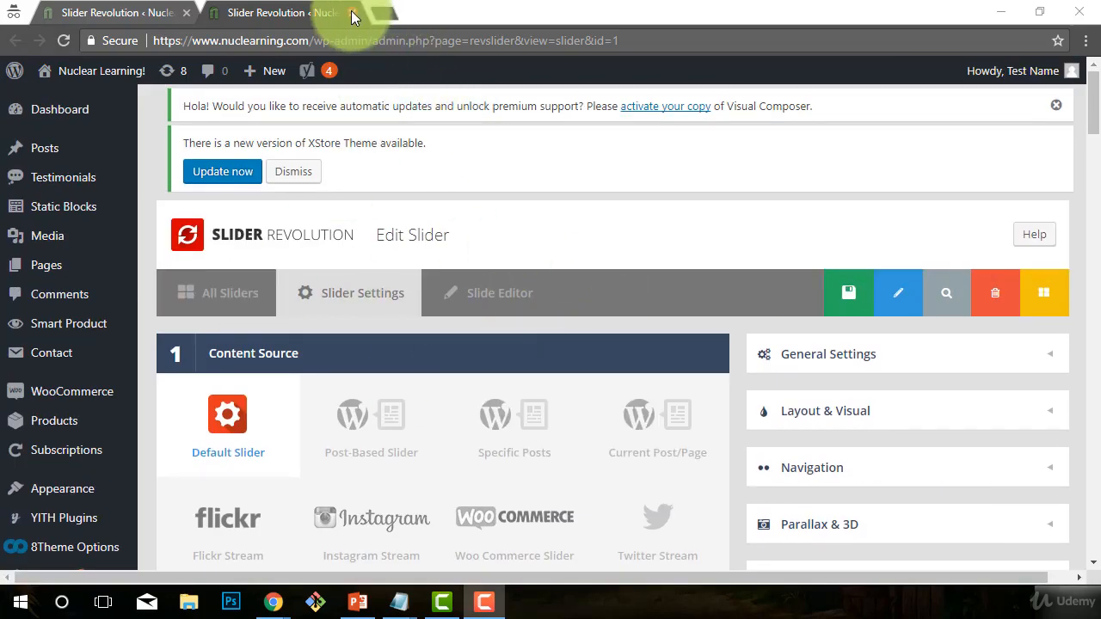
left_click(137, 9)
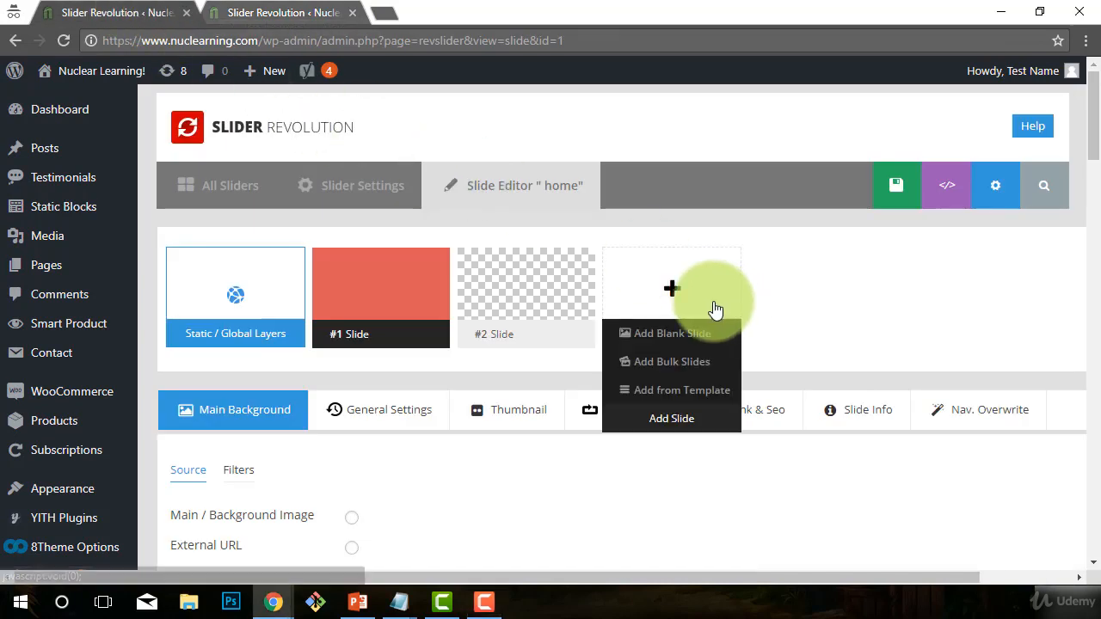
left_click(289, 14)
scroll(470, 404, "down", 10)
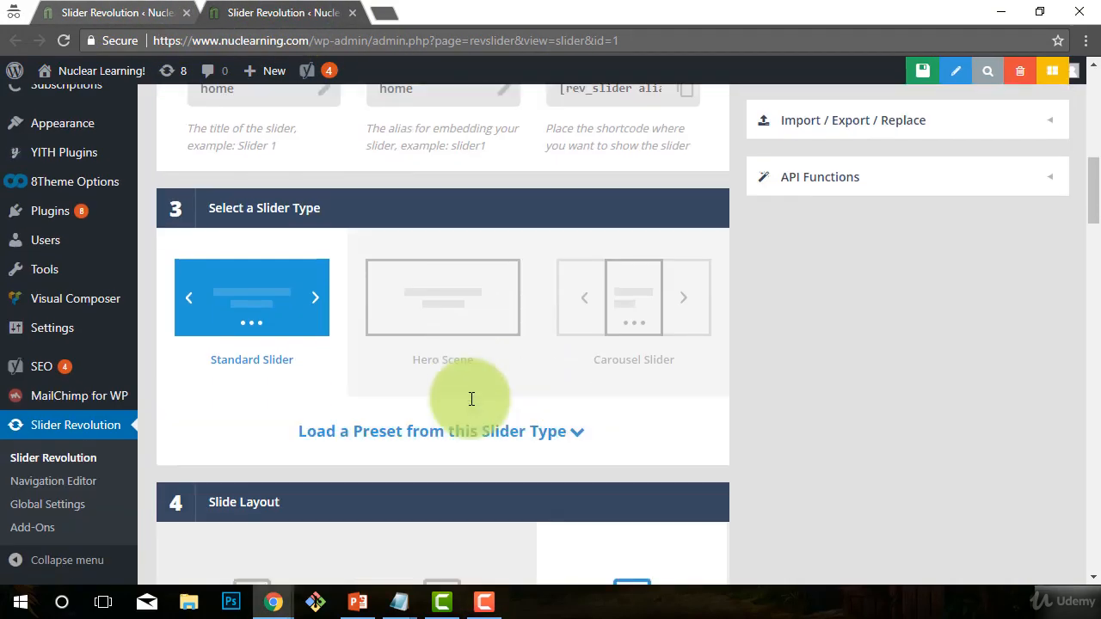
scroll(414, 380, "down", 3)
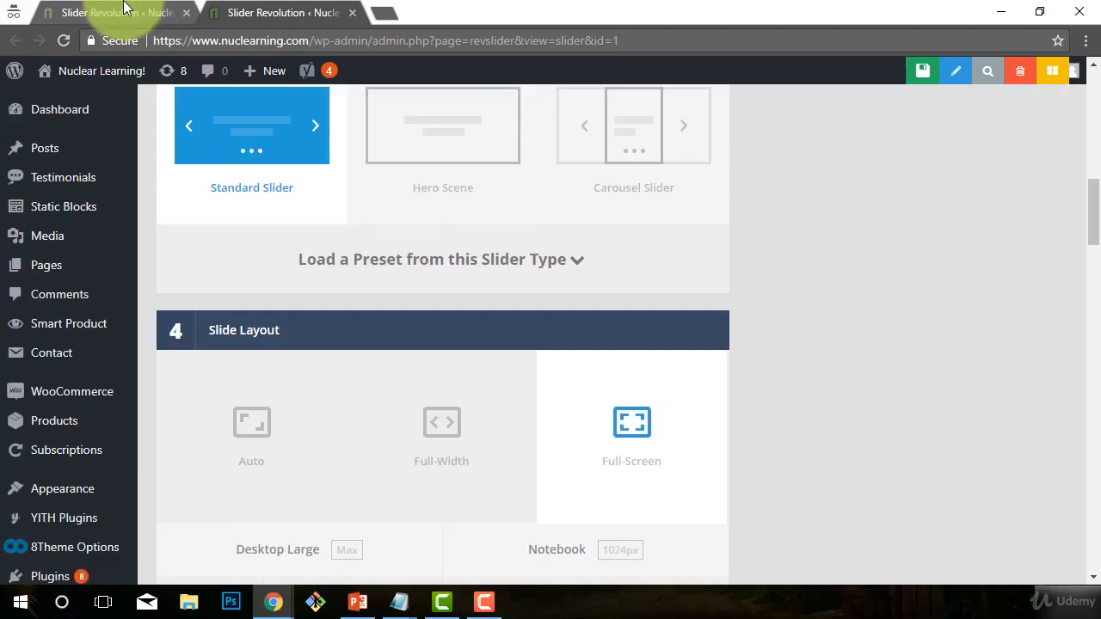
- Look over the home slider's slide editor, including its slide list, background source options and slide #1's actions
left_click(120, 12)
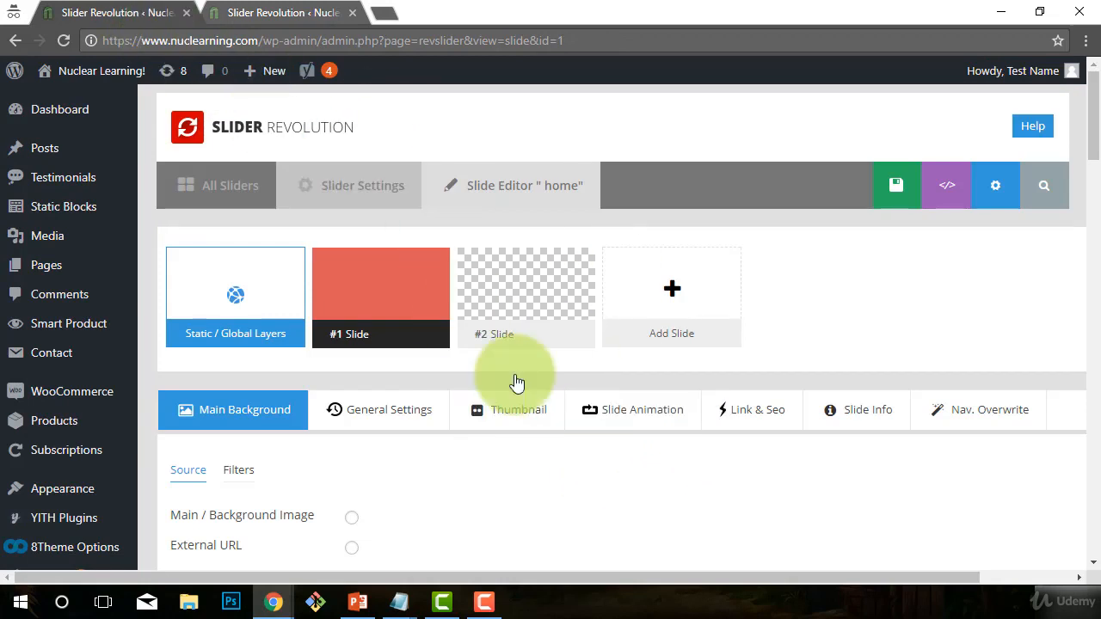
scroll(91, 460, "down", 4)
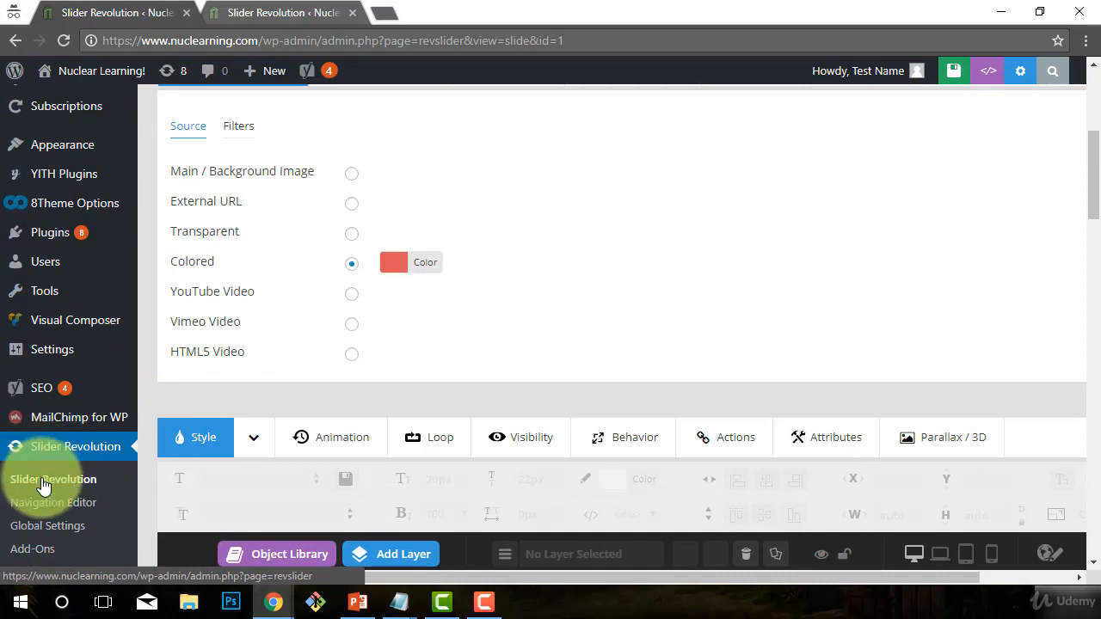
scroll(602, 307, "up", 4)
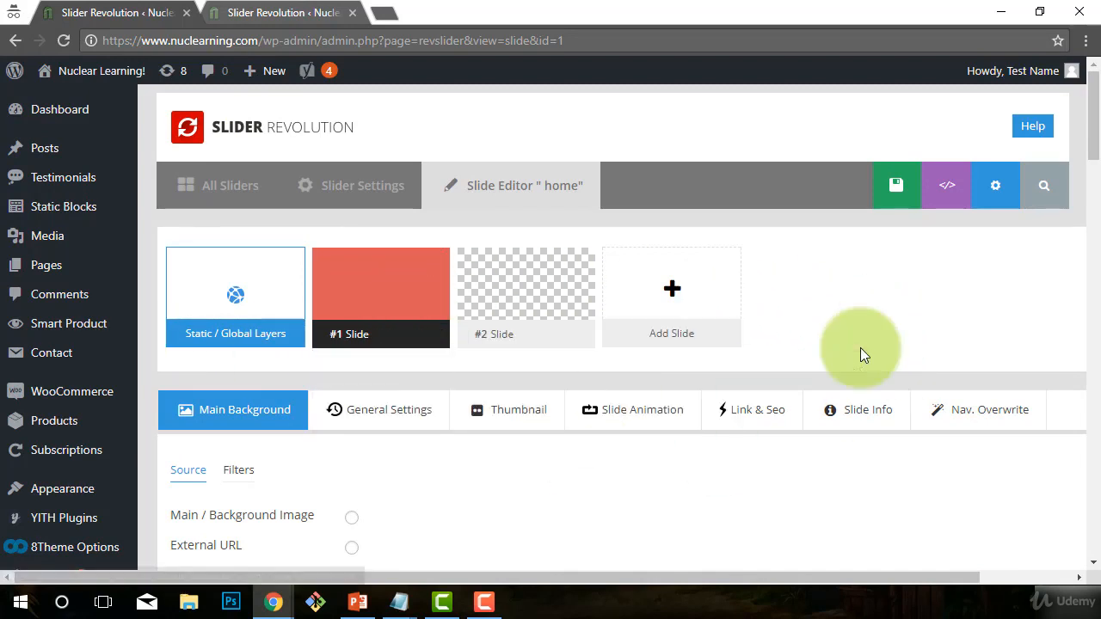
mouse_move(358, 260)
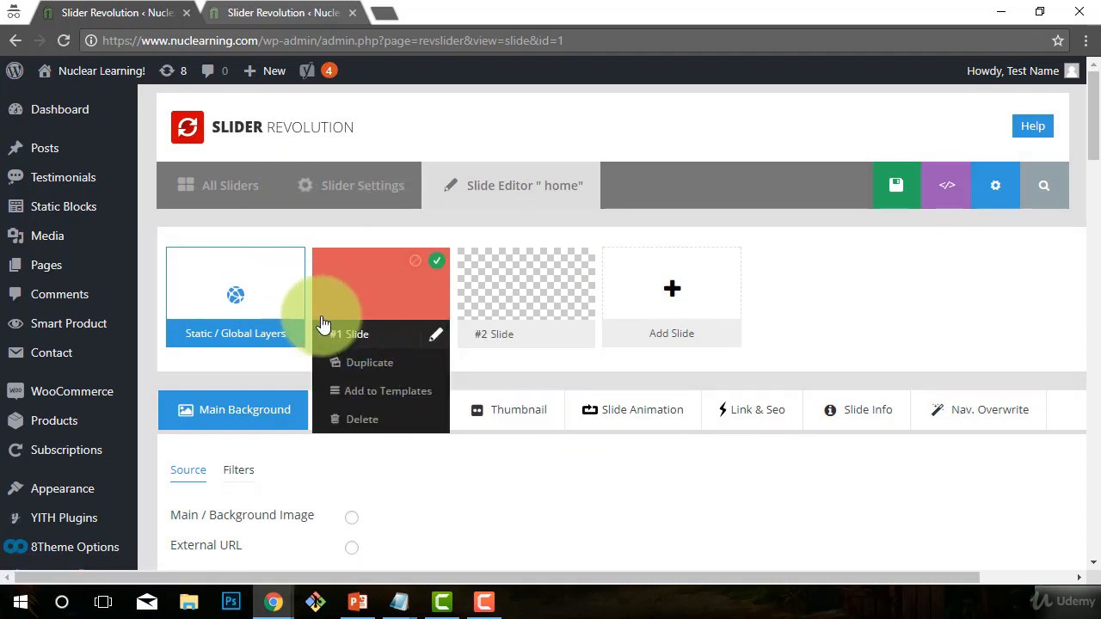
- Set slide #1's background color to green #8bbc4b and check it on the slide canvas
scroll(778, 307, "down", 1)
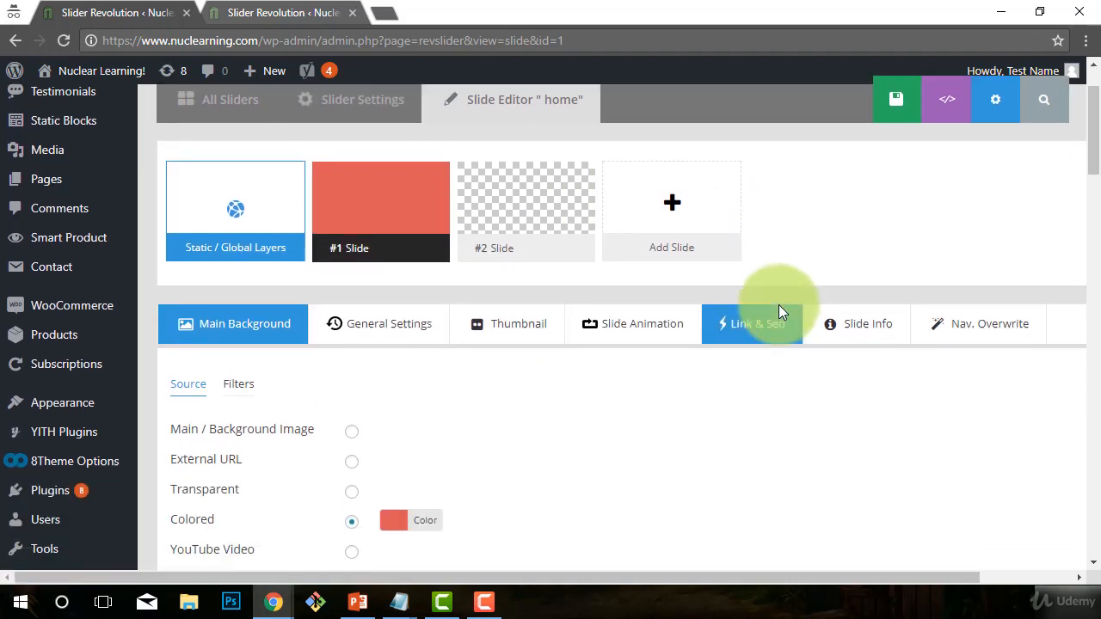
scroll(723, 466, "down", 1)
scroll(721, 459, "down", 1)
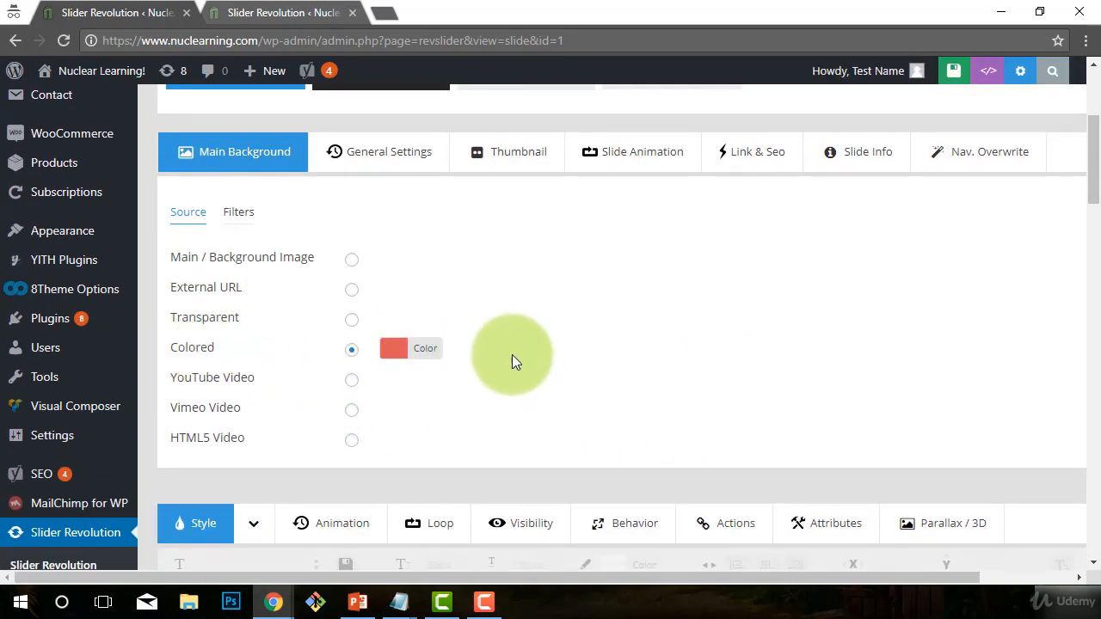
left_click(394, 348)
left_click_drag(366, 336, 346, 334)
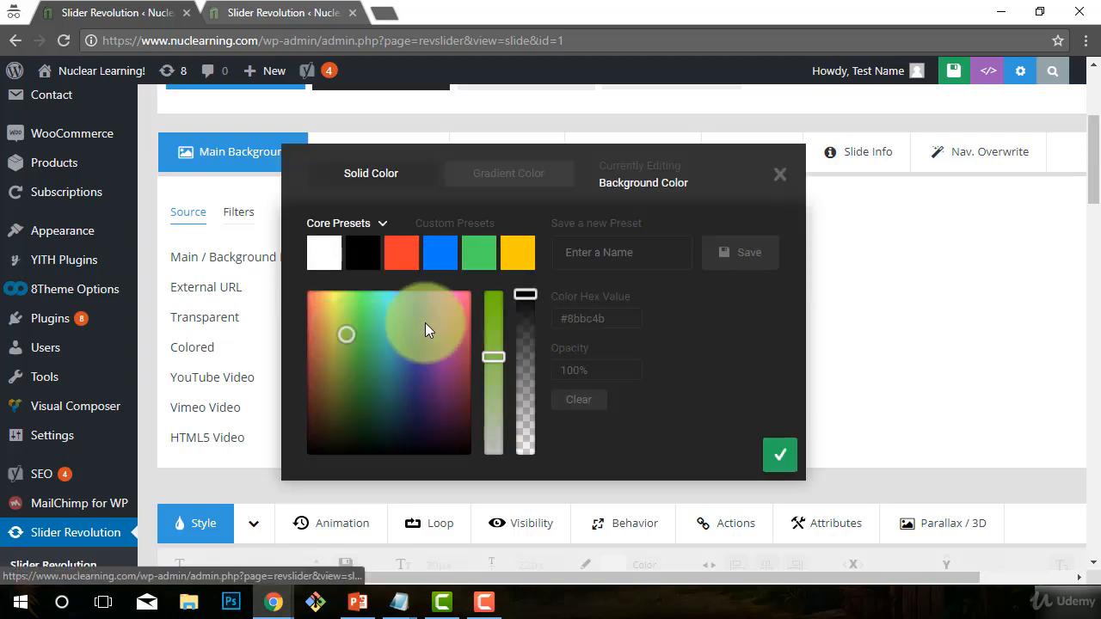
left_click(785, 455)
scroll(781, 361, "down", 4)
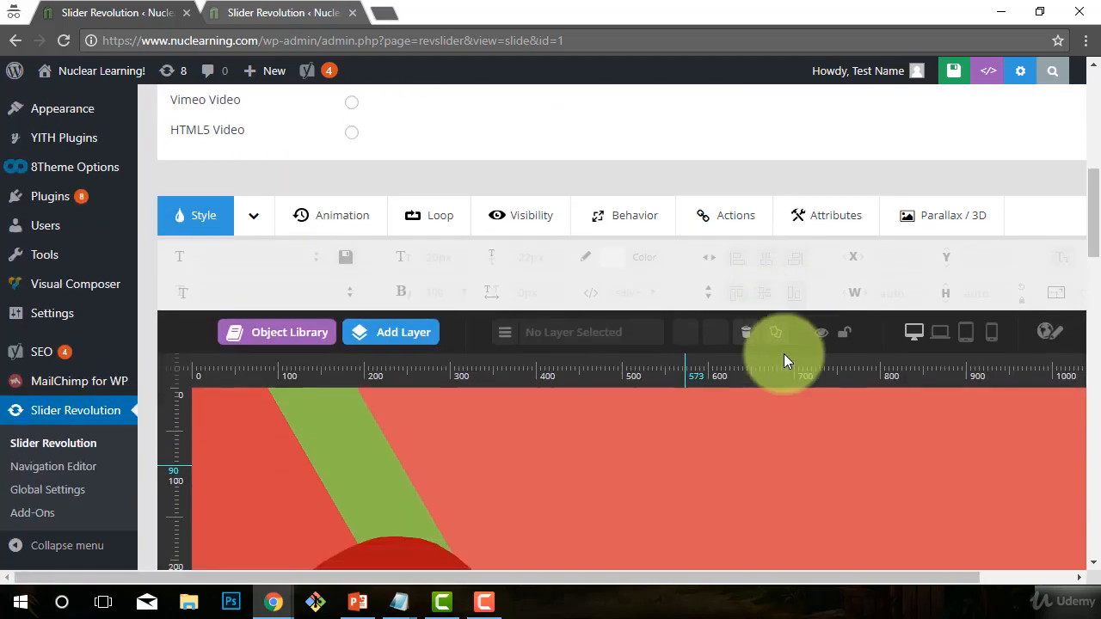
scroll(479, 545, "up", 3)
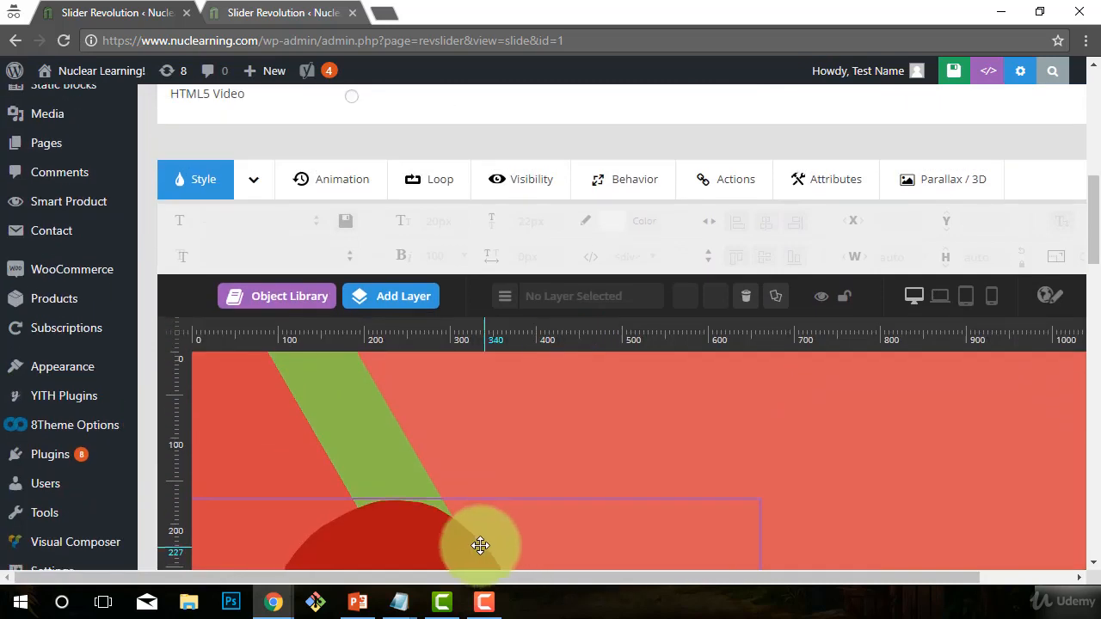
scroll(211, 325, "down", 2)
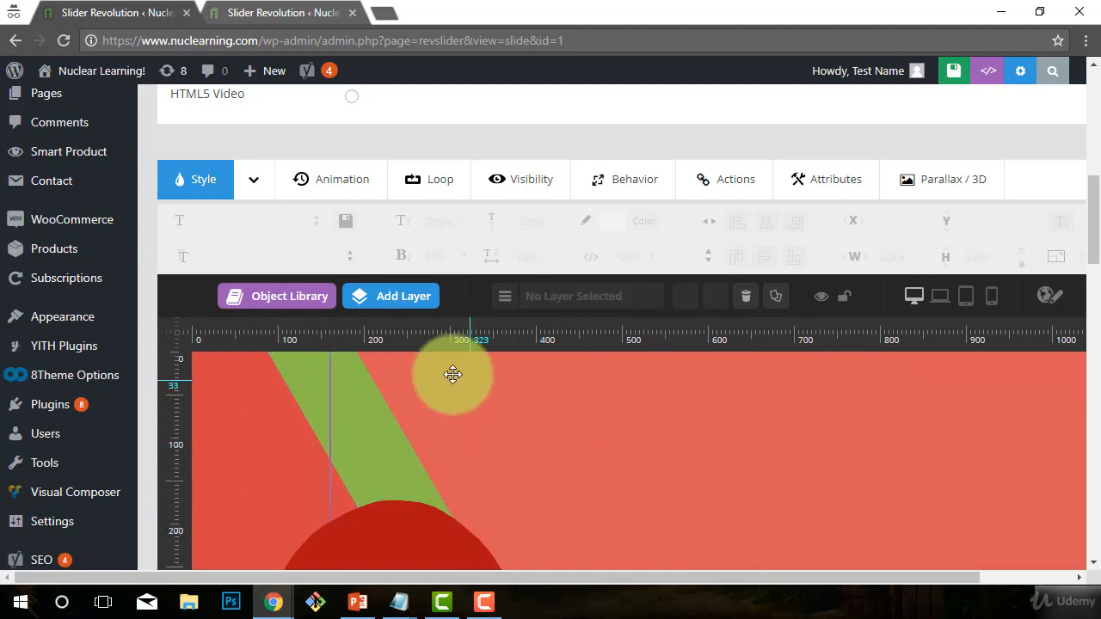
scroll(651, 403, "down", 5)
scroll(946, 413, "down", 2)
scroll(983, 344, "up", 8)
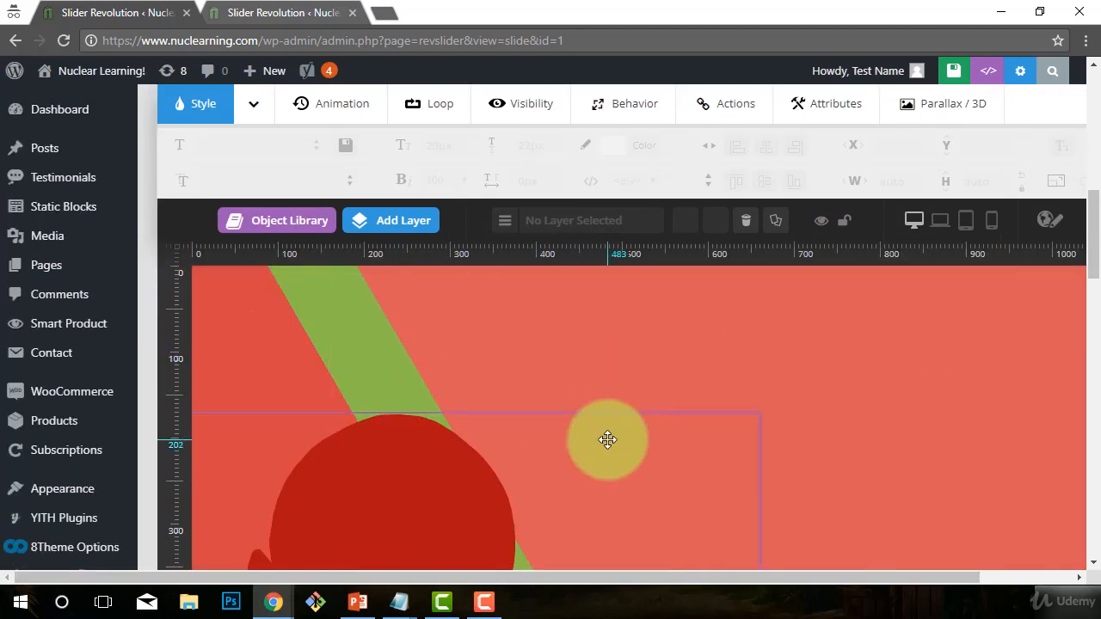
scroll(559, 447, "up", 1)
scroll(533, 430, "up", 4)
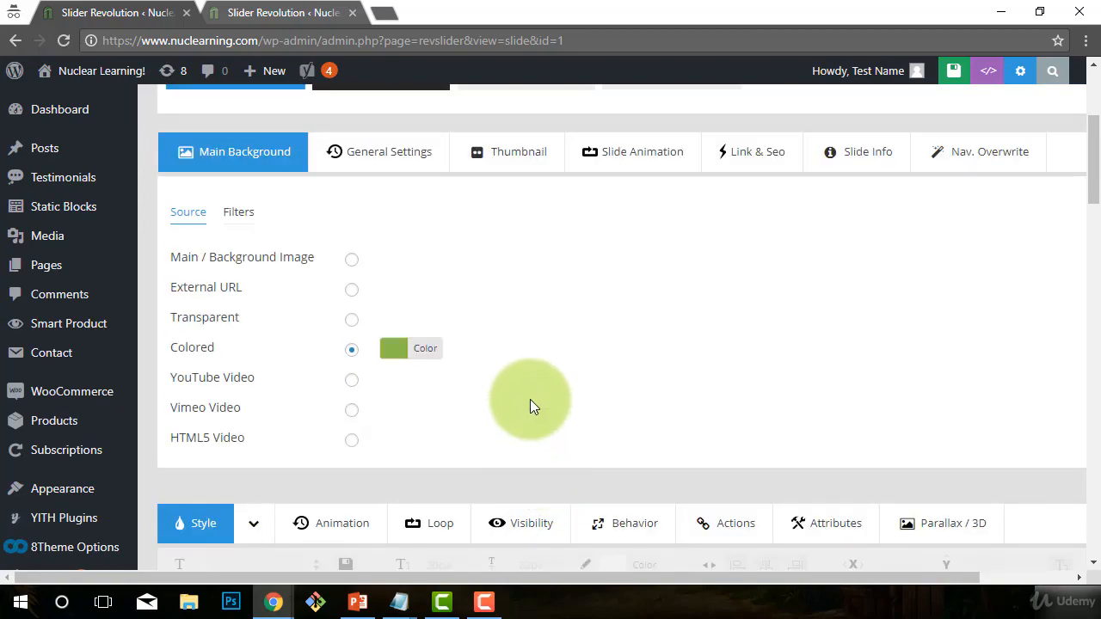
- Switch slide #1's background source to an image, upload the slide pictures to the media library and insert slider1-1440x1440.jpg
left_click(352, 259)
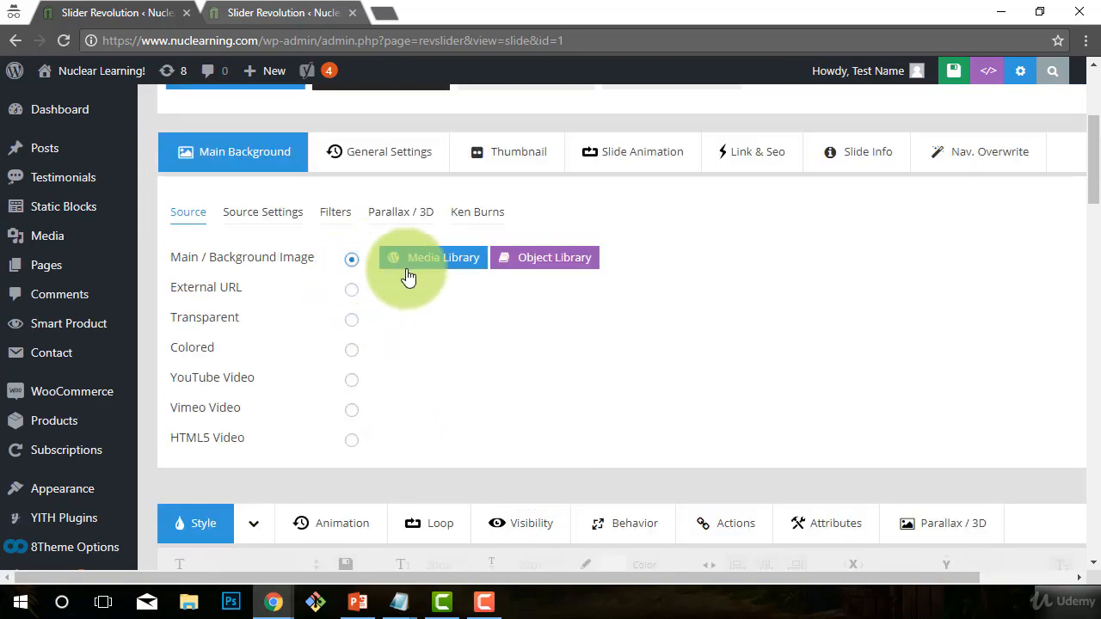
left_click(457, 265)
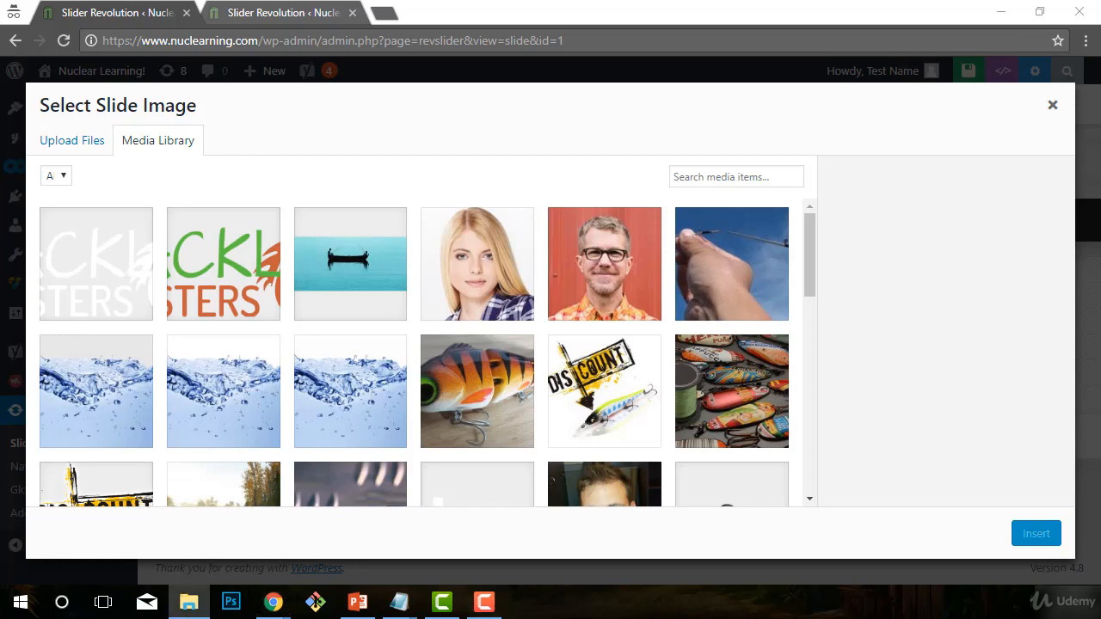
left_click_drag(0, 447, 432, 342)
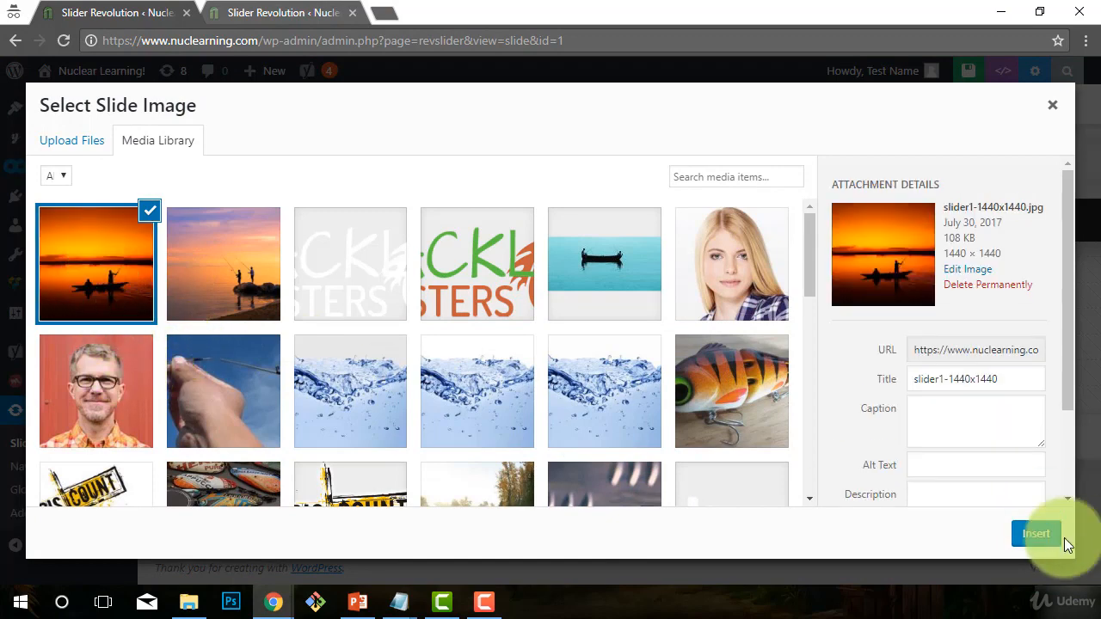
left_click(1036, 535)
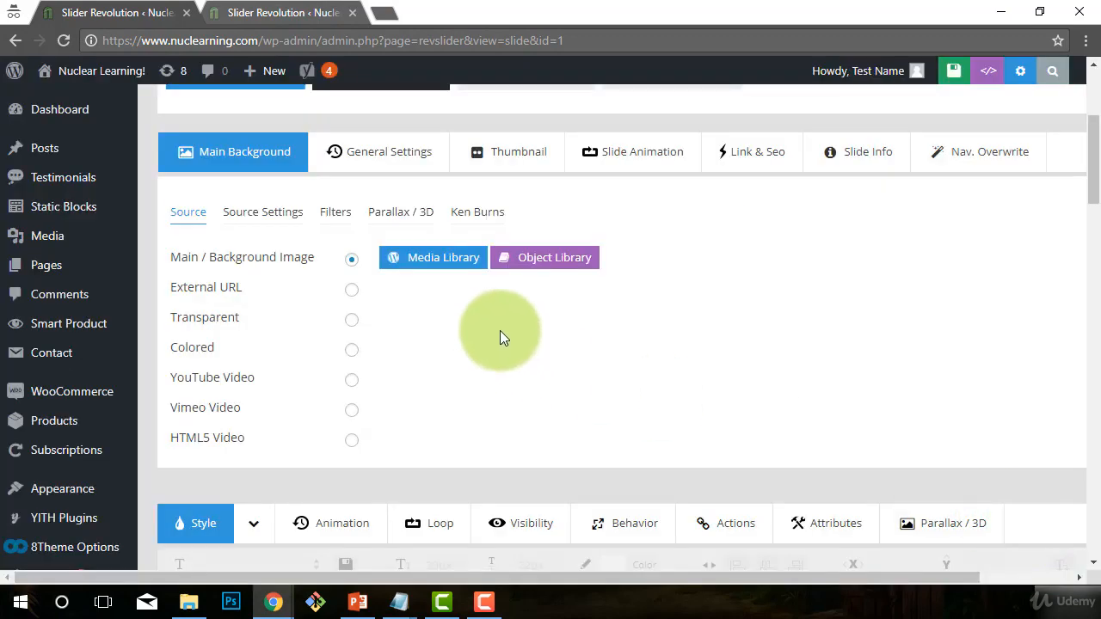
- Examine the new background image behind the layers on the slide canvas and in the slide #1 thumbnail
scroll(500, 334, "down", 4)
scroll(504, 342, "down", 8)
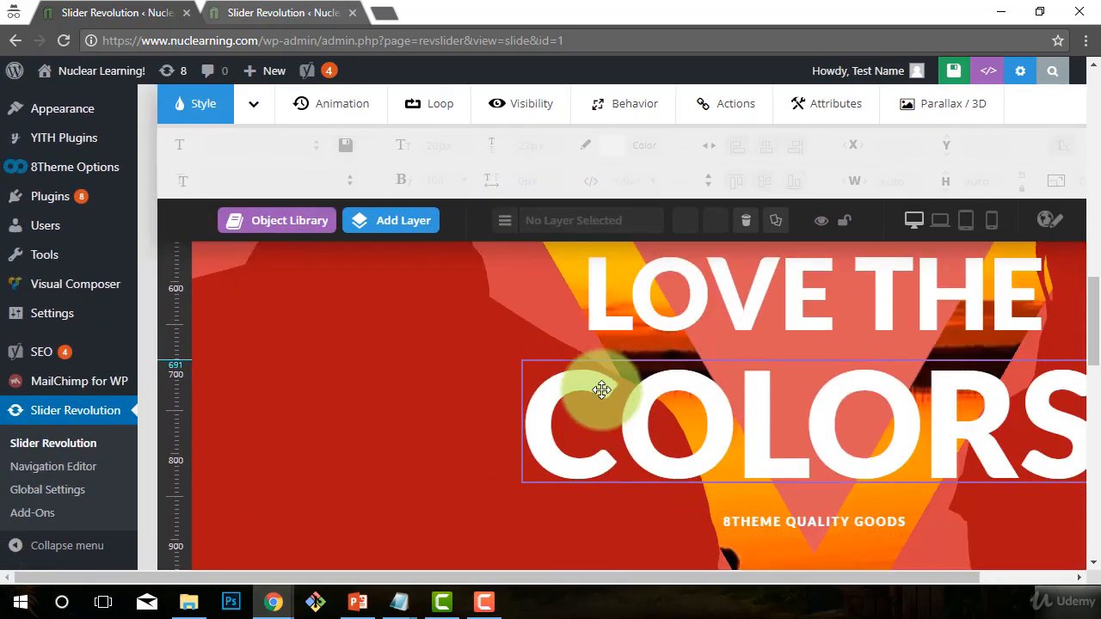
scroll(763, 493, "down", 2)
scroll(798, 504, "up", 10)
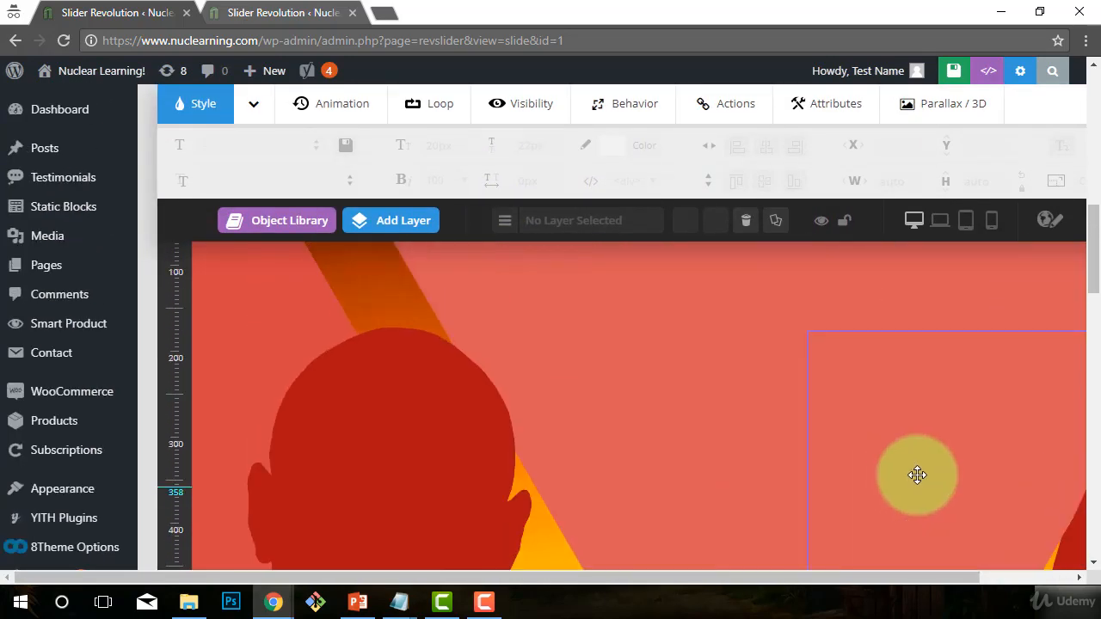
scroll(713, 344, "up", 5)
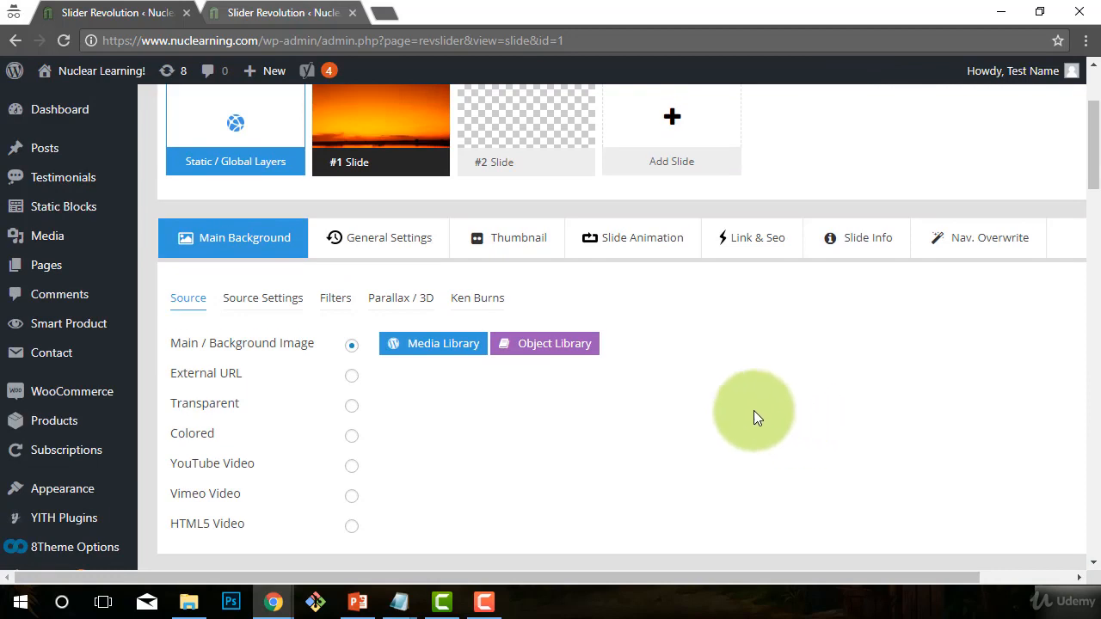
scroll(868, 422, "up", 1)
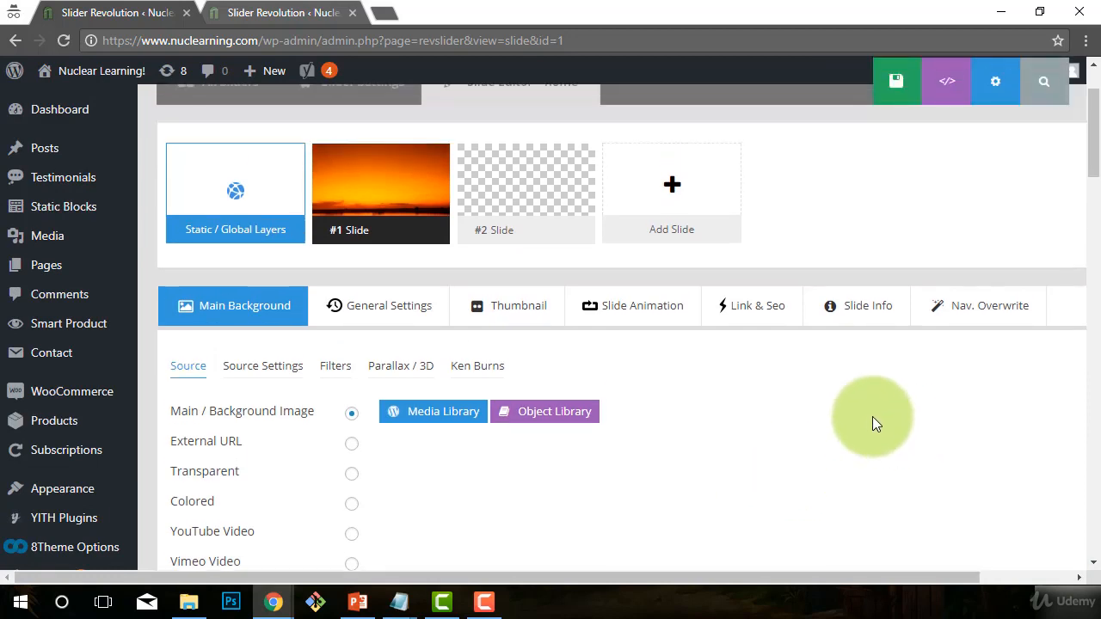
scroll(798, 403, "down", 1)
scroll(798, 403, "up", 1)
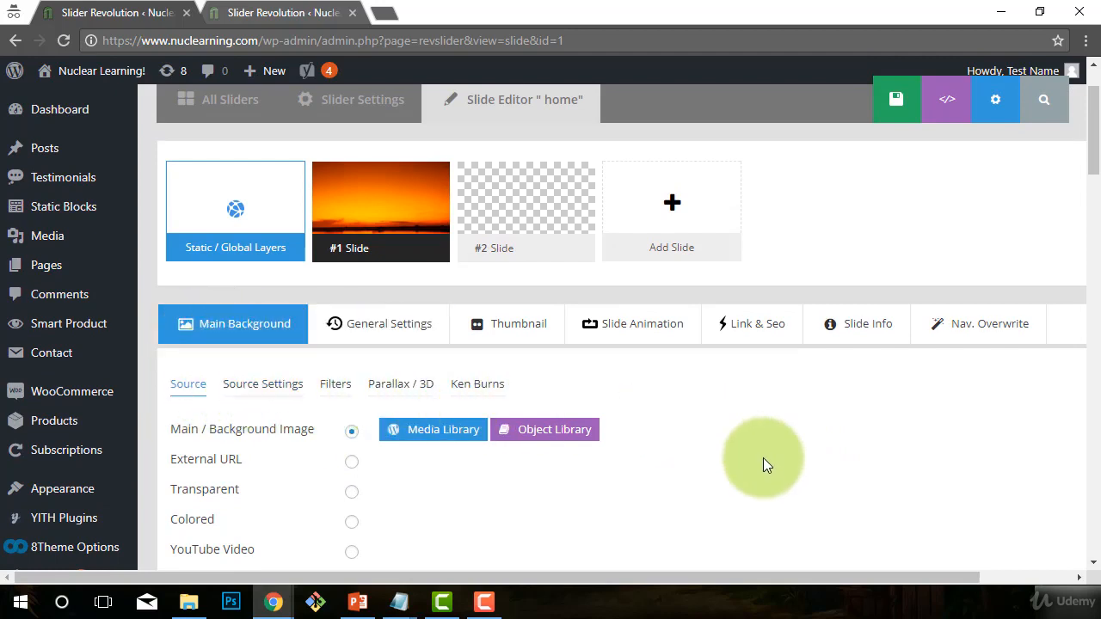
- Review the source settings of slide #1's background image, including source size, fit, position and repeat
left_click(259, 388)
scroll(260, 393, "down", 1)
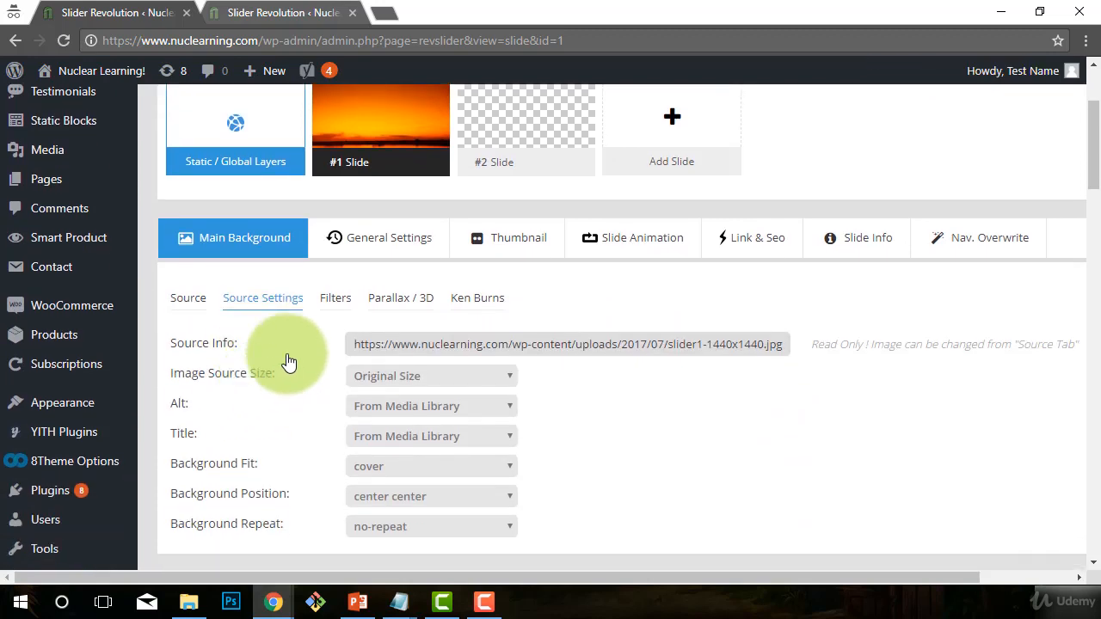
scroll(571, 426, "down", 1)
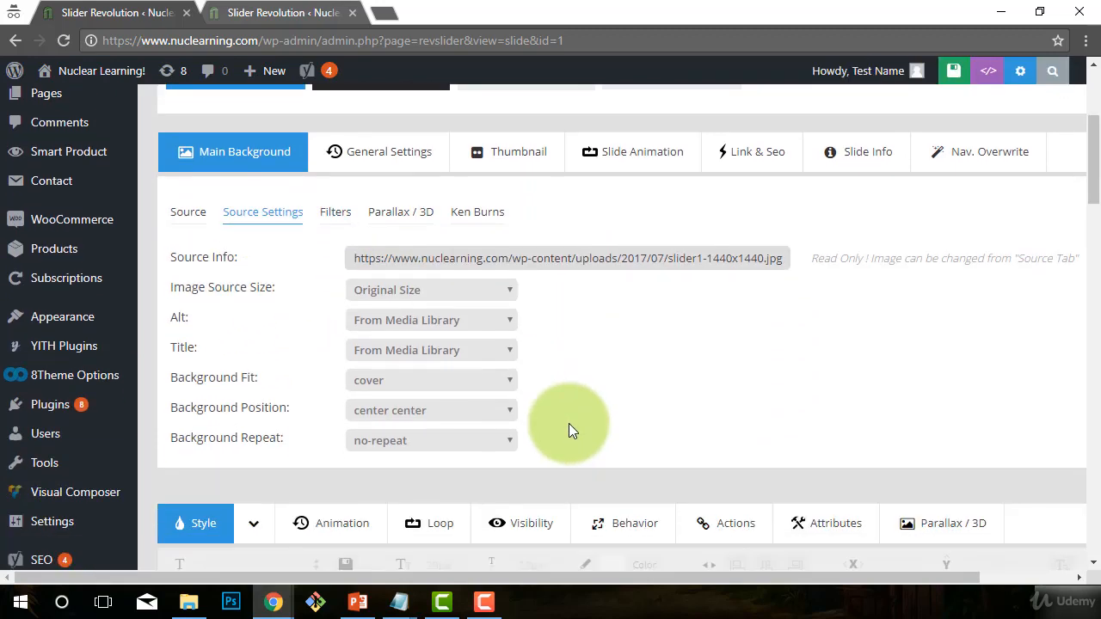
scroll(602, 438, "up", 1)
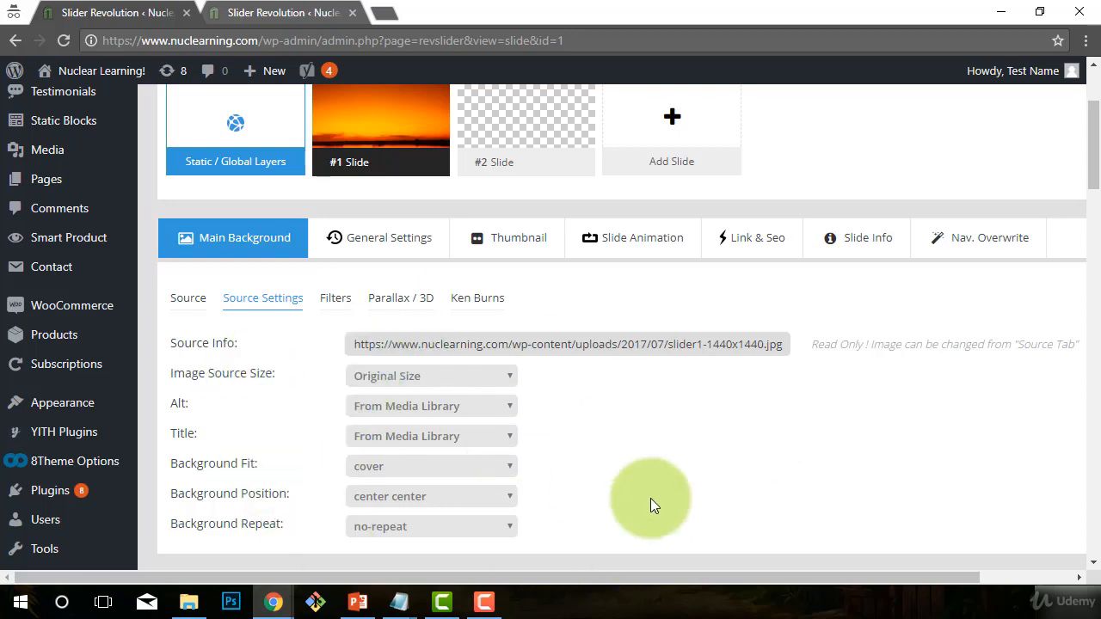
- Look through the filter presets for slide #1's background image and compare them with the slide canvas
left_click(337, 301)
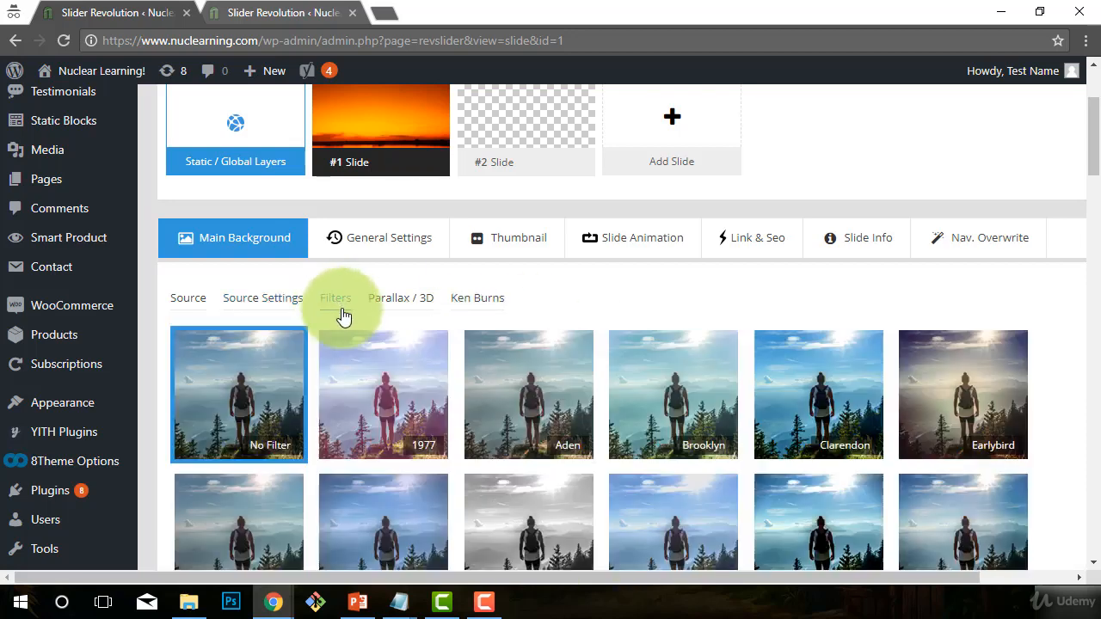
scroll(478, 400, "down", 1)
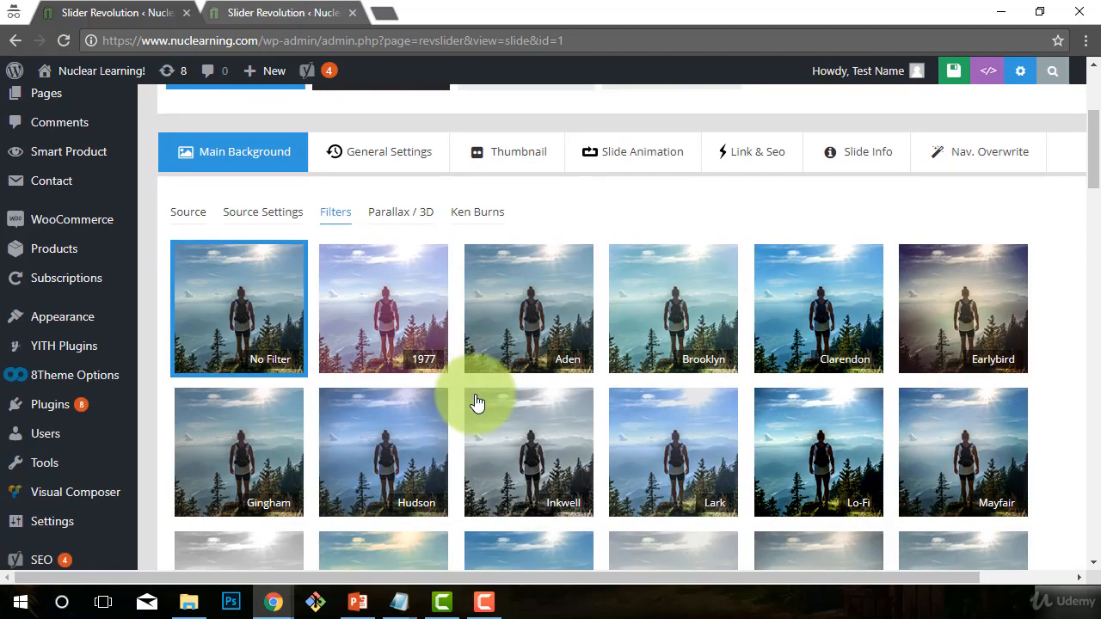
scroll(634, 437, "down", 6)
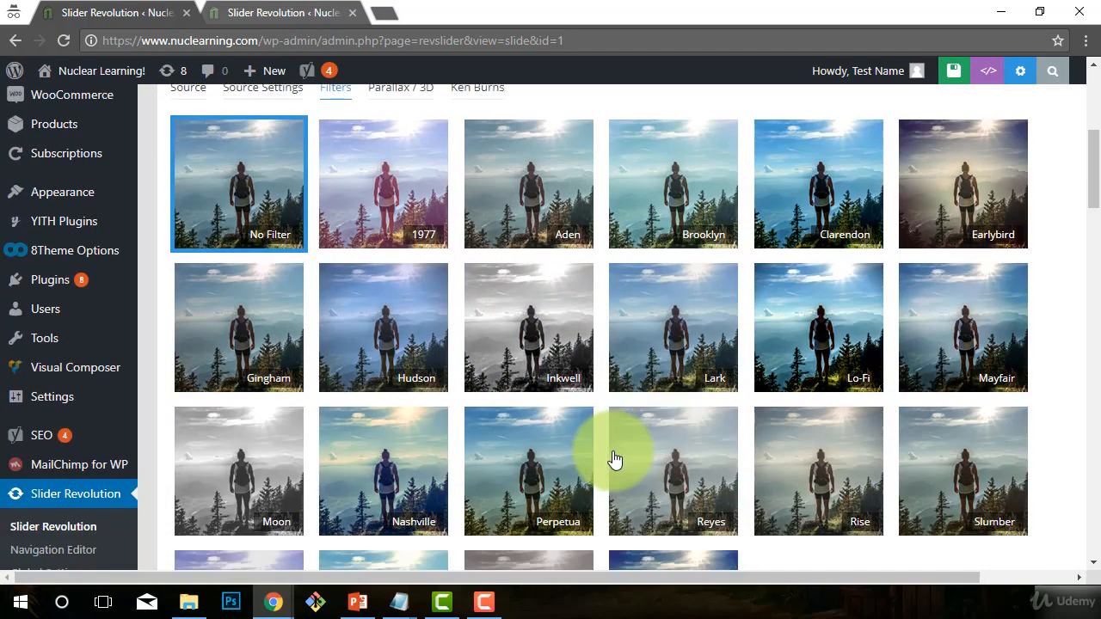
scroll(610, 467, "down", 10)
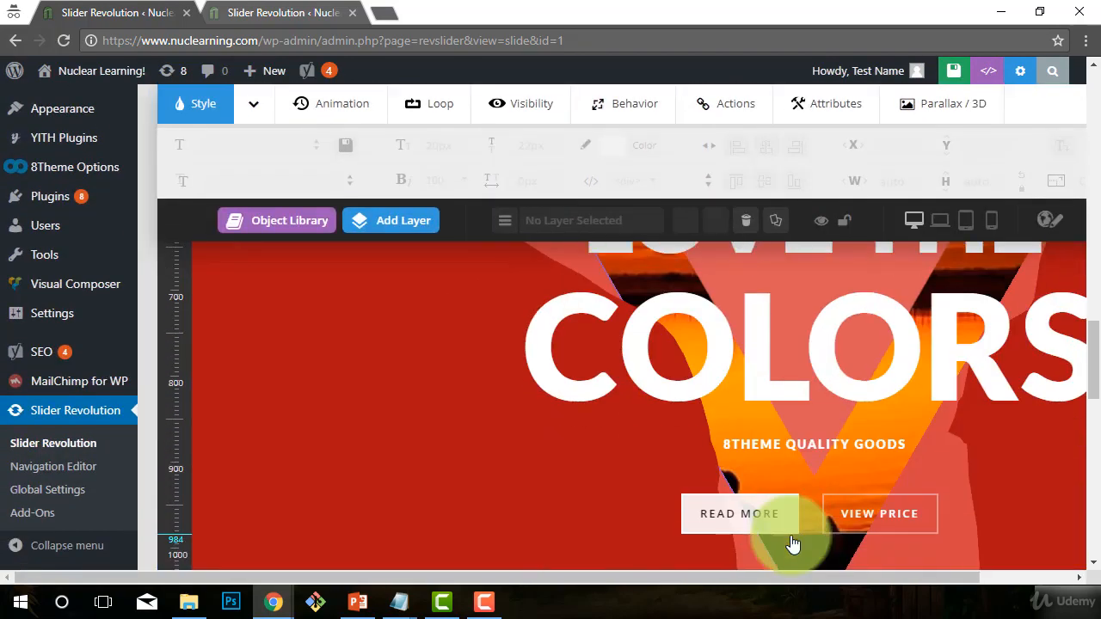
scroll(912, 561, "up", 10)
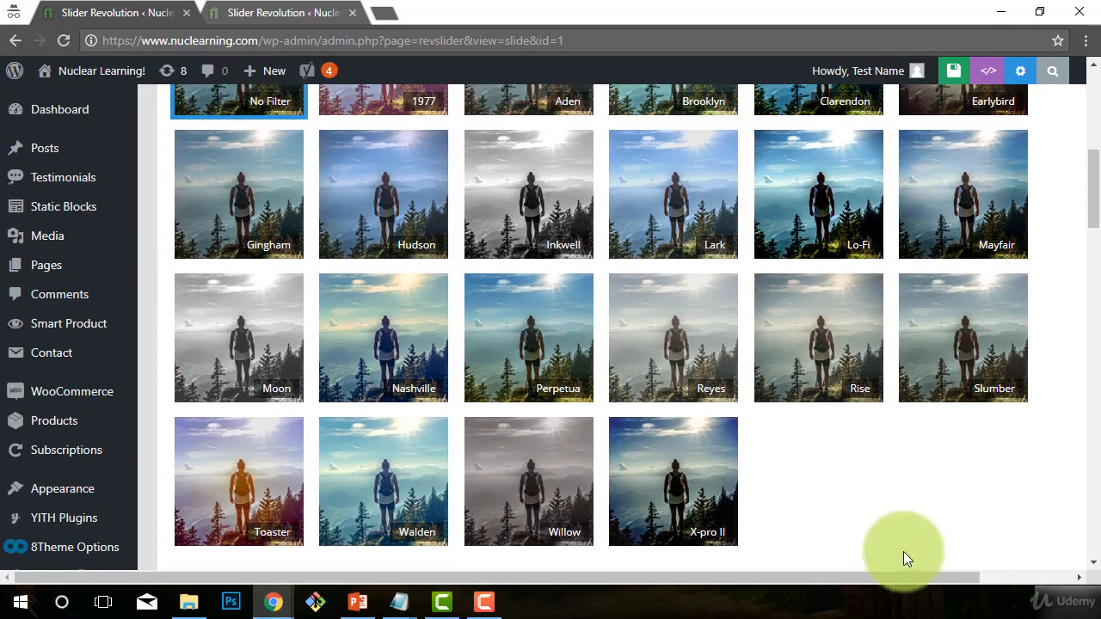
scroll(732, 447, "up", 2)
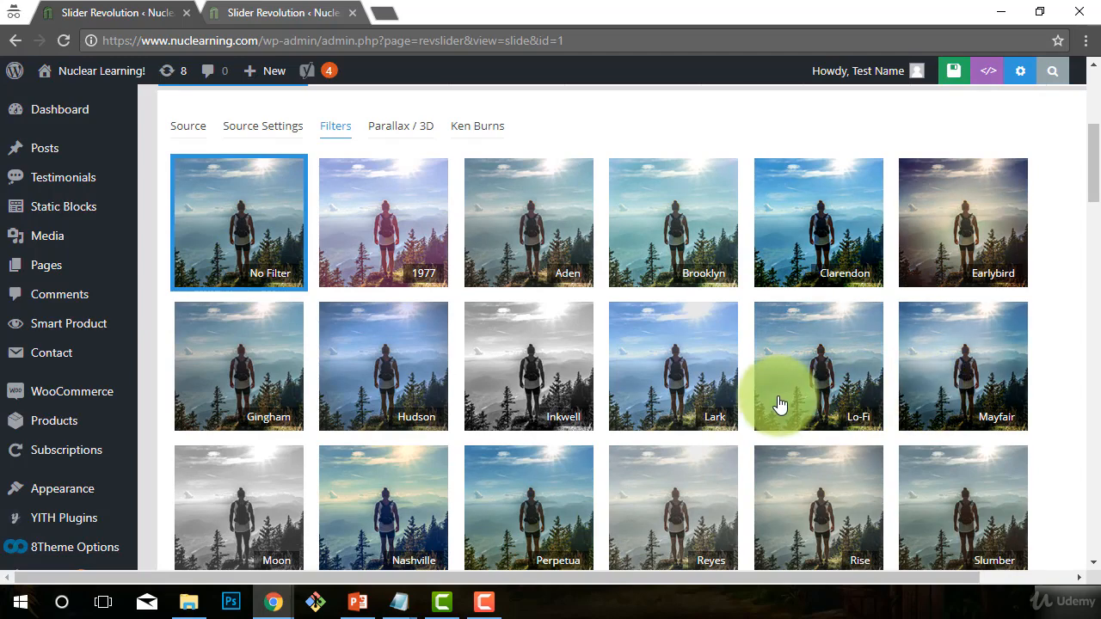
scroll(776, 405, "up", 2)
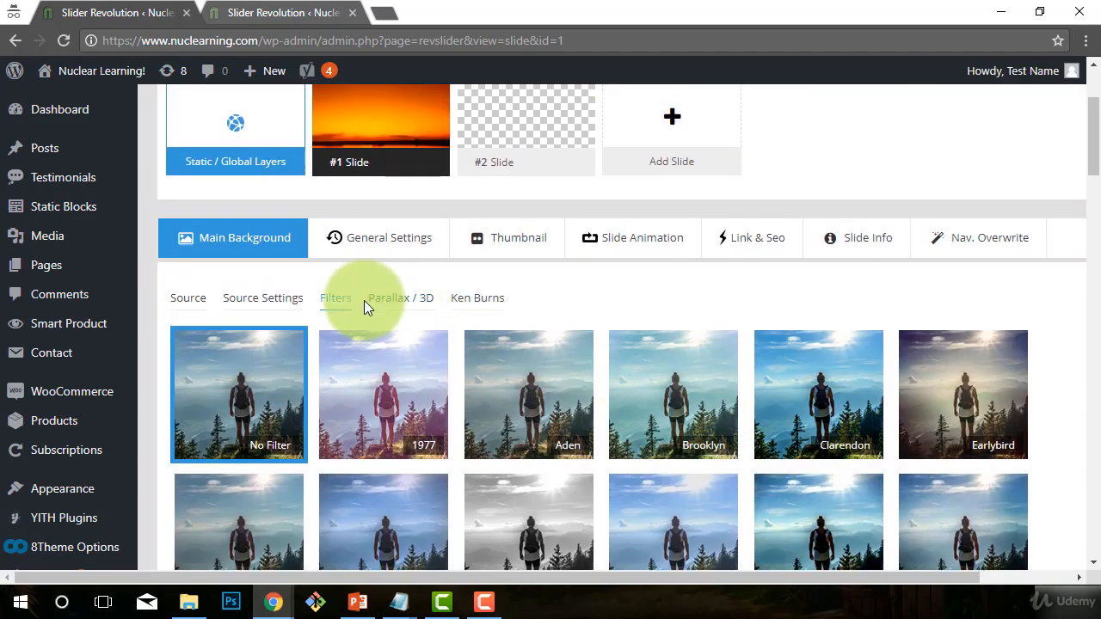
- Review the Parallax / 3D and Ken Burns options of slide #1's background, then return to its source options
left_click(413, 301)
scroll(641, 447, "down", 4)
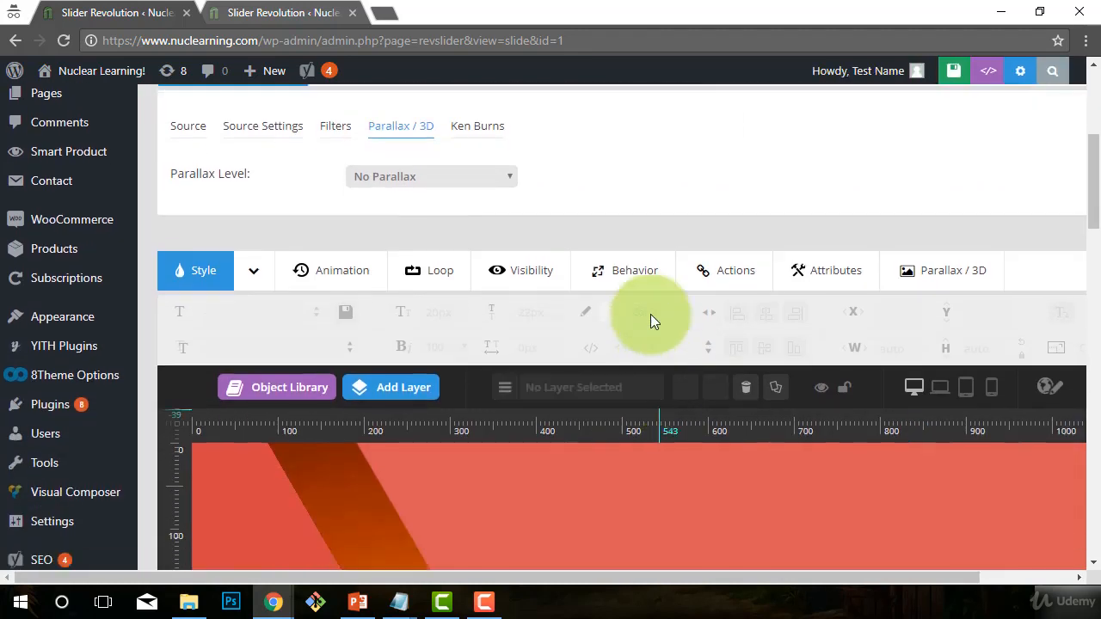
scroll(751, 461, "down", 8)
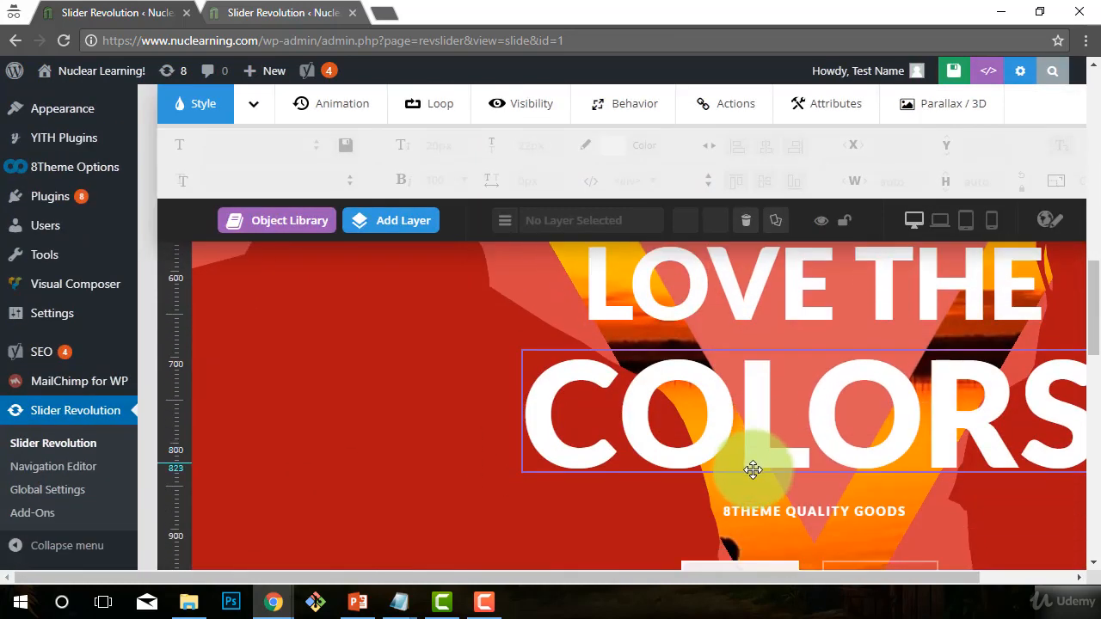
scroll(748, 464, "up", 10)
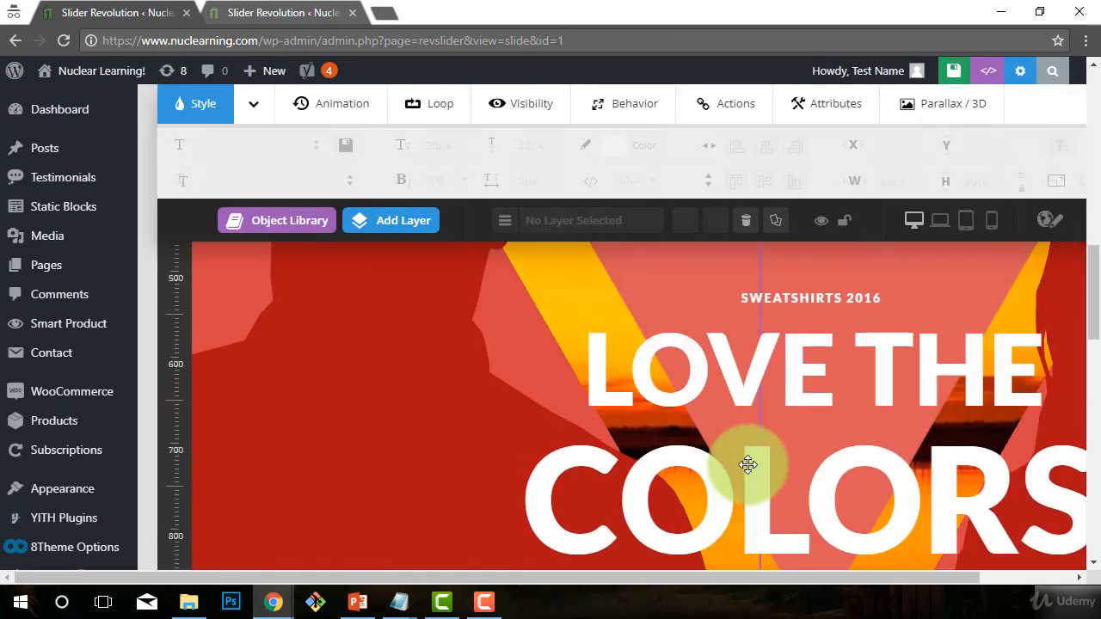
scroll(747, 464, "up", 5)
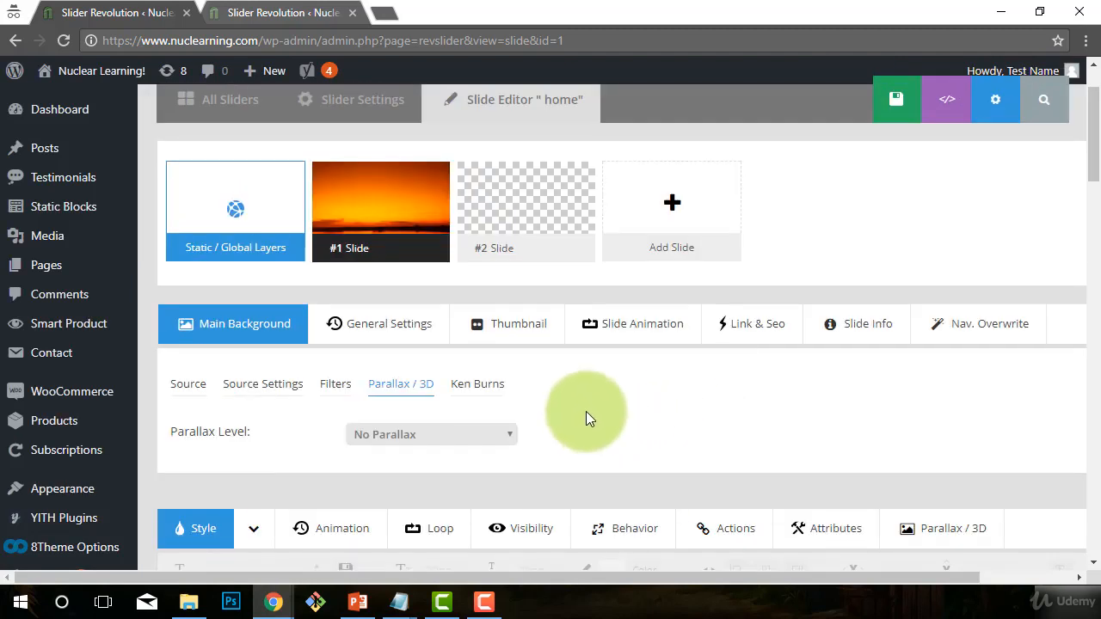
left_click(476, 384)
left_click(185, 384)
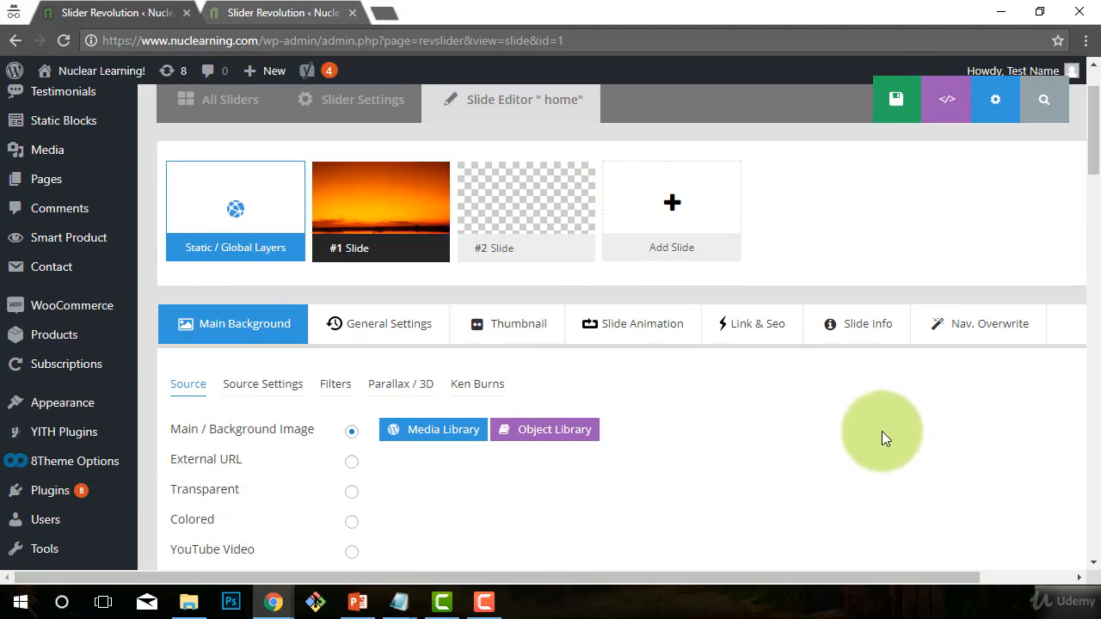
- Look through slide #1's General Settings, Thumbnail, Slide Animation and Link & Seo options, ending back at the main background
left_click(339, 325)
scroll(620, 394, "down", 3)
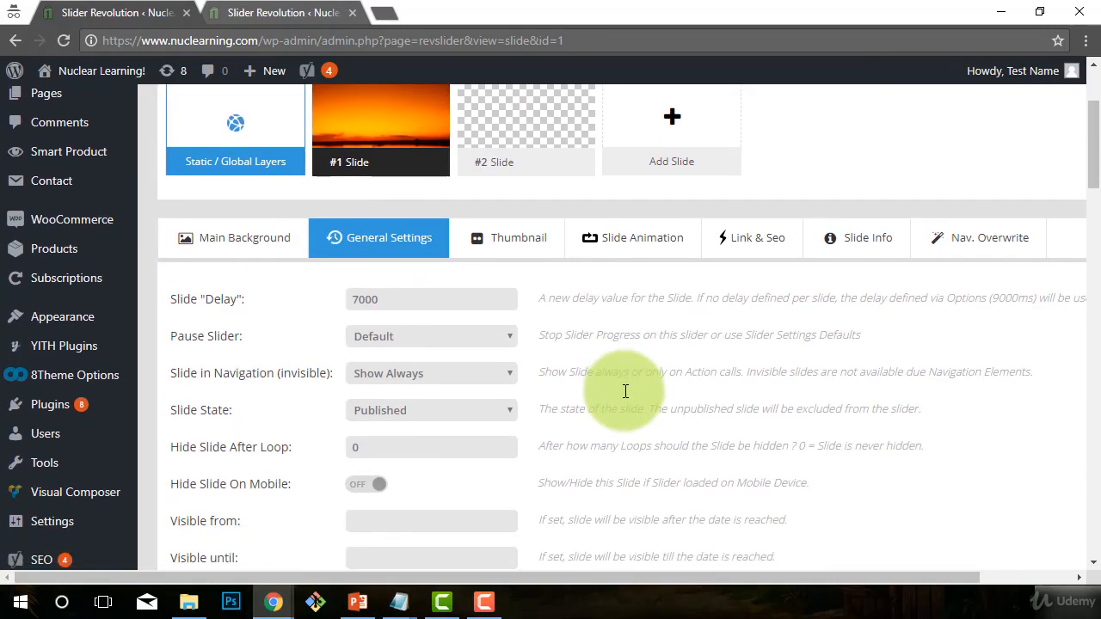
scroll(601, 396, "up", 1)
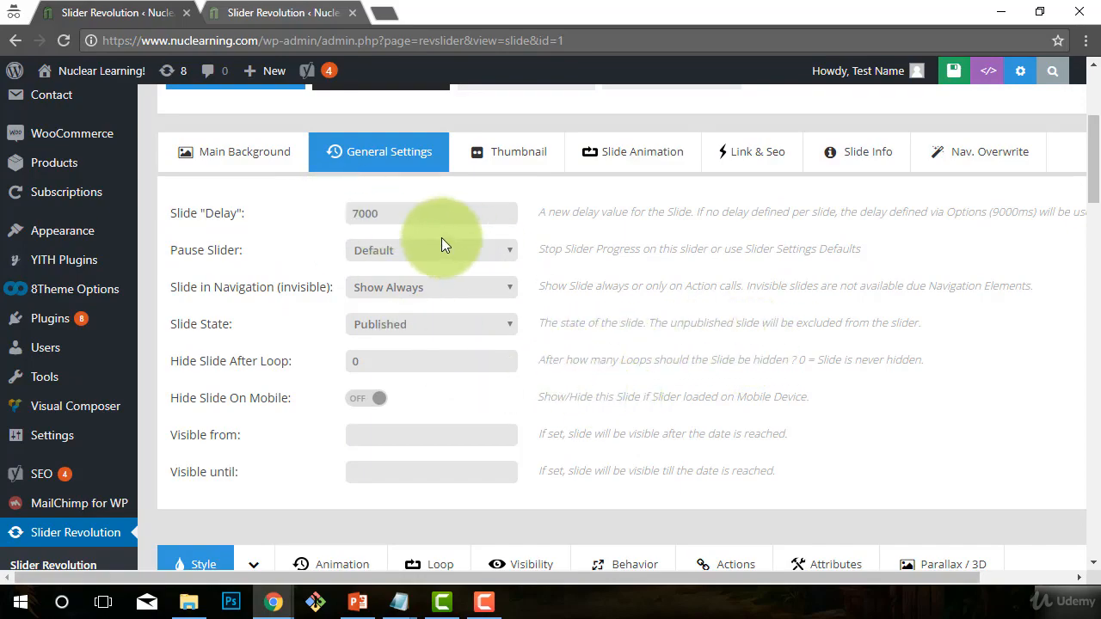
left_click(506, 152)
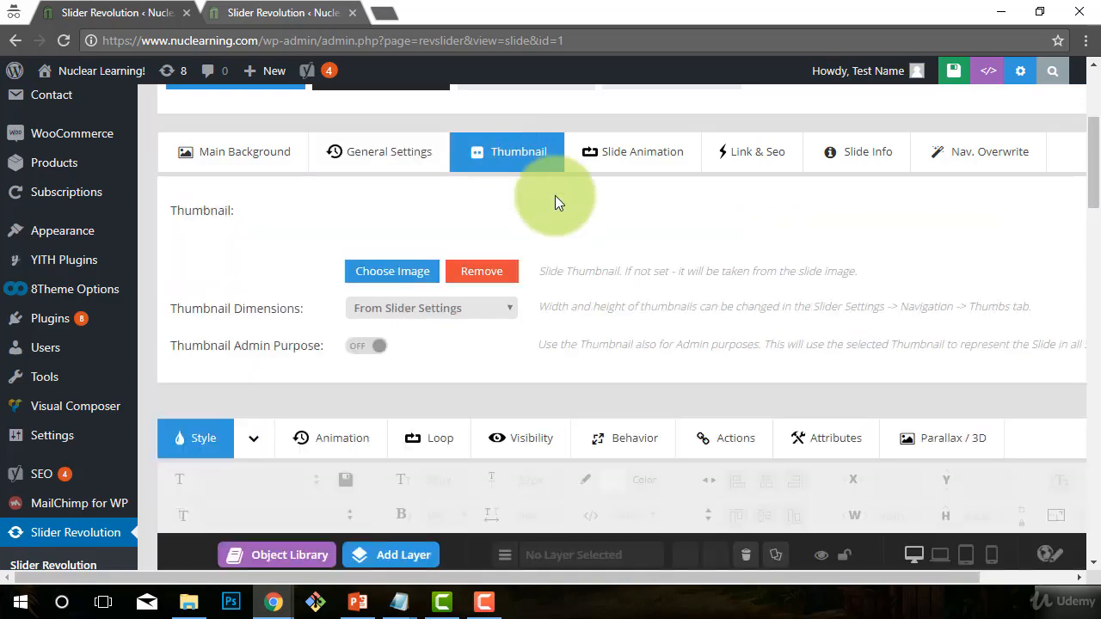
left_click(641, 163)
left_click(774, 162)
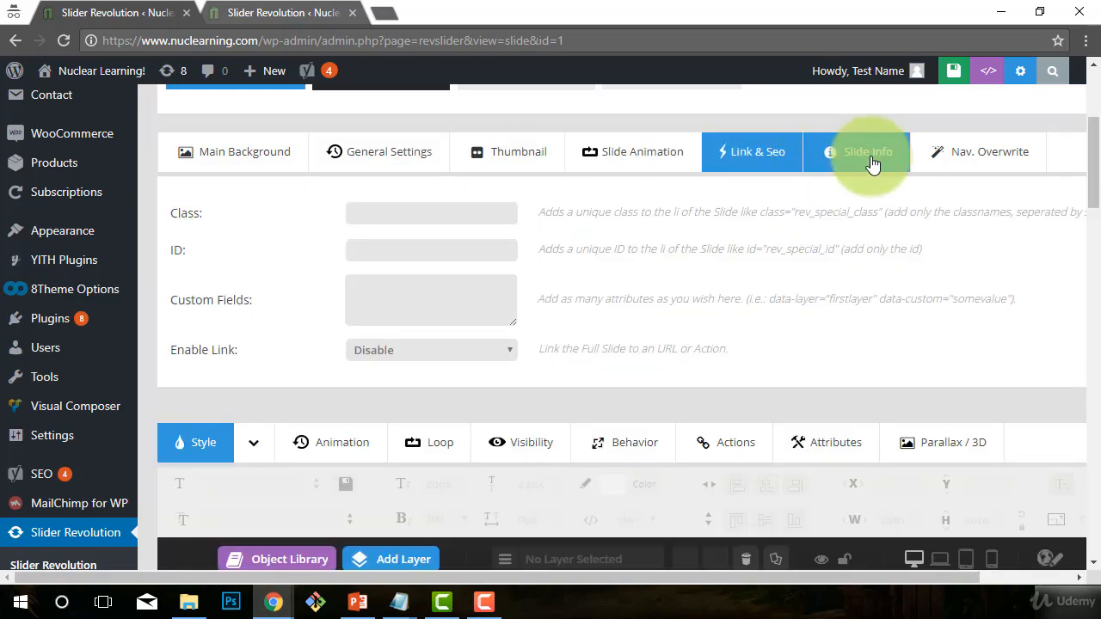
left_click(293, 152)
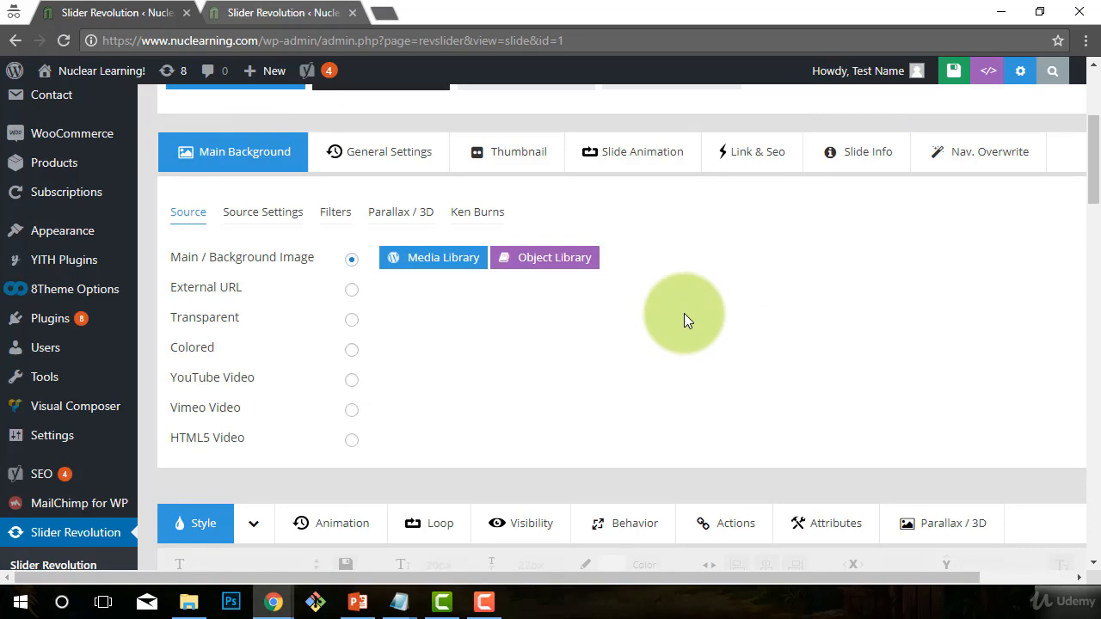
- Select the large "red line left" layer on the slide canvas and examine its extent and style settings
scroll(684, 320, "down", 4)
scroll(534, 337, "up", 1)
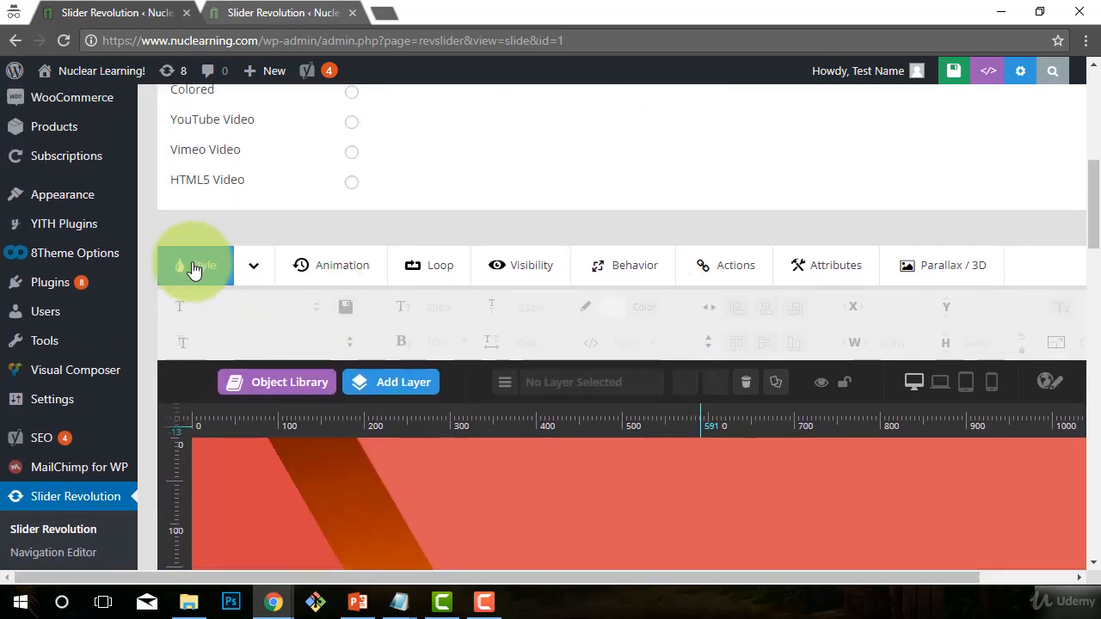
left_click(241, 517)
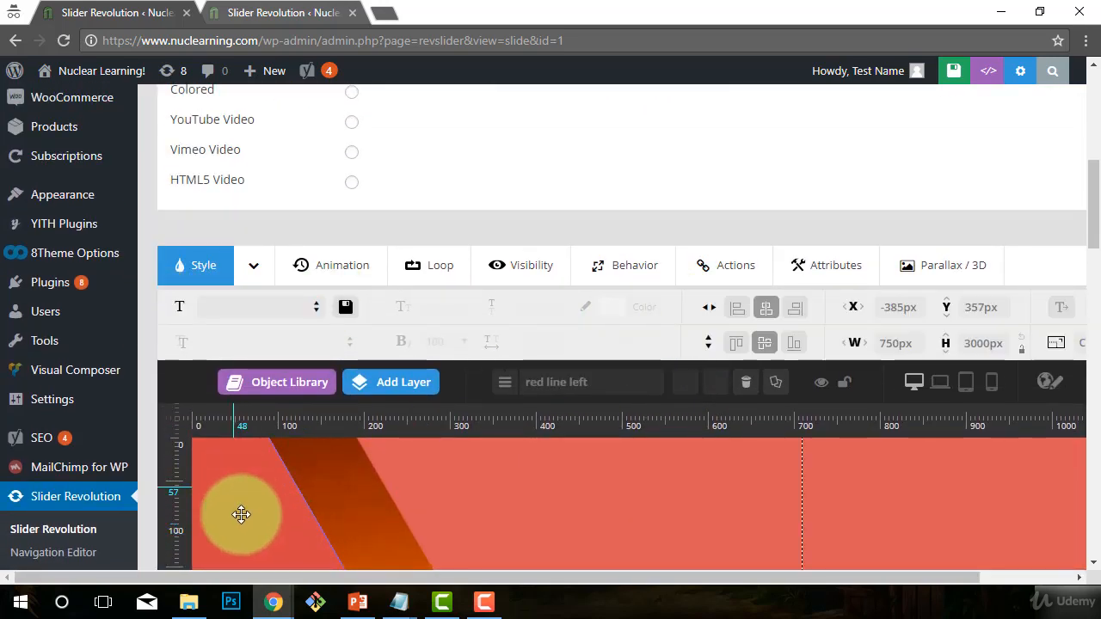
scroll(287, 462, "down", 8)
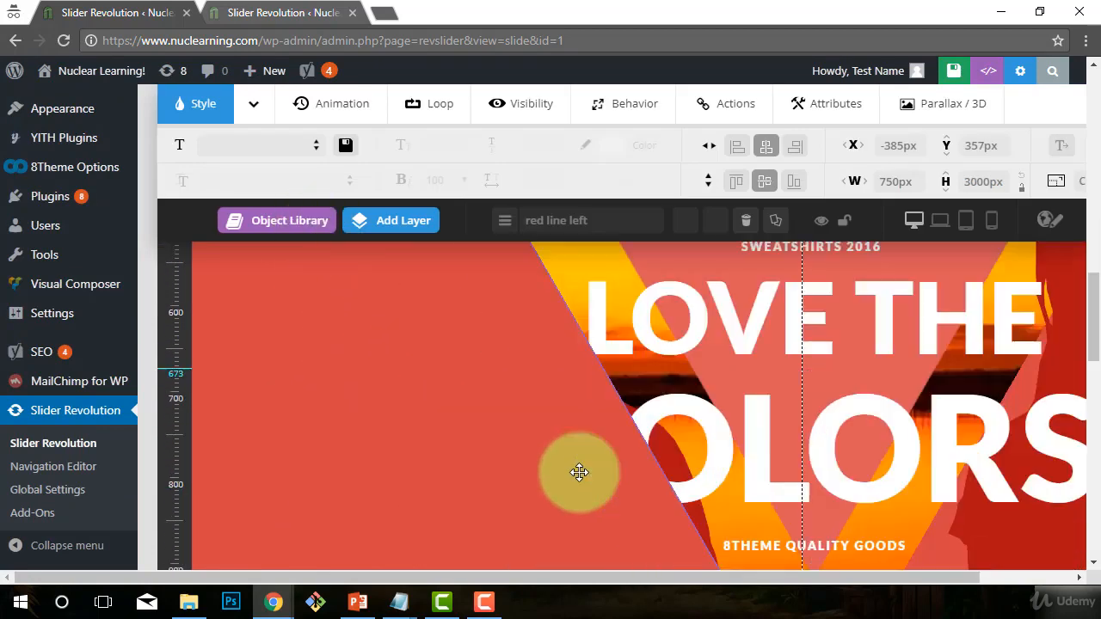
scroll(579, 472, "down", 6)
scroll(314, 412, "up", 2)
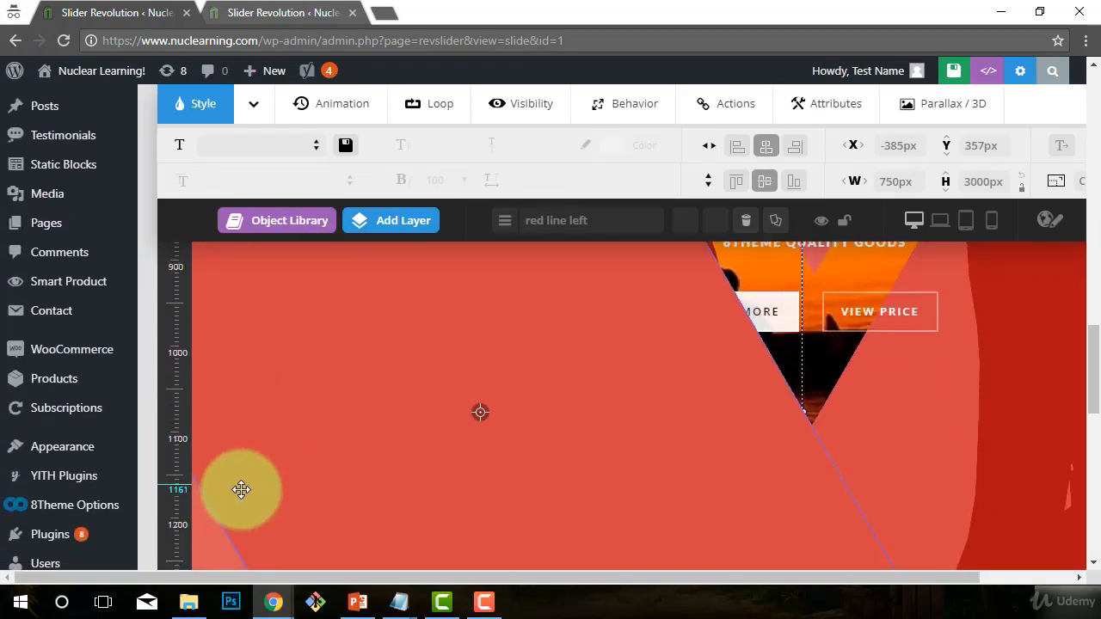
scroll(250, 486, "down", 2)
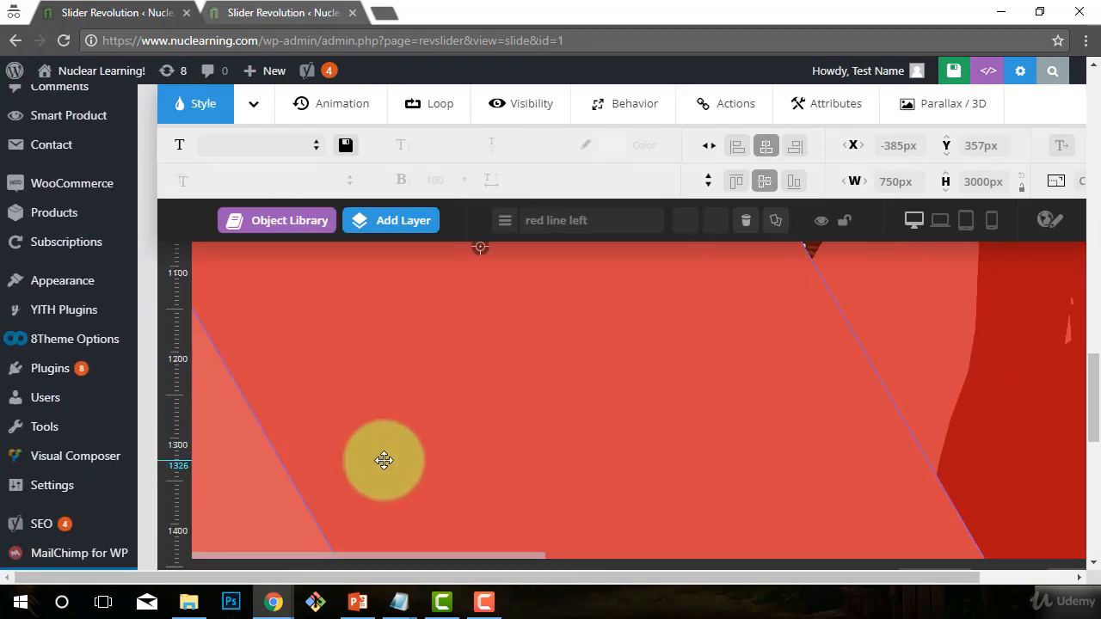
scroll(633, 490, "up", 10)
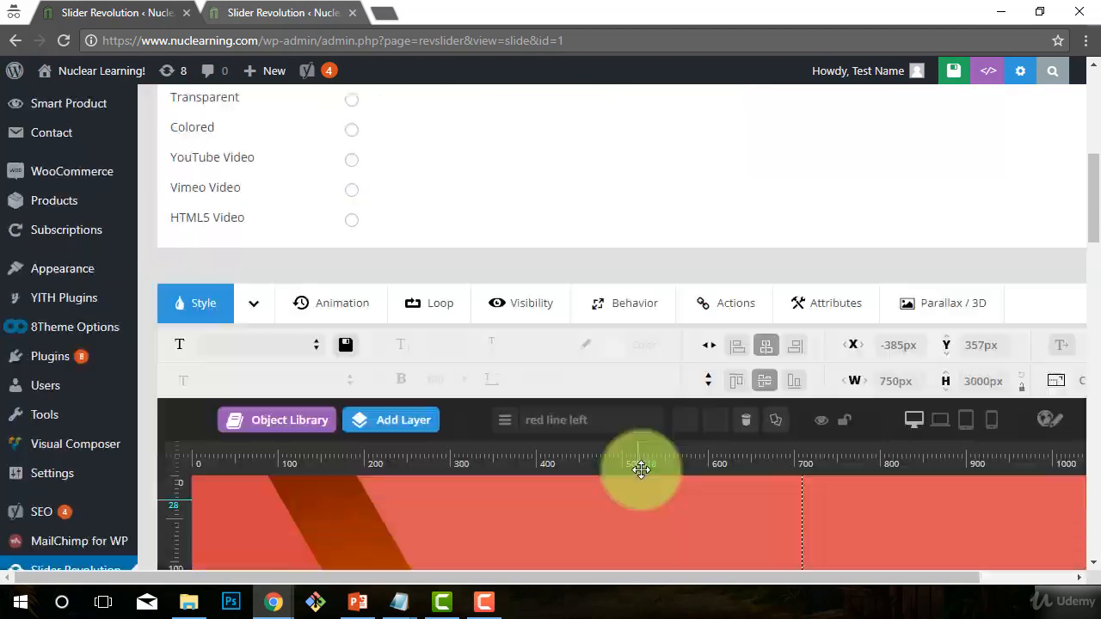
scroll(641, 469, "down", 1)
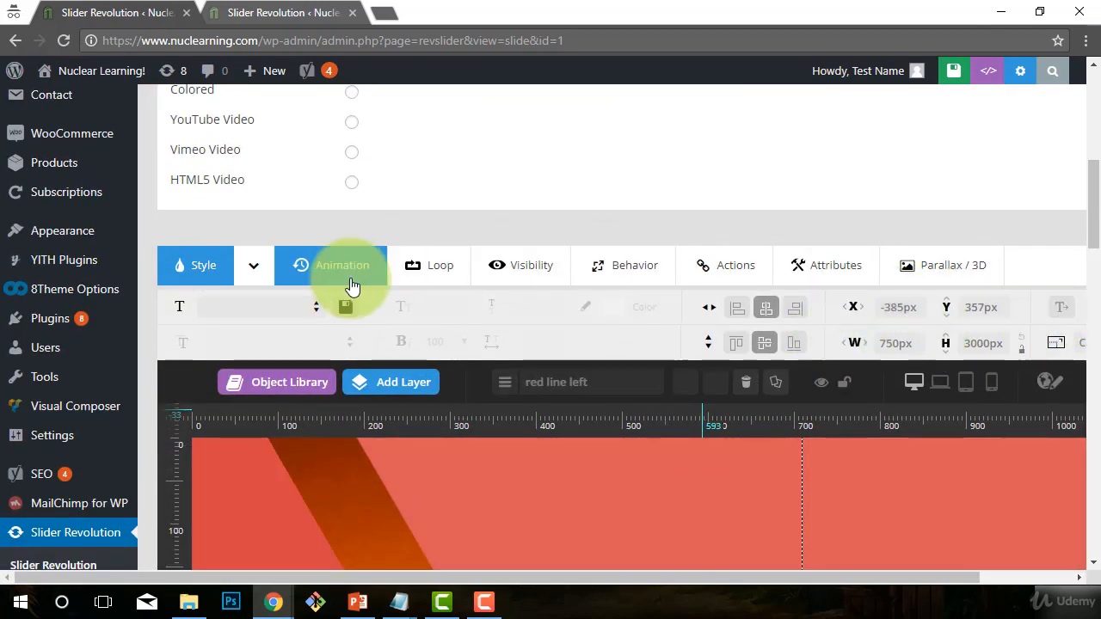
- Review the animation settings of the "red line left" layer and preview its motion on the canvas
left_click(359, 277)
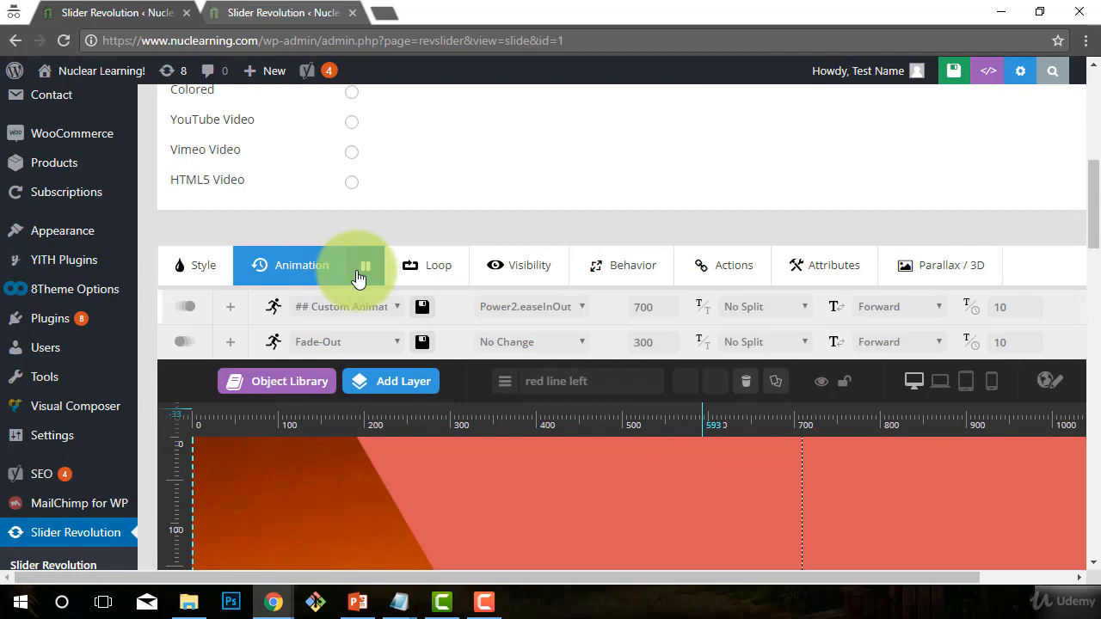
scroll(334, 304, "down", 2)
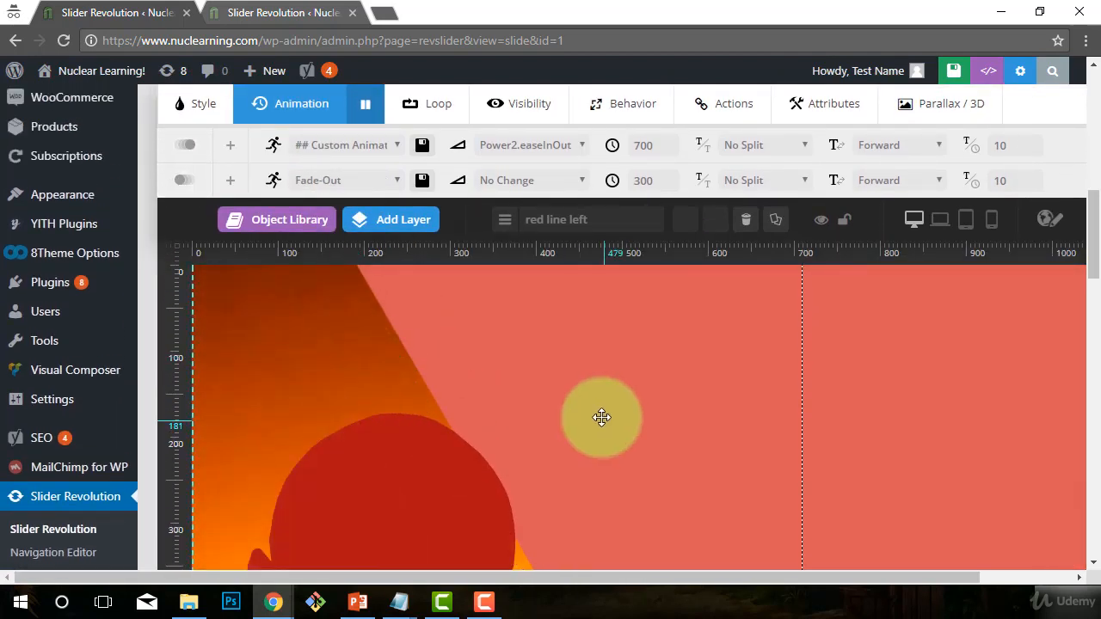
scroll(602, 418, "up", 3)
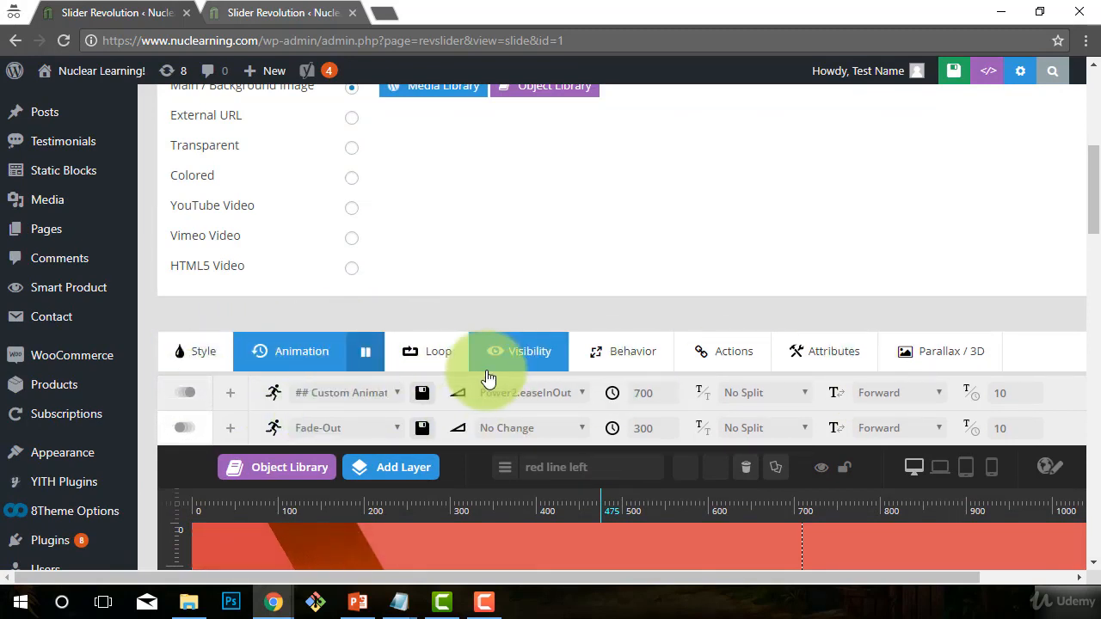
scroll(504, 352, "down", 4)
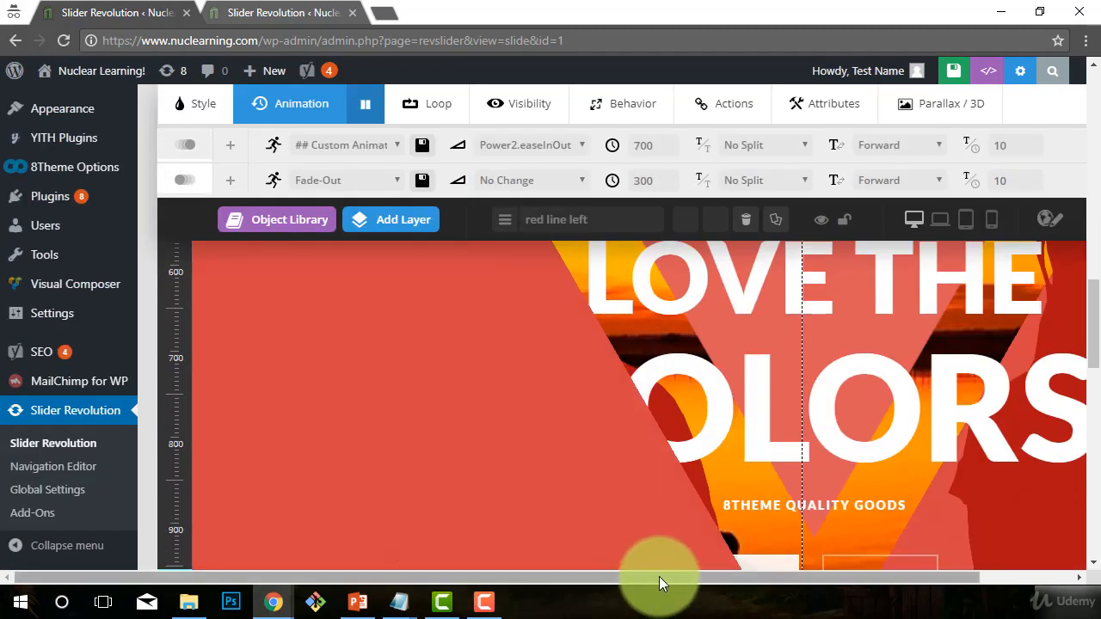
mouse_move(659, 578)
left_mouse_down()
mouse_move(835, 592)
mouse_move(669, 580)
left_mouse_up()
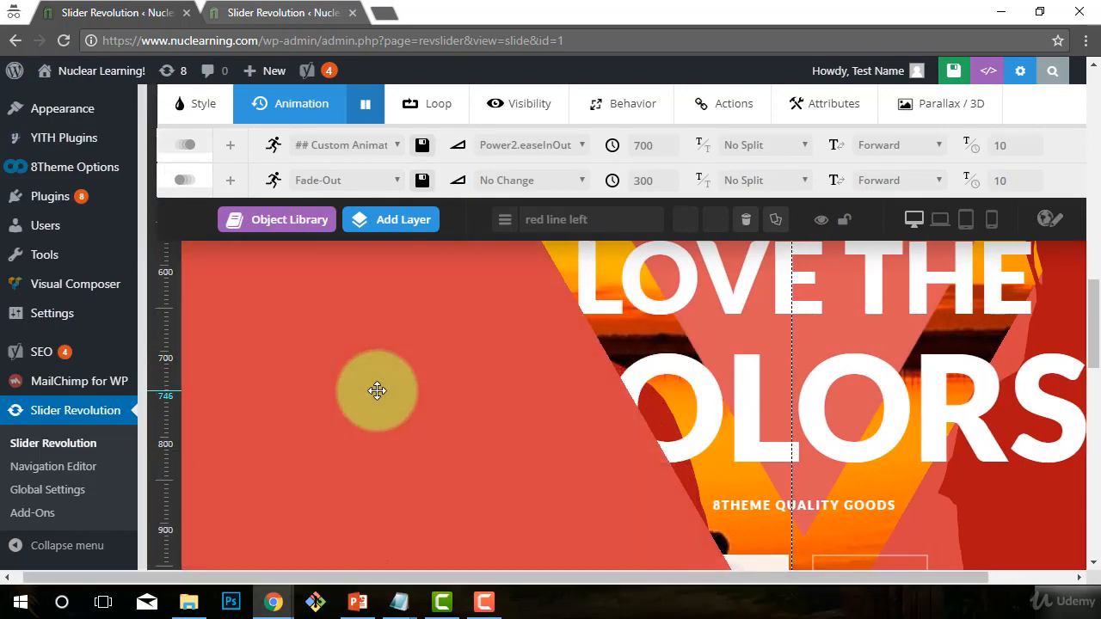
scroll(376, 391, "up", 8)
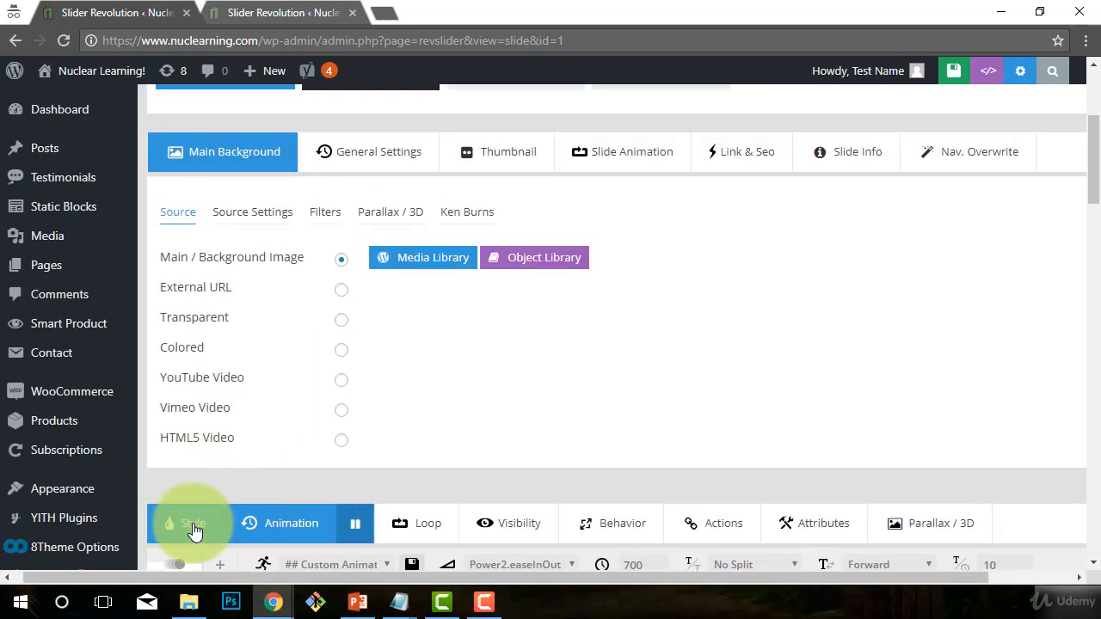
- Return to the layer style settings and select the red line right, red line left and triangle layers in the timeline to compare them
scroll(504, 430, "down", 8)
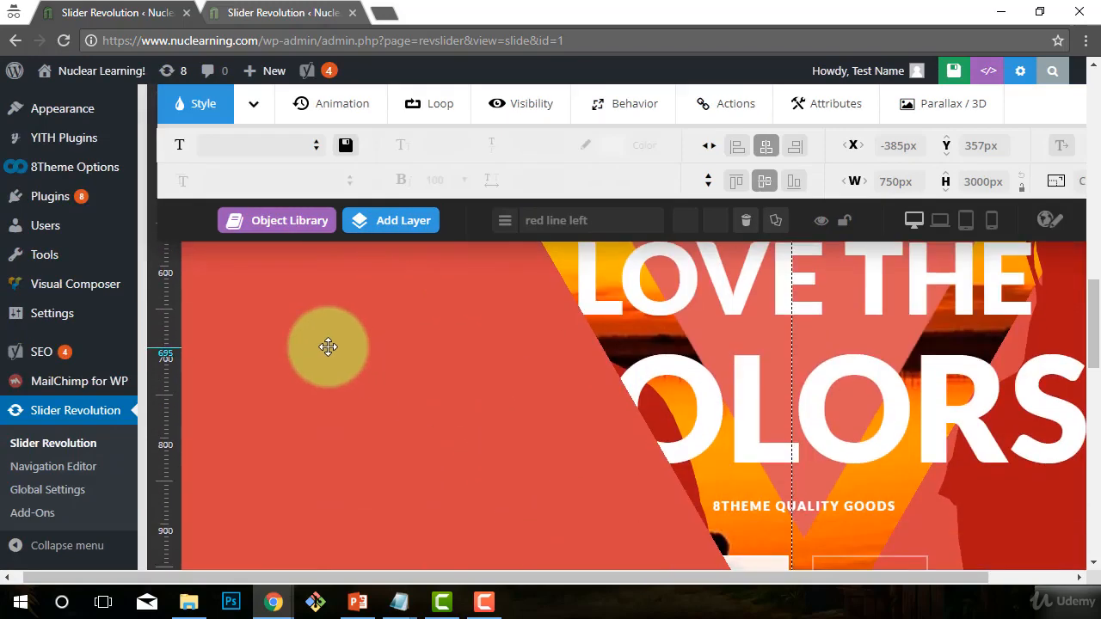
scroll(470, 348, "down", 6)
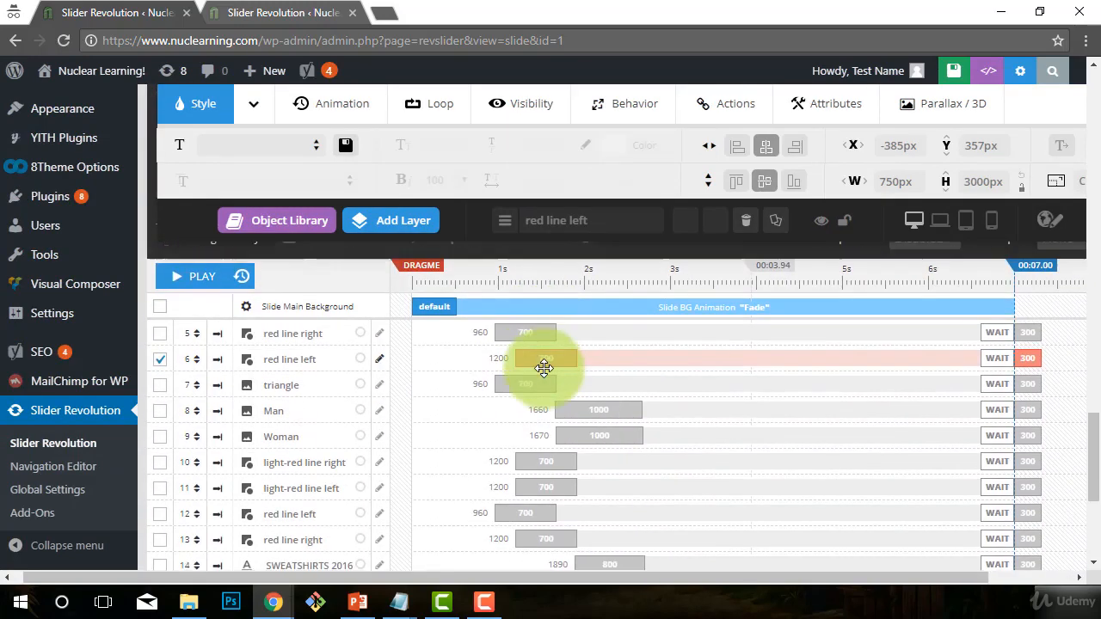
scroll(308, 412, "up", 1)
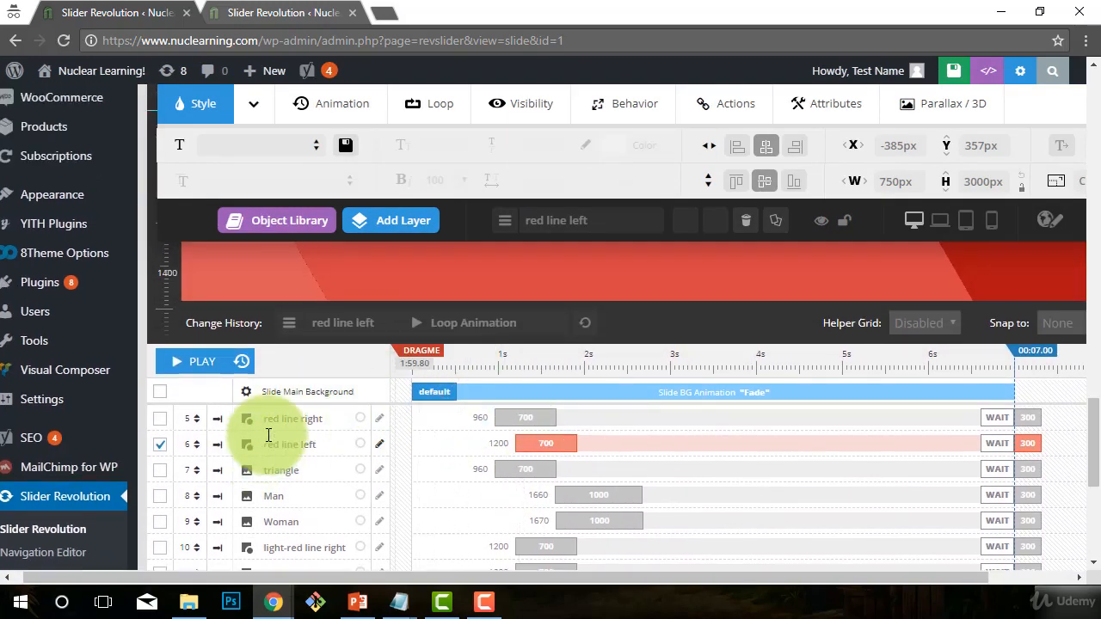
left_click(284, 420)
left_click(275, 444)
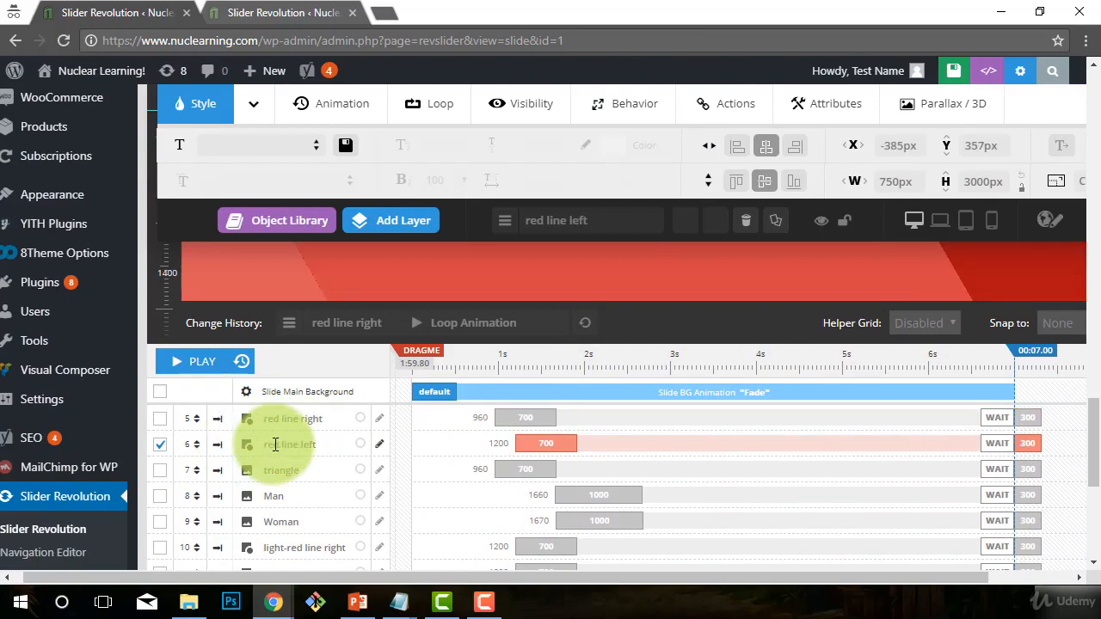
left_click(275, 469)
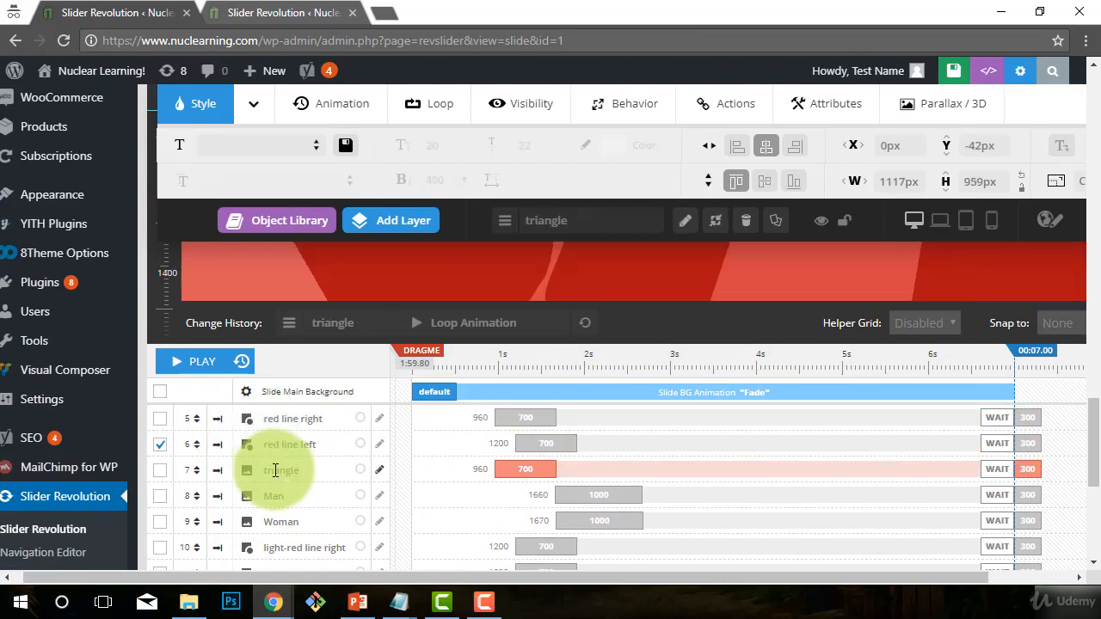
left_click(487, 441)
left_click(281, 420)
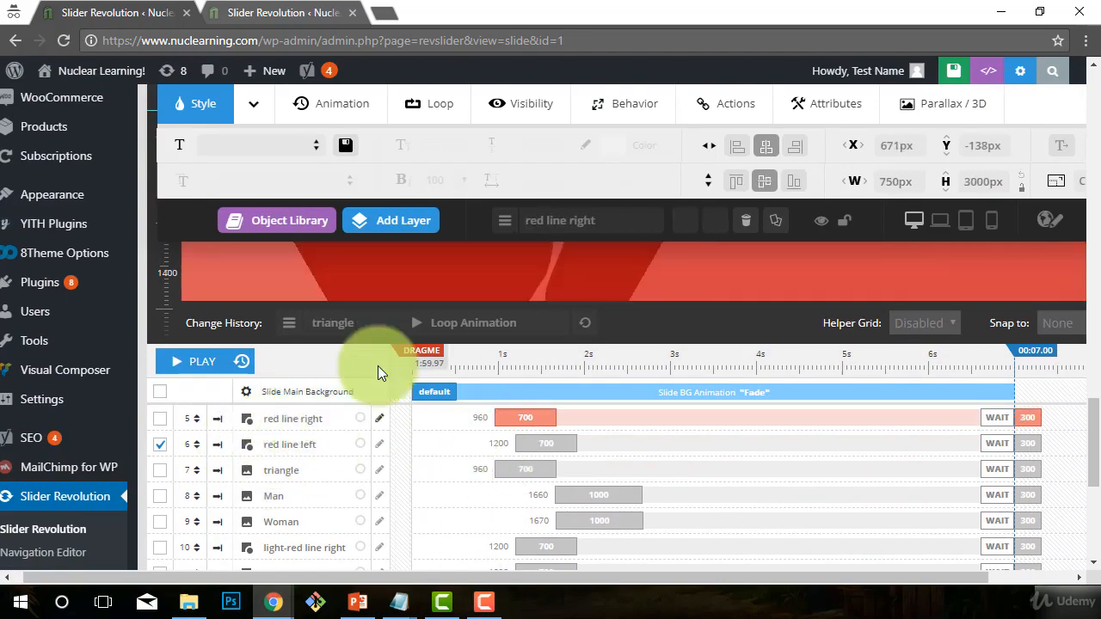
- Select the Man layer on the slide canvas and examine its entry in the layer timeline
scroll(381, 369, "up", 10)
scroll(563, 433, "down", 5)
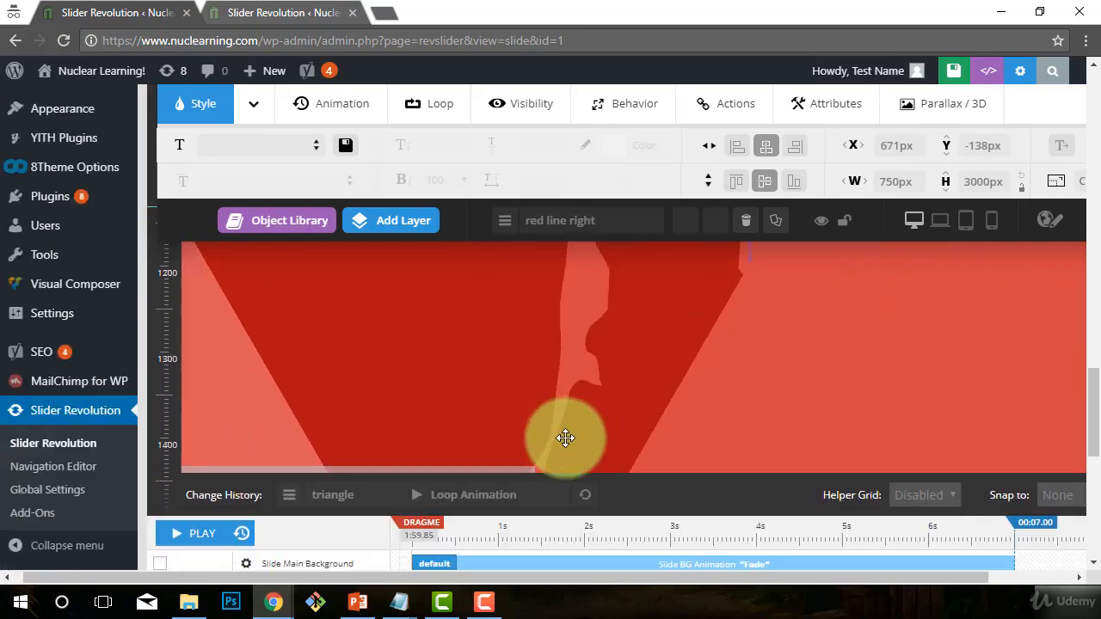
scroll(563, 433, "up", 10)
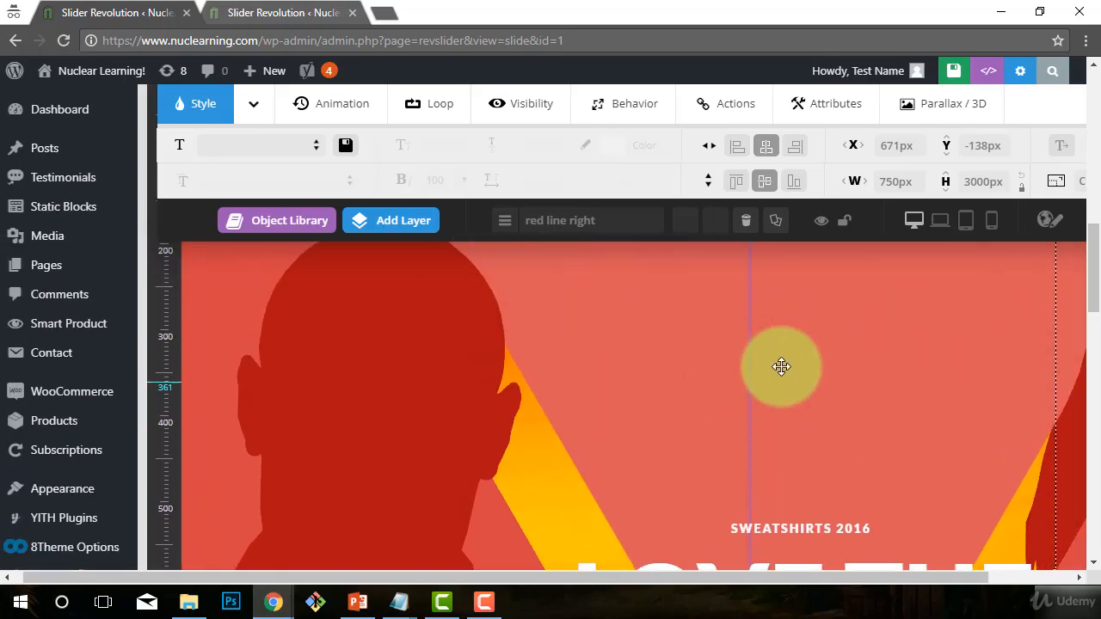
scroll(688, 372, "up", 2)
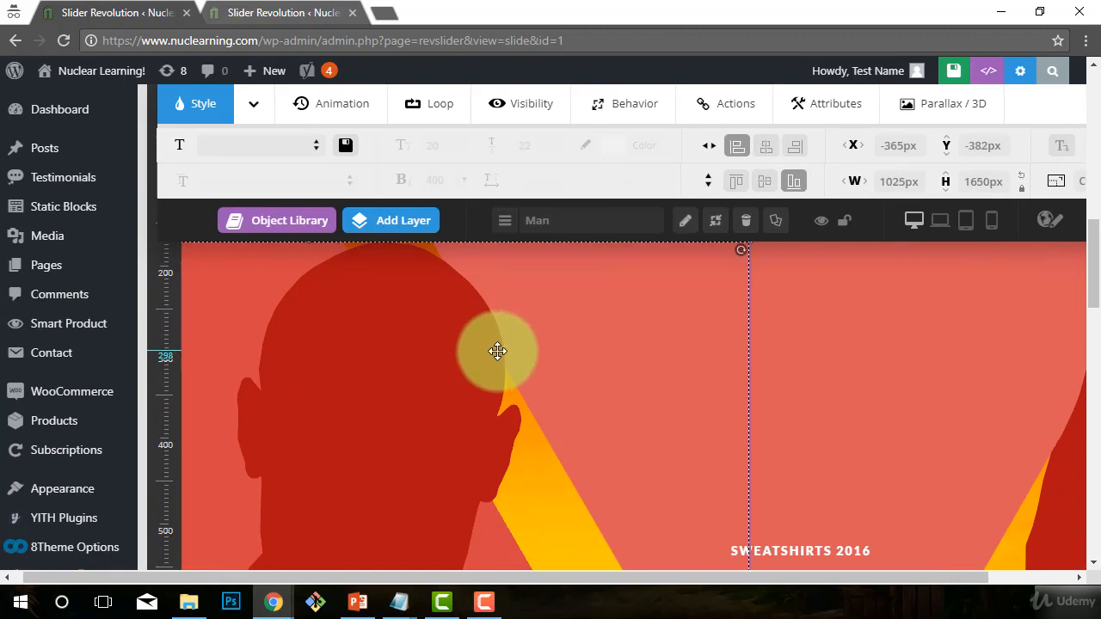
scroll(498, 351, "up", 2)
scroll(498, 356, "down", 10)
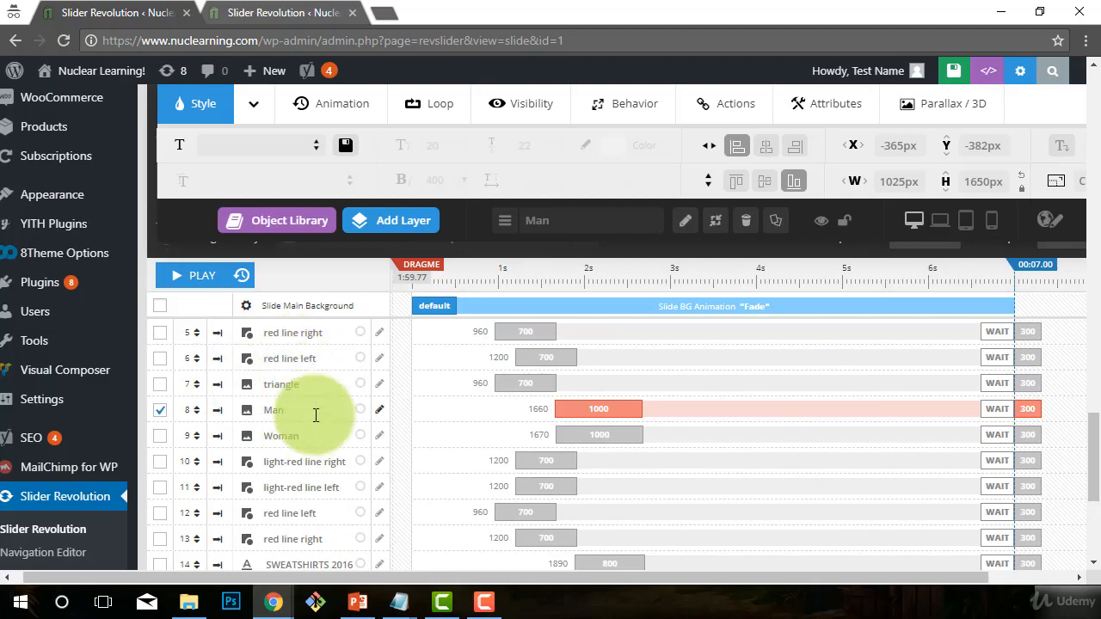
scroll(362, 465, "up", 5)
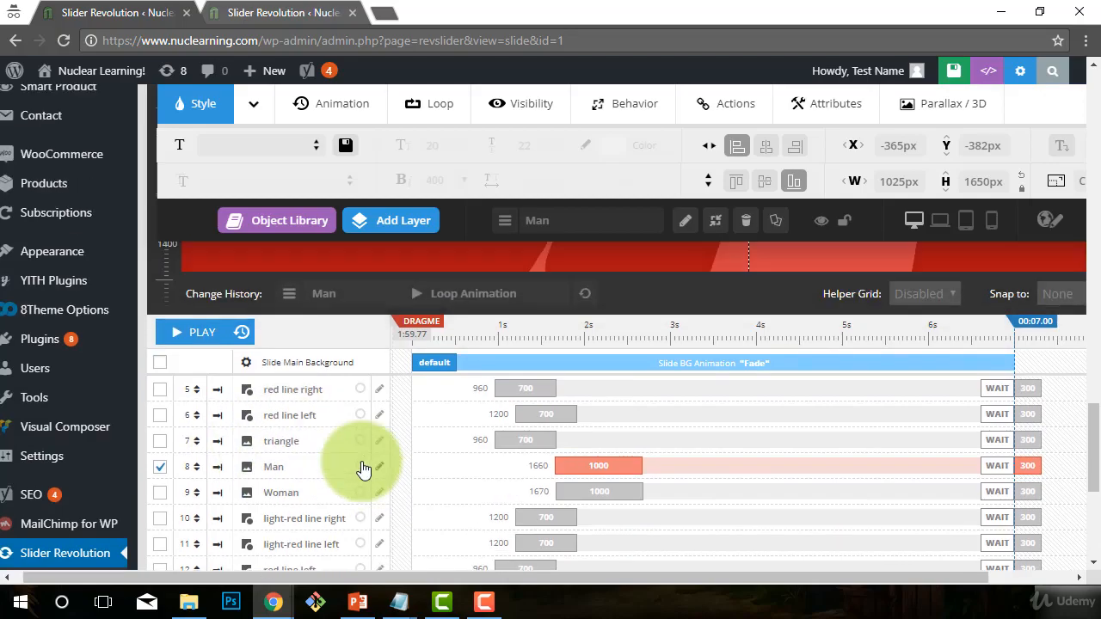
scroll(538, 484, "up", 5)
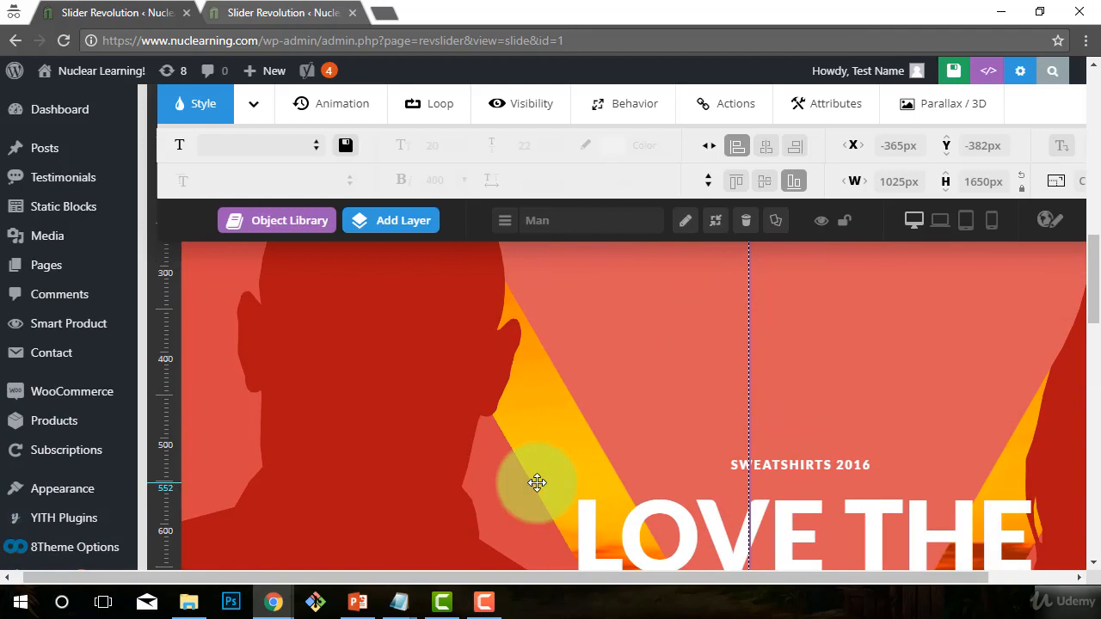
- Delete the Man layer and the triangle layer from the slide
key("Delete")
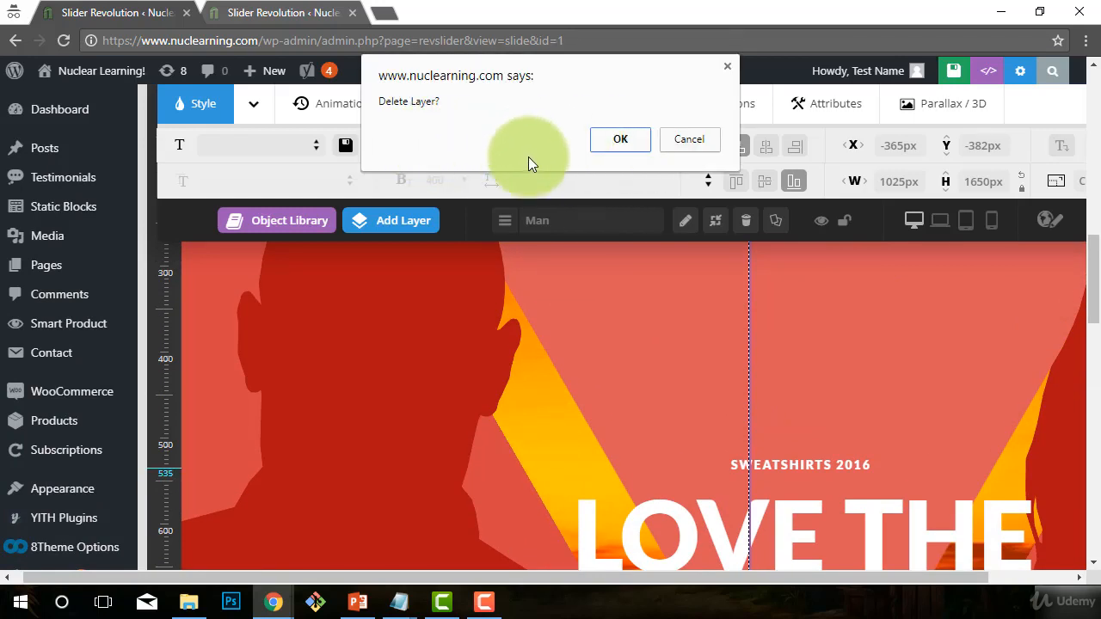
left_click(613, 138)
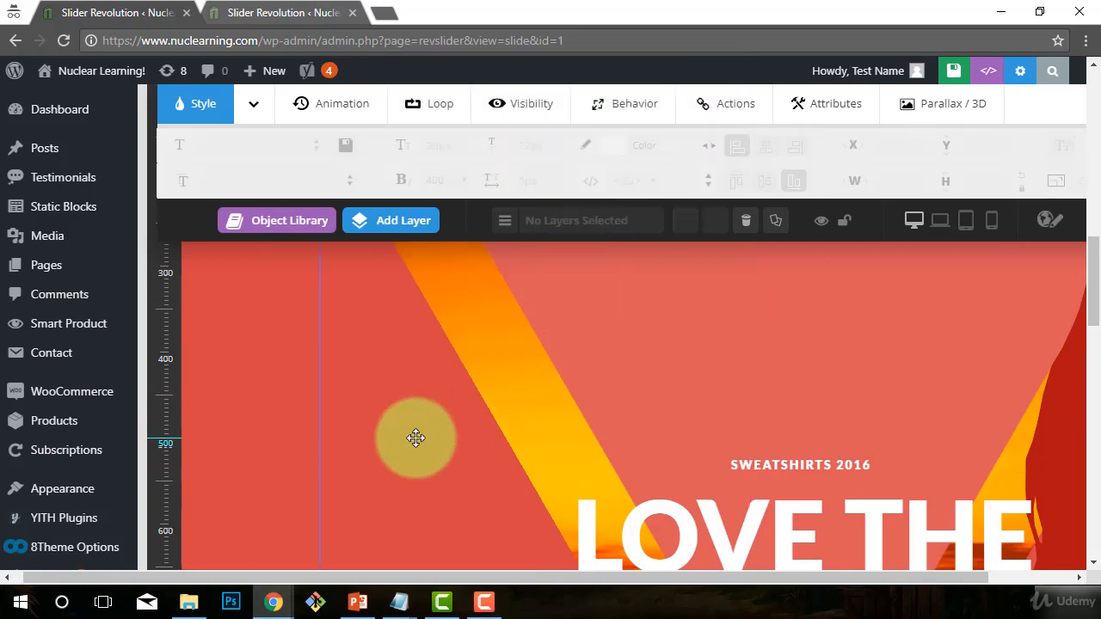
left_click(421, 437)
key("Delete")
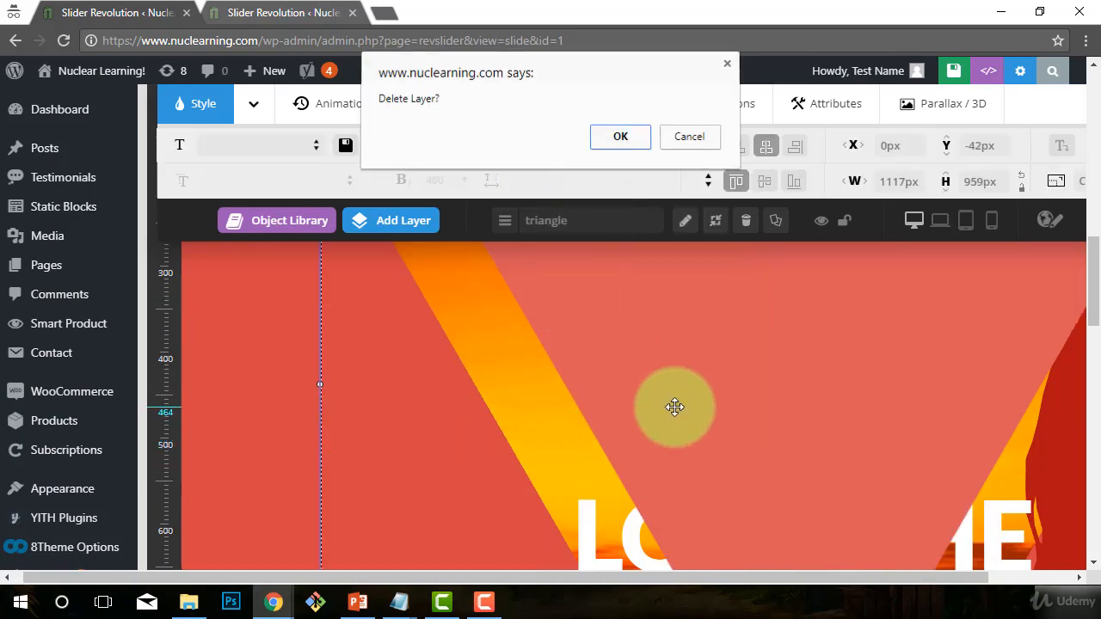
left_click(639, 142)
- Delete the large "red line left" layer that covers the left side of the slide
scroll(691, 354, "down", 2)
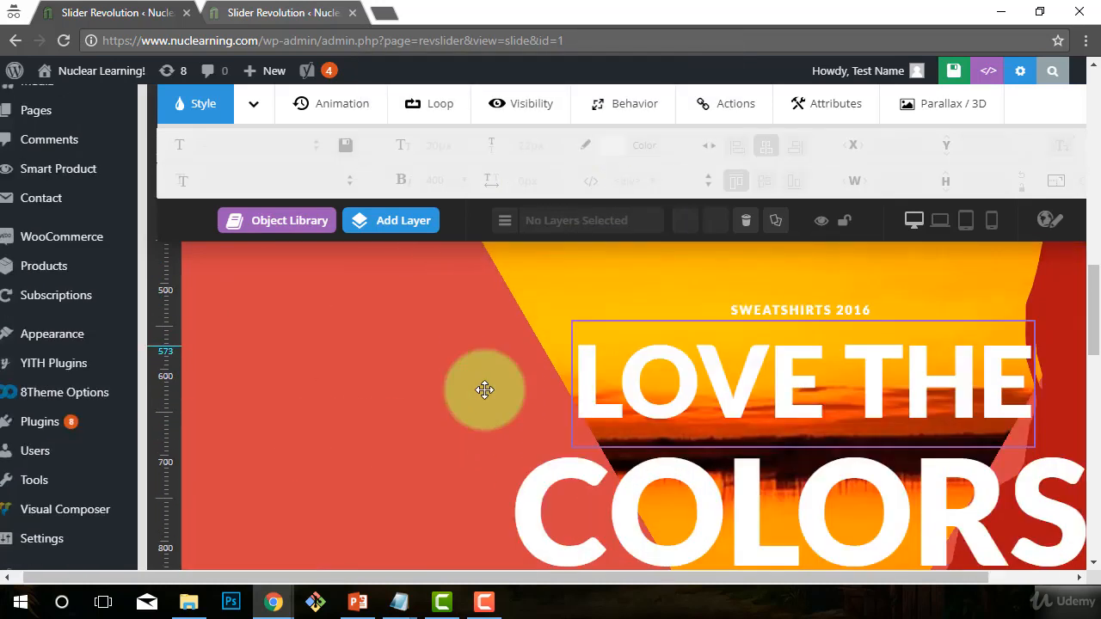
left_click(556, 433)
key("Delete")
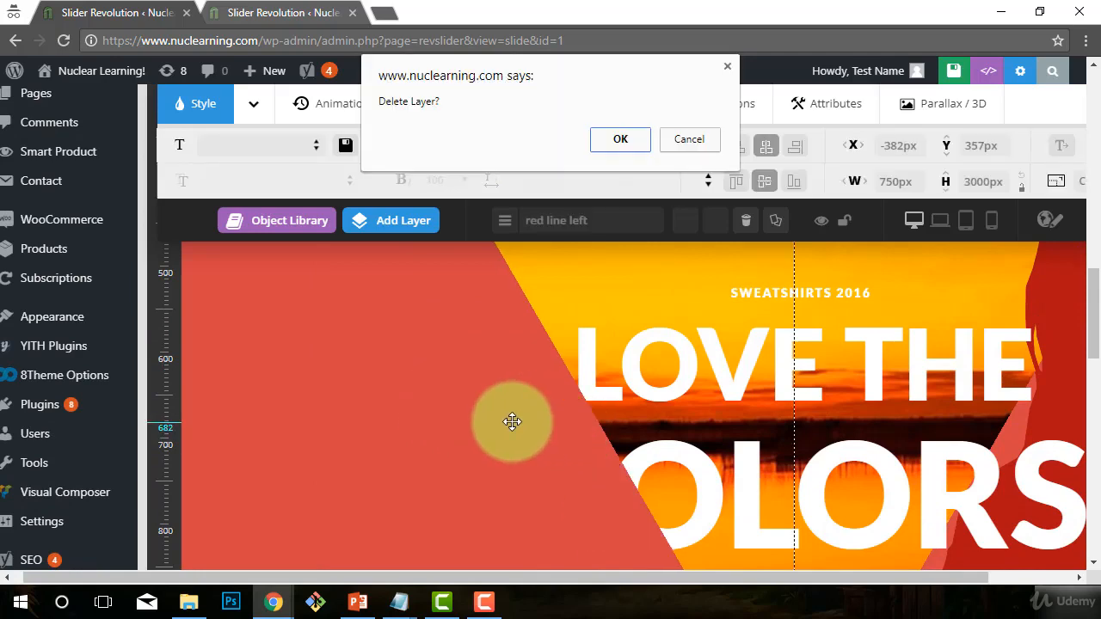
left_click(609, 151)
- Delete the Woman layer from the right side of the slide
scroll(744, 401, "down", 3)
left_click_drag(669, 582, 781, 579)
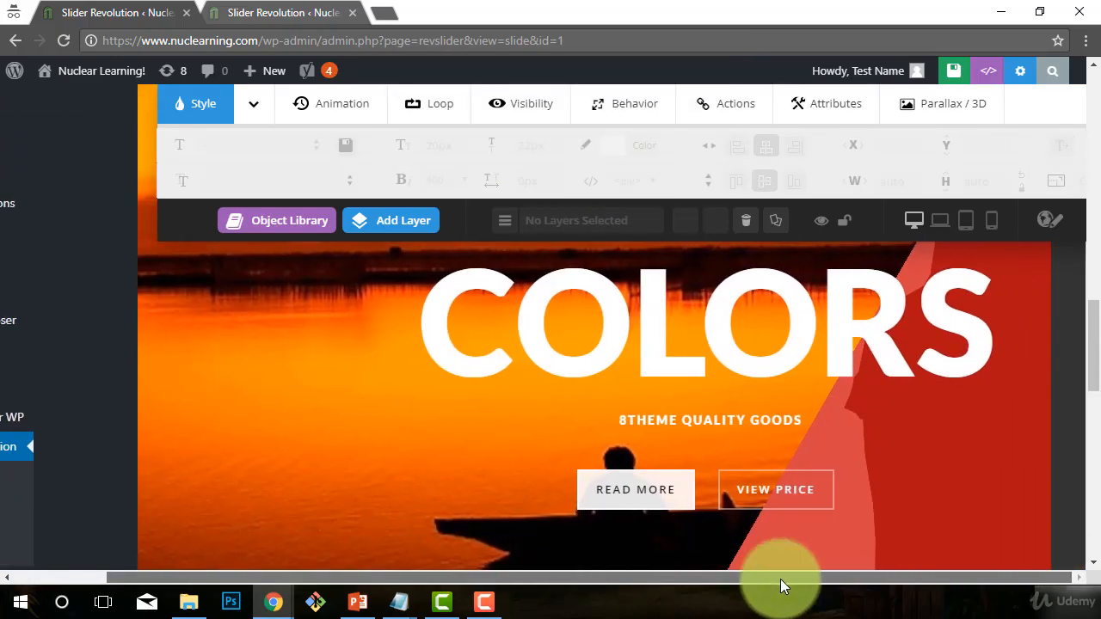
left_click_drag(1010, 467, 913, 481)
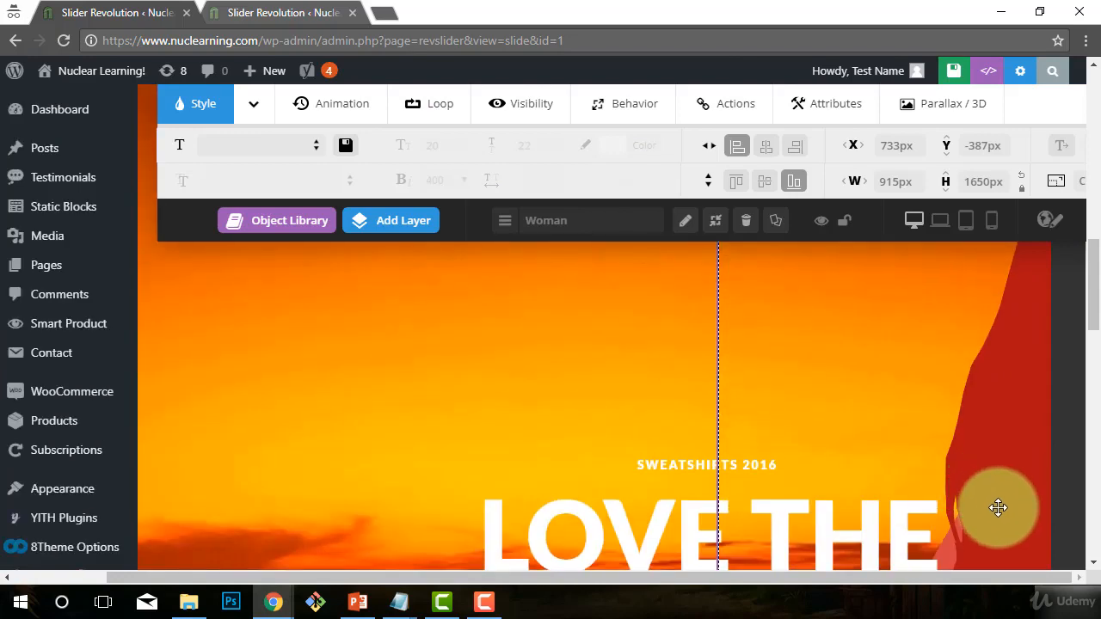
key("Delete")
left_click(621, 129)
- Delete the "red line right" layer that overlaps the heading and the View Price button
scroll(1027, 456, "down", 5)
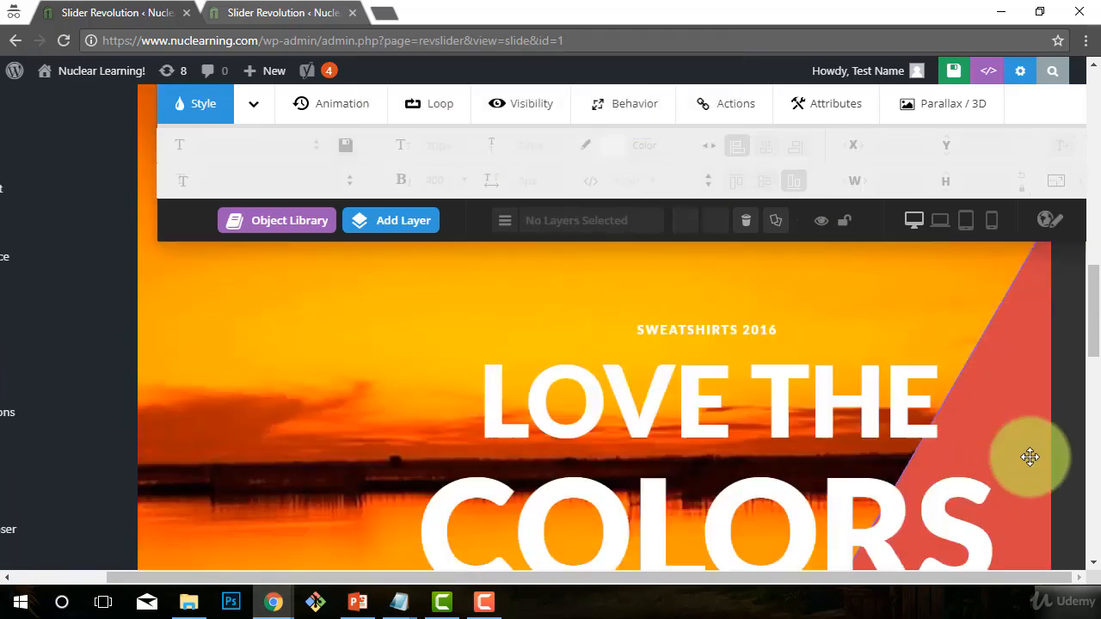
left_click(911, 450)
key("Delete")
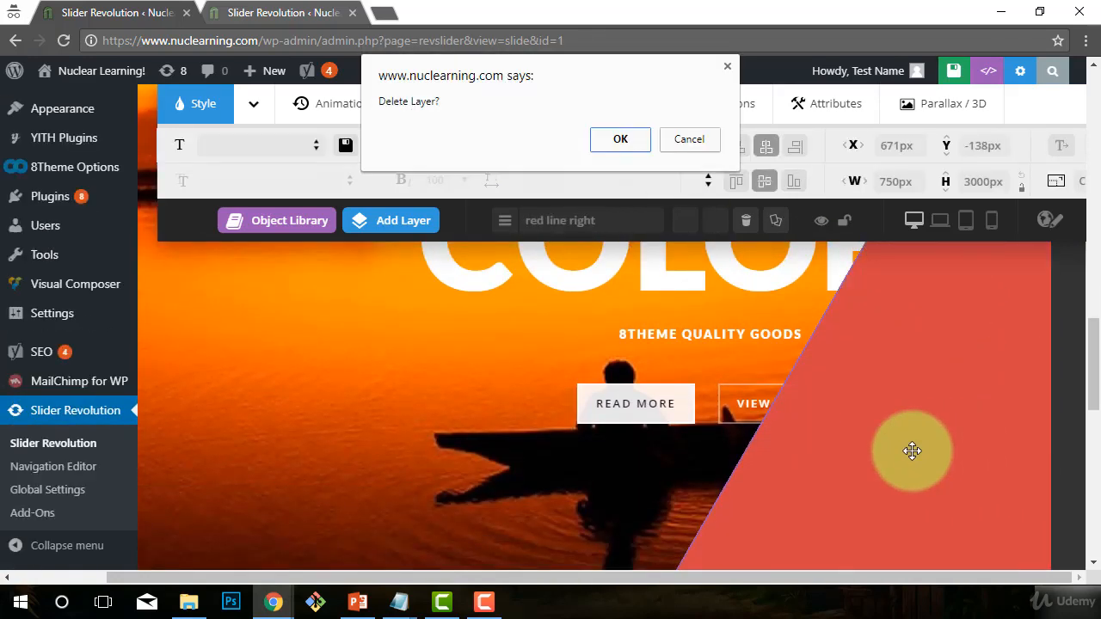
left_click(612, 150)
- Examine the slide canvas from its upper edge down to the layer timeline for decorative shapes that are still there
scroll(974, 384, "up", 8)
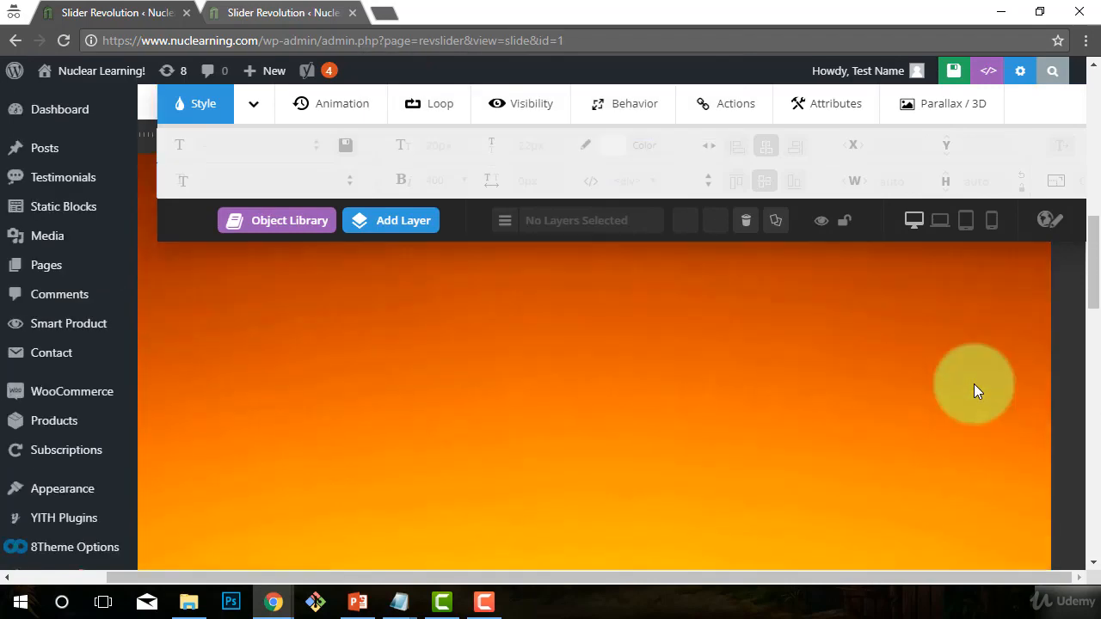
scroll(974, 391, "down", 5)
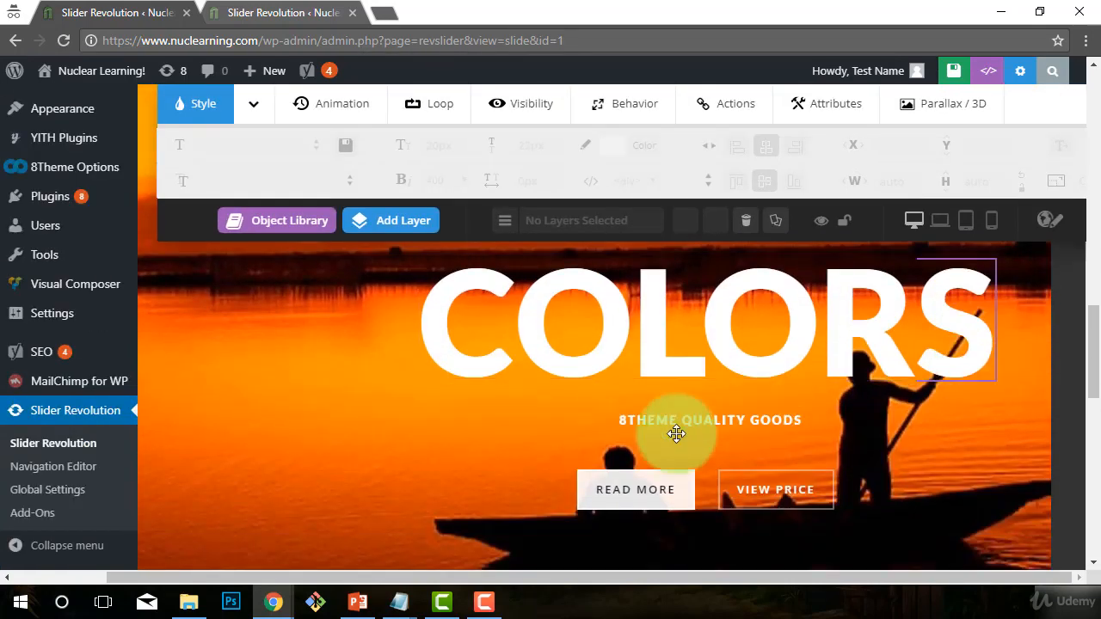
scroll(380, 483, "down", 2)
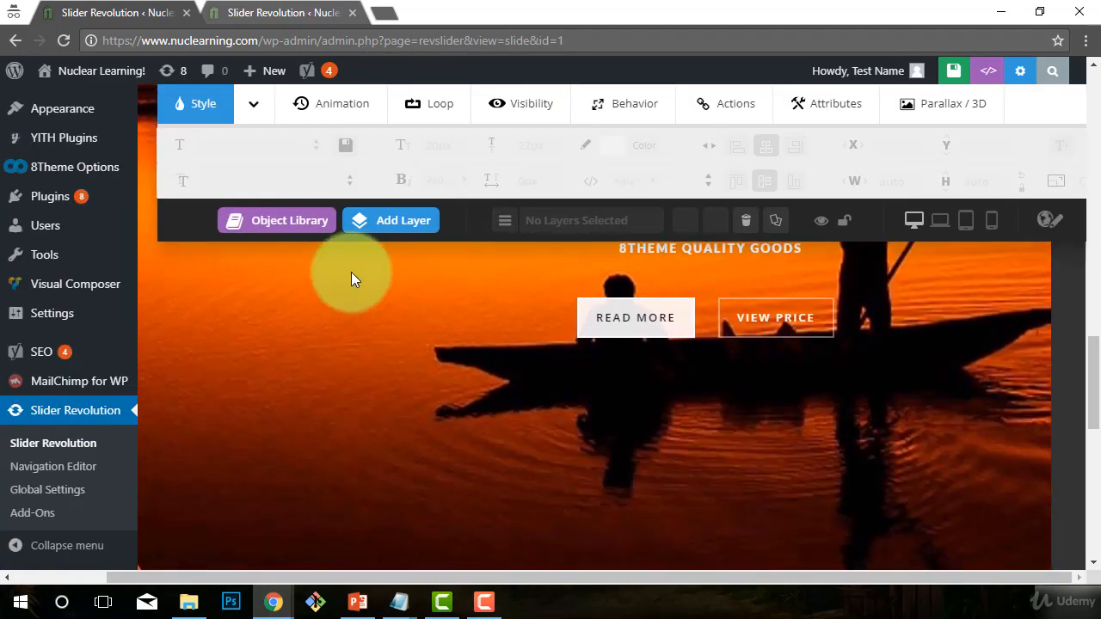
scroll(963, 534, "up", 5)
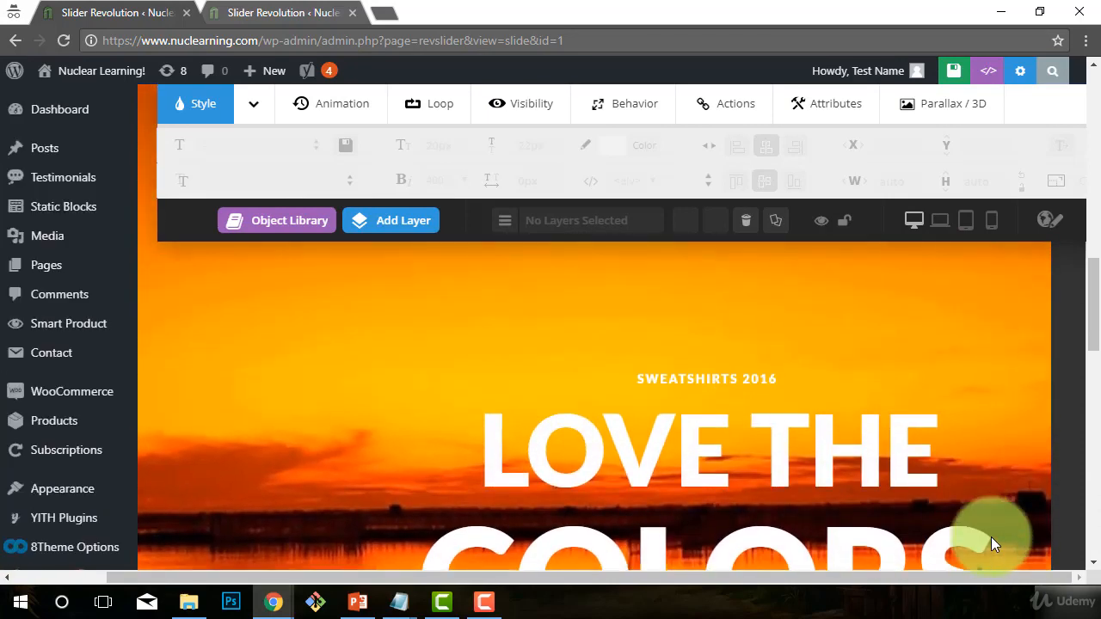
scroll(456, 416, "up", 5)
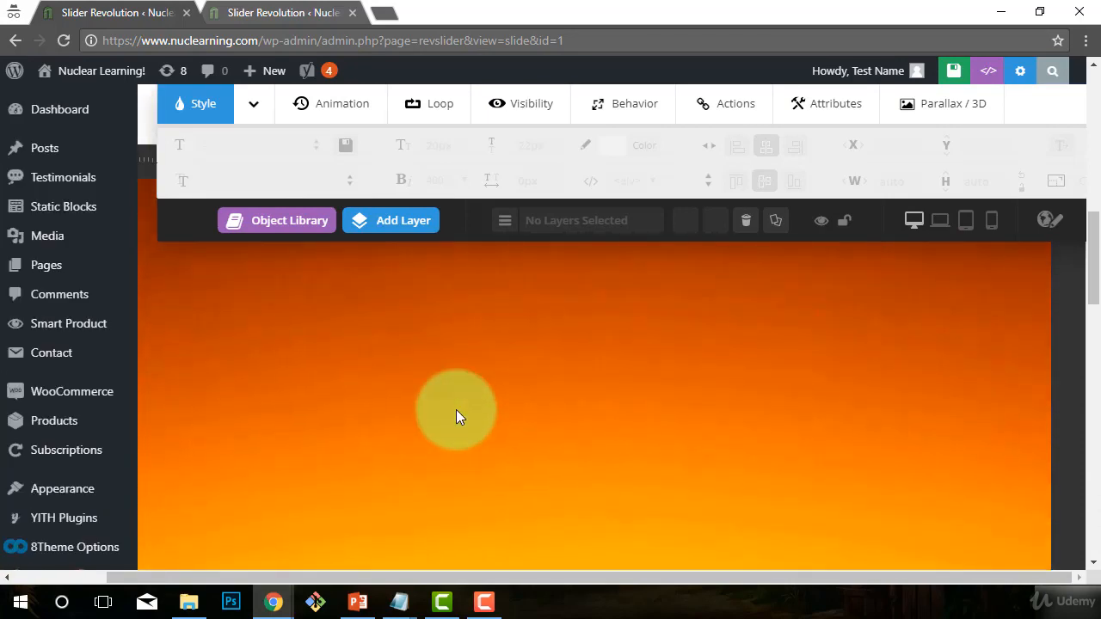
scroll(456, 417, "down", 5)
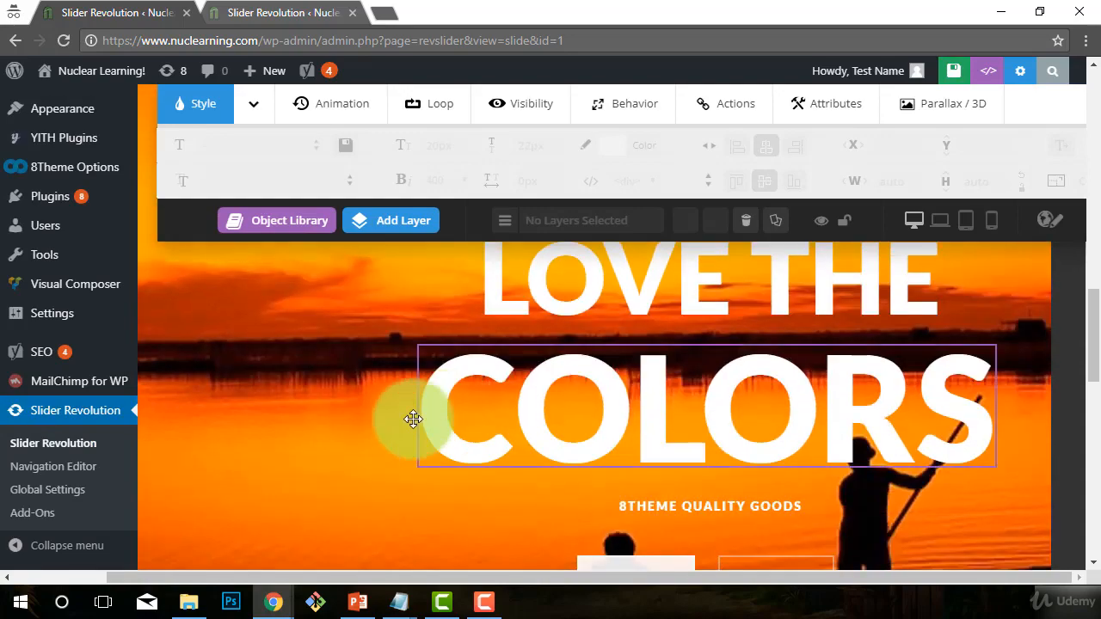
scroll(485, 457, "down", 2)
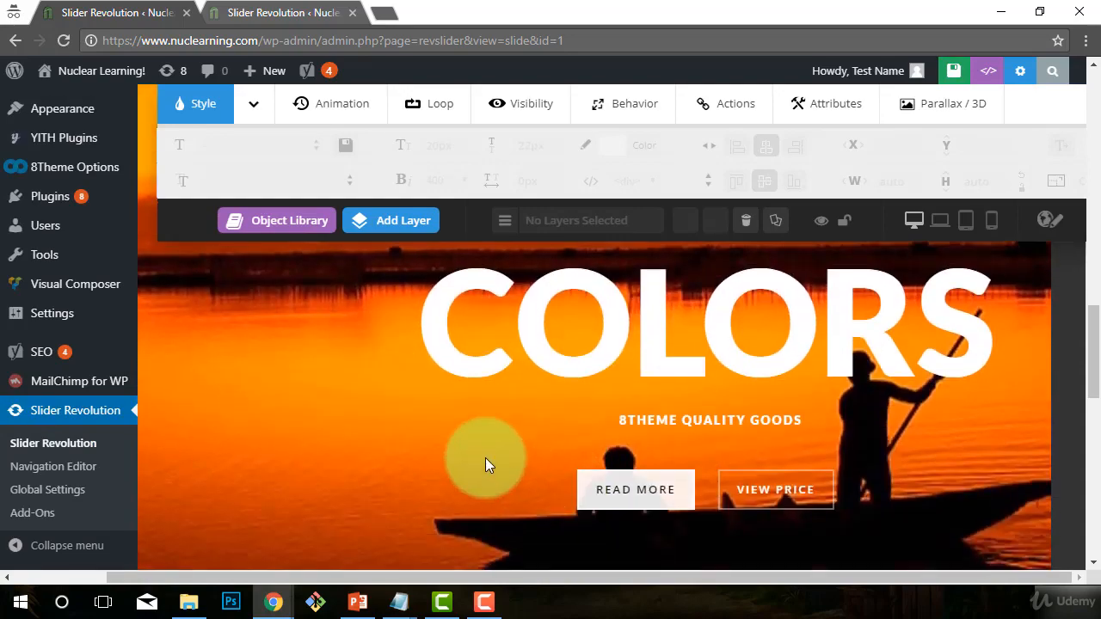
scroll(477, 472, "up", 4)
scroll(477, 471, "down", 10)
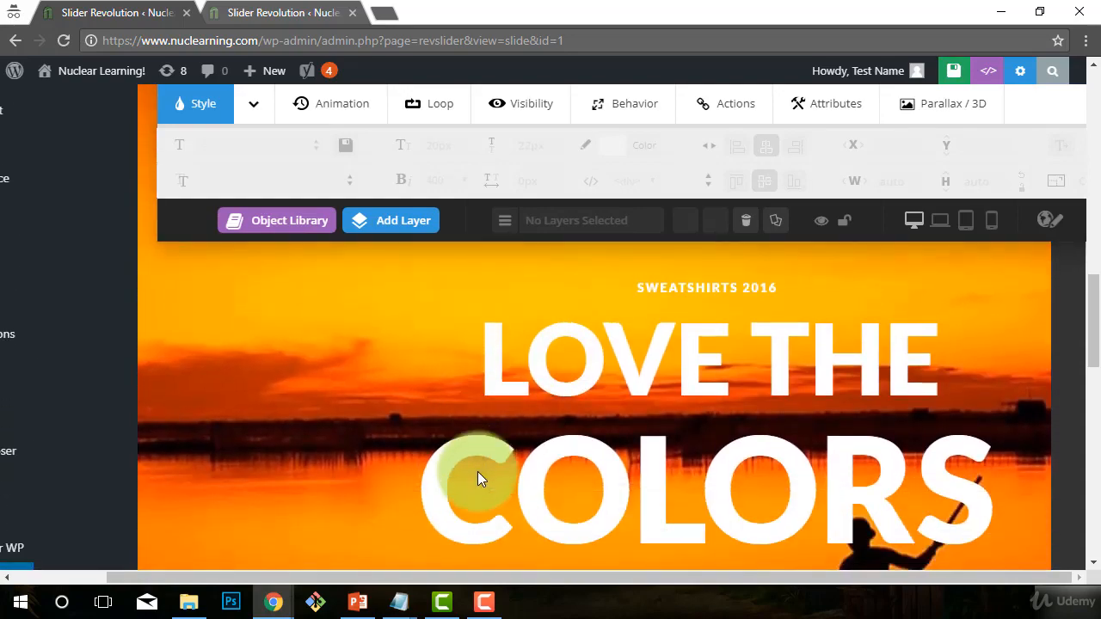
- Delete the "light-red line left" layer in the lower-left corner of the slide
scroll(158, 408, "up", 1)
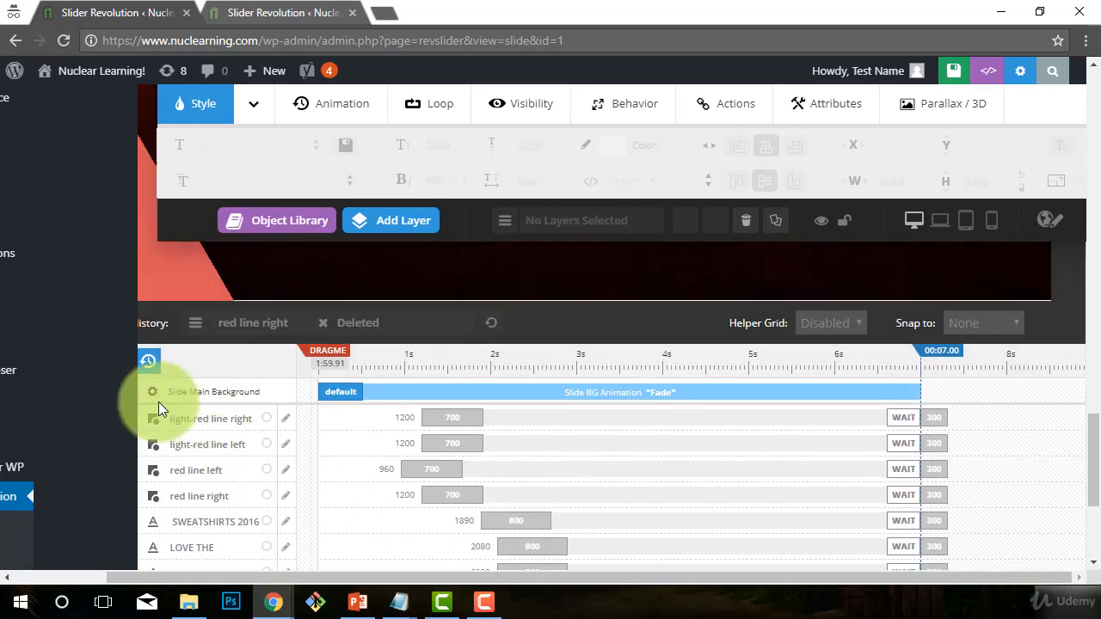
left_click(162, 262)
scroll(350, 344, "up", 3)
key("Delete")
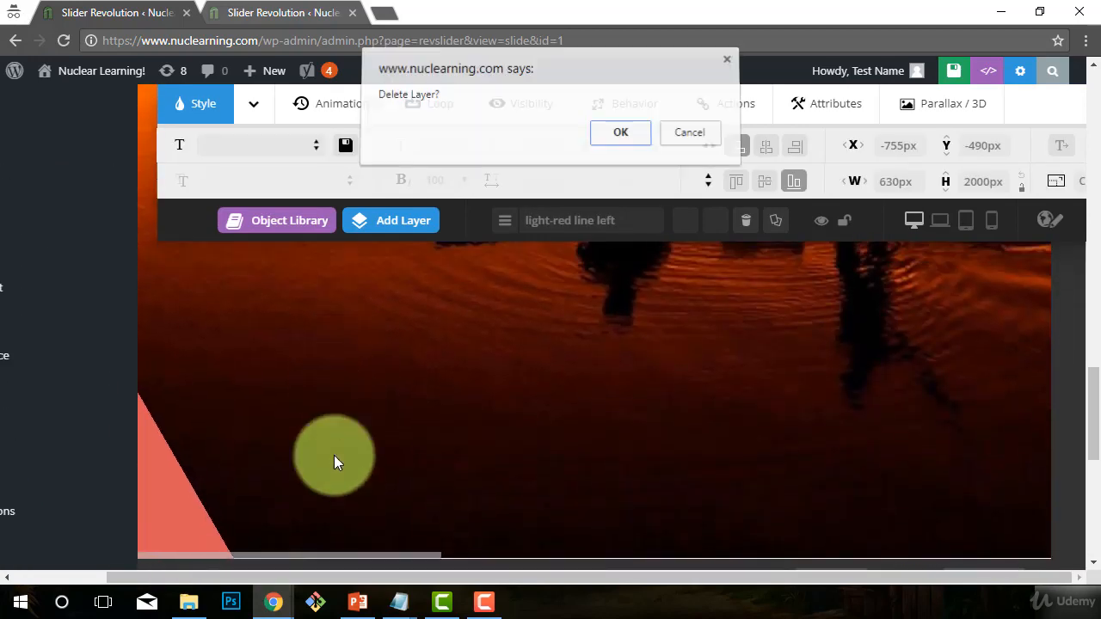
left_click(621, 139)
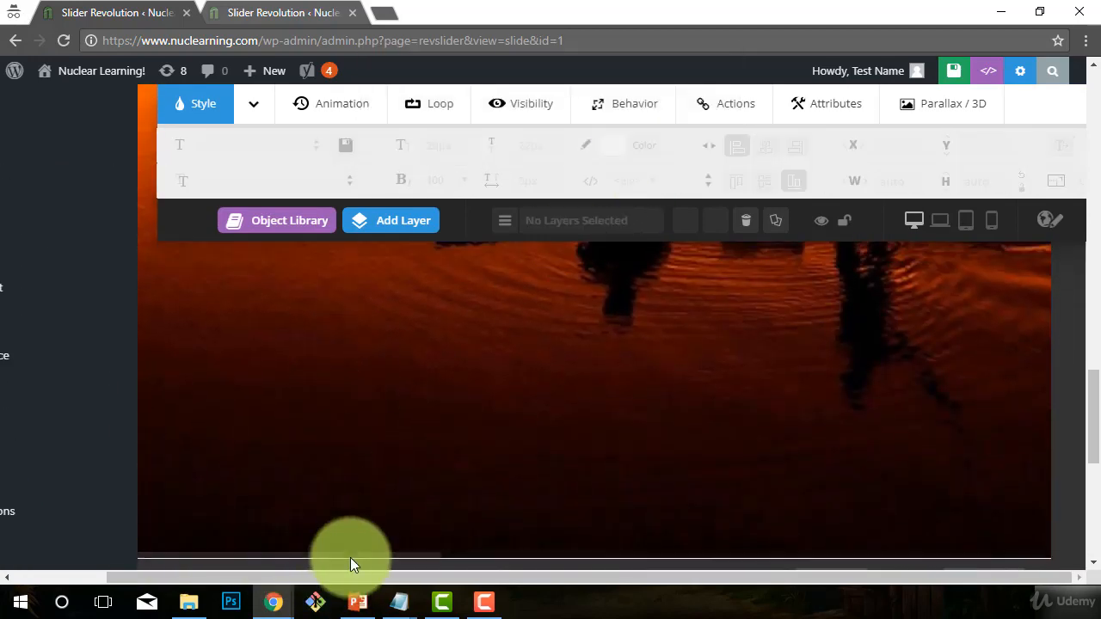
- Delete the "light-red line right" layer and the remaining "red line right" layer at the far right of the slide canvas
left_click_drag(350, 552, 756, 555)
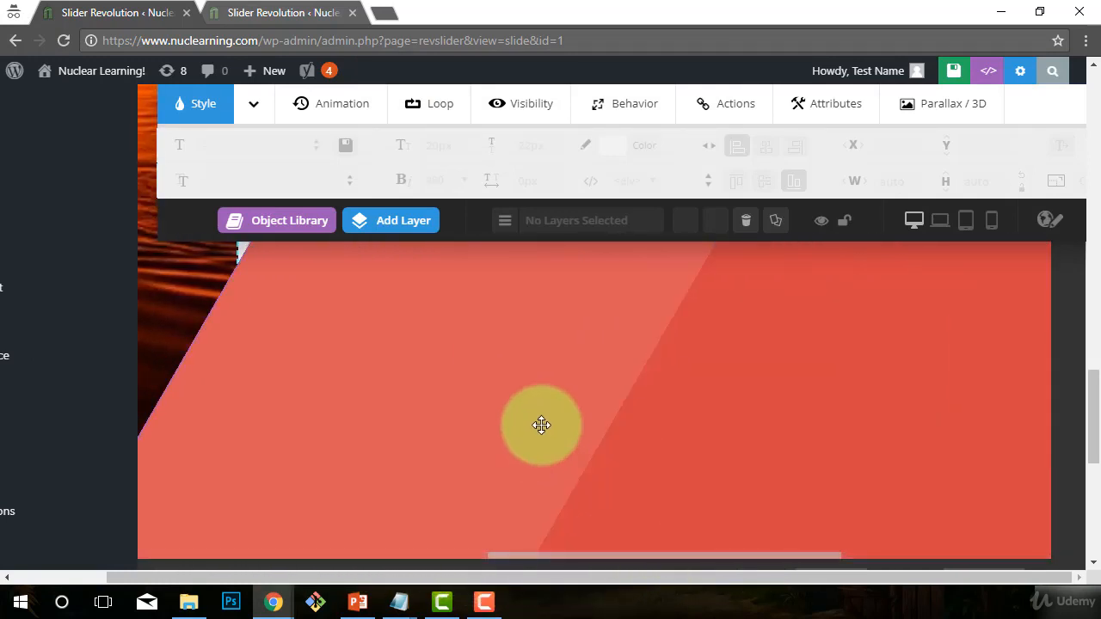
left_click(541, 425)
key("Delete")
left_click(645, 134)
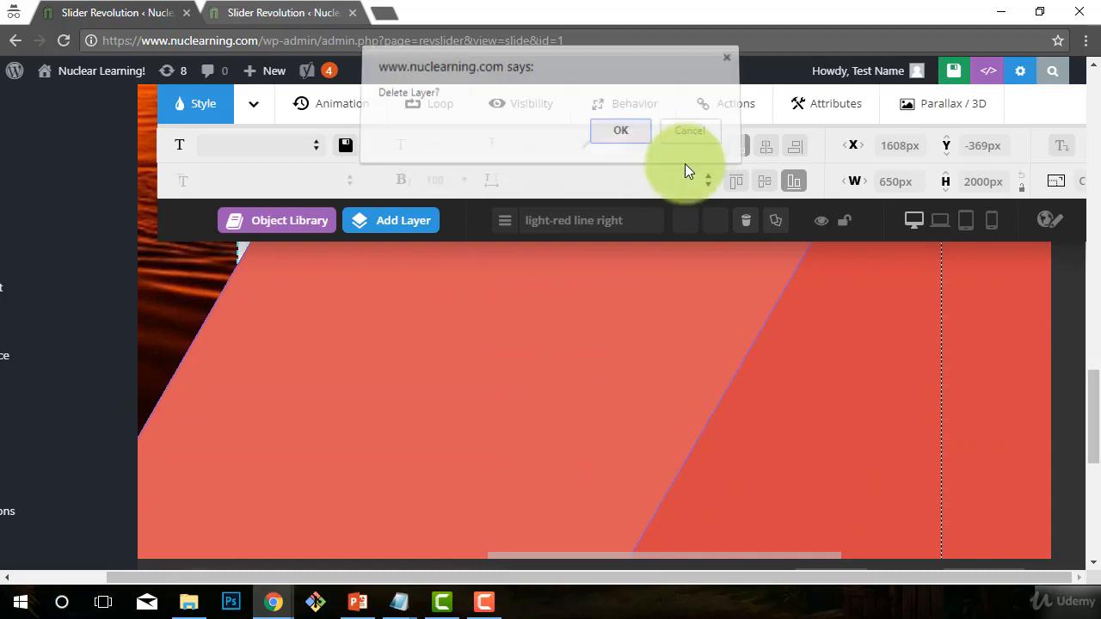
left_click(756, 431)
key("Delete")
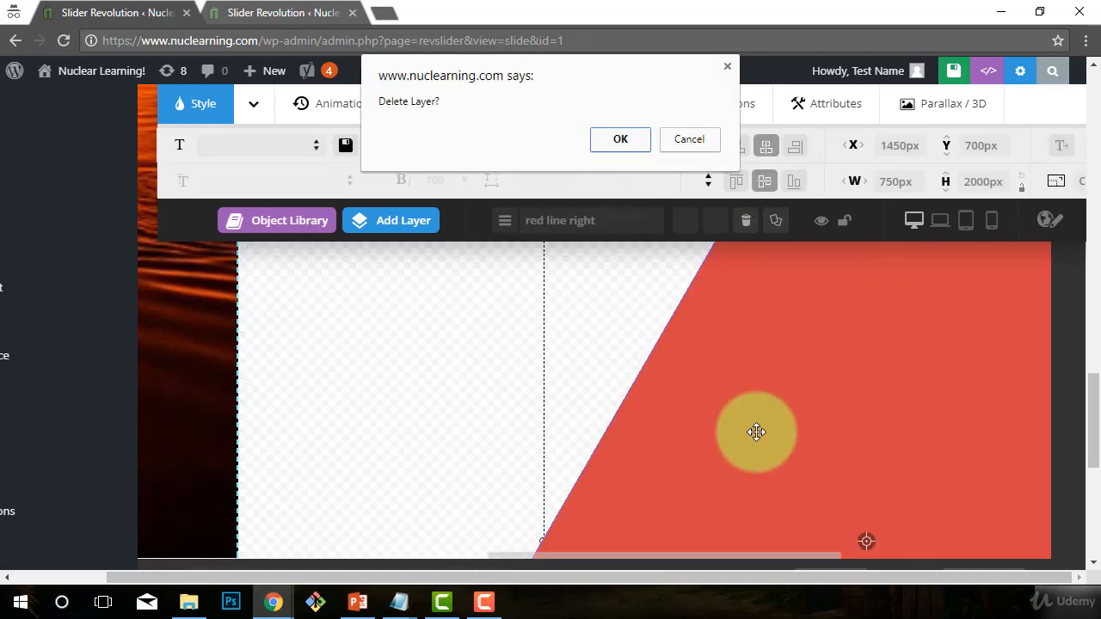
left_click(620, 142)
- Look over the whole slide canvas to check the background image and the remaining text and button layers
scroll(771, 376, "up", 3)
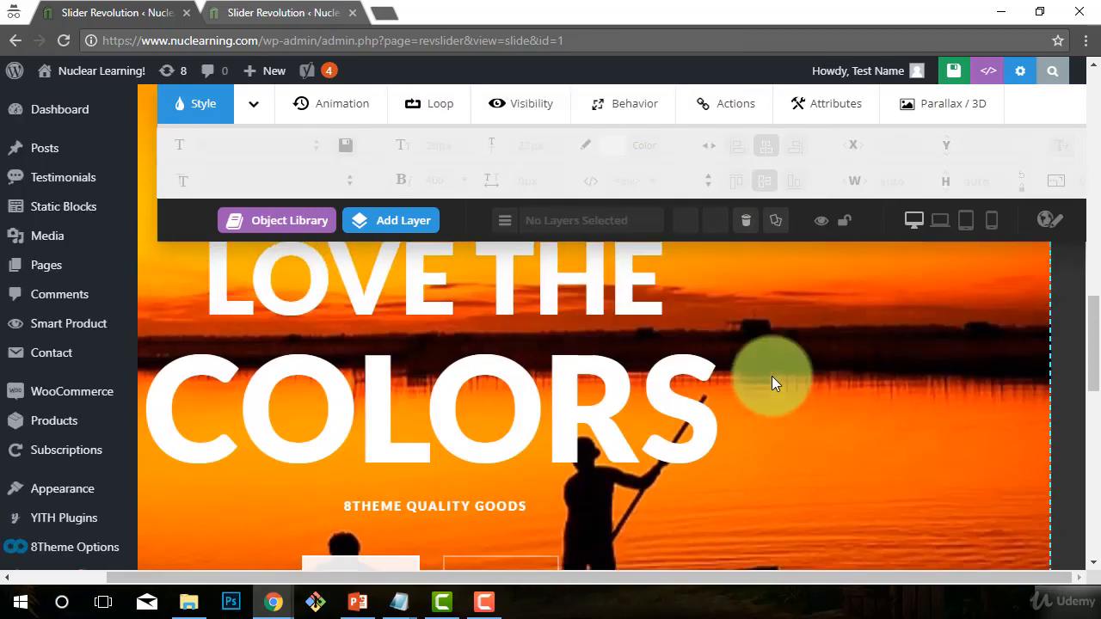
scroll(768, 373, "down", 7)
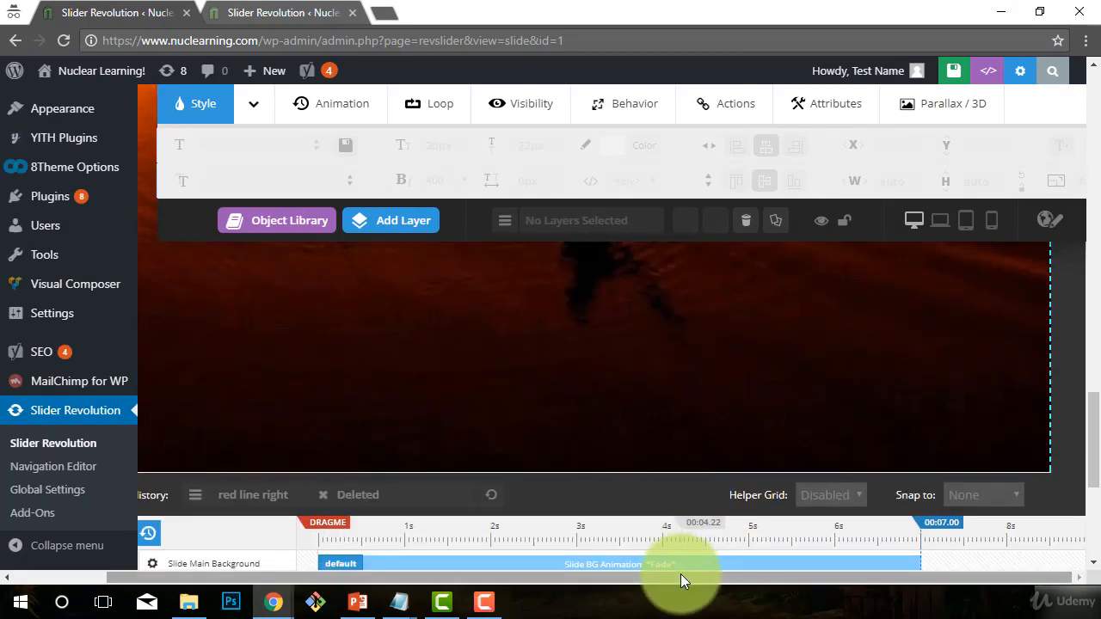
left_click_drag(681, 574, 489, 549)
scroll(694, 344, "up", 9)
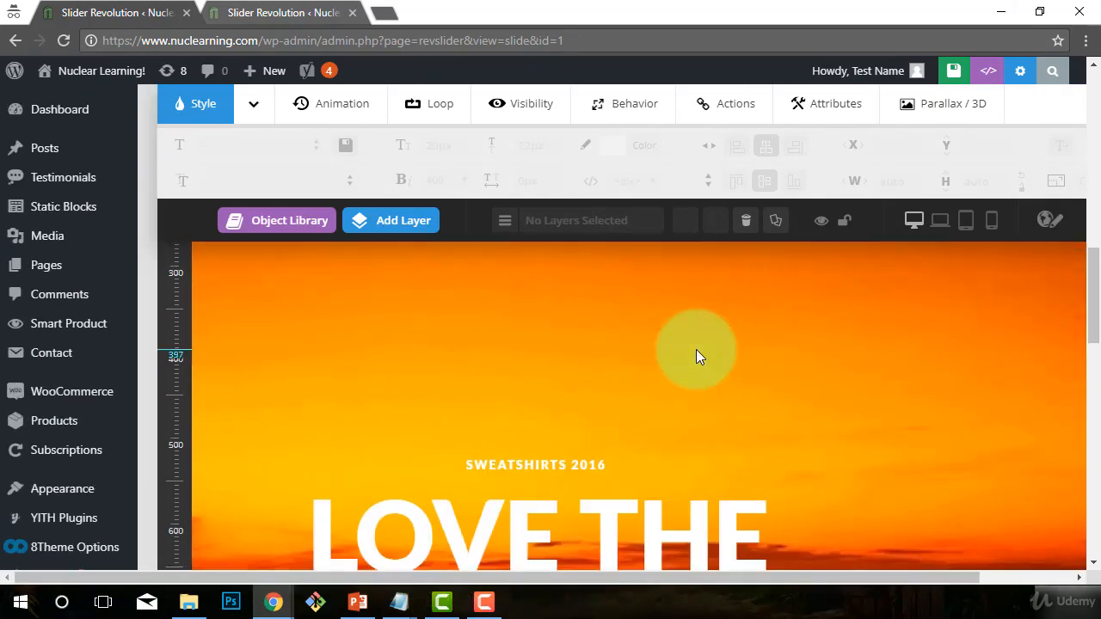
scroll(696, 357, "down", 4)
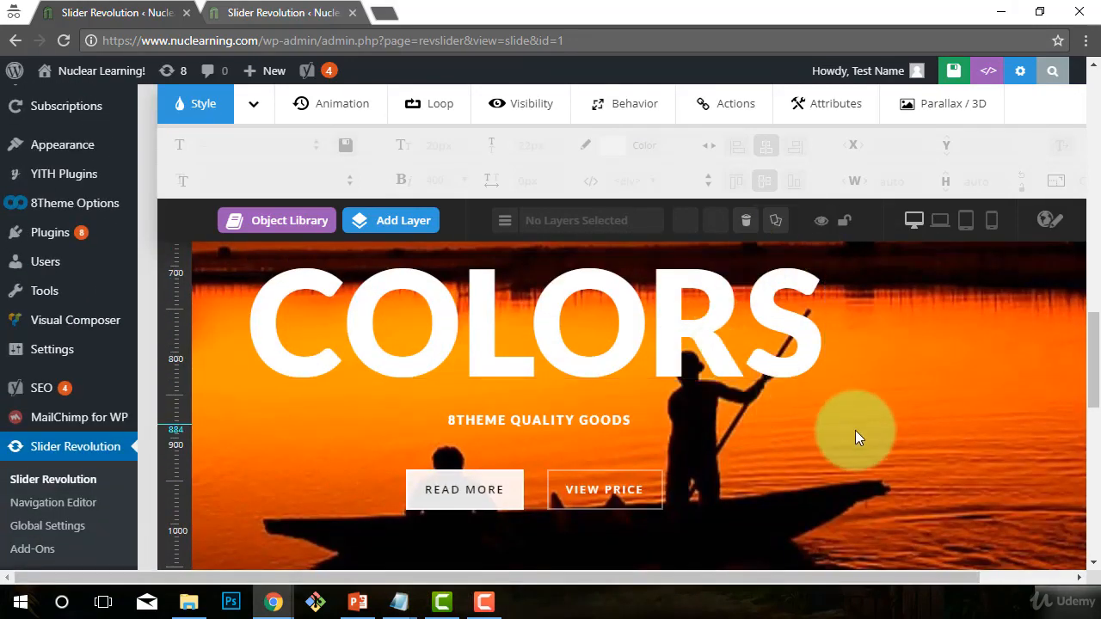
scroll(851, 438, "down", 5)
scroll(849, 437, "up", 3)
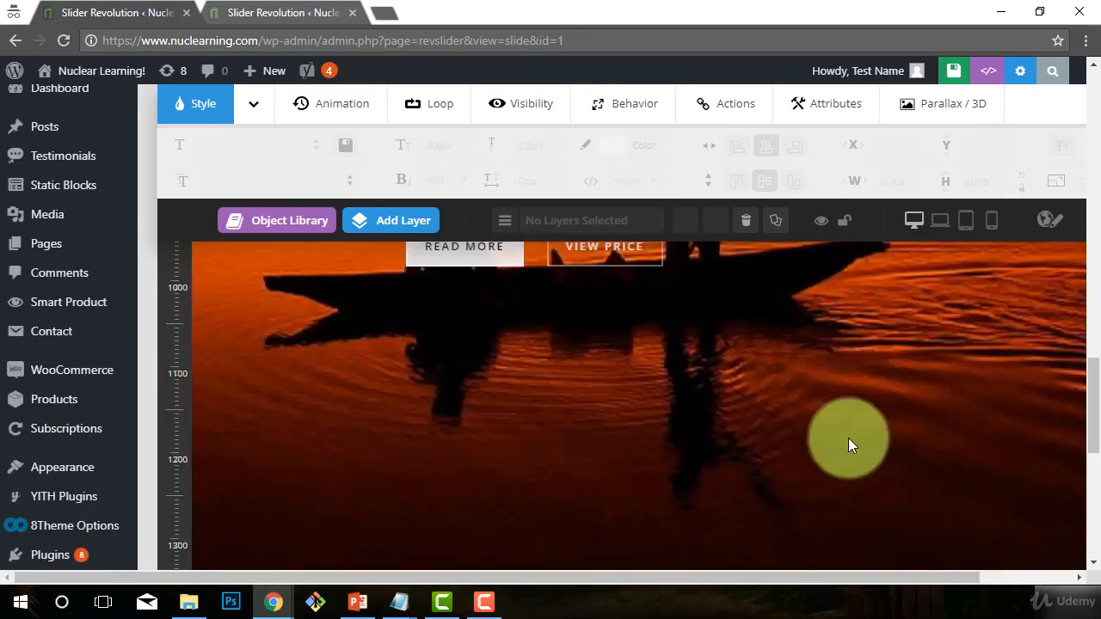
- Save the slide and load the live site nuclearning.com in a new browser tab
scroll(848, 438, "up", 10)
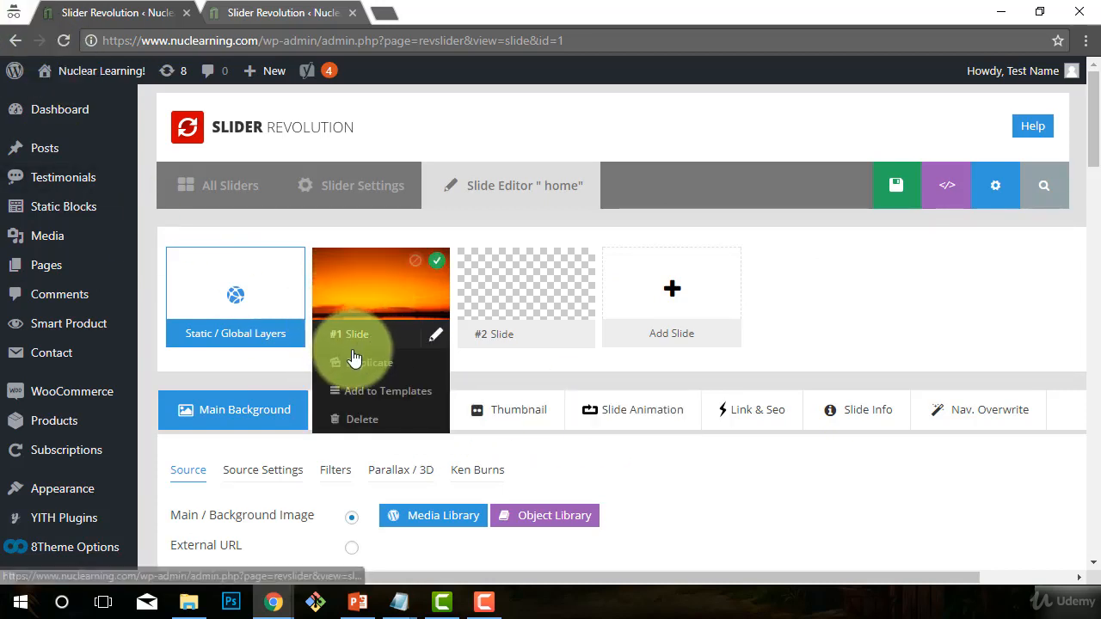
left_click(823, 193)
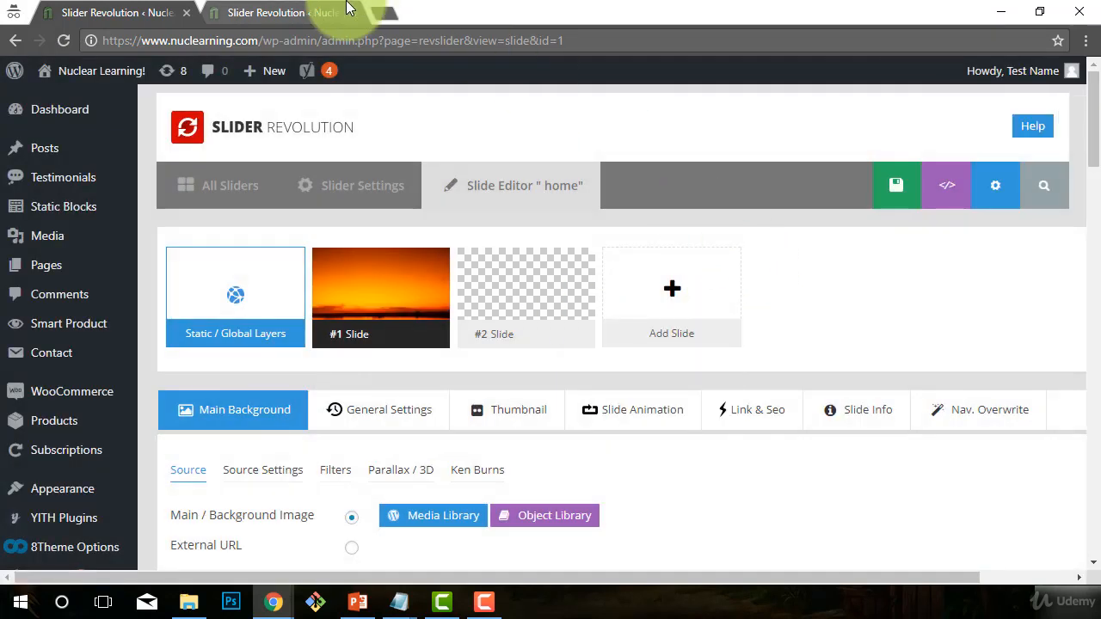
left_click(377, 12)
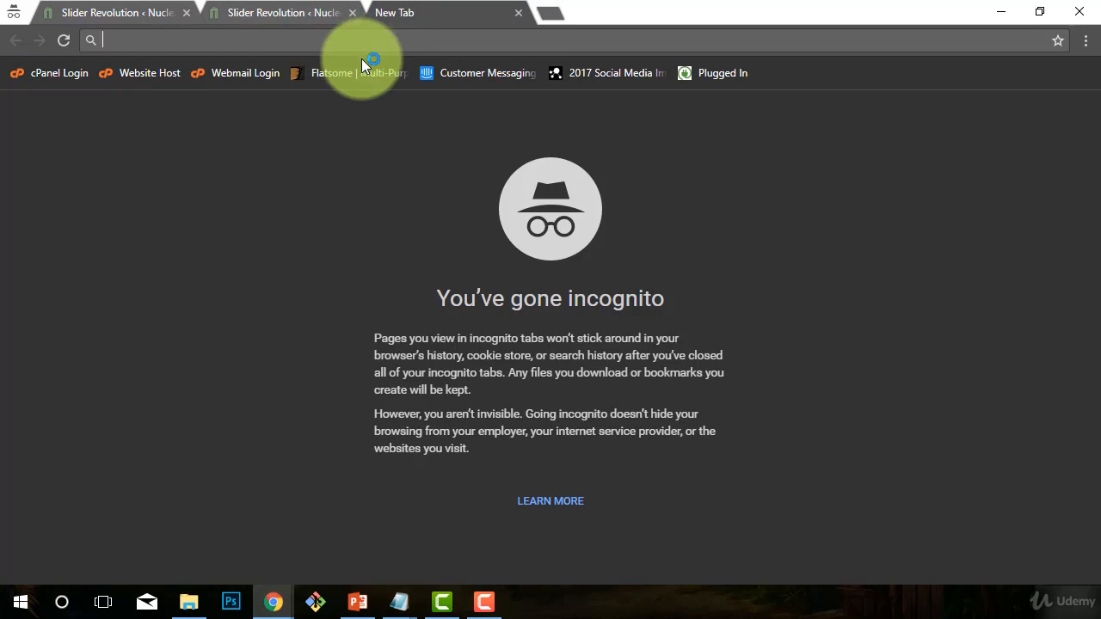
type("nuclearning.com")
key("Return")
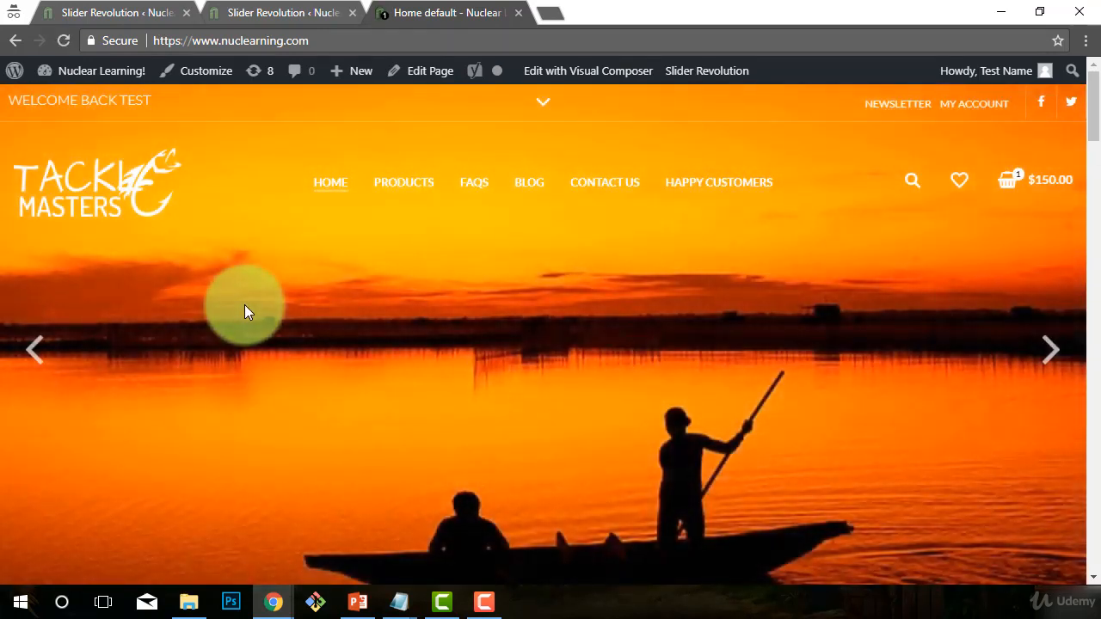
- Examine the homepage slider and the banner sections below it on the live site
scroll(244, 305, "down", 1)
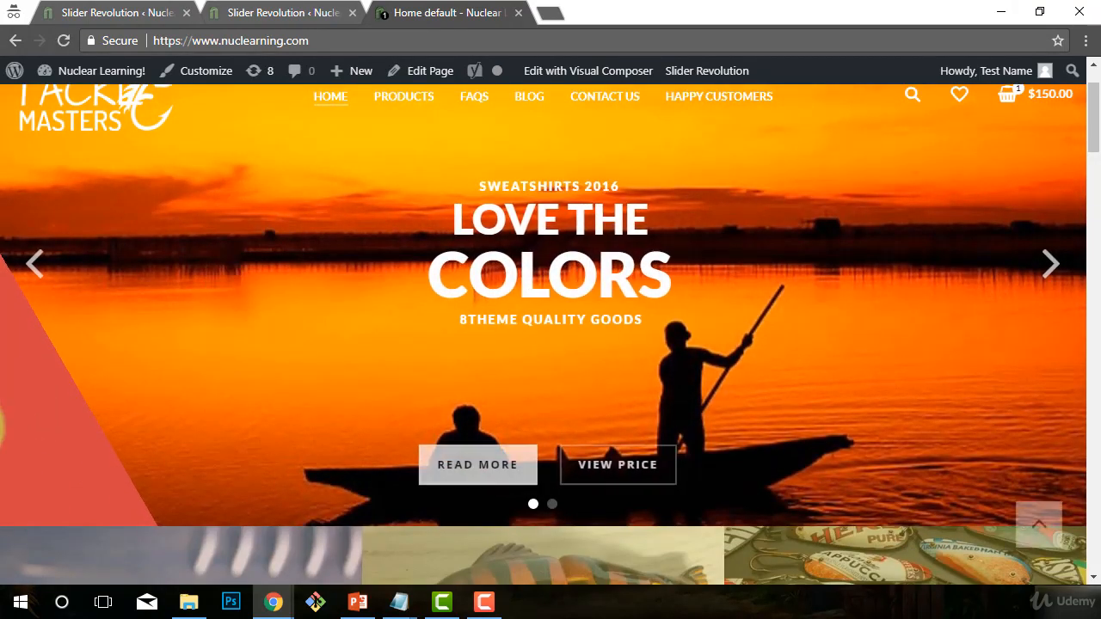
scroll(167, 384, "up", 1)
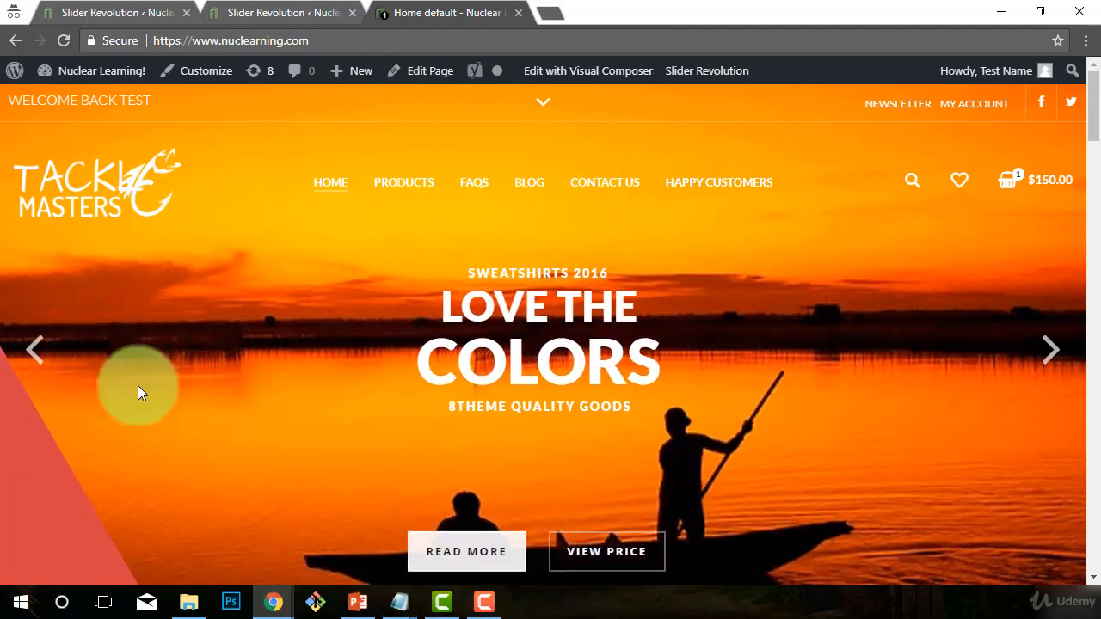
scroll(791, 322, "down", 5)
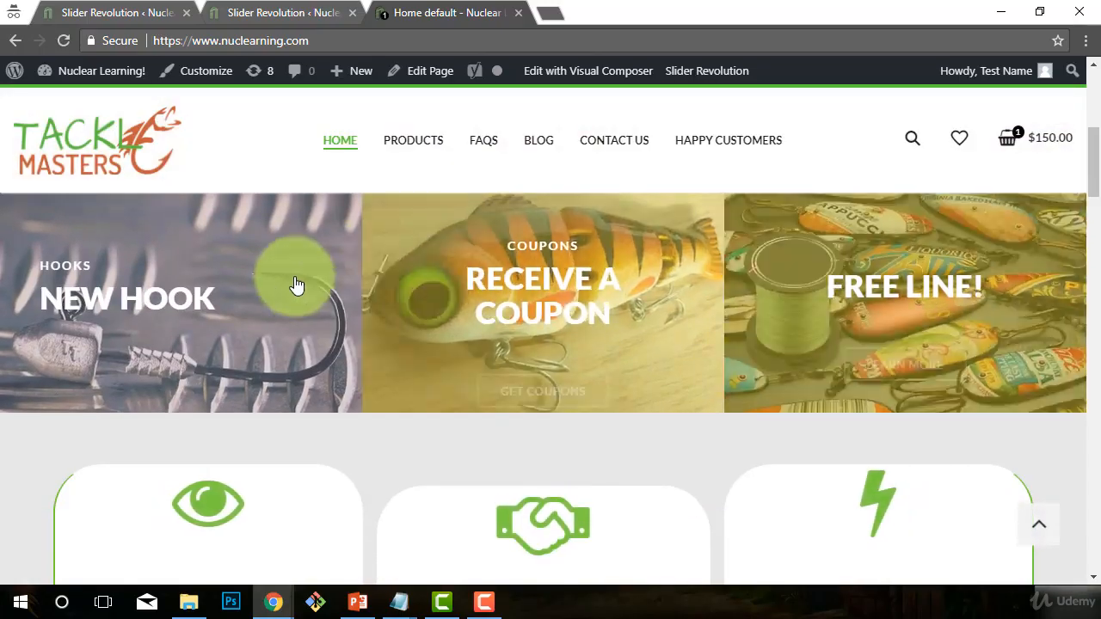
- Look further down the live homepage to the product categories, and bring the sunset slide back up in the slider
scroll(812, 346, "down", 3)
scroll(809, 340, "down", 15)
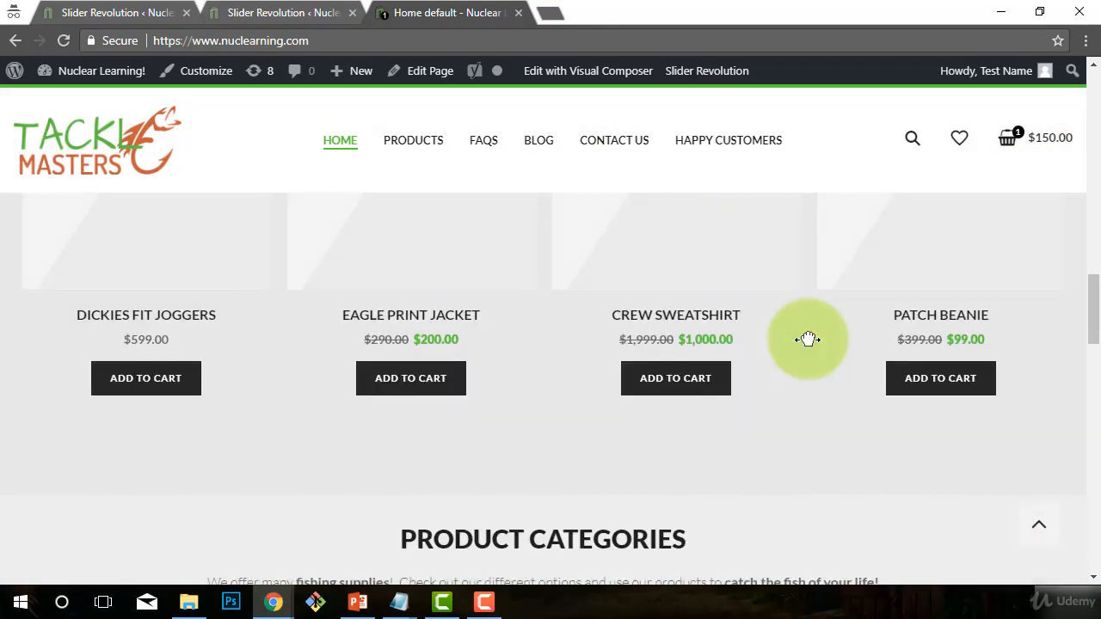
scroll(809, 344, "up", 20)
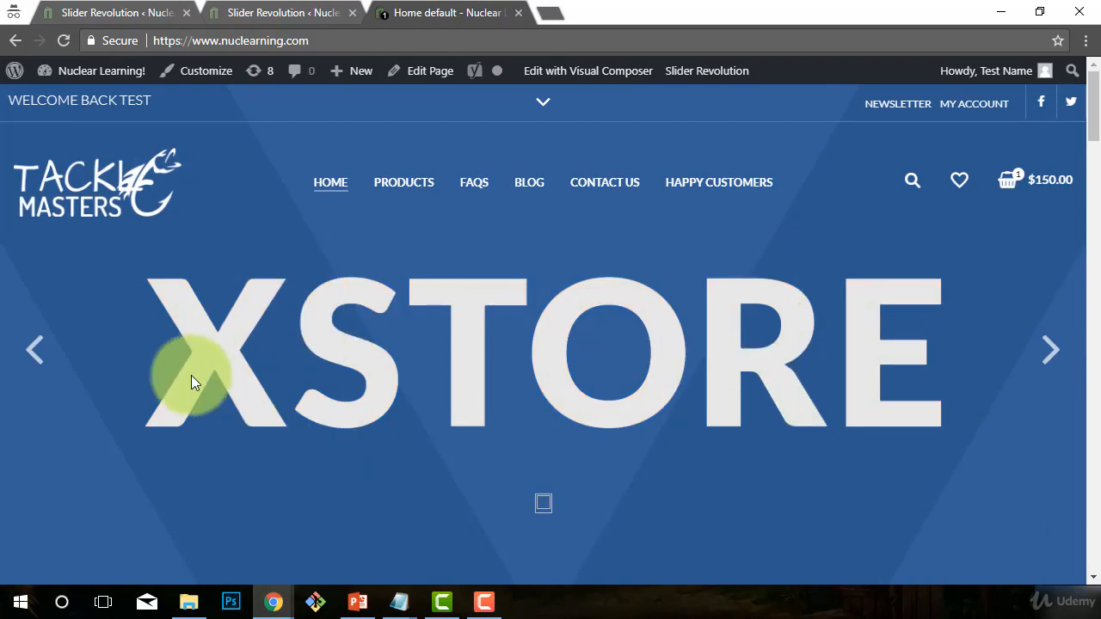
left_click(34, 350)
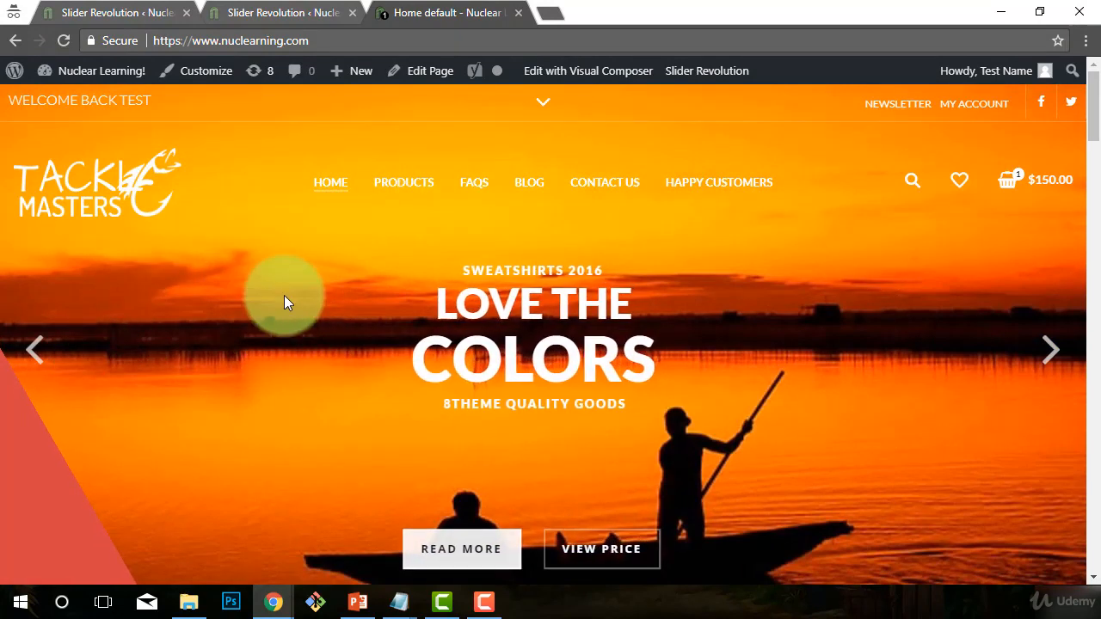
scroll(787, 459, "down", 3)
scroll(774, 460, "up", 3)
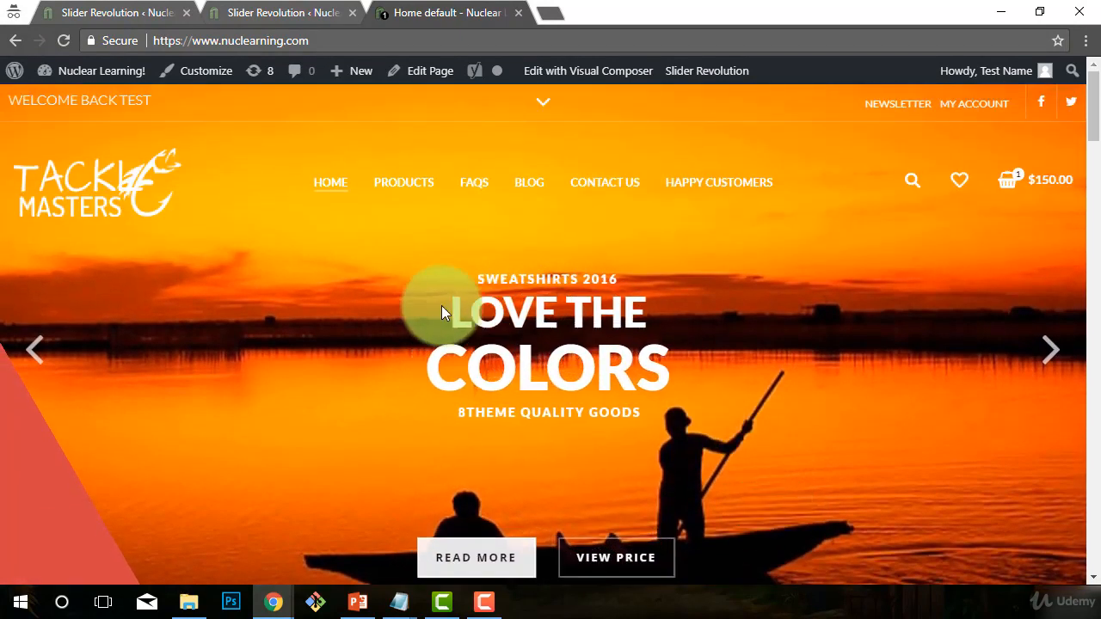
- Return to the slide editor and delete the "red line left" layer from slide #1
left_click(241, 10)
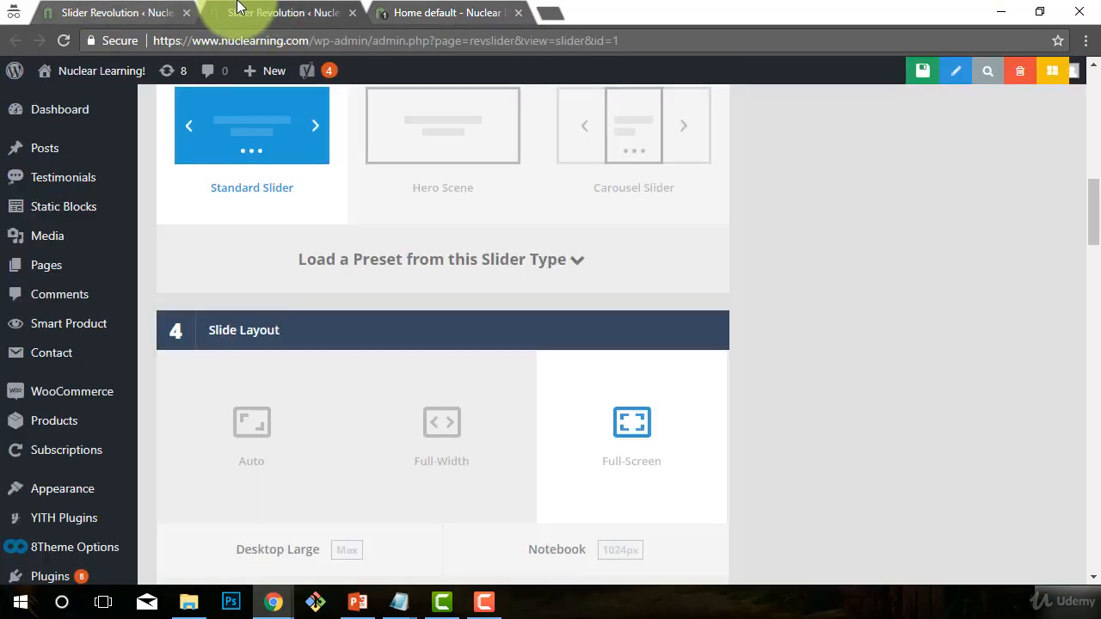
left_click(143, 10)
scroll(782, 304, "down", 8)
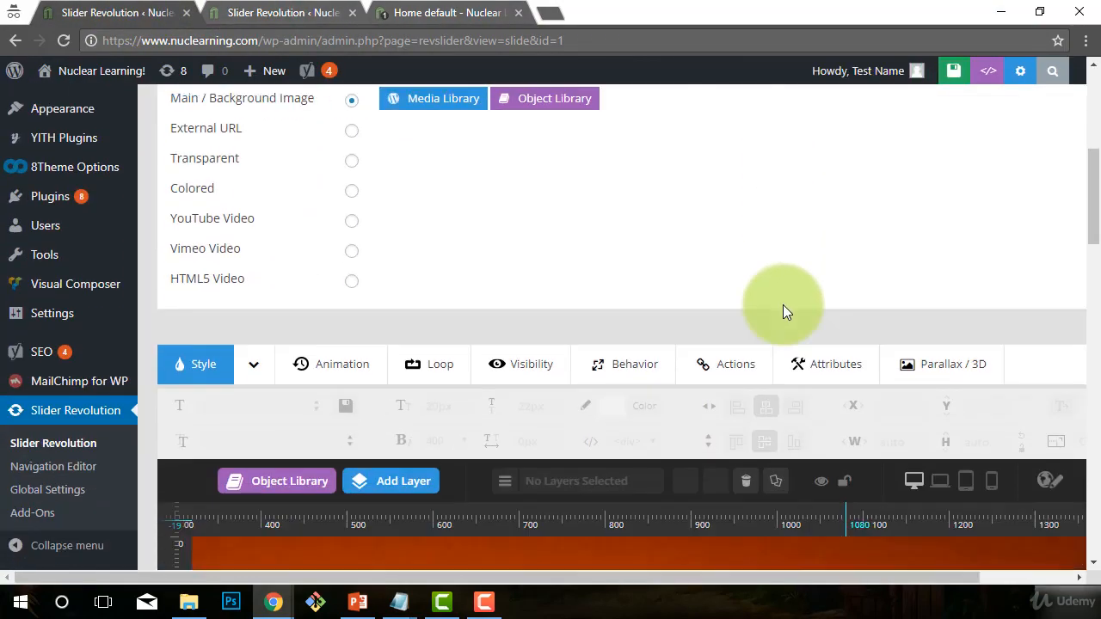
scroll(396, 386, "down", 10)
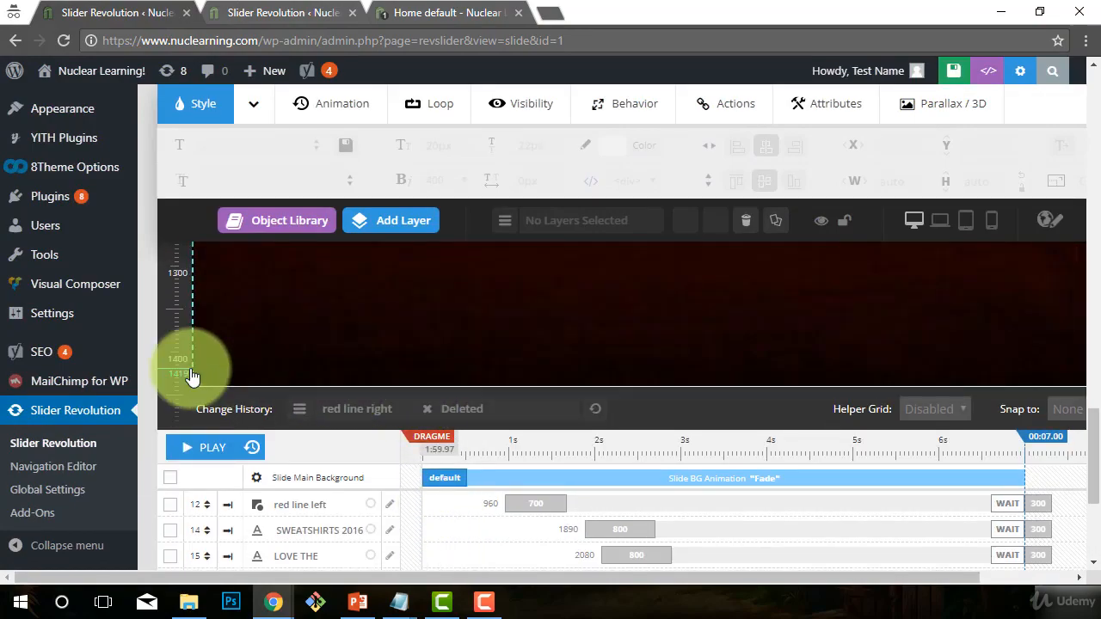
scroll(216, 362, "up", 3)
scroll(214, 474, "down", 10)
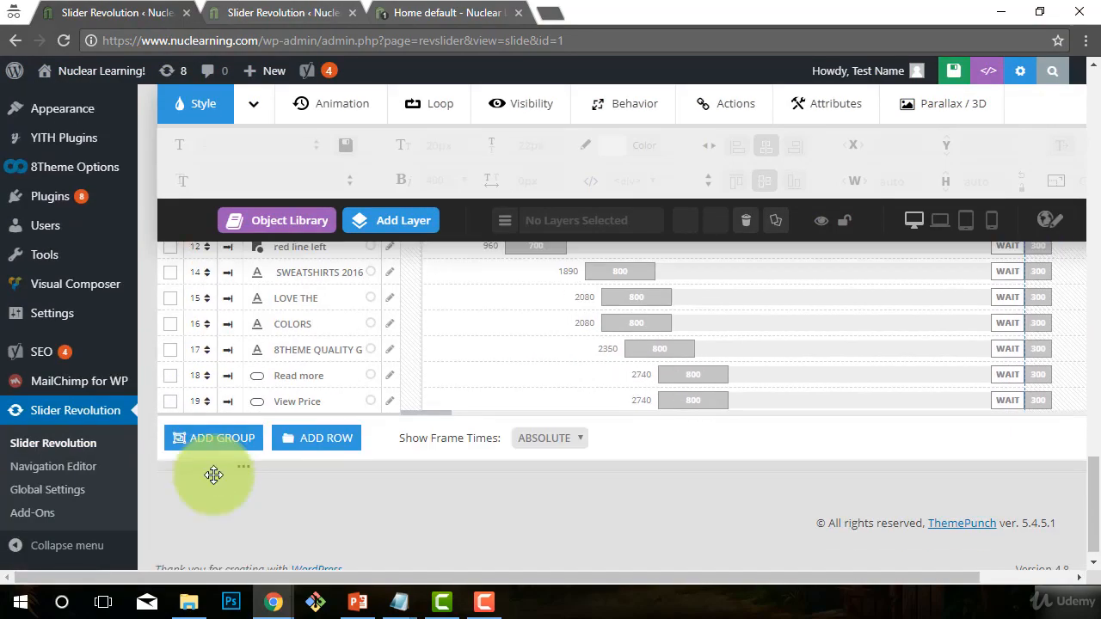
scroll(328, 458, "up", 1)
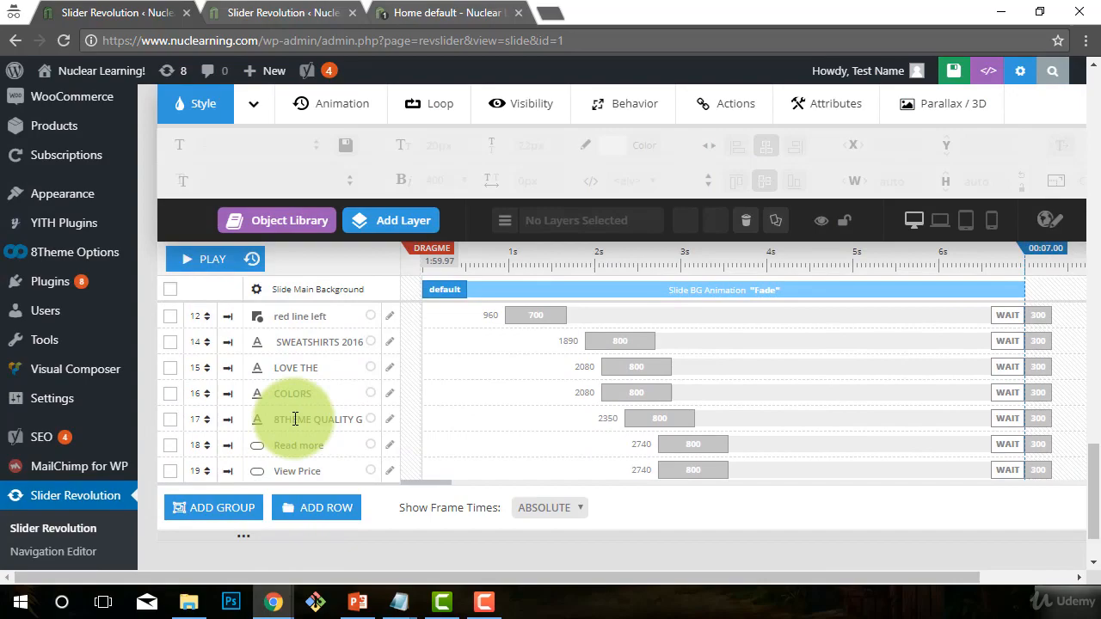
left_click(295, 419)
left_click(292, 344)
left_click(296, 319)
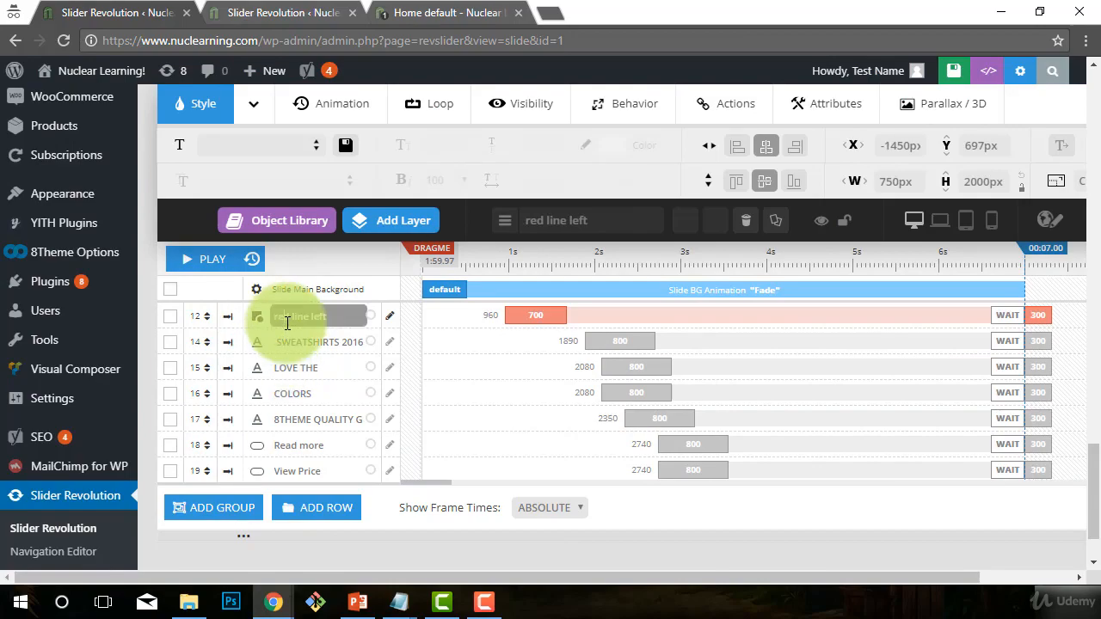
left_click(256, 316)
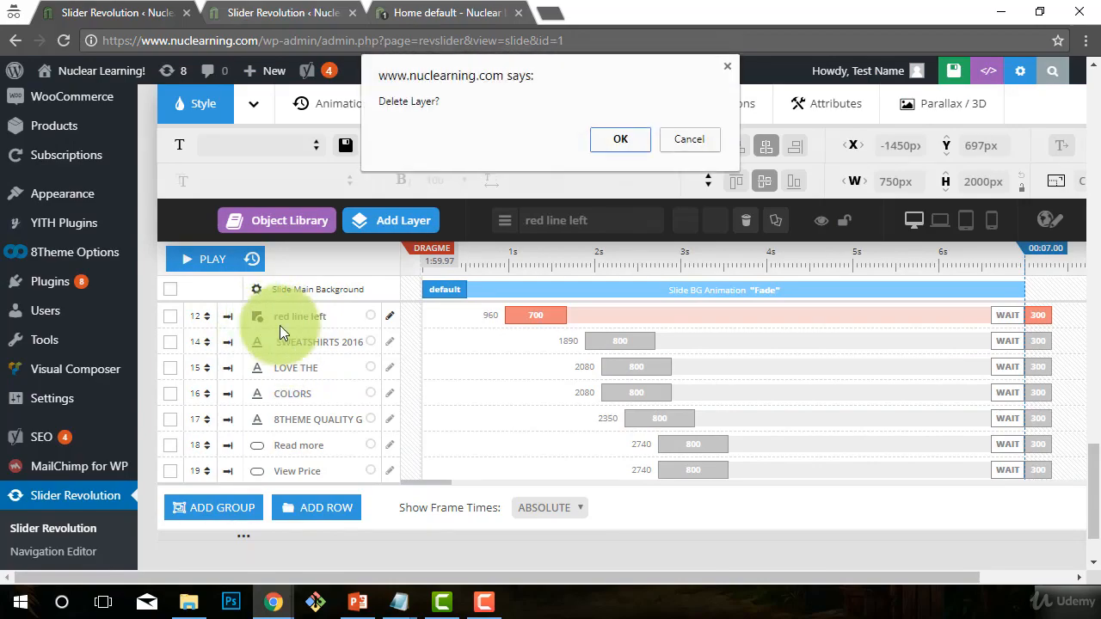
left_click(618, 133)
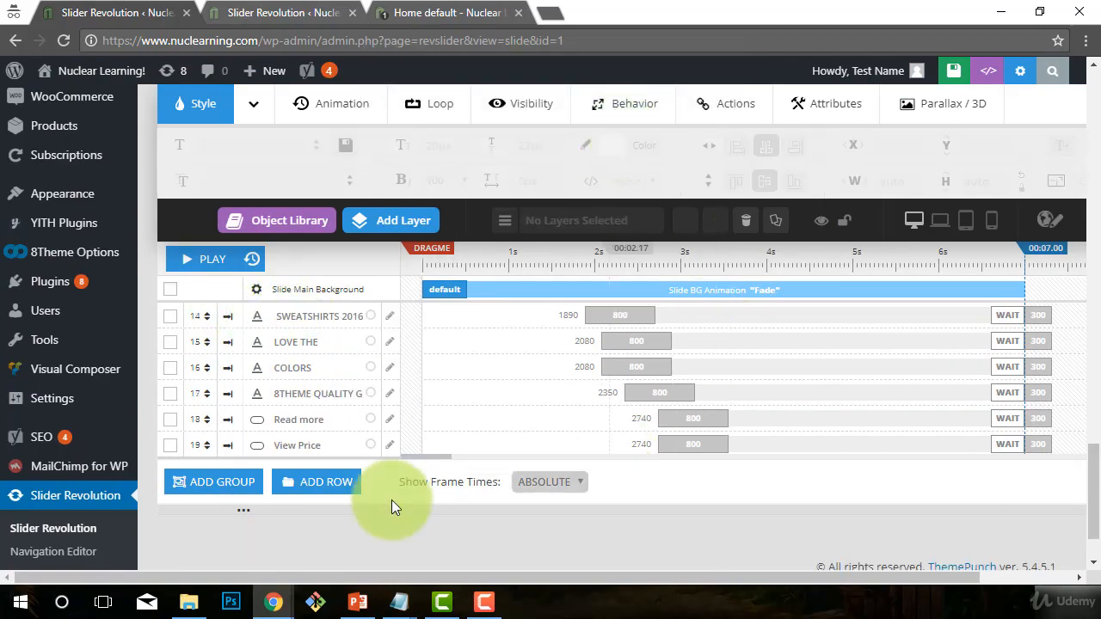
- Save the slide and reload the live homepage
scroll(772, 327, "up", 4)
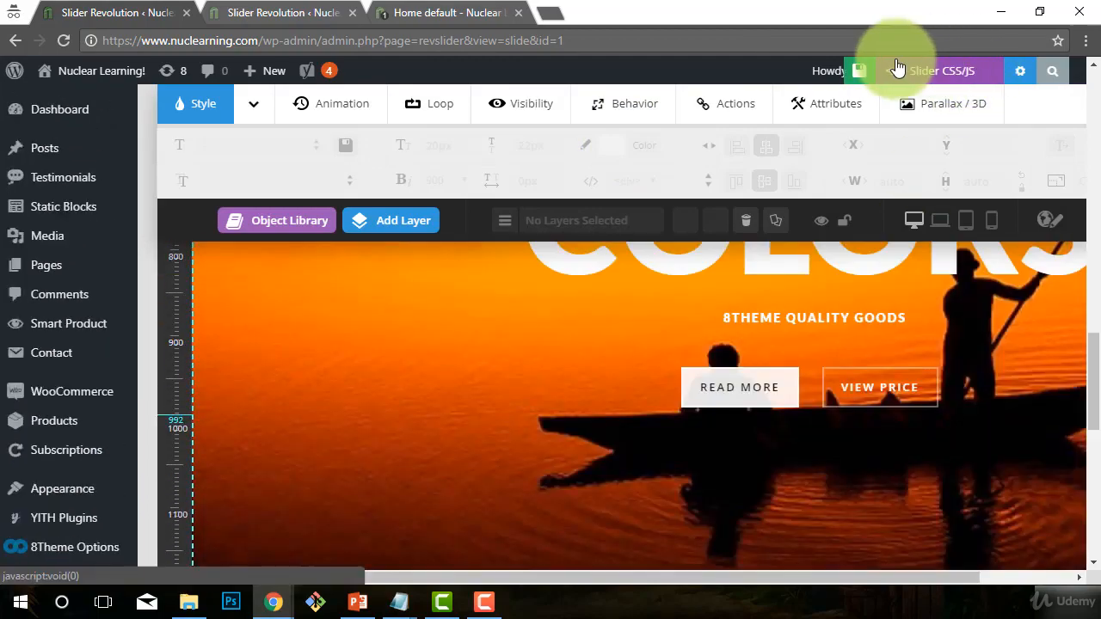
left_click(903, 72)
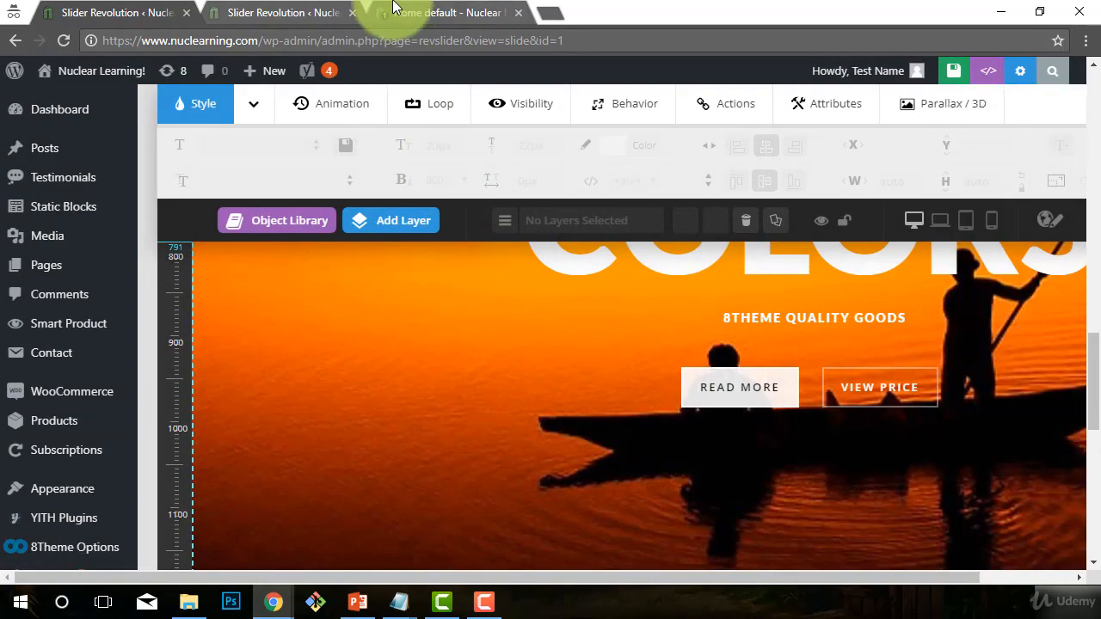
left_click(406, 15)
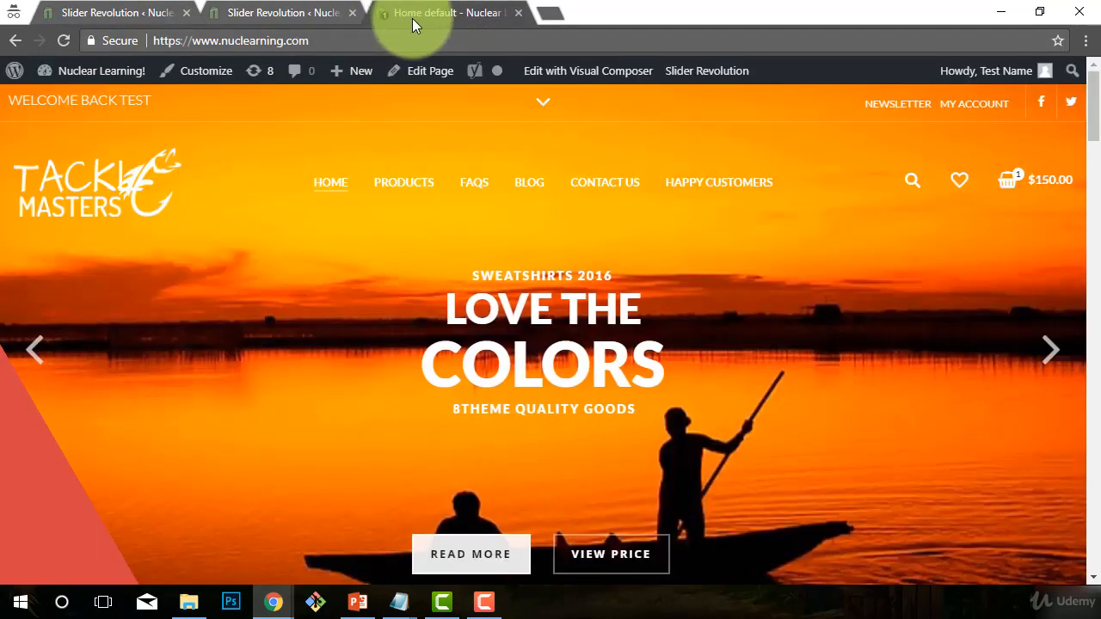
key("F5")
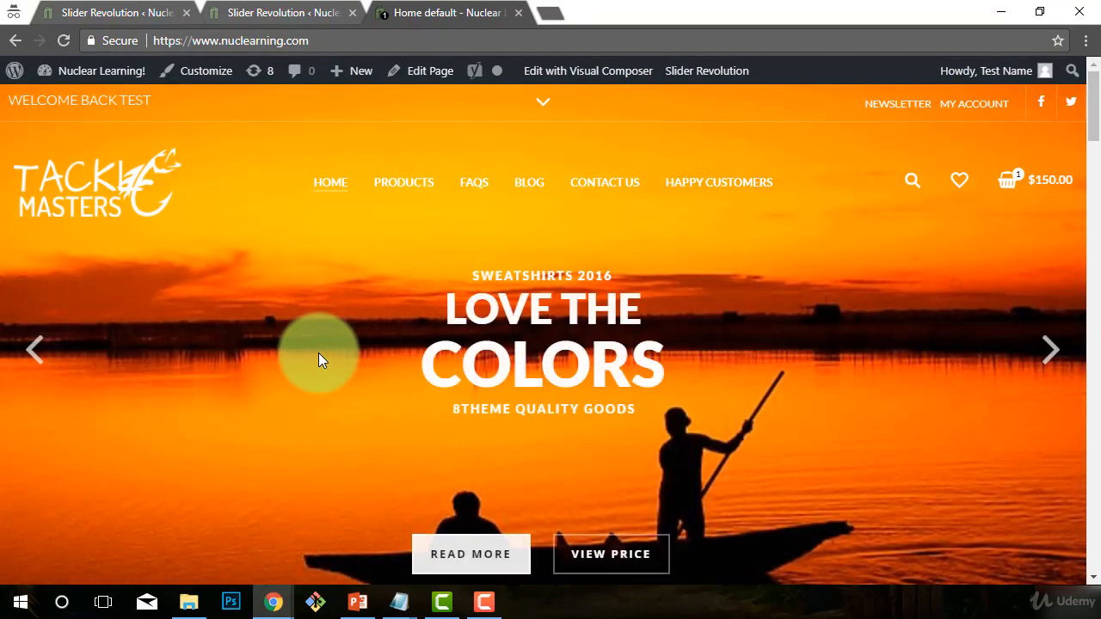
- Check the reloaded homepage's sunset slide and the banners and feature boxes below it, and reload the page once more
scroll(311, 350, "down", 1)
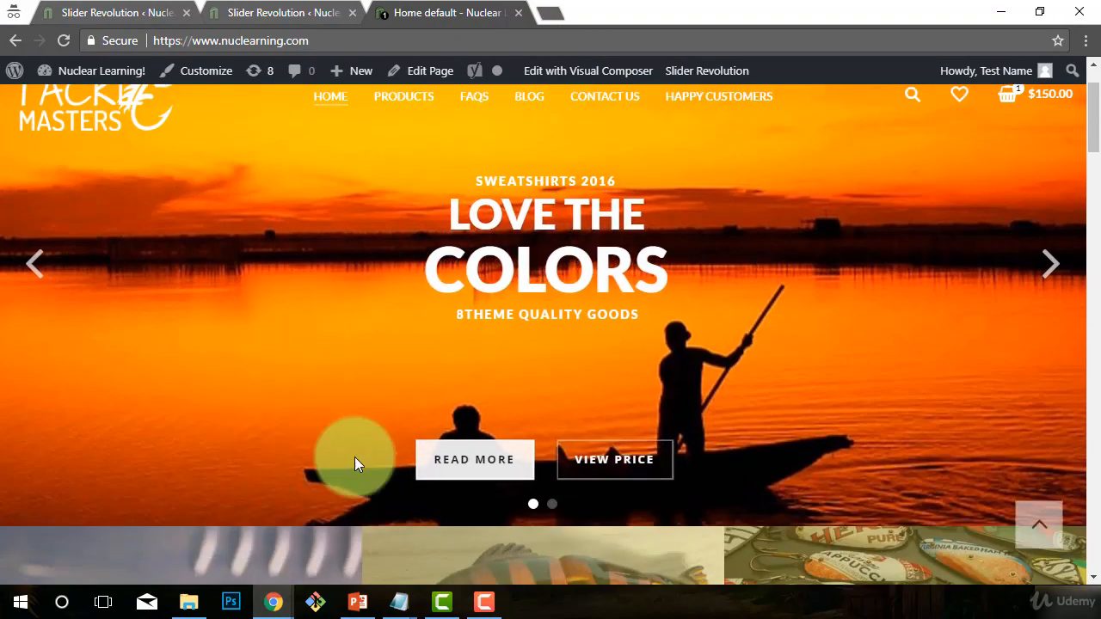
scroll(246, 359, "up", 1)
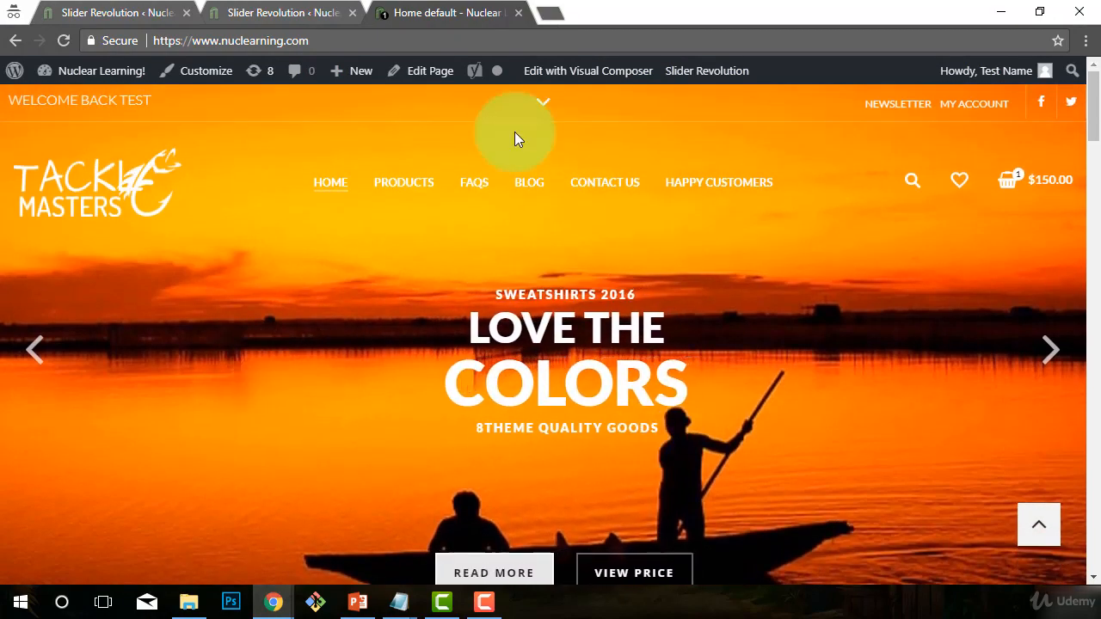
scroll(778, 367, "up", 2)
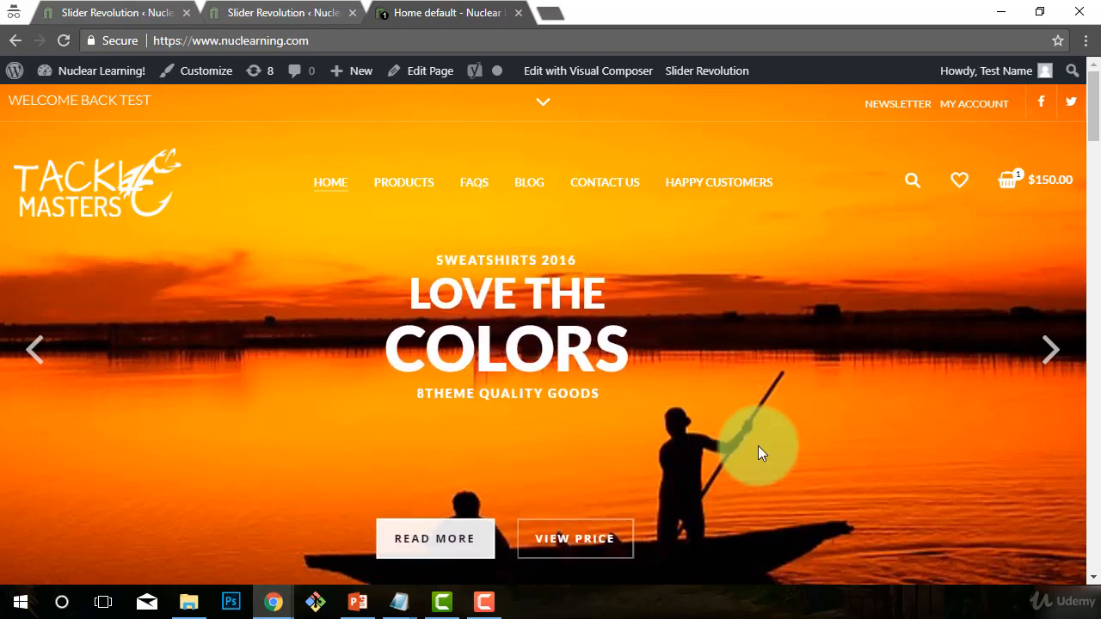
scroll(745, 418, "down", 5)
scroll(692, 388, "up", 5)
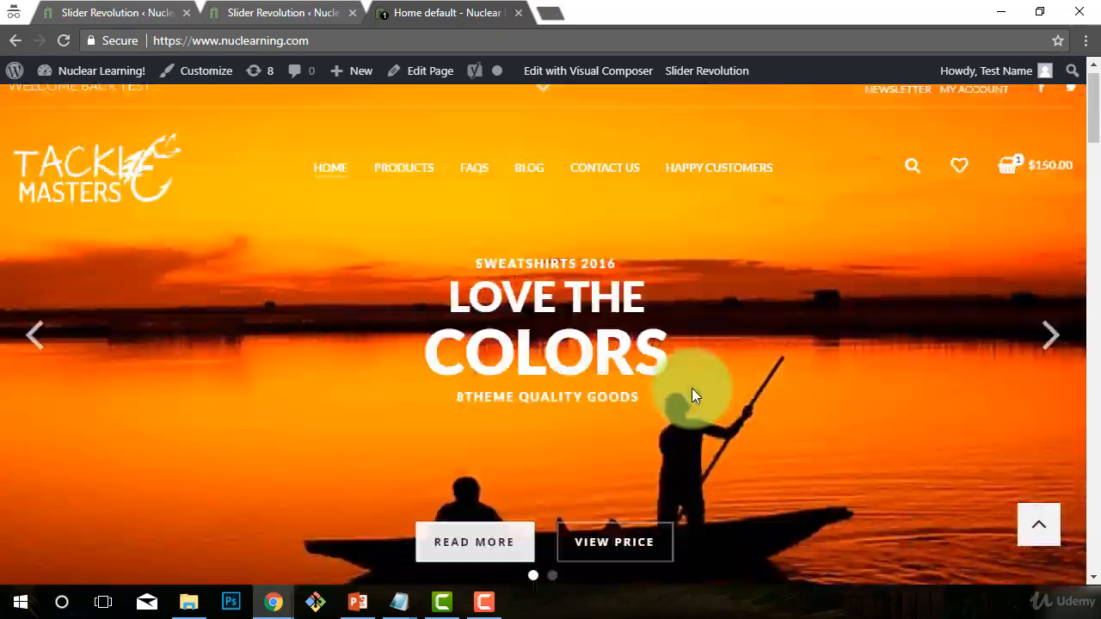
scroll(285, 323, "down", 5)
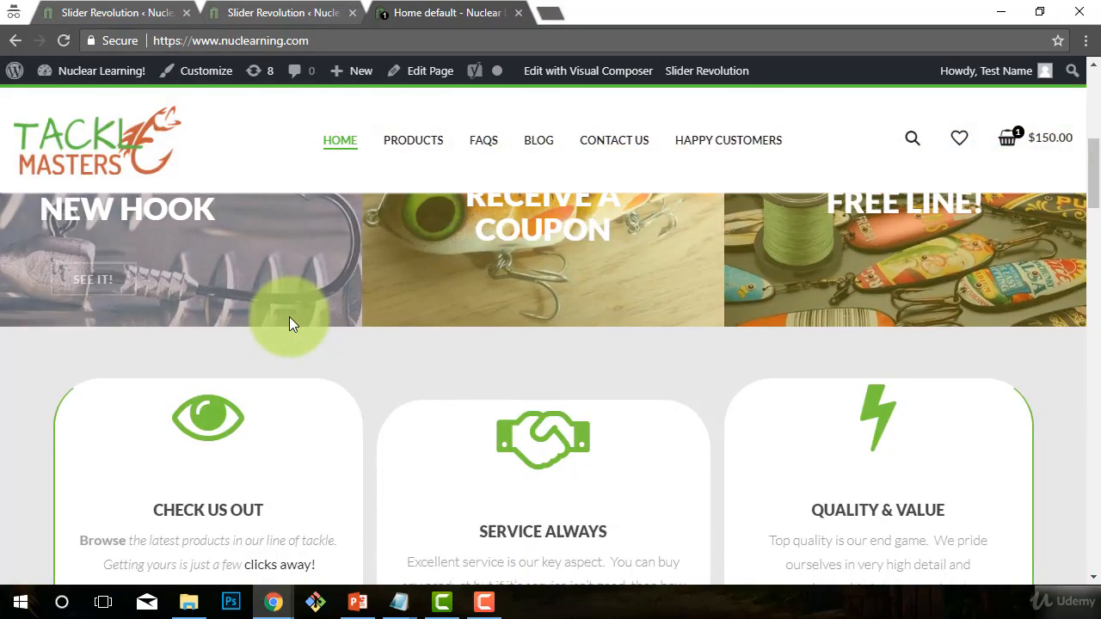
scroll(289, 320, "up", 5)
left_click(63, 40)
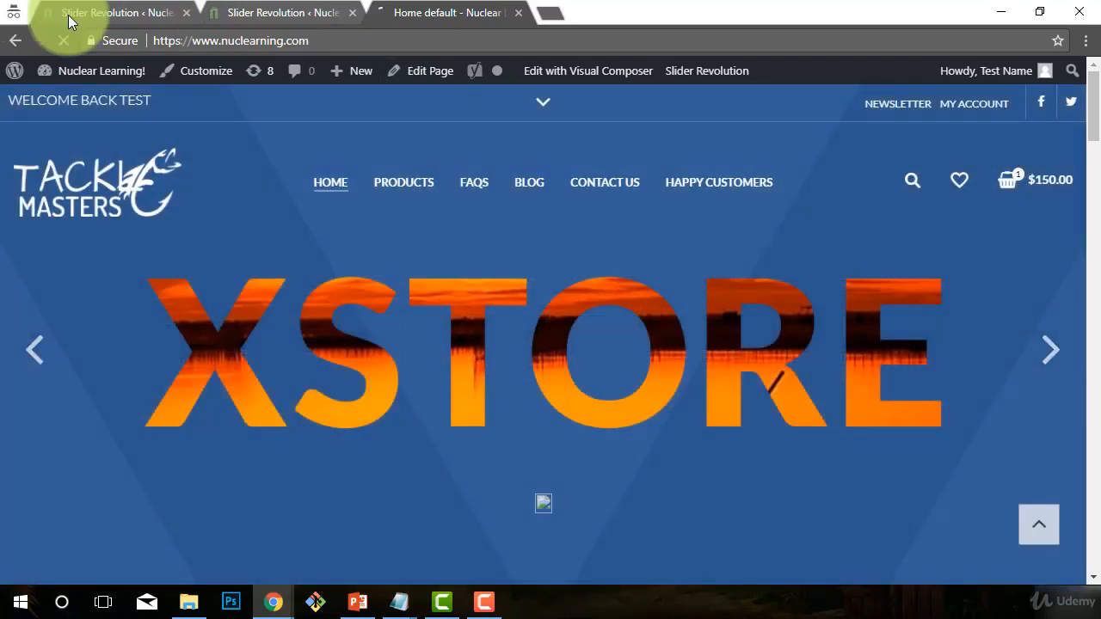
- Return to the slide editor, look over the text layers on the canvas, and open the Object Library to view its categories
left_click(123, 12)
scroll(960, 440, "up", 2)
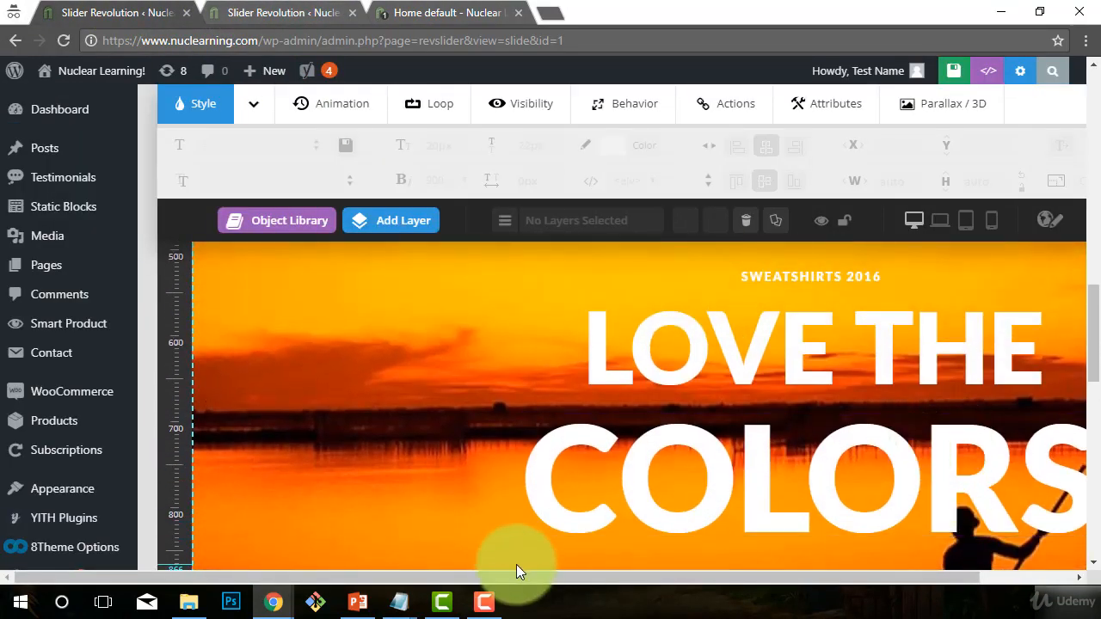
left_click_drag(532, 578, 681, 576)
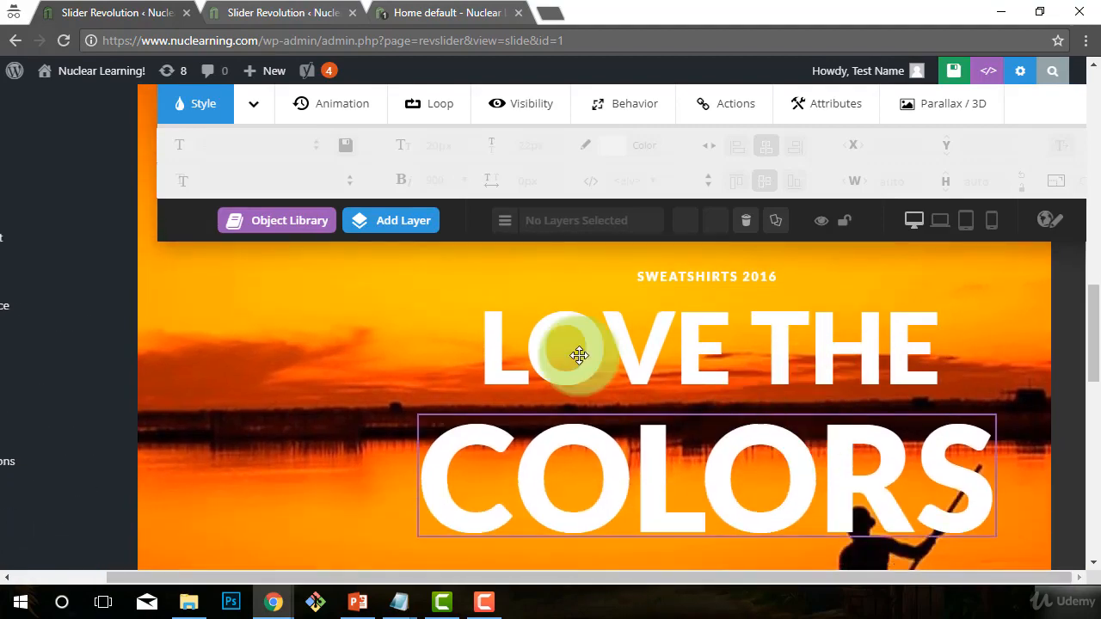
left_click(365, 220)
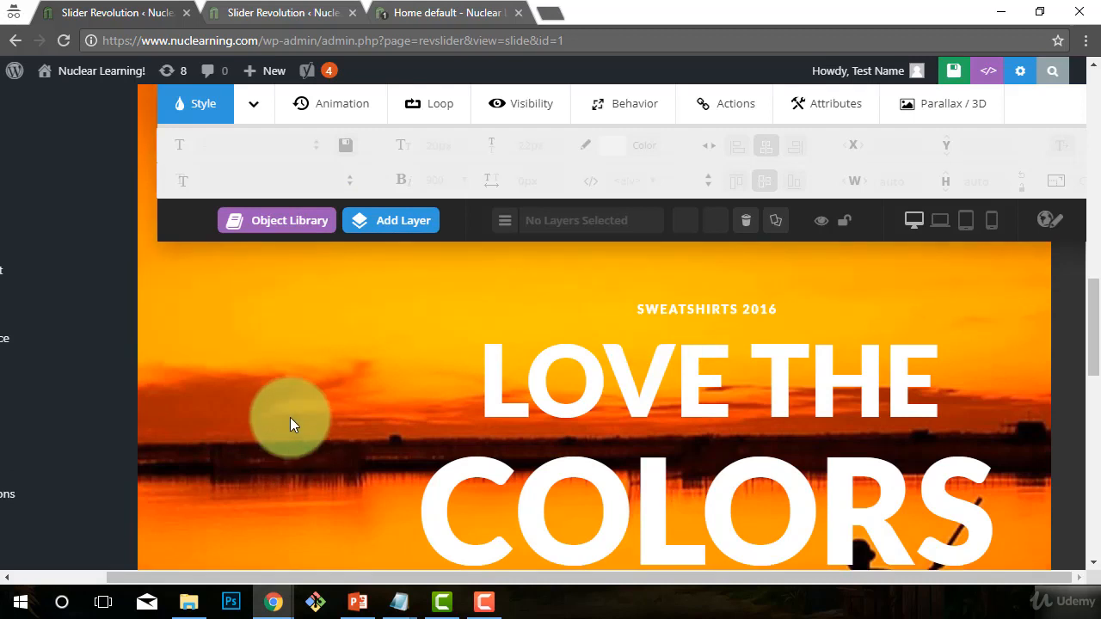
scroll(290, 420, "up", 5)
scroll(290, 420, "down", 5)
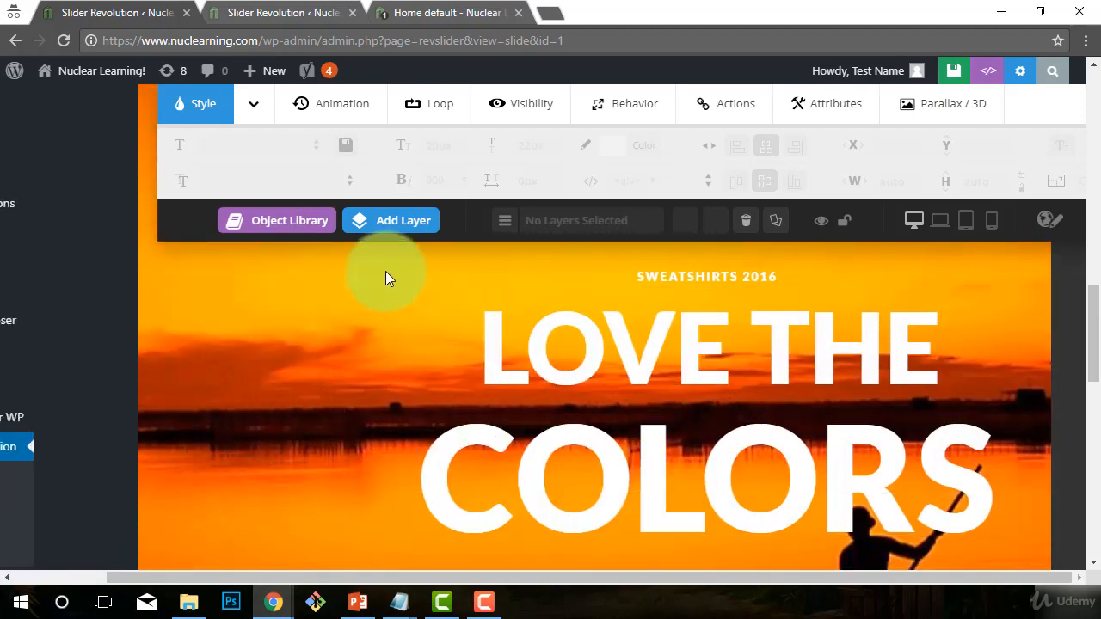
left_click(314, 226)
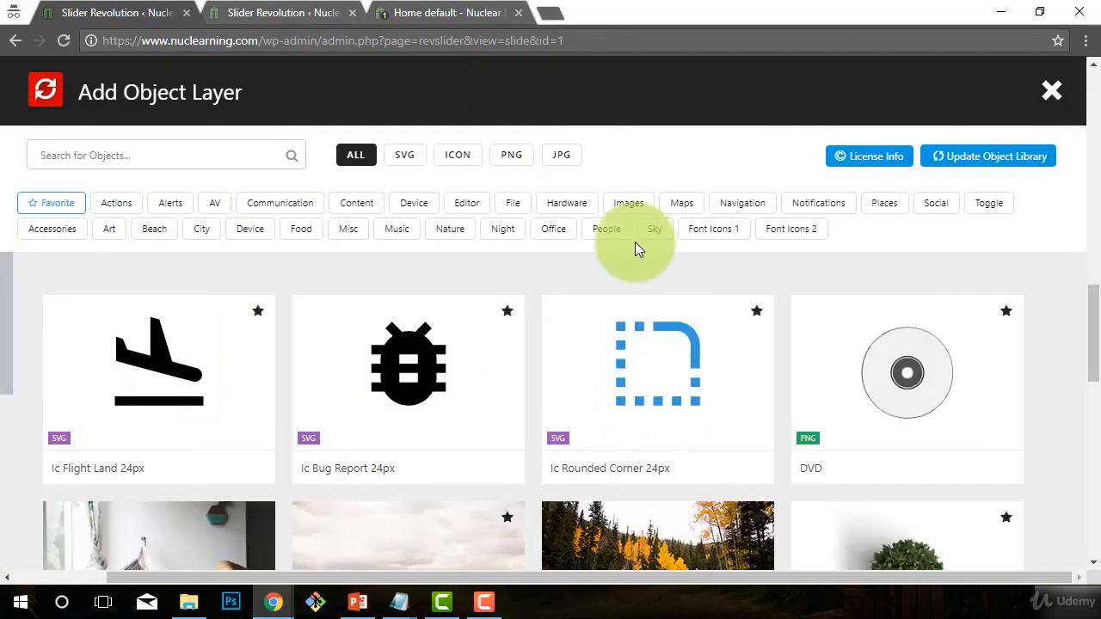
- Leave the Object Library by returning to the slider list, and reopen the "home" slider's slide #1 at its canvas
left_click(14, 41)
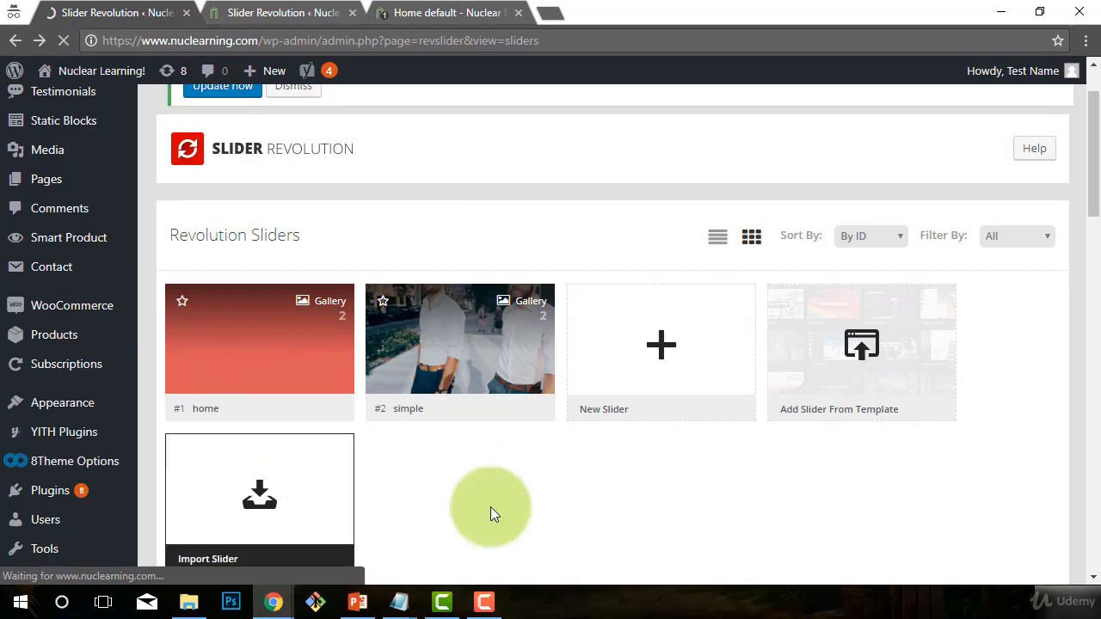
scroll(386, 425, "down", 1)
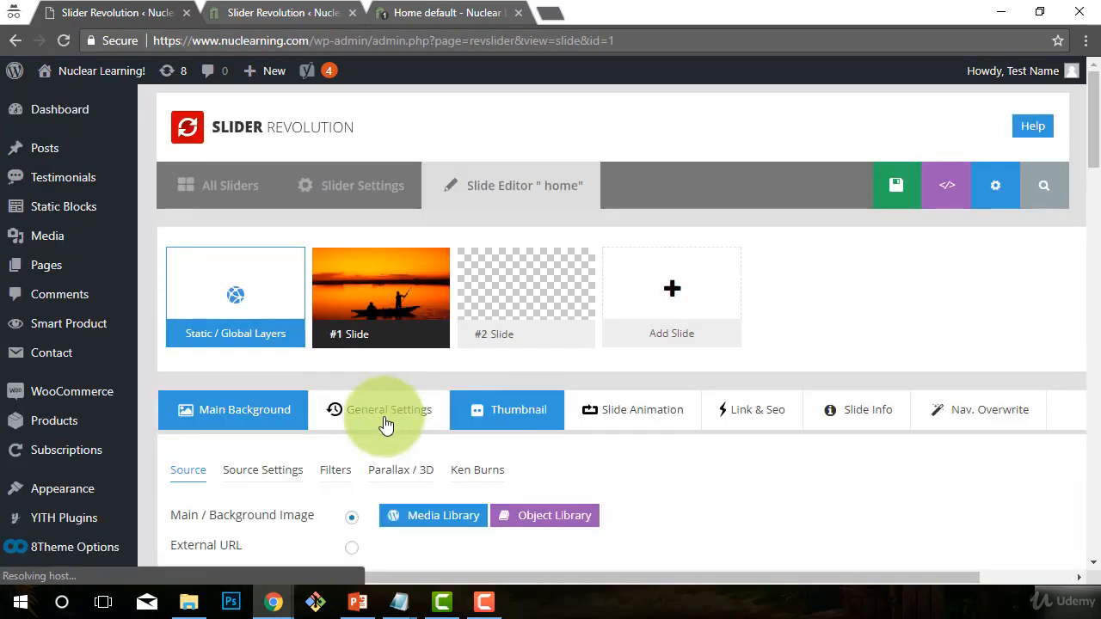
scroll(415, 356, "down", 6)
scroll(416, 355, "up", 4)
mouse_move(387, 197)
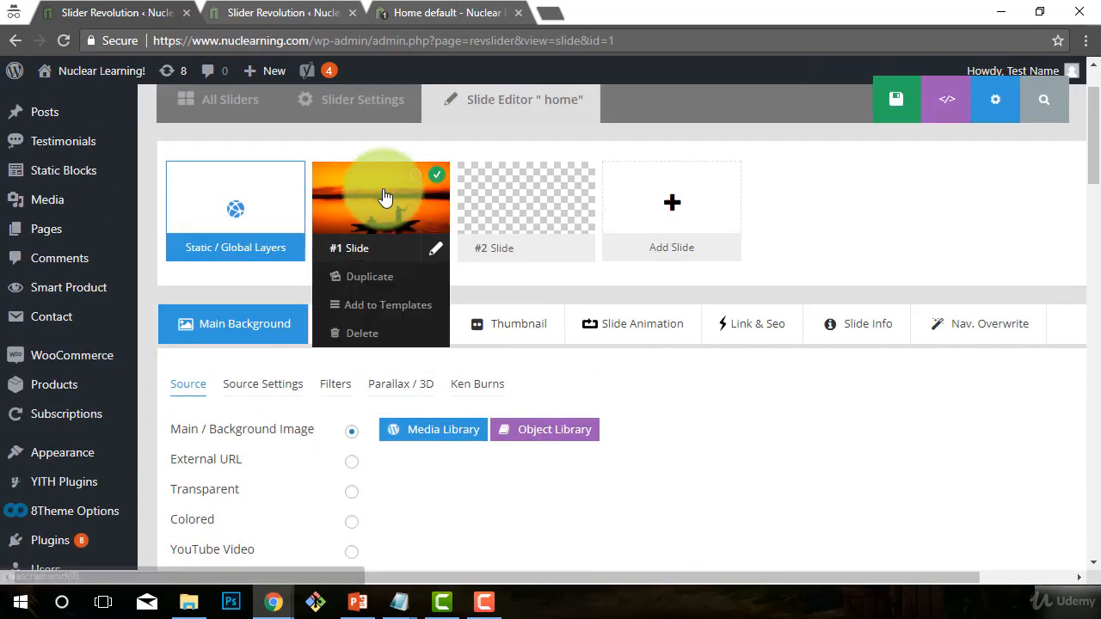
scroll(822, 307, "down", 7)
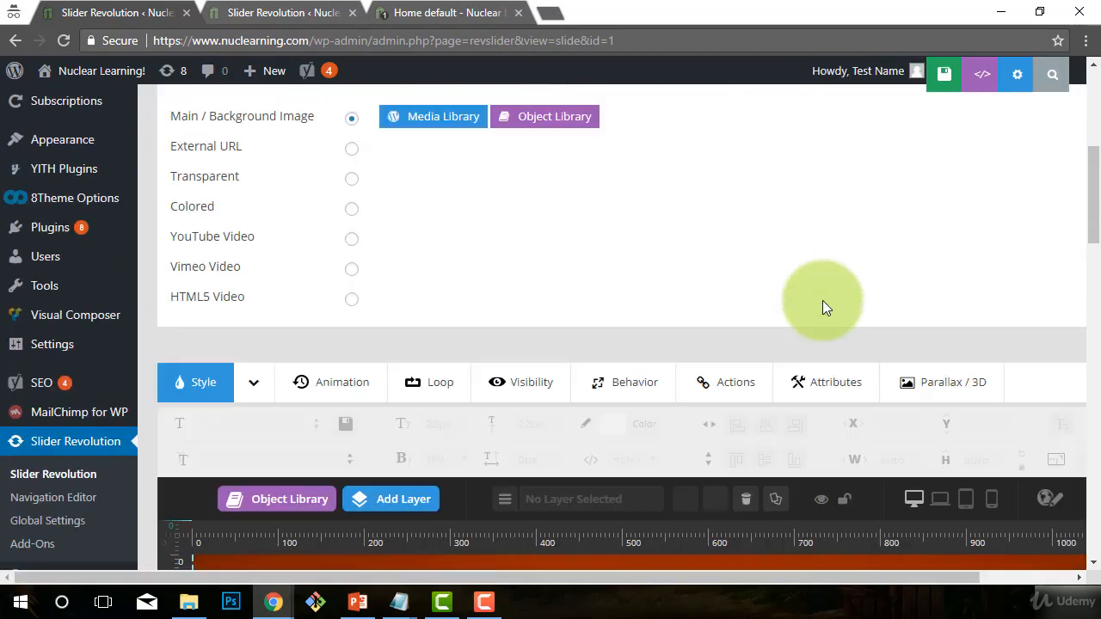
scroll(822, 308, "down", 4)
scroll(784, 352, "up", 4)
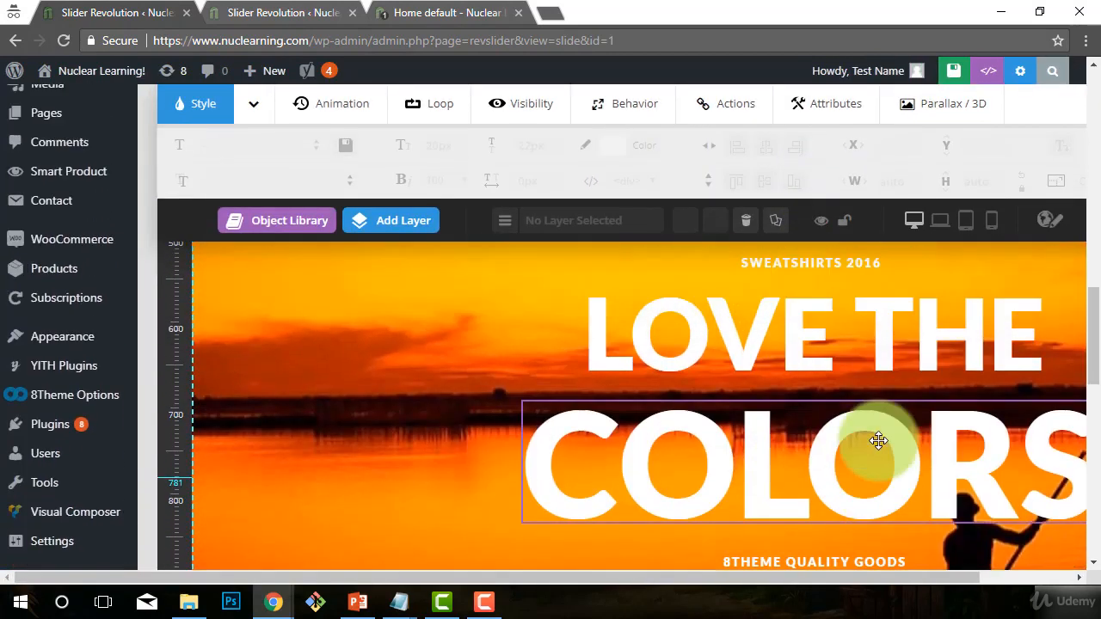
- Add a text layer to slide #1 and replace its default caption with "NEW TEXT HERE"
mouse_move(416, 223)
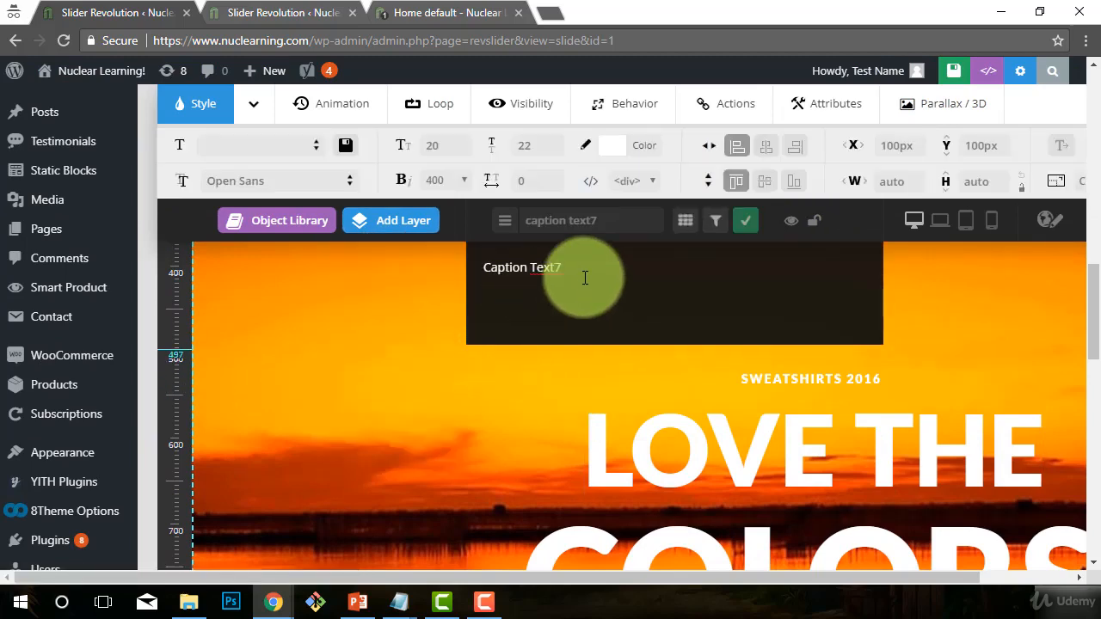
left_click_drag(585, 275, 393, 266)
type("N")
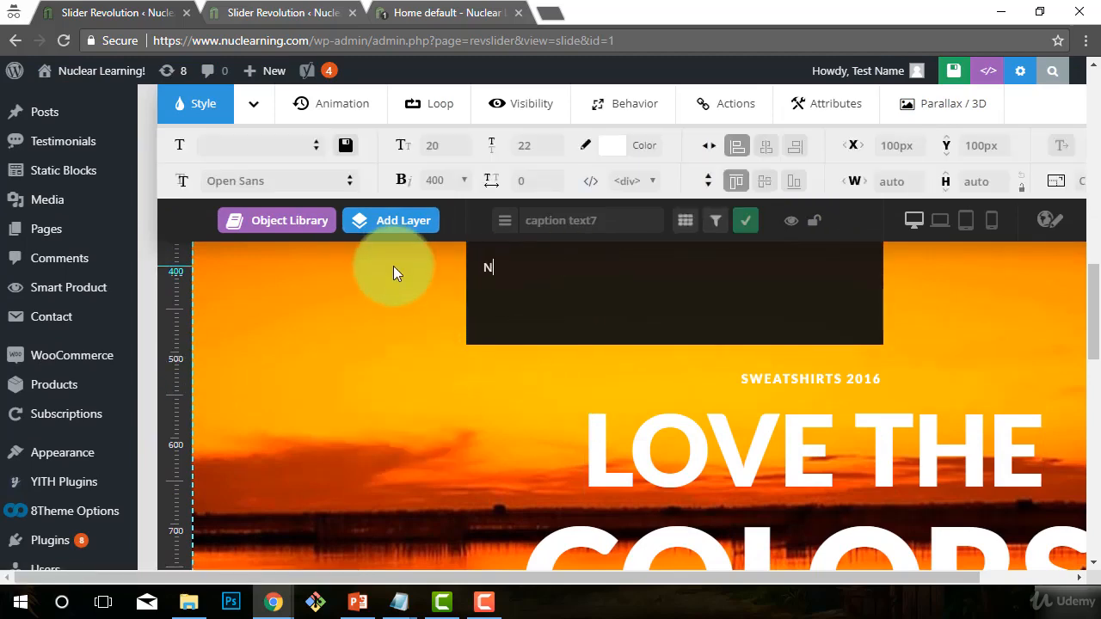
type("EW TEXT HERE")
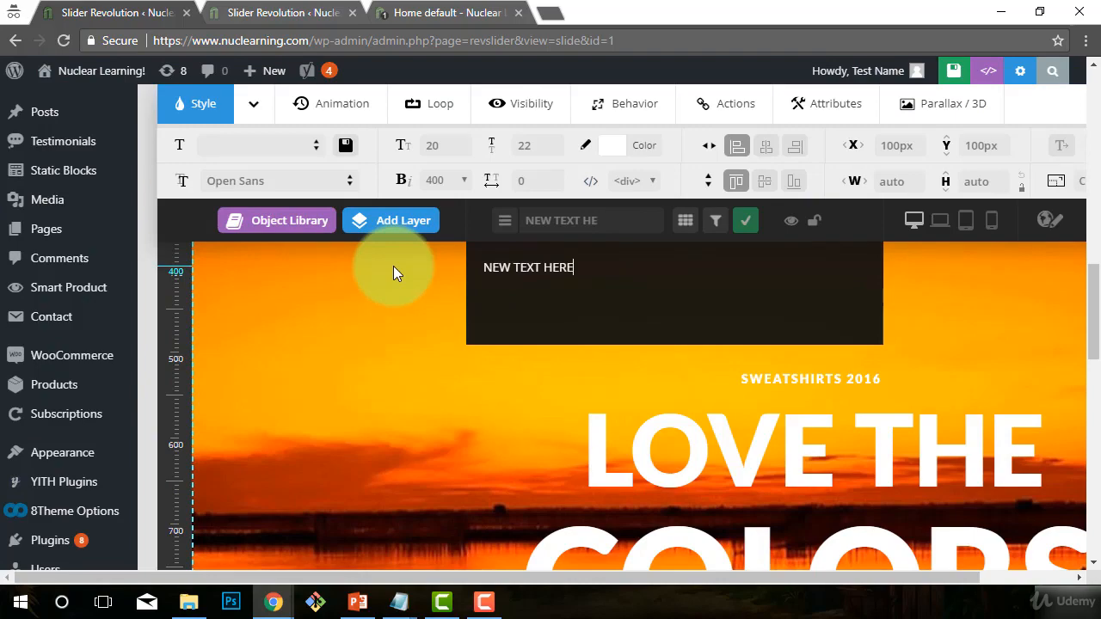
- Close the caption editor, move the new text layer to about X 335, Y 134 px, and enlarge its box to about 266 by 65 px
left_click(580, 410)
scroll(580, 409, "down", 8)
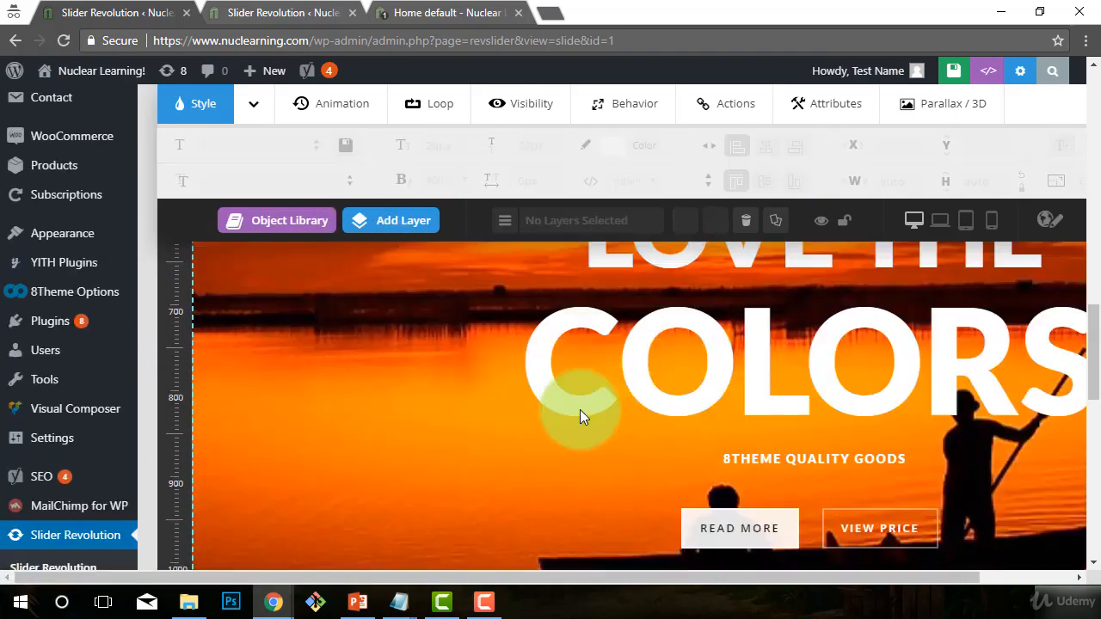
scroll(579, 462, "up", 10)
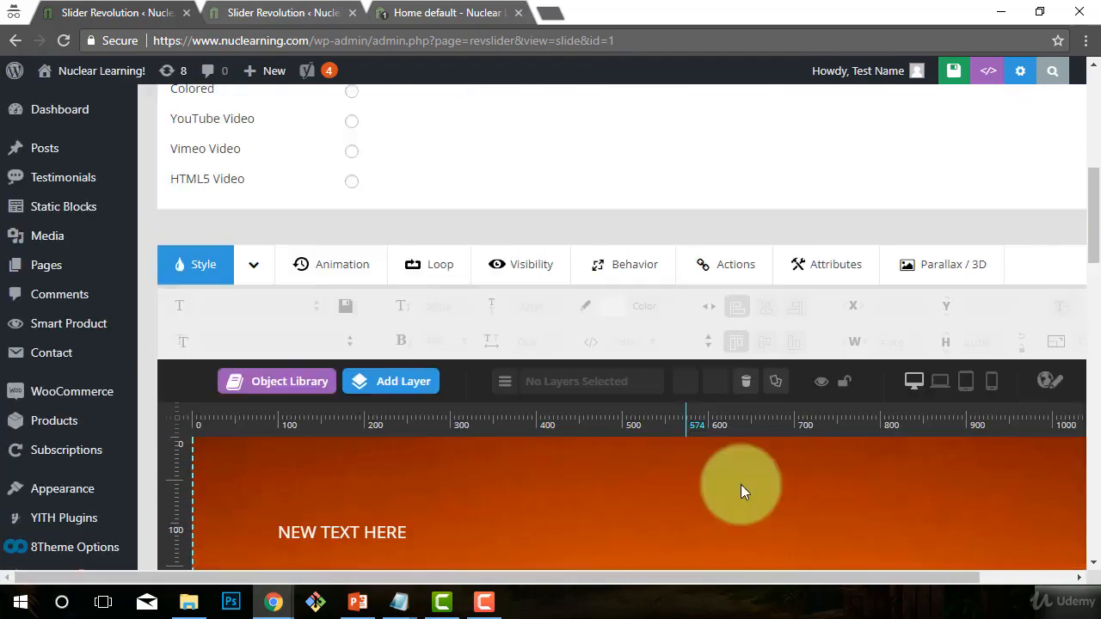
scroll(740, 491, "down", 5)
scroll(499, 444, "up", 3)
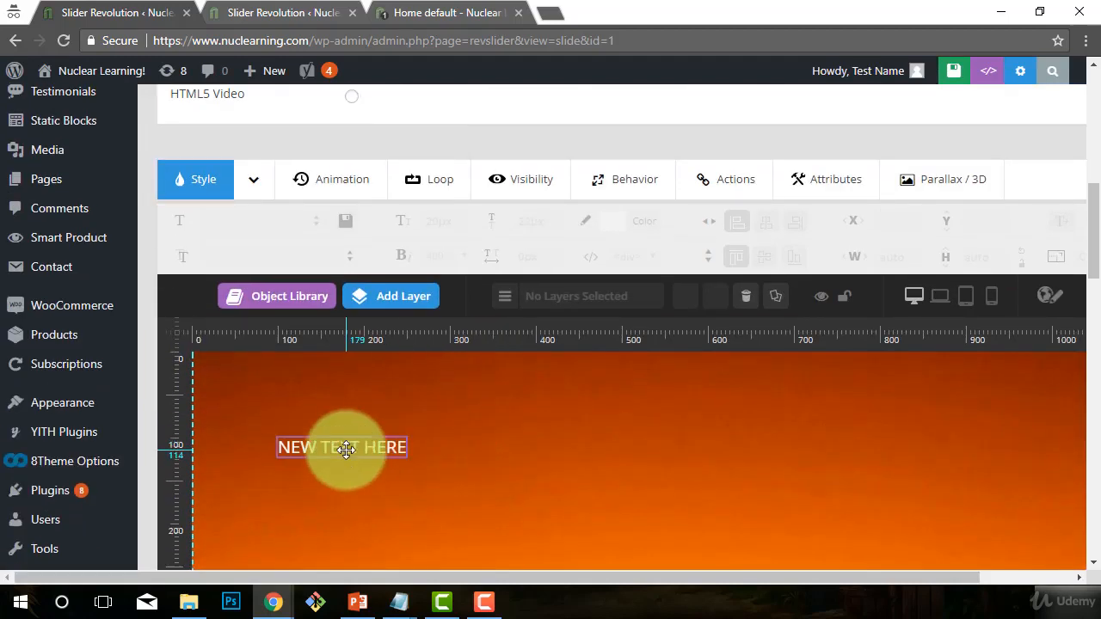
left_click_drag(346, 449, 508, 469)
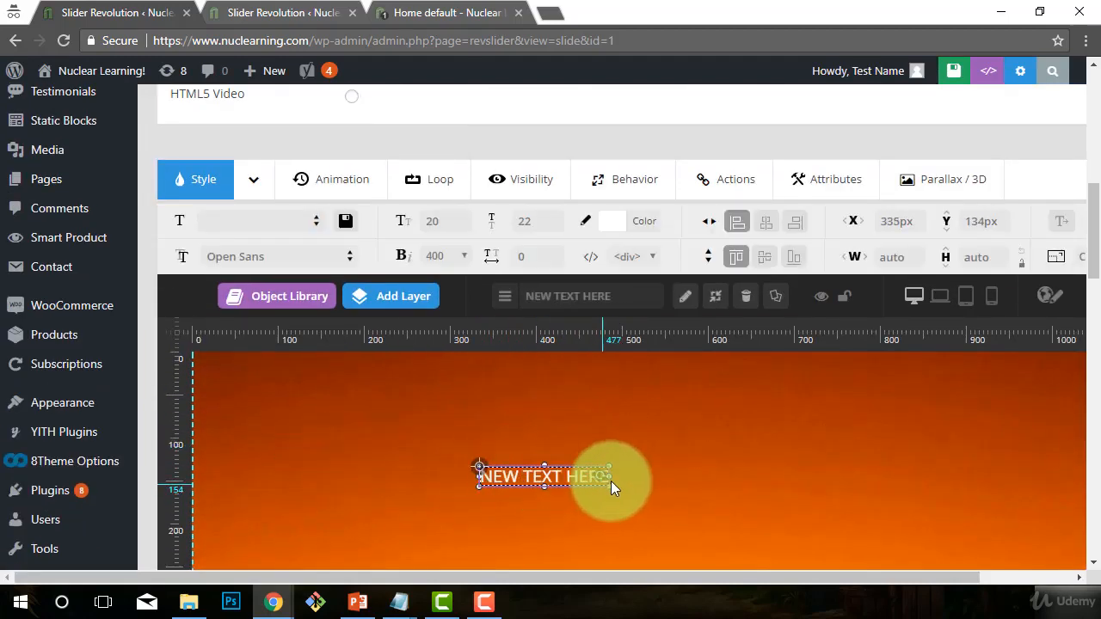
left_click_drag(611, 483, 701, 542)
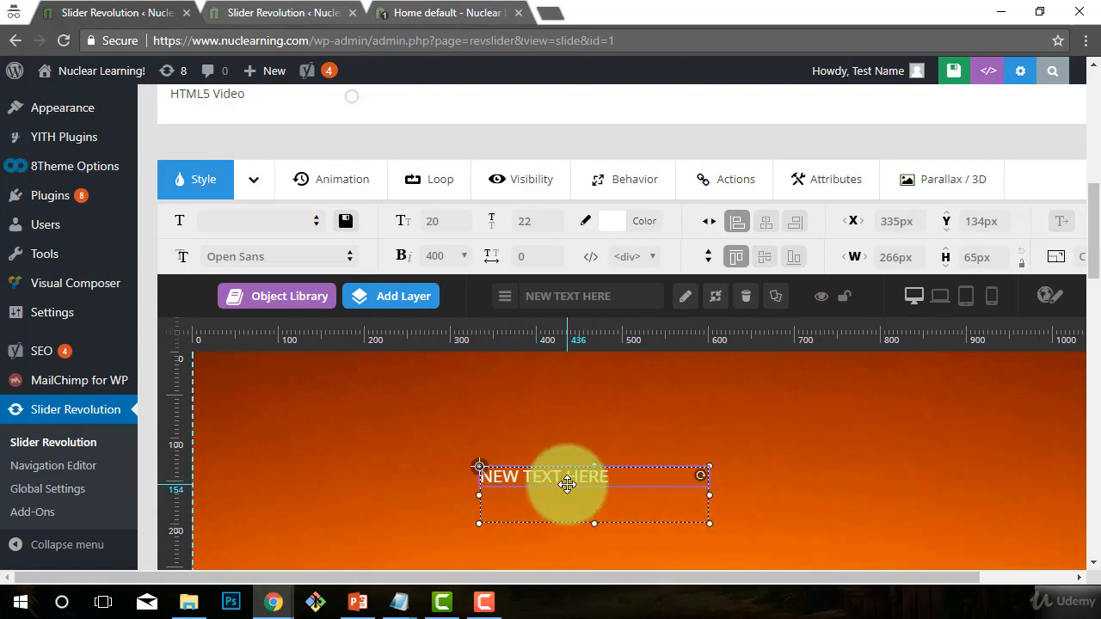
- Set the new caption's font size to 50 px and try the Arvo Google font on it
left_click(429, 220)
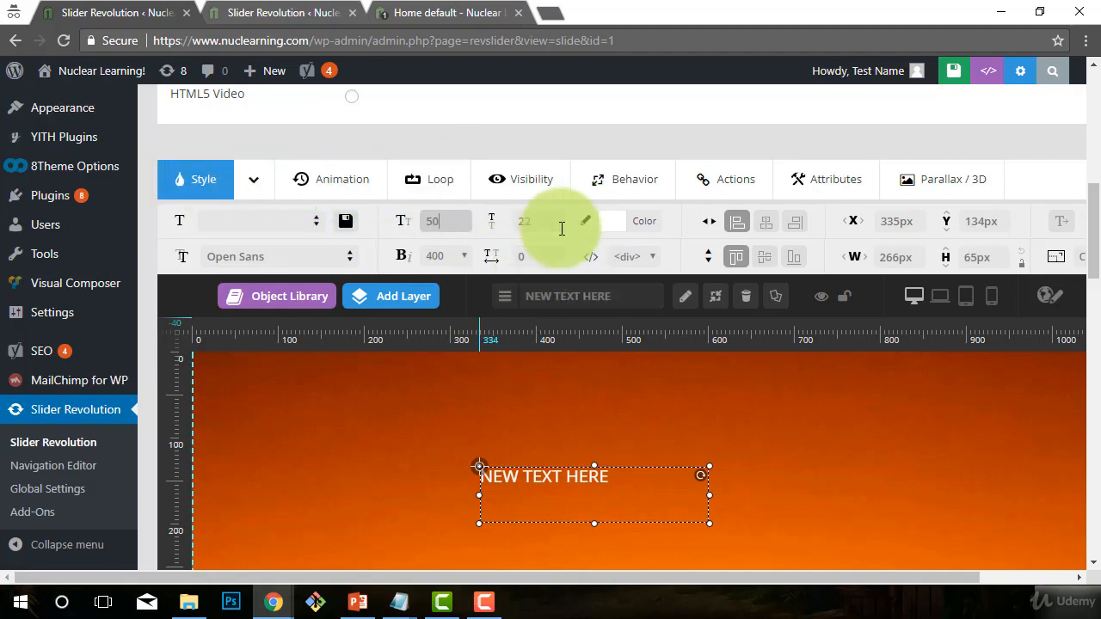
key("Tab")
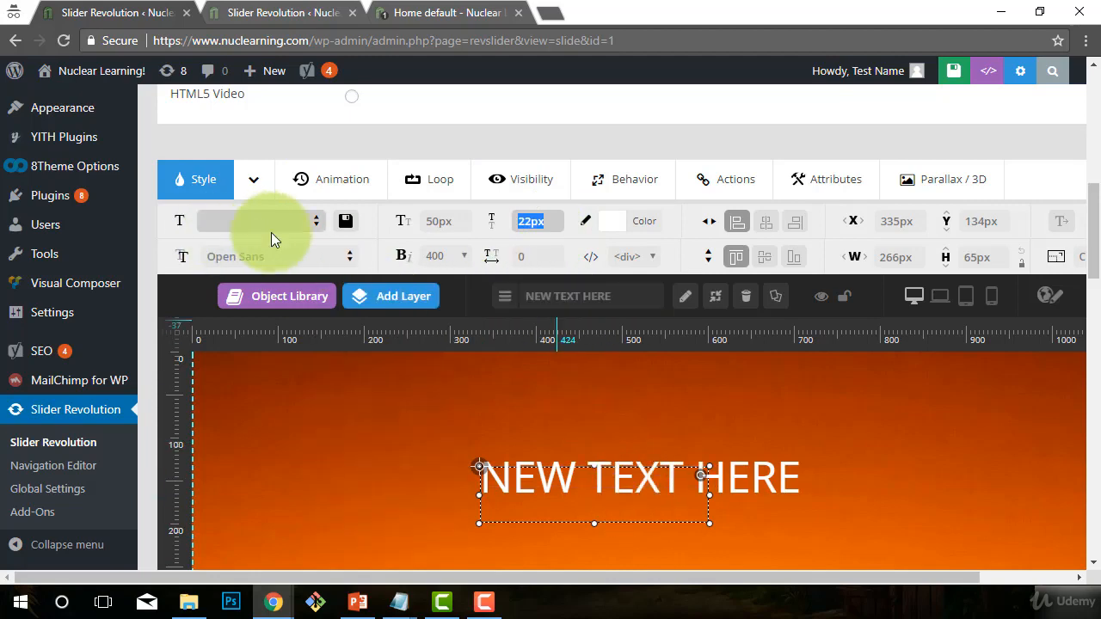
left_click(344, 253)
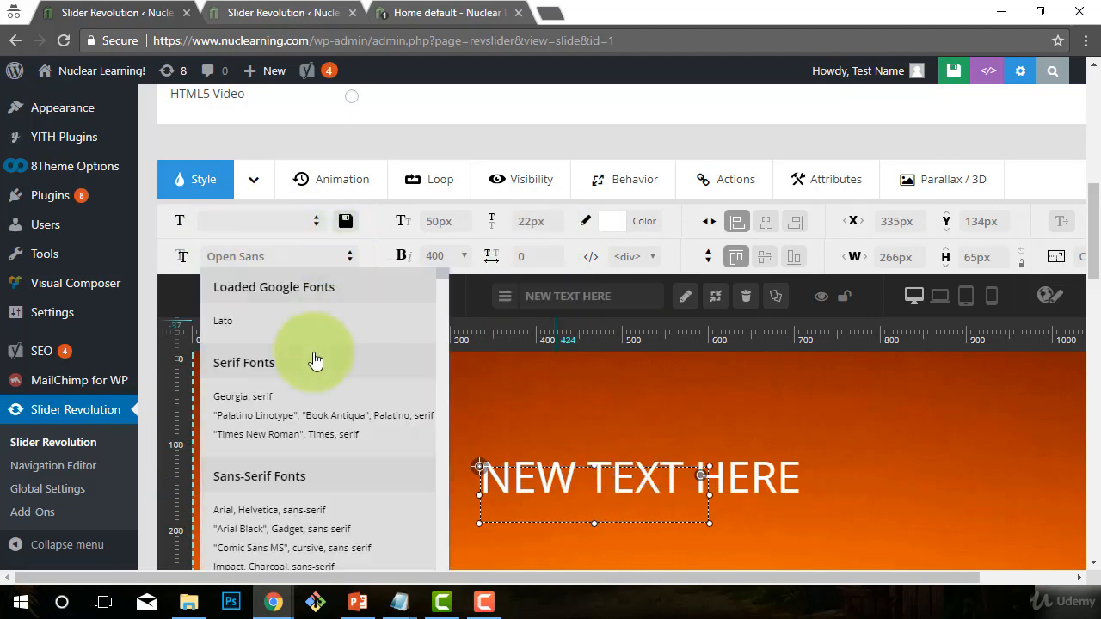
scroll(290, 411, "down", 2)
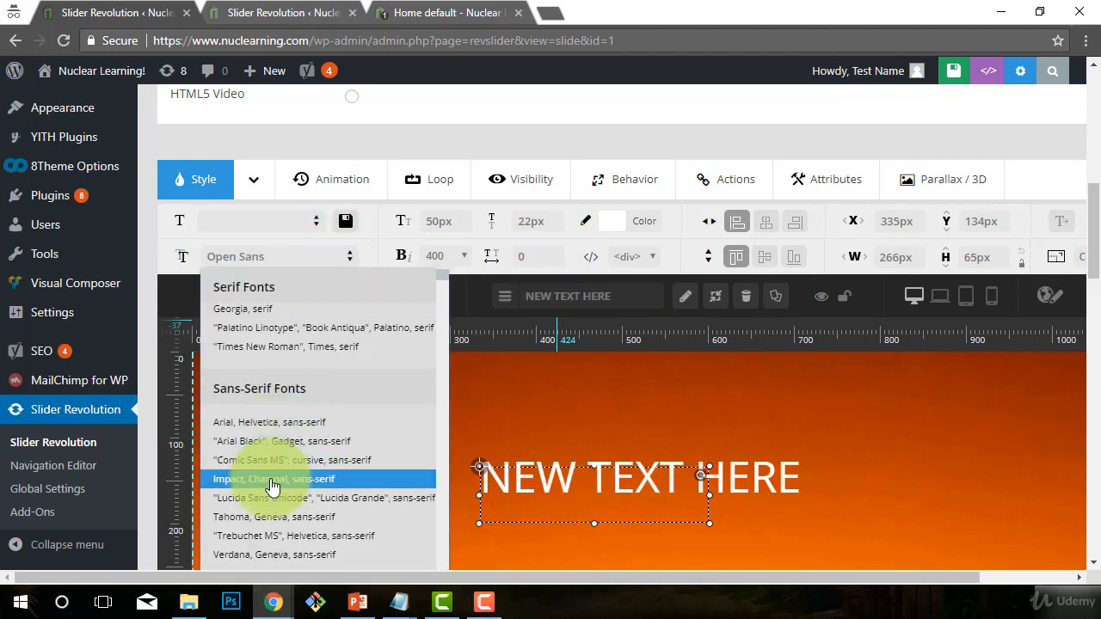
scroll(289, 474, "down", 2)
scroll(293, 450, "up", 4)
scroll(302, 413, "down", 10)
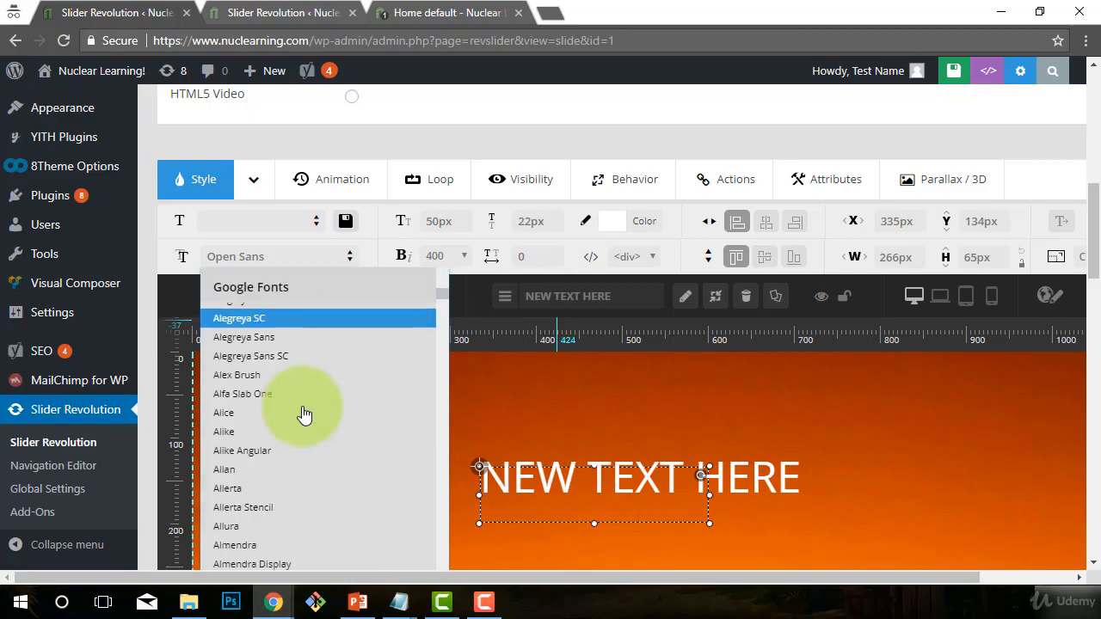
scroll(295, 423, "down", 7)
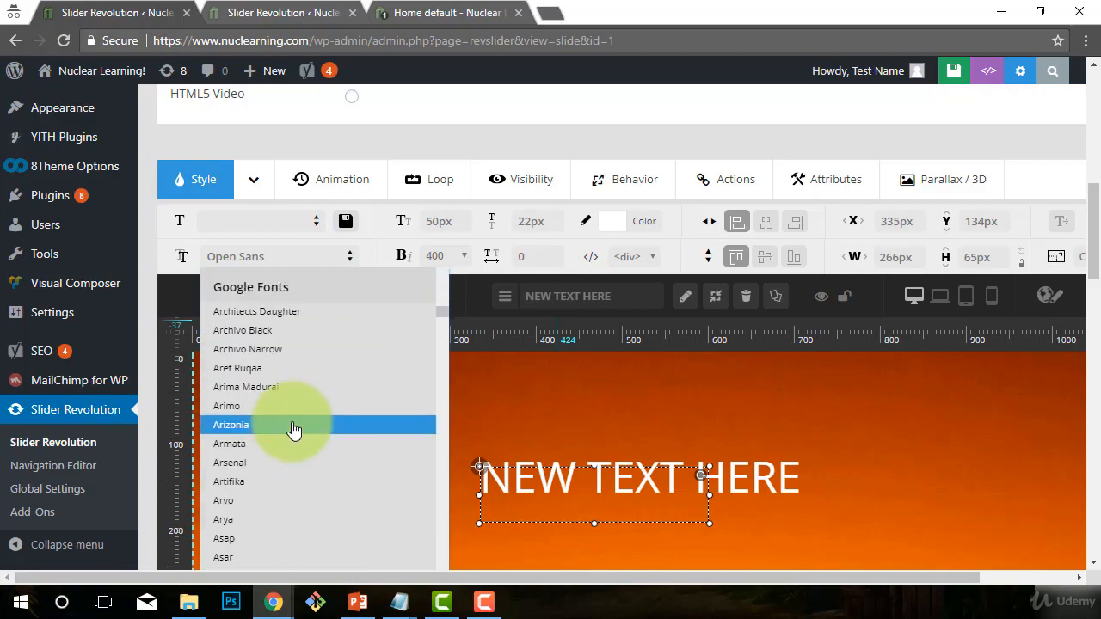
scroll(278, 467, "up", 8)
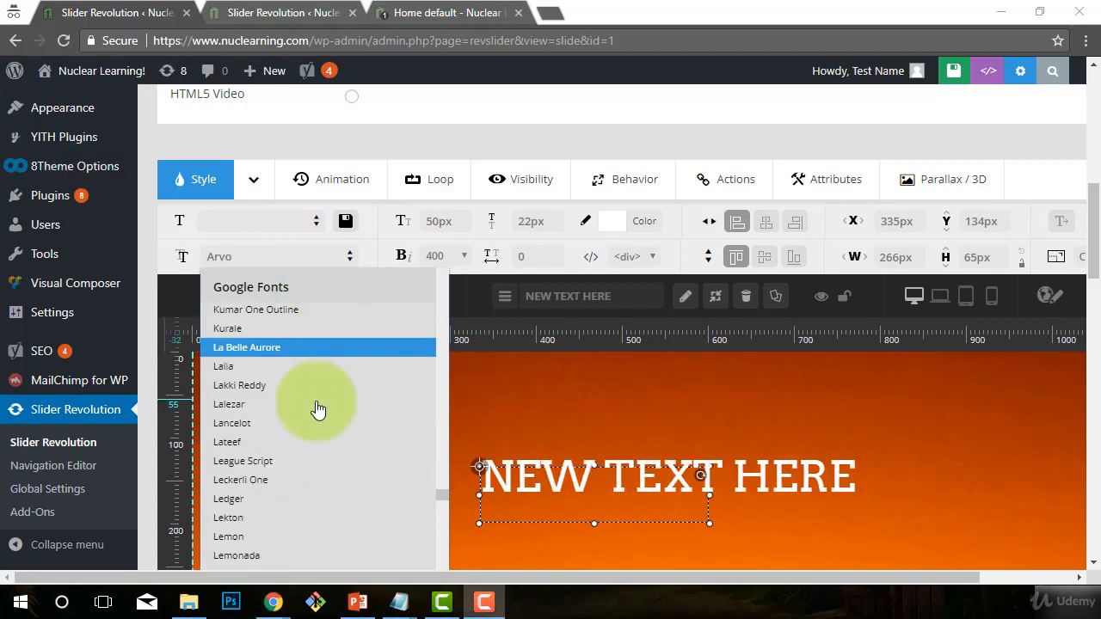
- Change the new caption's font family to Lato and compare it with the slide's existing heading text
scroll(266, 441, "down", 2)
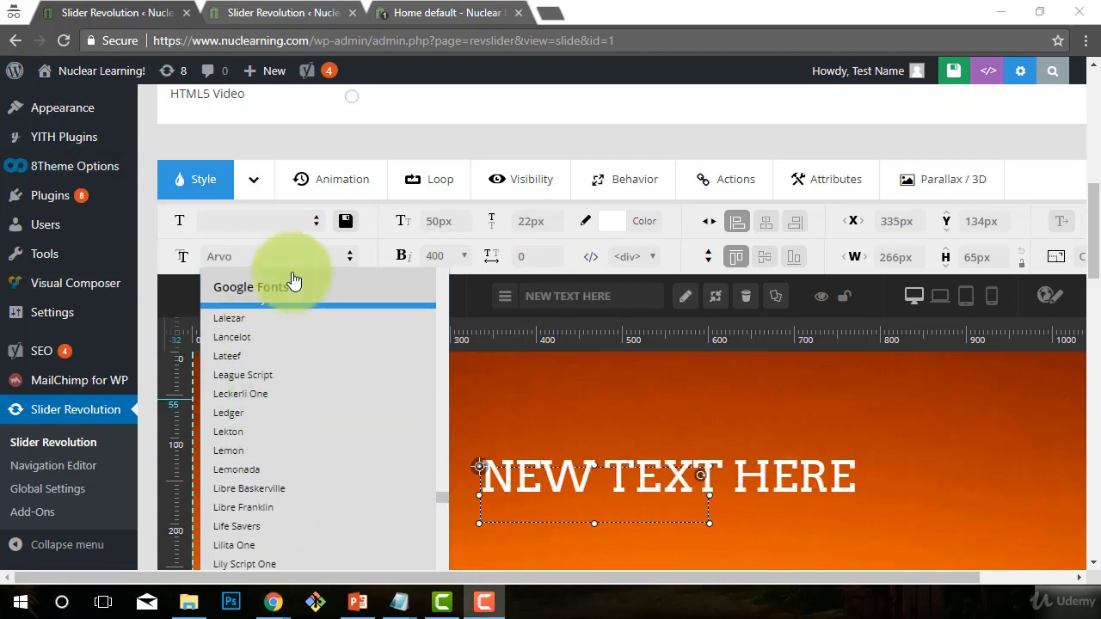
left_click(305, 225)
left_click(349, 258)
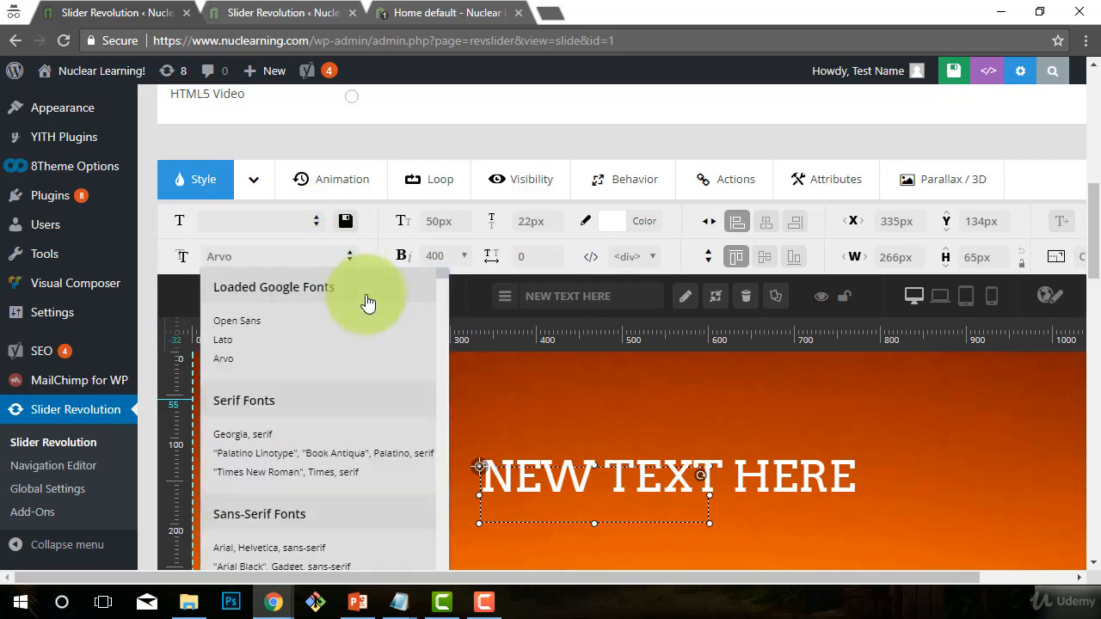
left_click(229, 342)
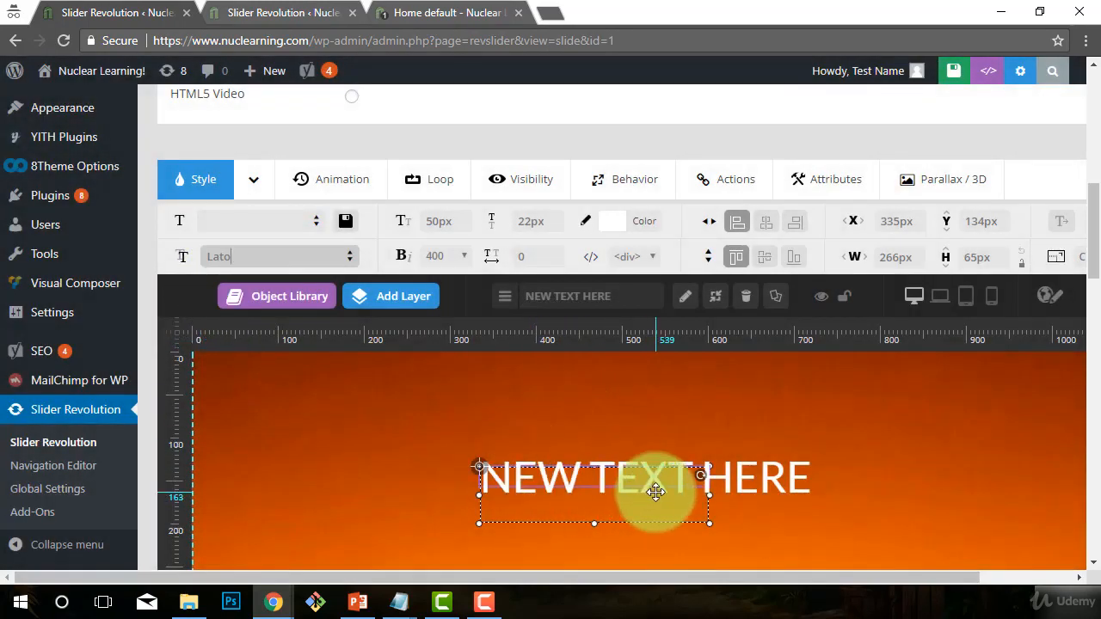
scroll(572, 490, "down", 3)
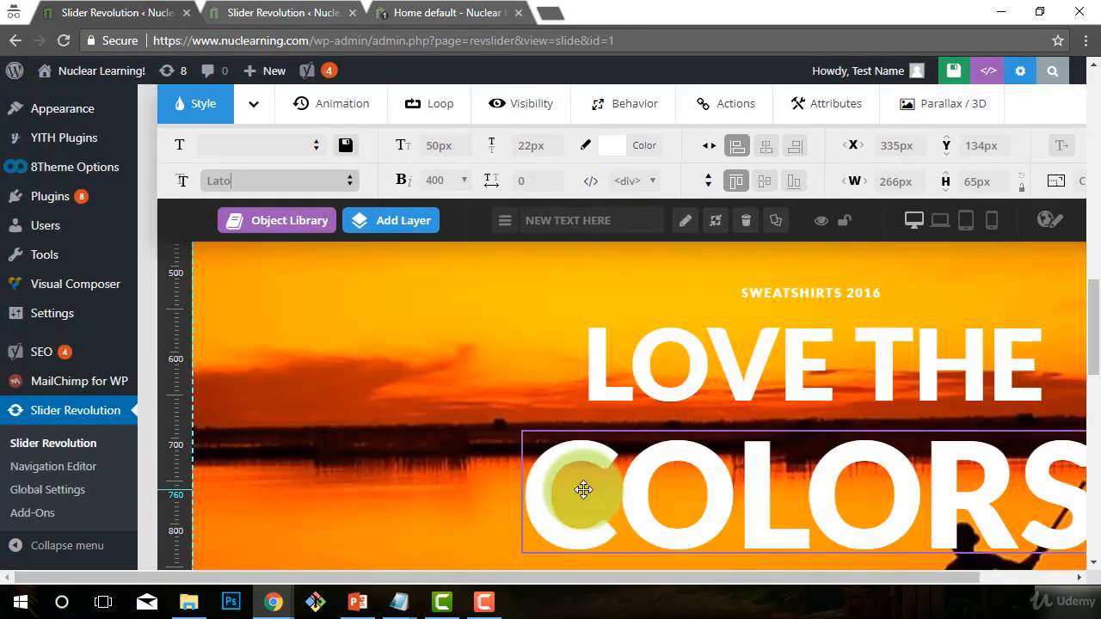
scroll(593, 486, "up", 1)
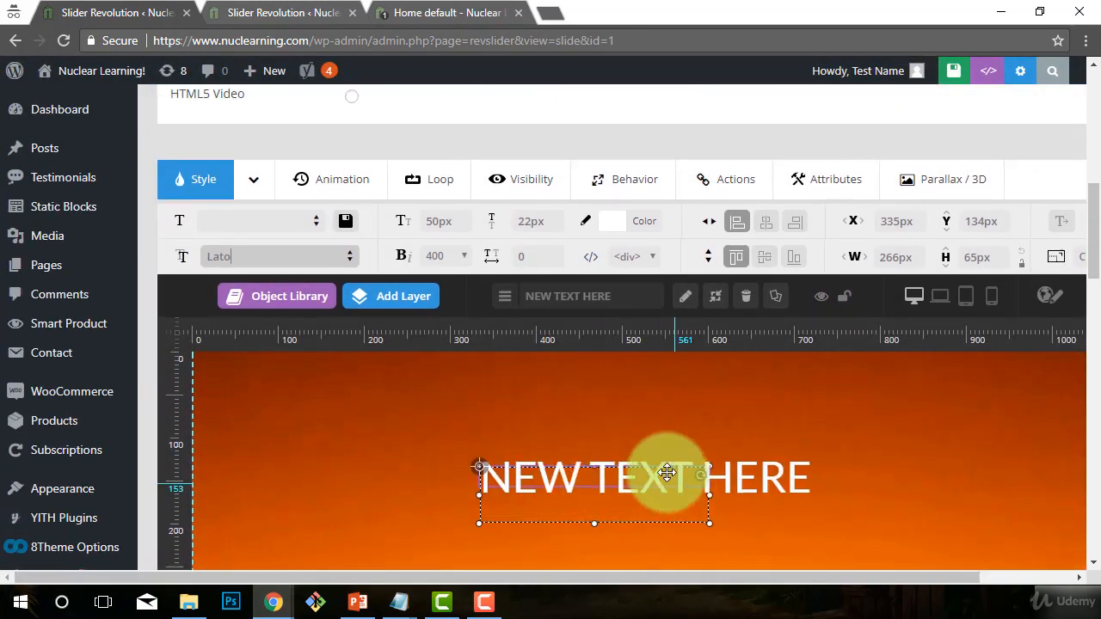
- Try the light red #ff9696 as the new caption's text color and restore the white preset
left_click(612, 221)
left_click_drag(495, 358, 507, 381)
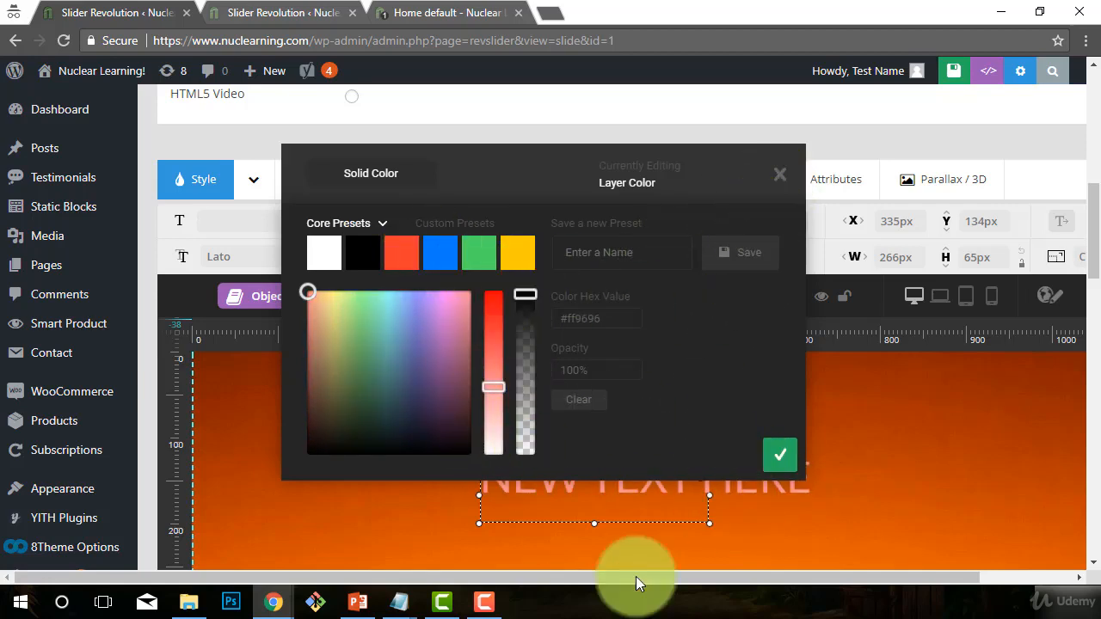
left_click(334, 270)
left_click(779, 180)
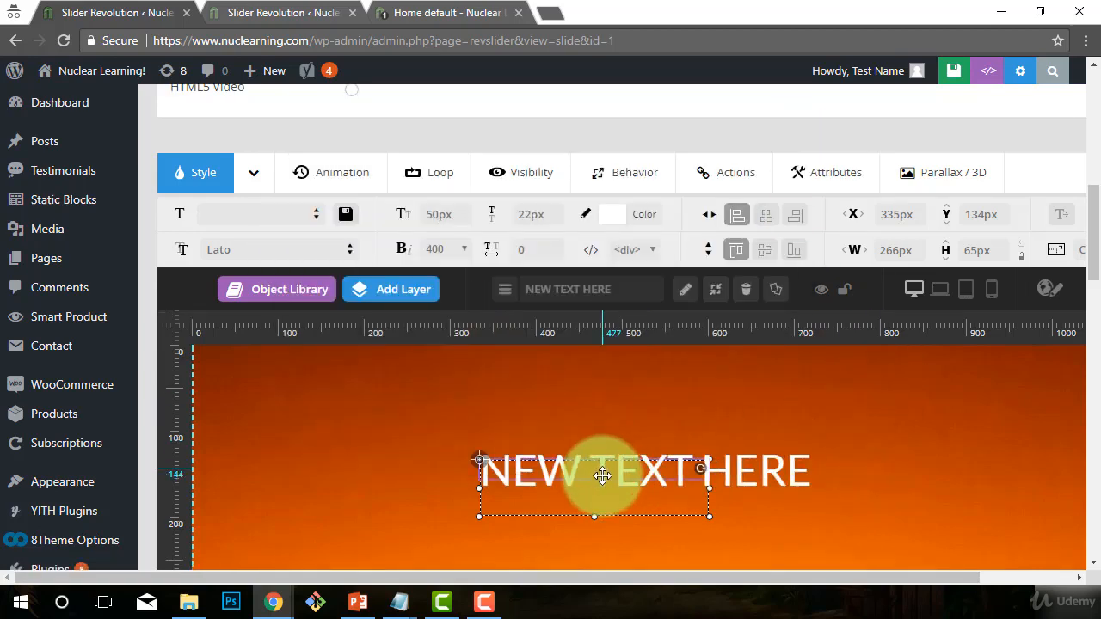
- Move the new text layer to about X 478, Y 173 px on the slide
scroll(585, 430, "down", 3)
scroll(654, 395, "up", 2)
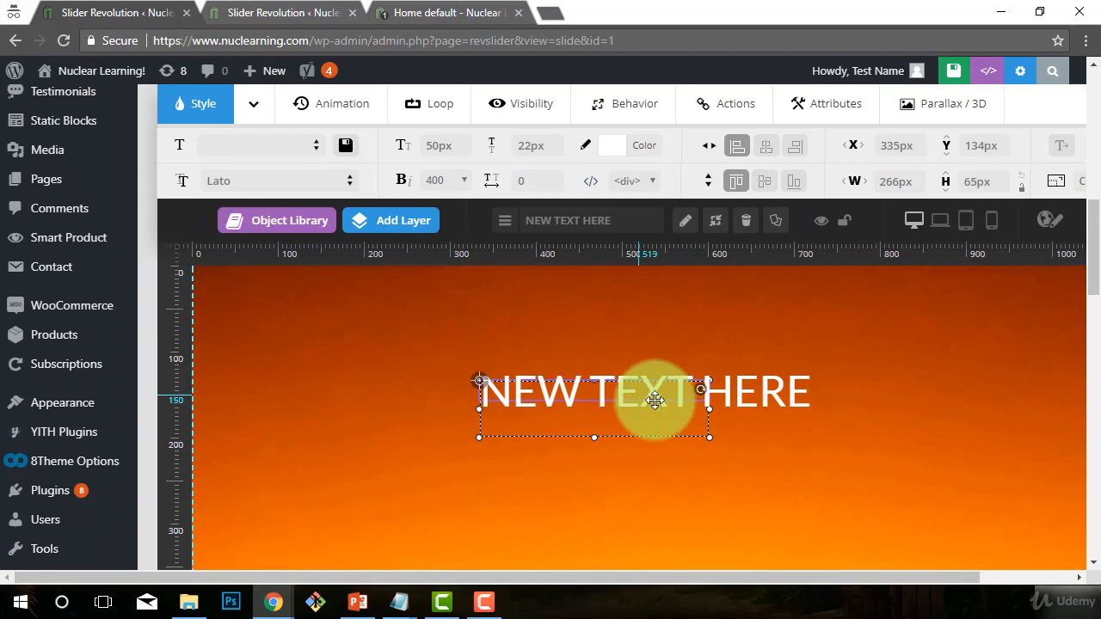
scroll(900, 465, "down", 4)
scroll(880, 467, "up", 5)
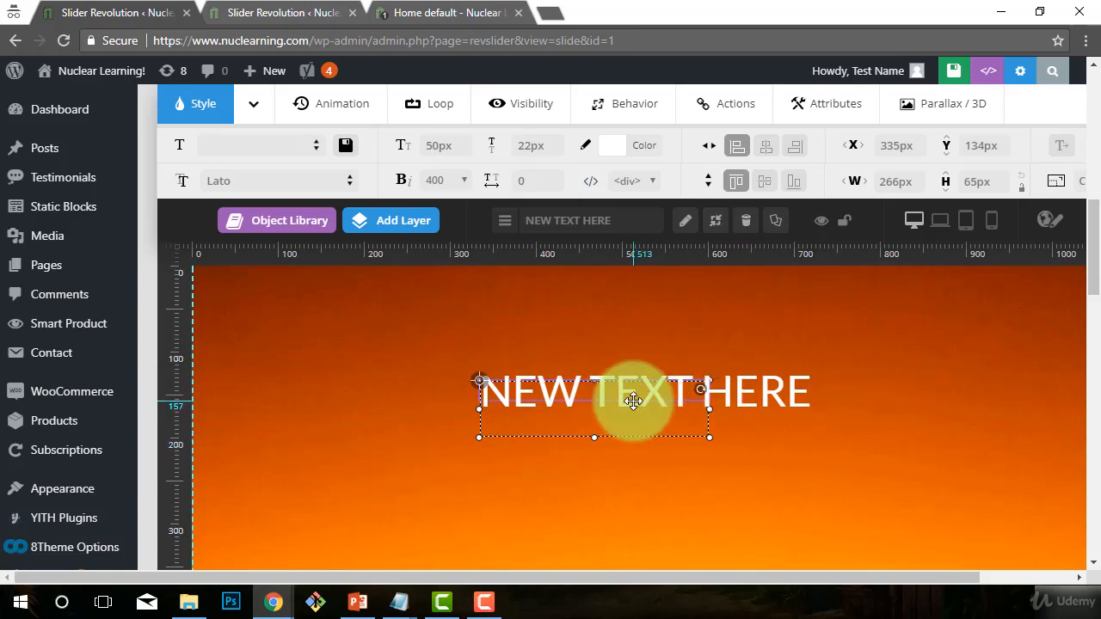
left_click_drag(640, 393, 766, 418)
- Locate the new caption's row in the timeline's layer list and return to the caption on the canvas
scroll(767, 418, "down", 10)
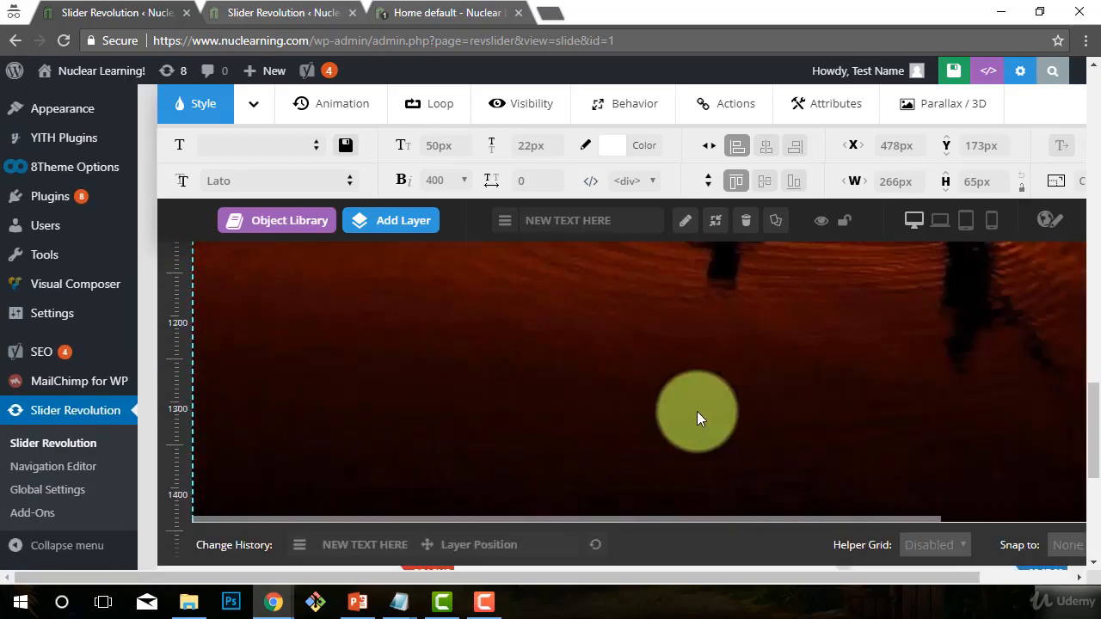
scroll(697, 412, "down", 5)
scroll(659, 425, "up", 3)
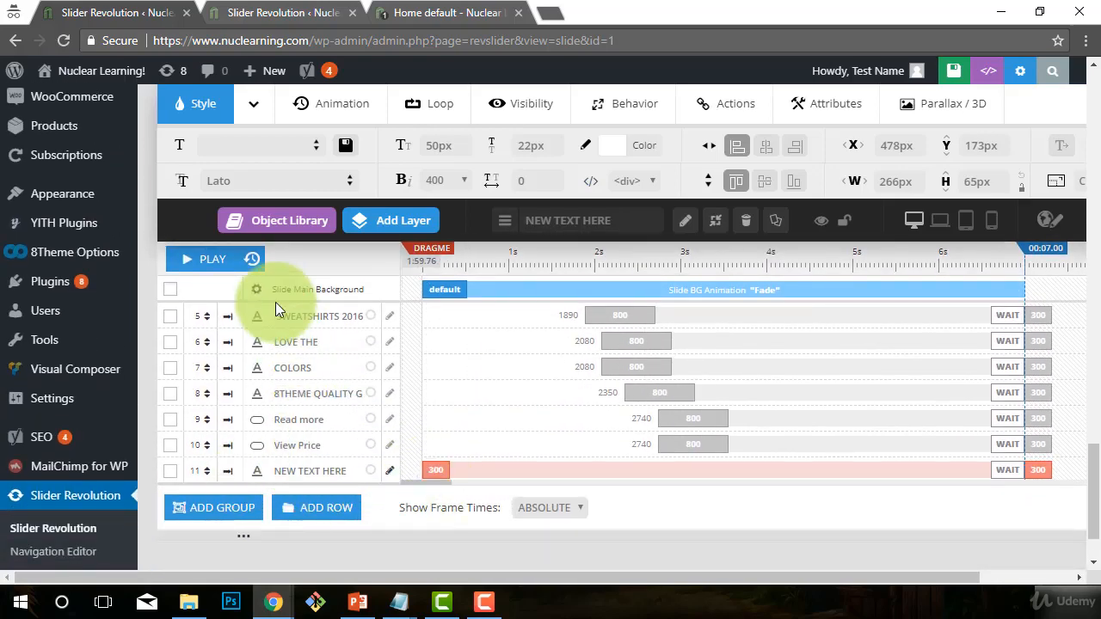
left_click(341, 470)
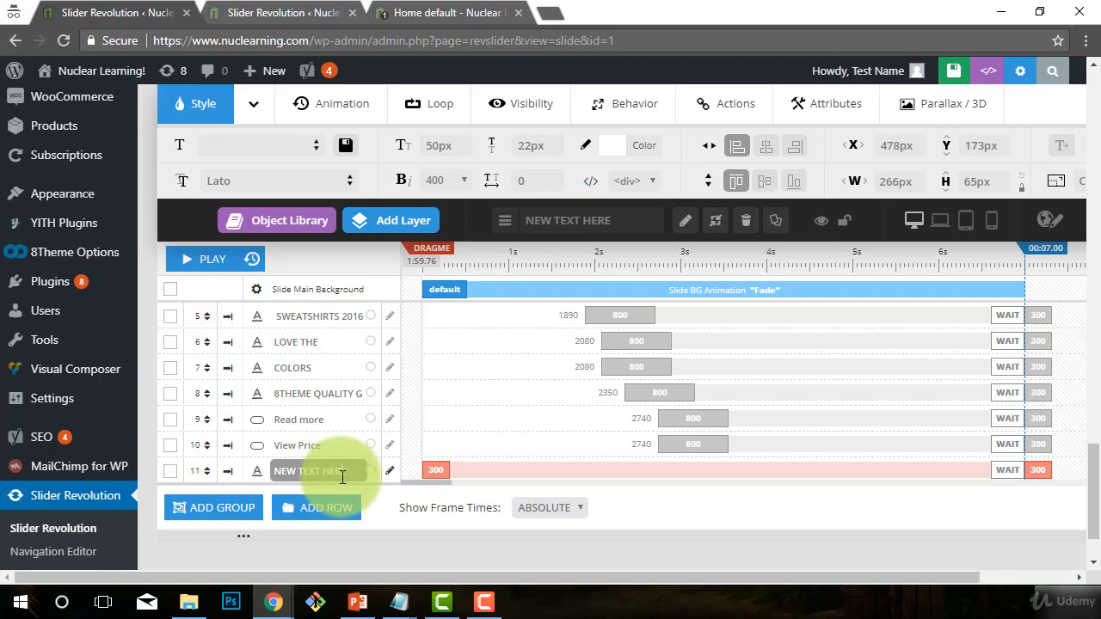
scroll(393, 474, "up", 10)
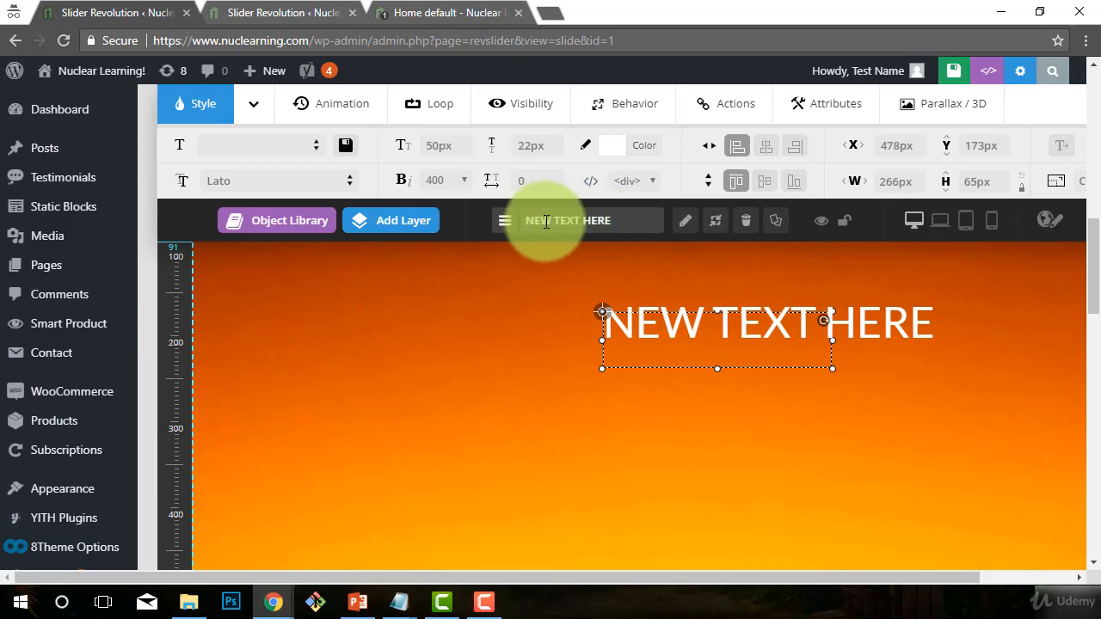
- Open the new layer's caption for editing, look over the timeline, and deselect the layer without changing its text
left_click_drag(509, 226, 686, 230)
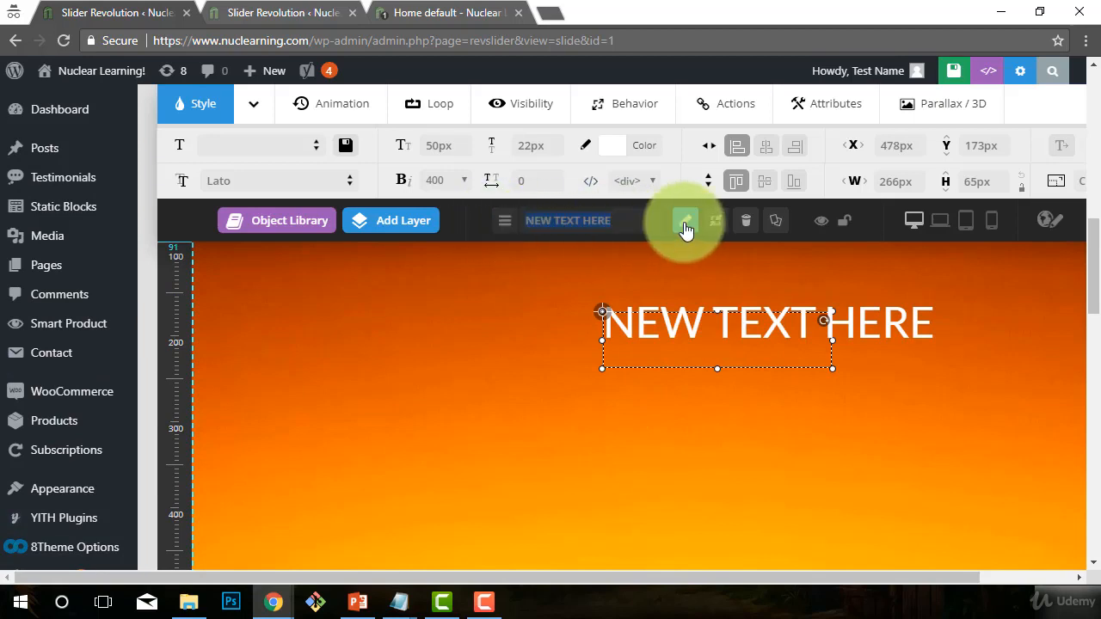
left_click(686, 226)
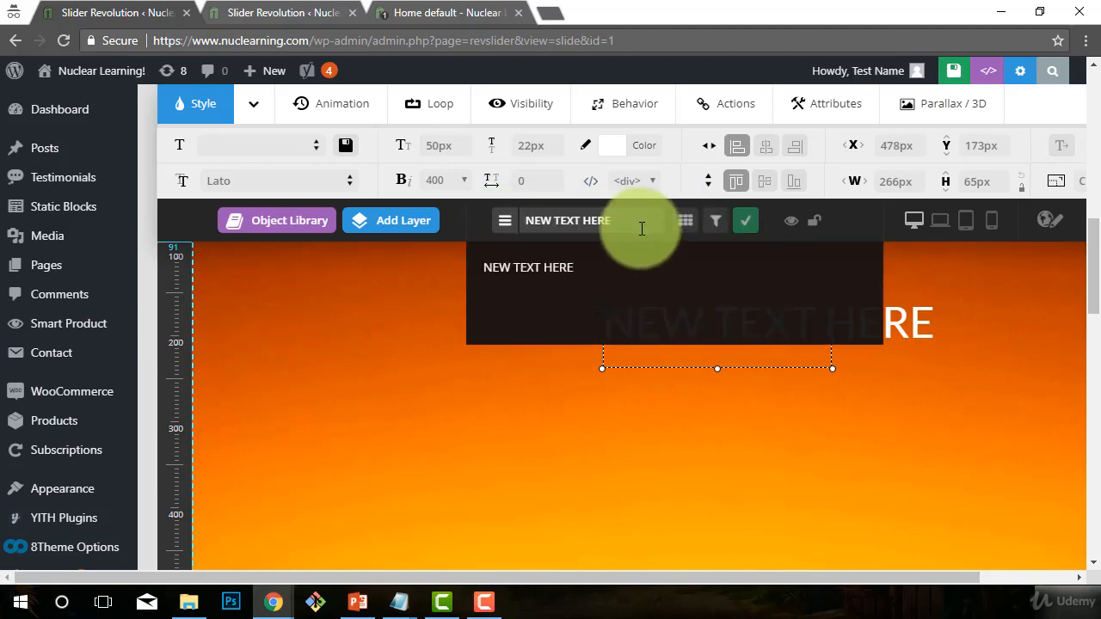
scroll(860, 394, "down", 3)
scroll(851, 398, "down", 3)
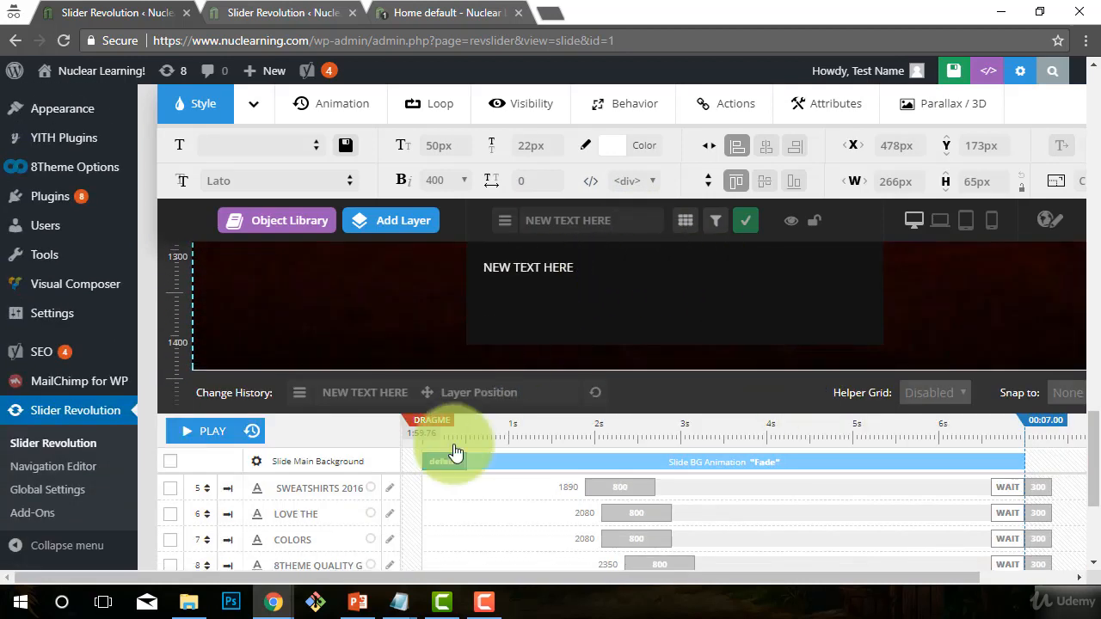
scroll(422, 525, "down", 3)
scroll(705, 336, "up", 15)
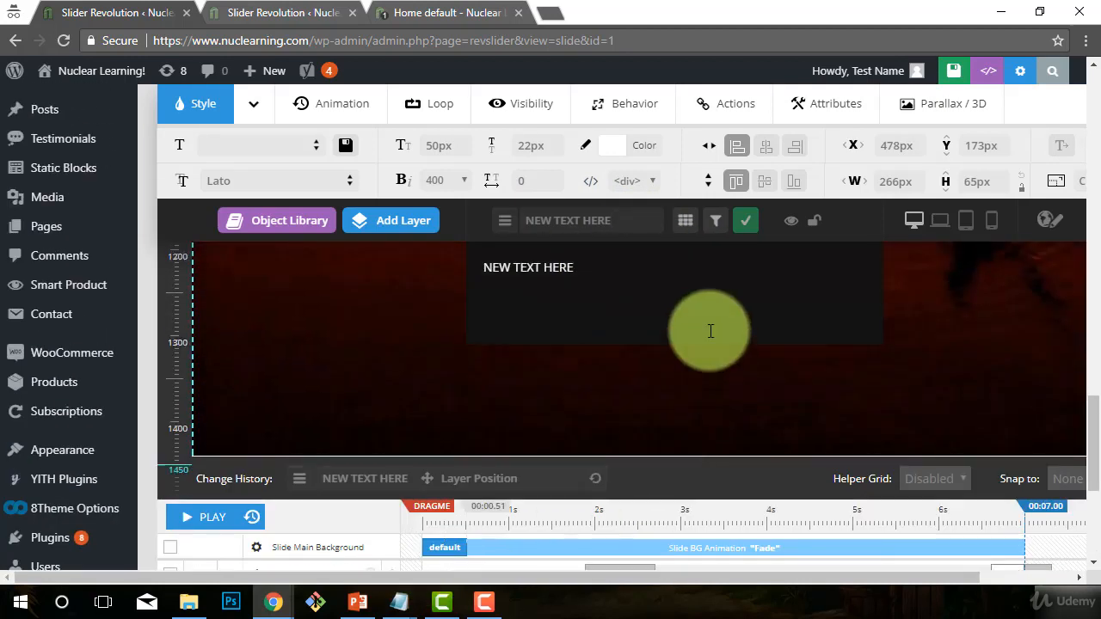
left_click(499, 393)
- Reselect the new text layer and adjust its timeline bar to start at about 3030 ms and end at about 4070 ms
scroll(529, 404, "down", 4)
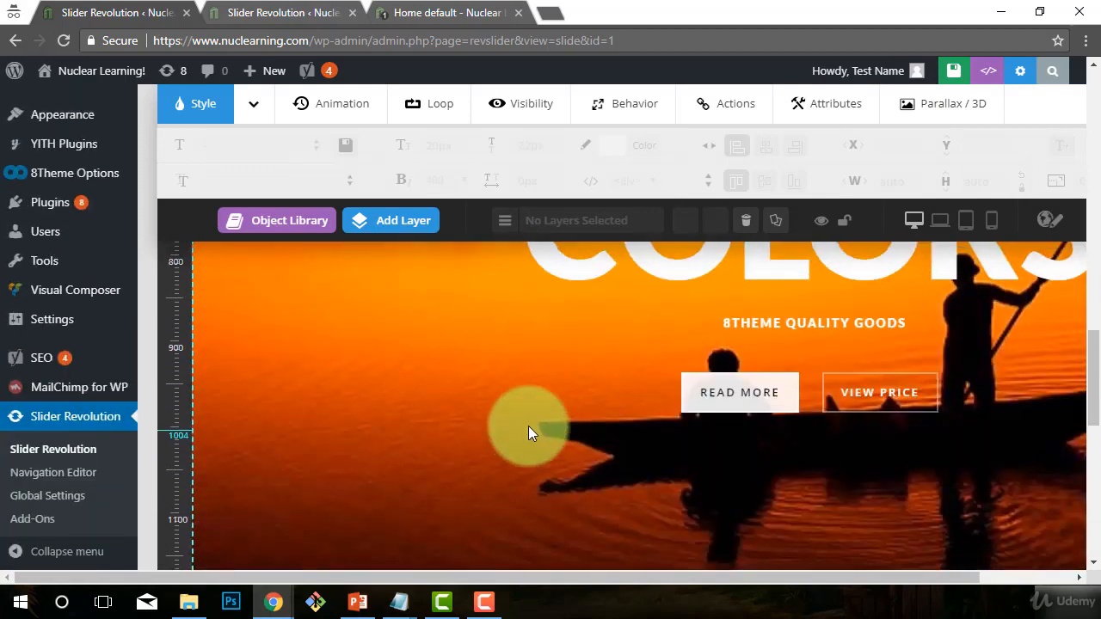
scroll(602, 418, "up", 8)
scroll(651, 533, "down", 4)
left_click(675, 344)
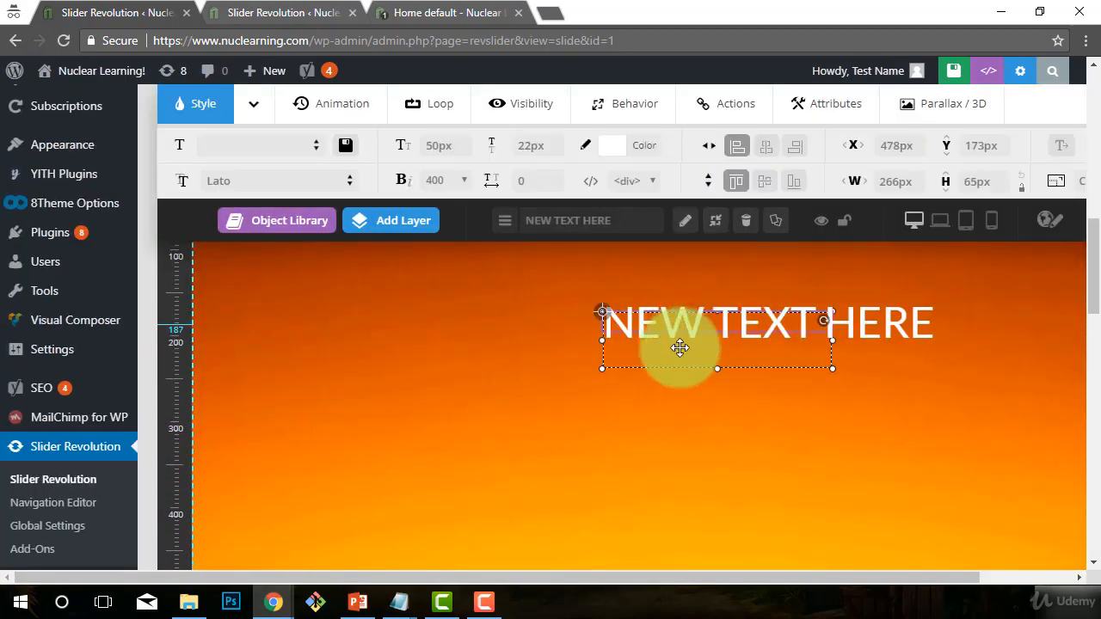
scroll(464, 438, "down", 7)
scroll(456, 447, "down", 8)
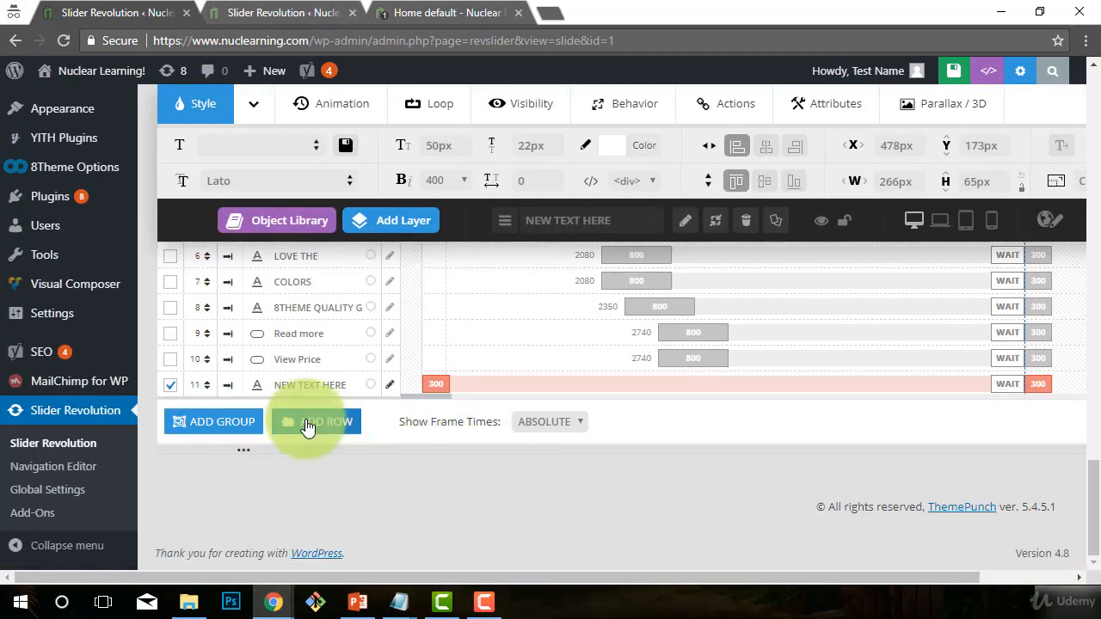
left_click_drag(434, 387, 508, 382)
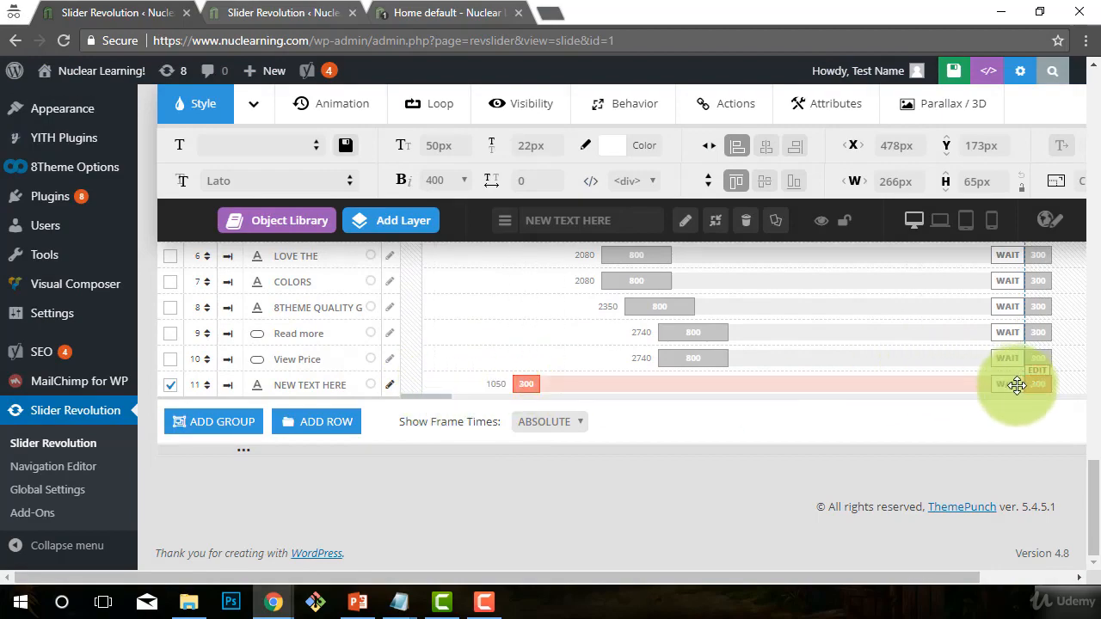
left_click_drag(530, 384, 701, 378)
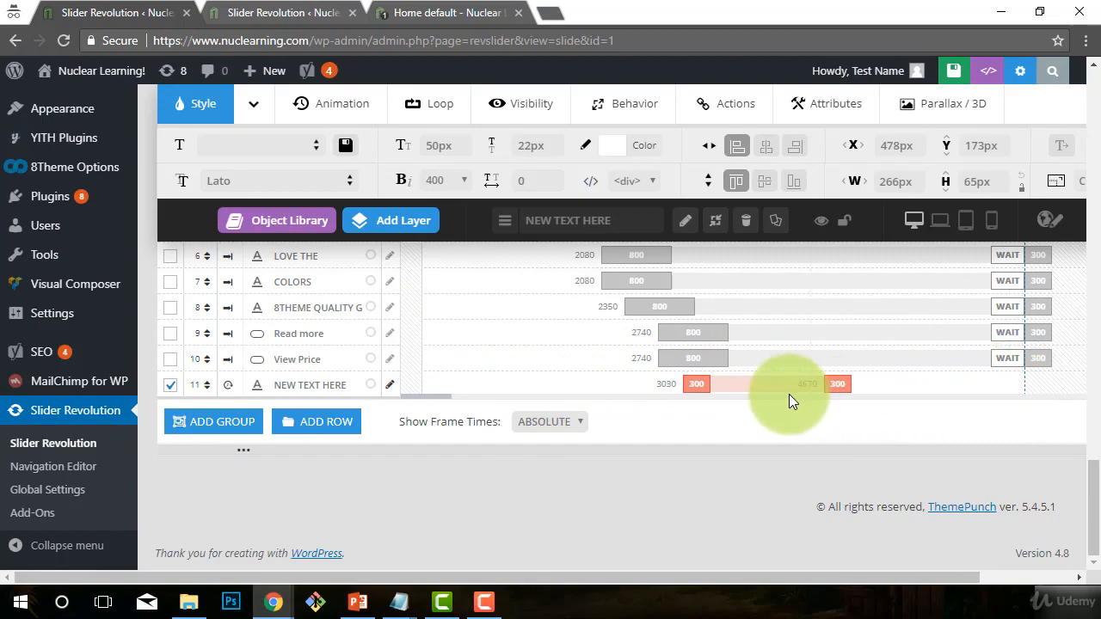
scroll(747, 414, "up", 3)
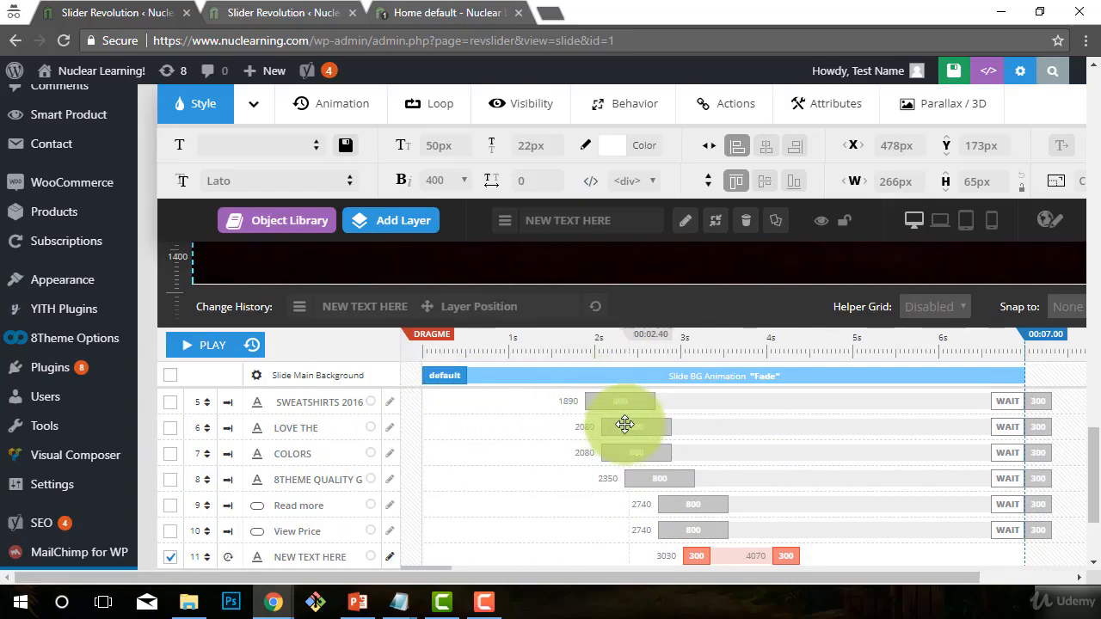
- Set the new text layer's start animation template to RotateInFromBottom
scroll(697, 542, "down", 2)
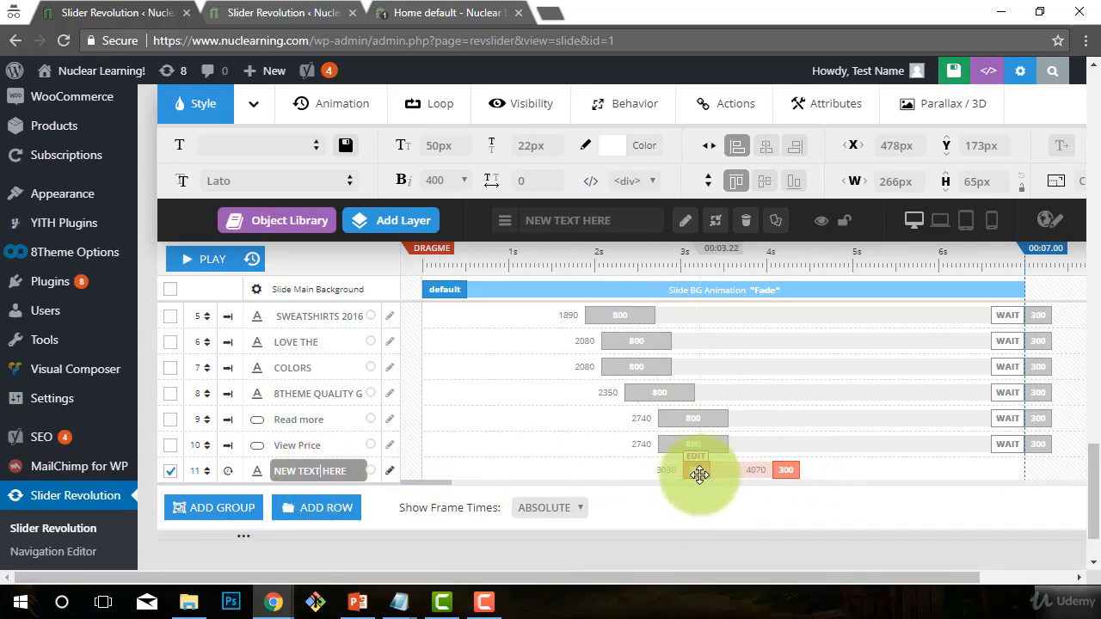
scroll(554, 471, "up", 3)
scroll(553, 465, "up", 5)
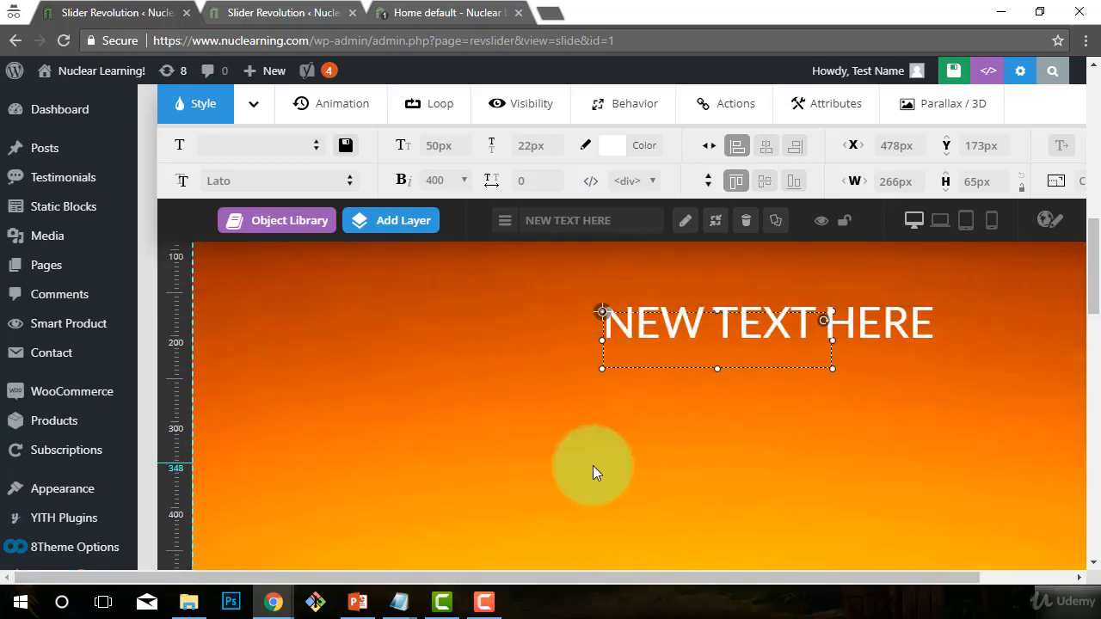
scroll(529, 371, "up", 1)
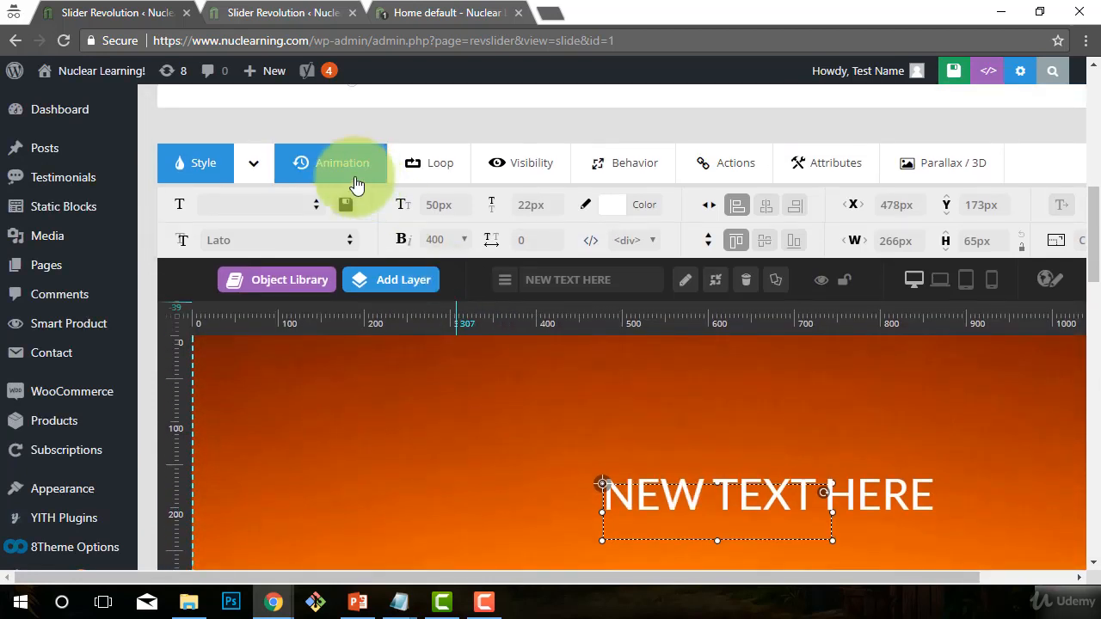
left_click(337, 164)
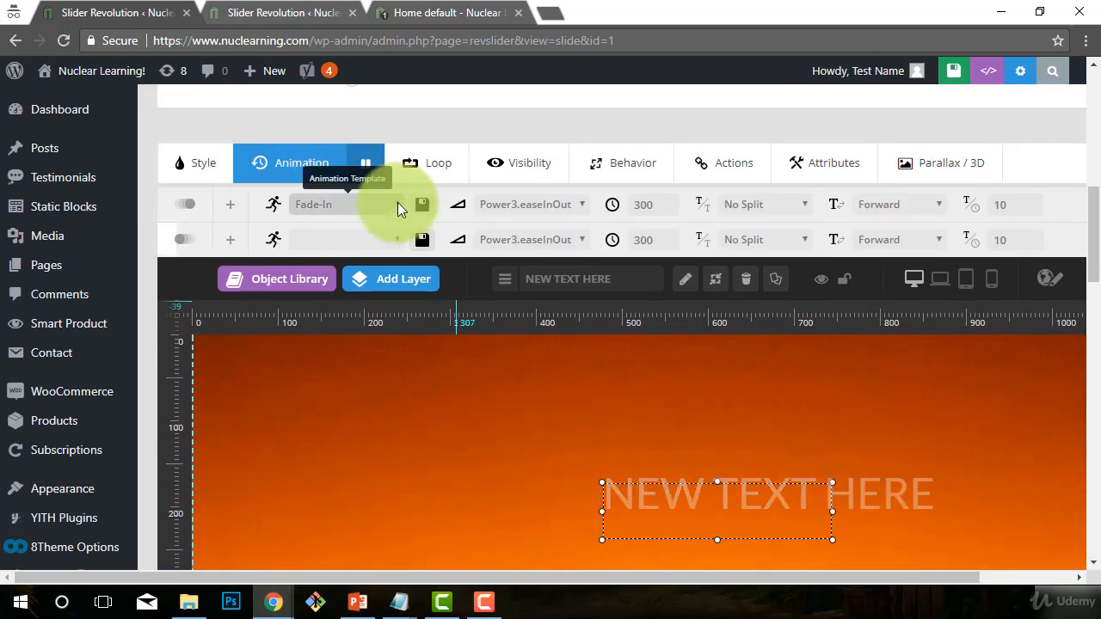
left_click(397, 204)
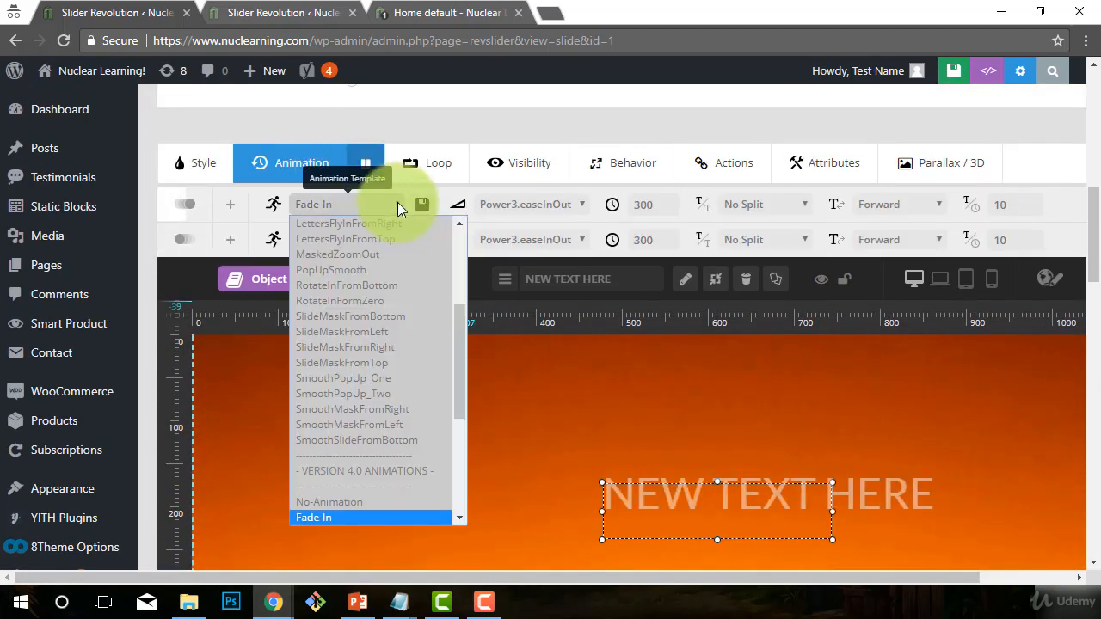
left_click(347, 287)
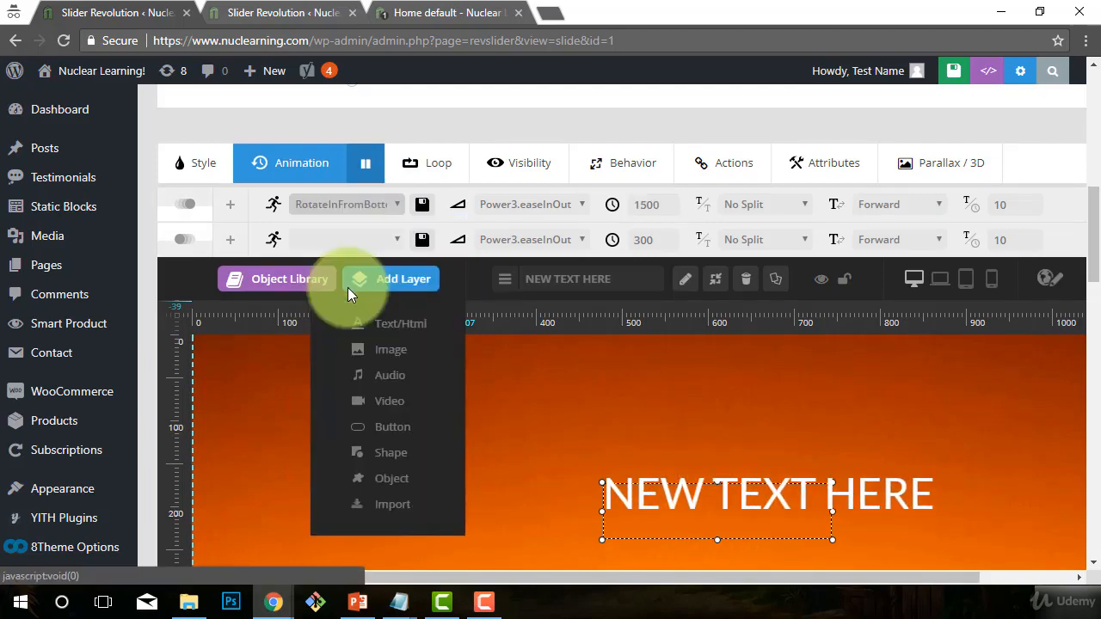
- Set the new text layer's end animation template to BounceOut
scroll(599, 418, "down", 2)
scroll(446, 394, "up", 2)
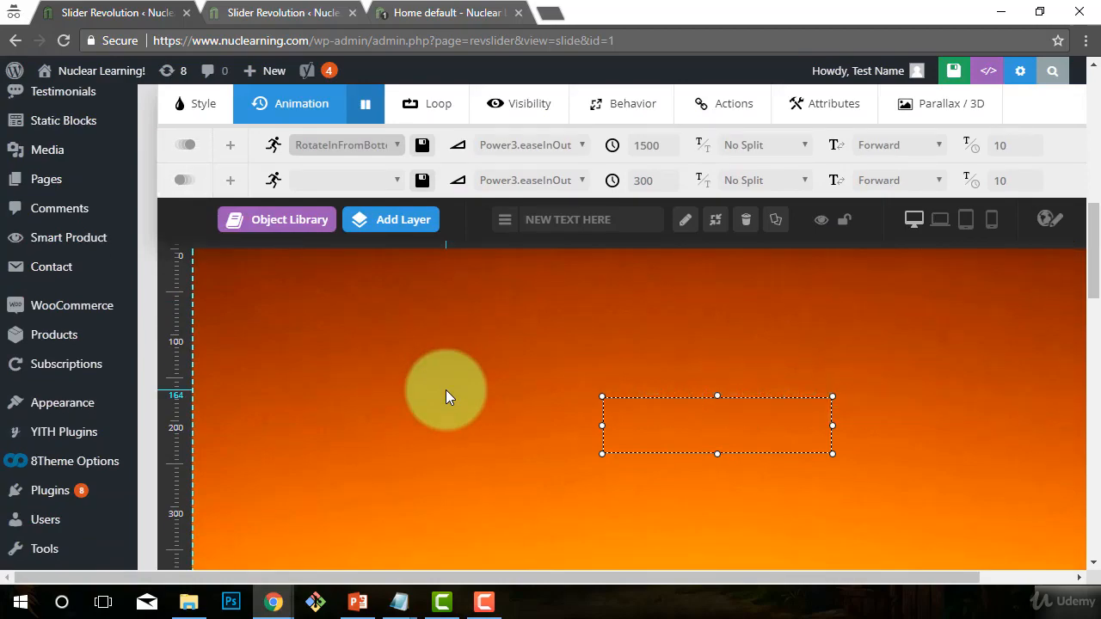
left_click(388, 178)
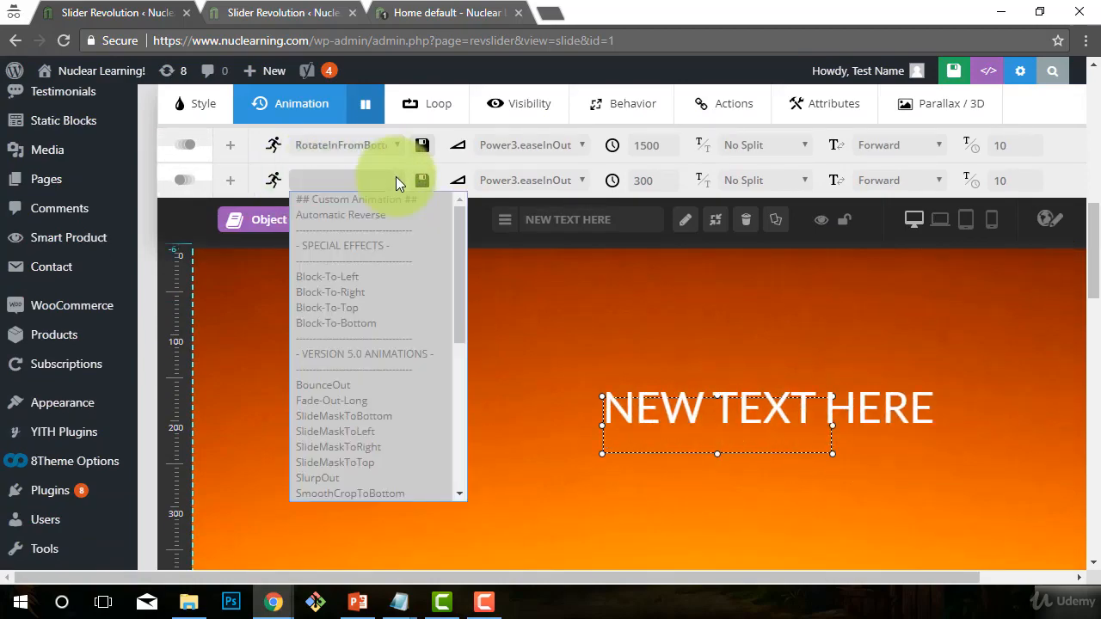
left_click(331, 386)
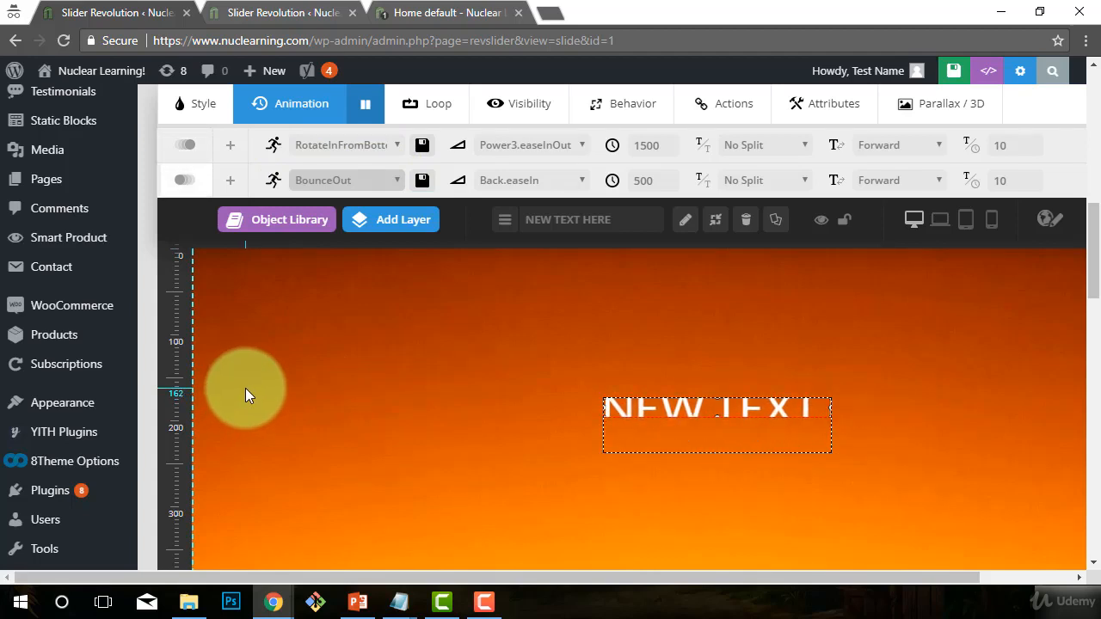
- Open the new text layer's caption and check its row in the timeline, then deselect the layer without editing the text
left_click(761, 402)
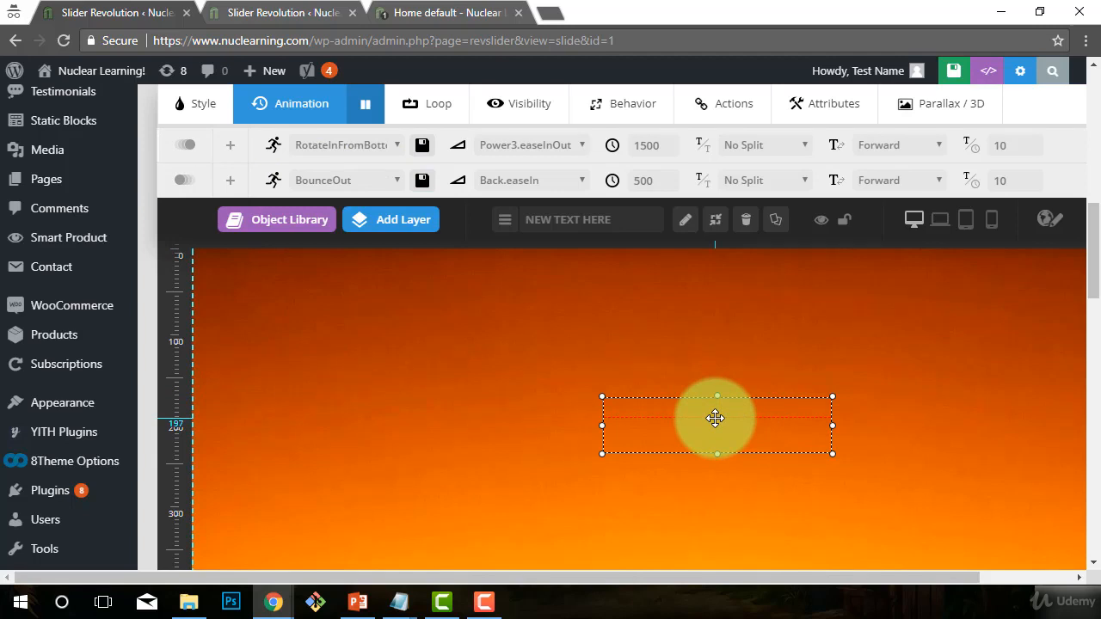
double_click(716, 418)
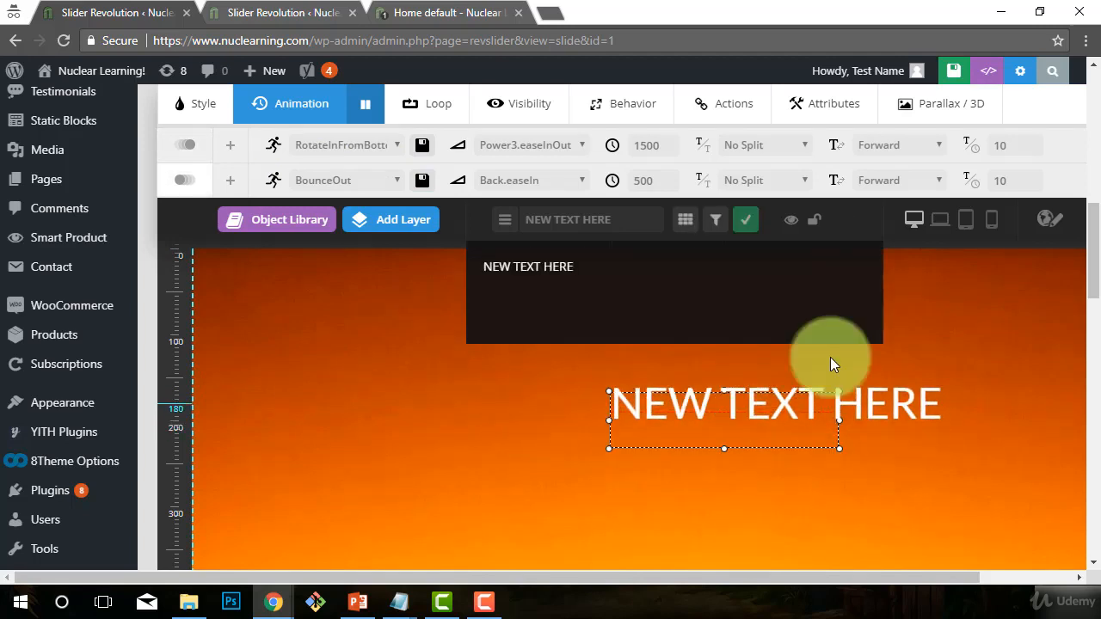
scroll(559, 408, "down", 3)
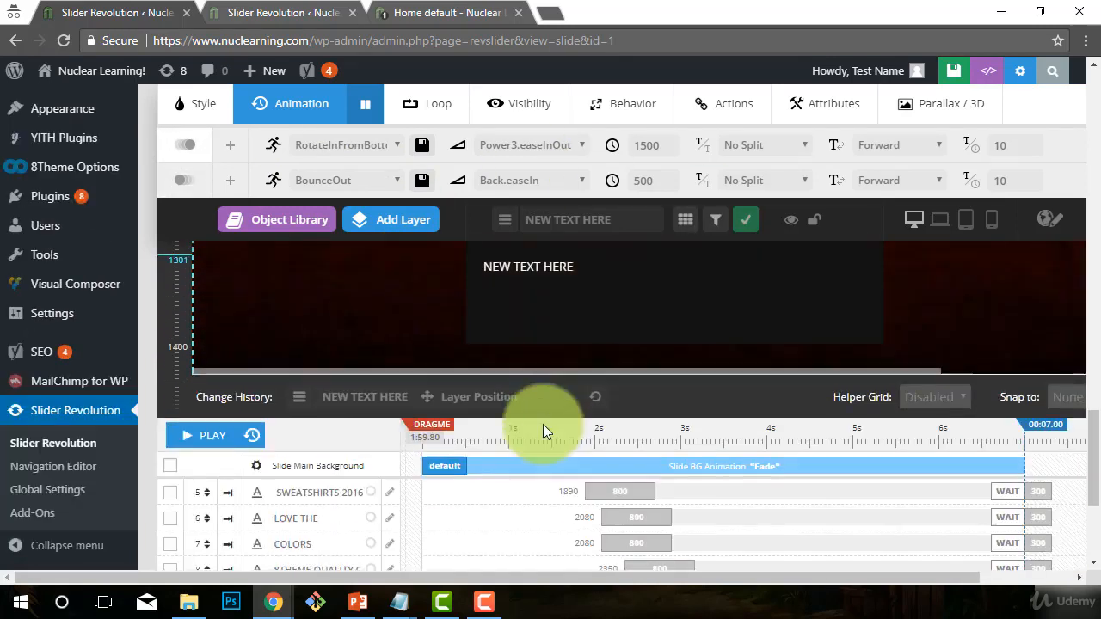
scroll(542, 428, "down", 3)
scroll(749, 534, "up", 3)
scroll(695, 467, "down", 2)
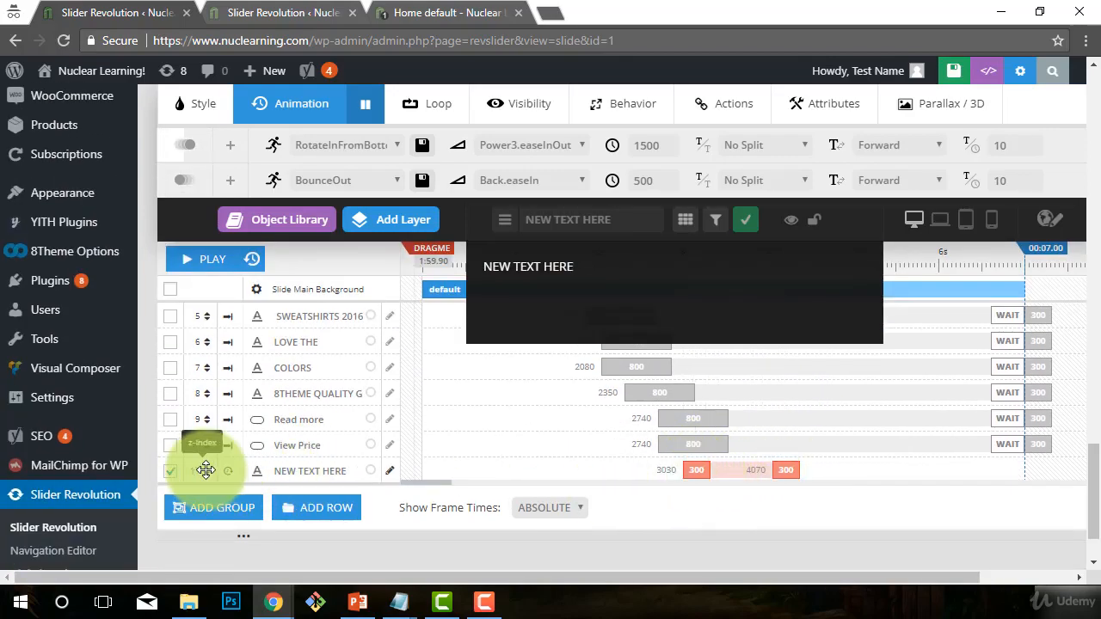
mouse_move(206, 469)
left_mouse_down()
mouse_move(197, 450)
mouse_move(207, 422)
mouse_move(201, 479)
mouse_move(203, 468)
left_mouse_up()
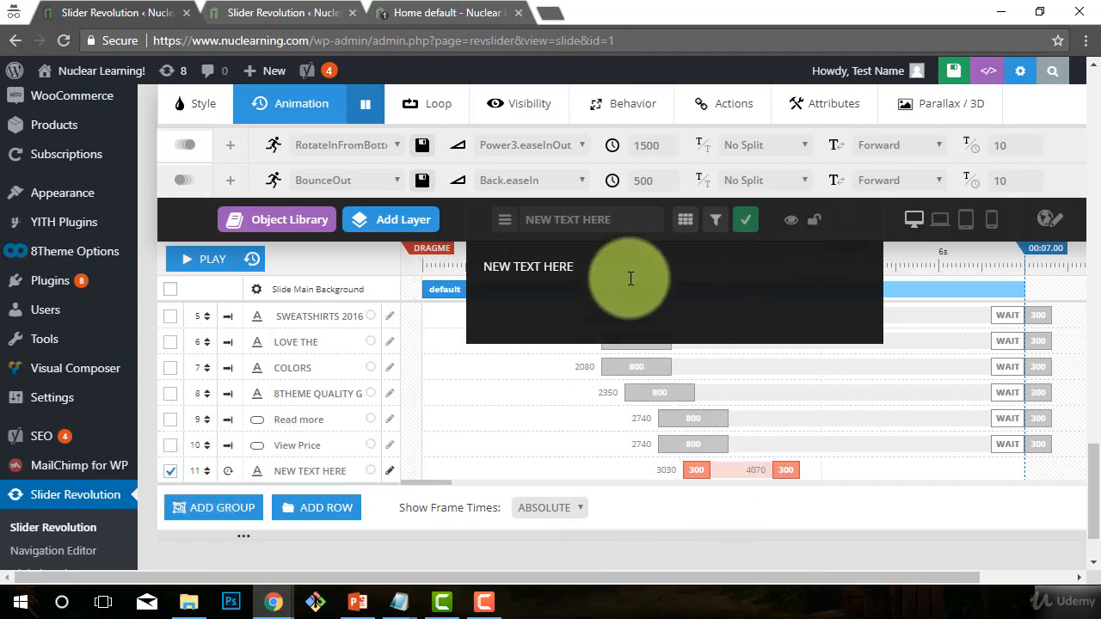
scroll(557, 365, "up", 2)
left_click(607, 219)
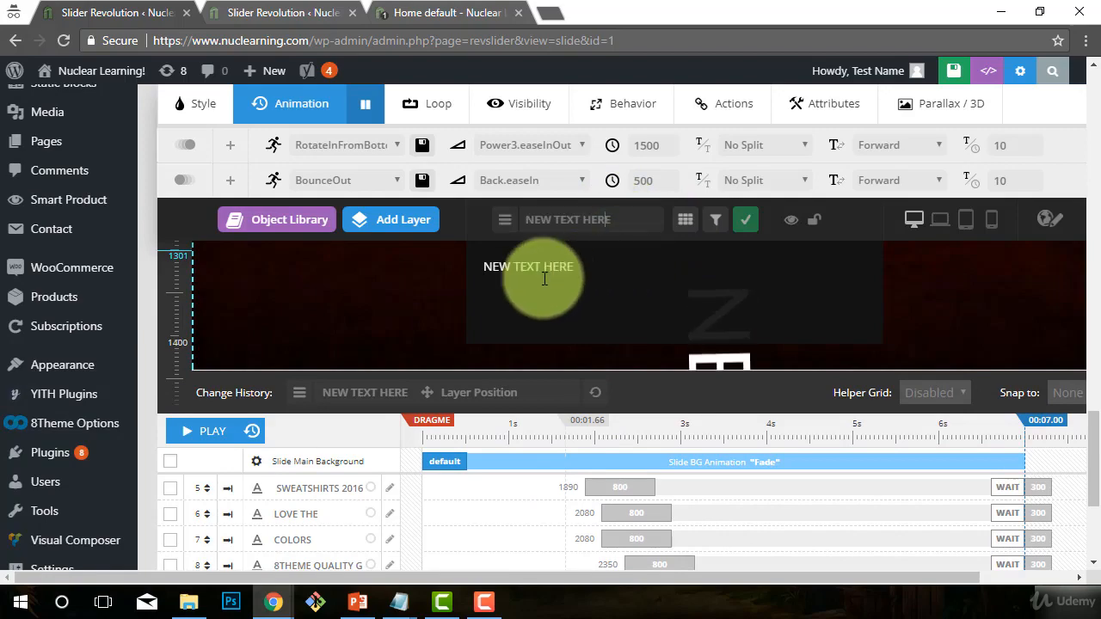
left_click(594, 357)
- Delete the NEW TEXT HERE layer from the slide
scroll(540, 427, "down", 3)
scroll(542, 430, "up", 8)
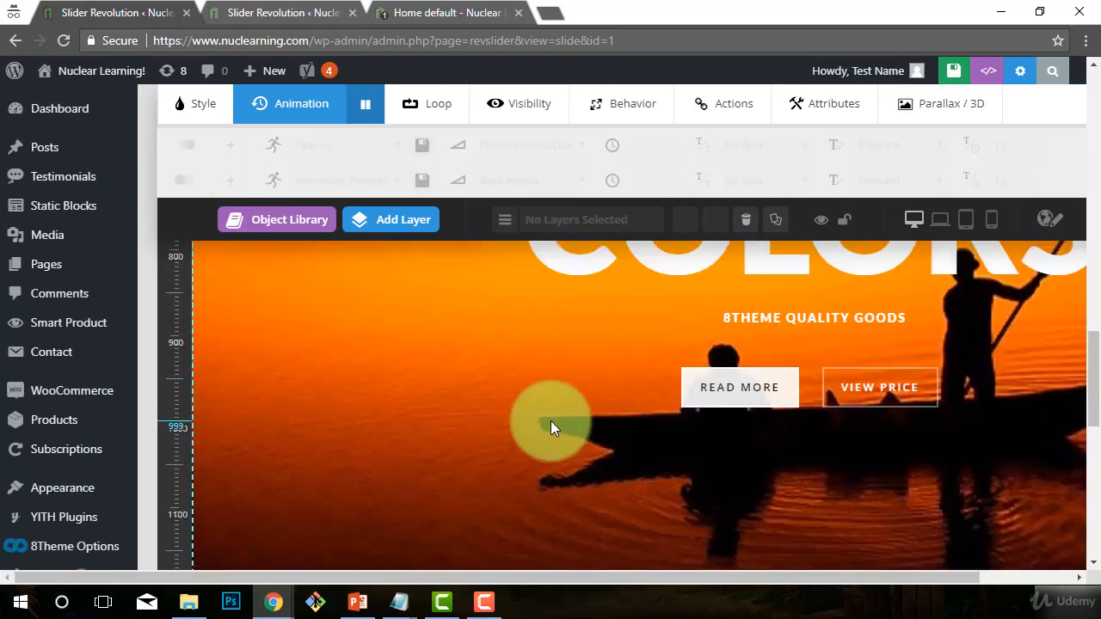
scroll(551, 425, "up", 8)
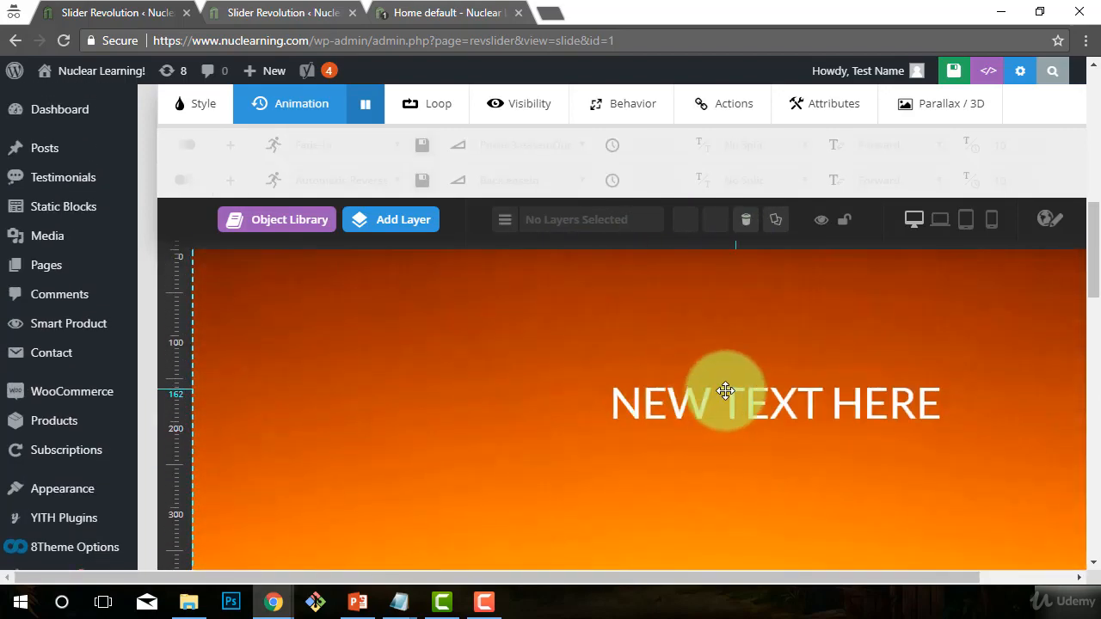
left_click(725, 392)
key("Delete")
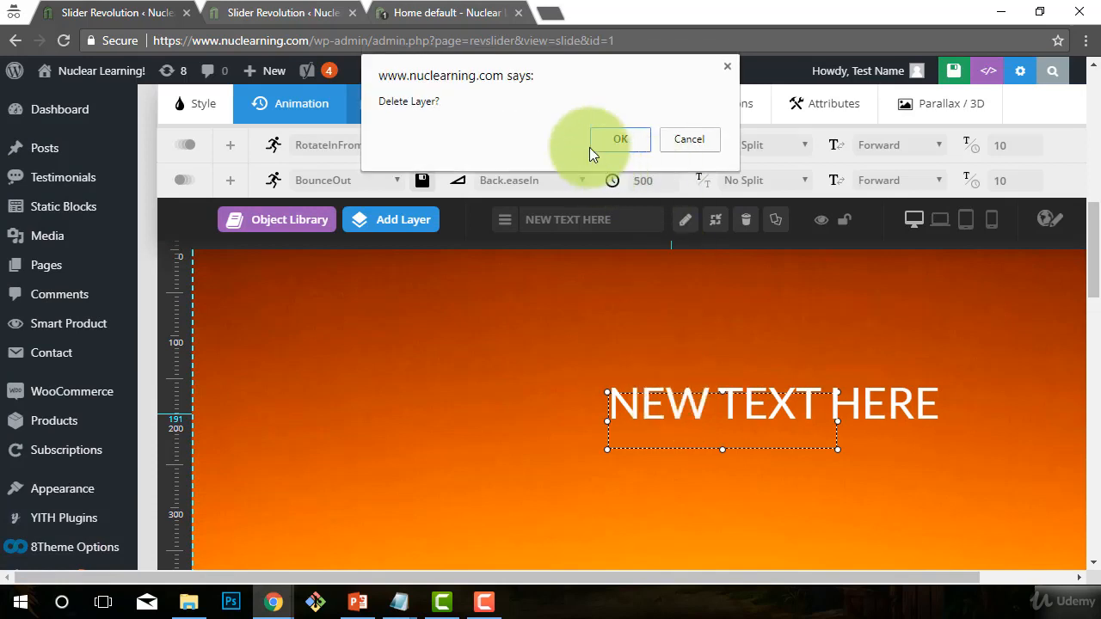
left_click(628, 141)
- Select the LOVE THE headline and examine its style settings and its row in the timeline
scroll(752, 419, "down", 5)
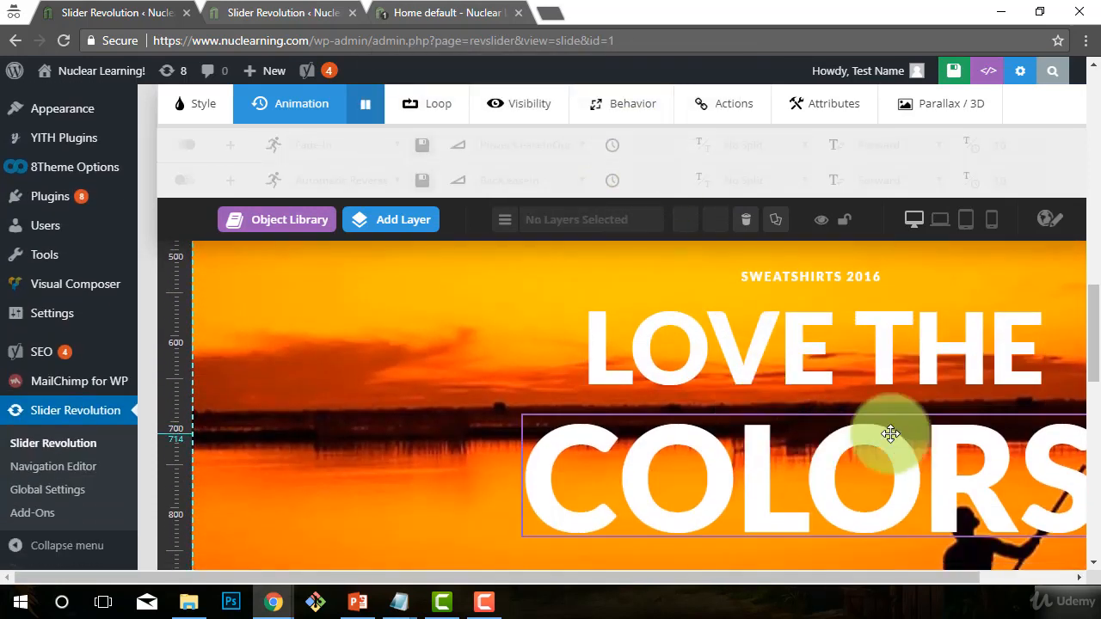
left_click(848, 361)
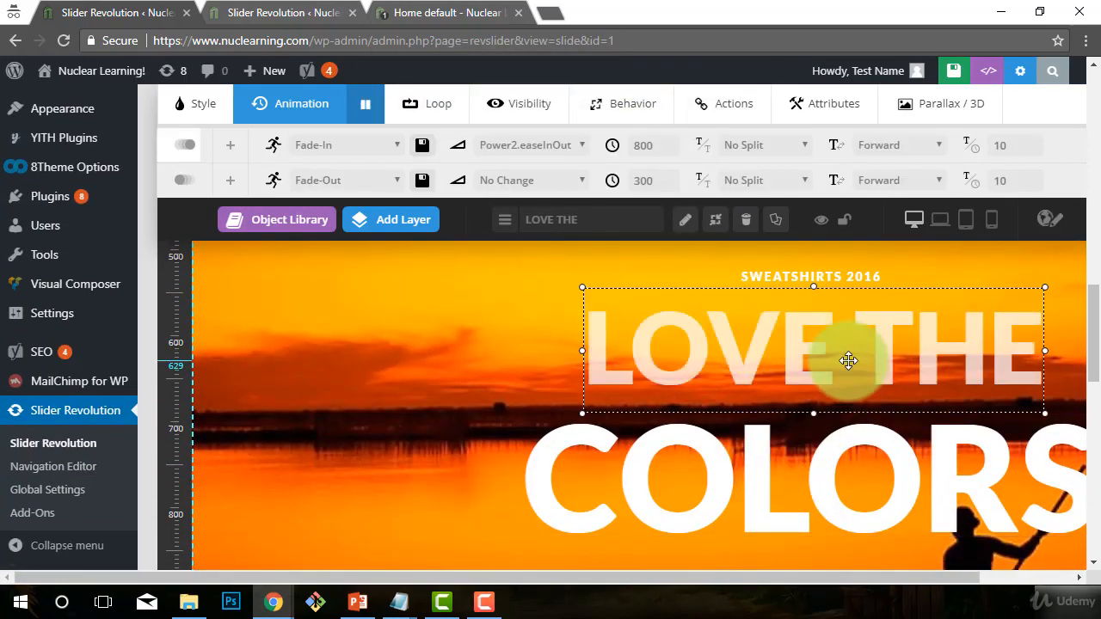
scroll(843, 361, "up", 3)
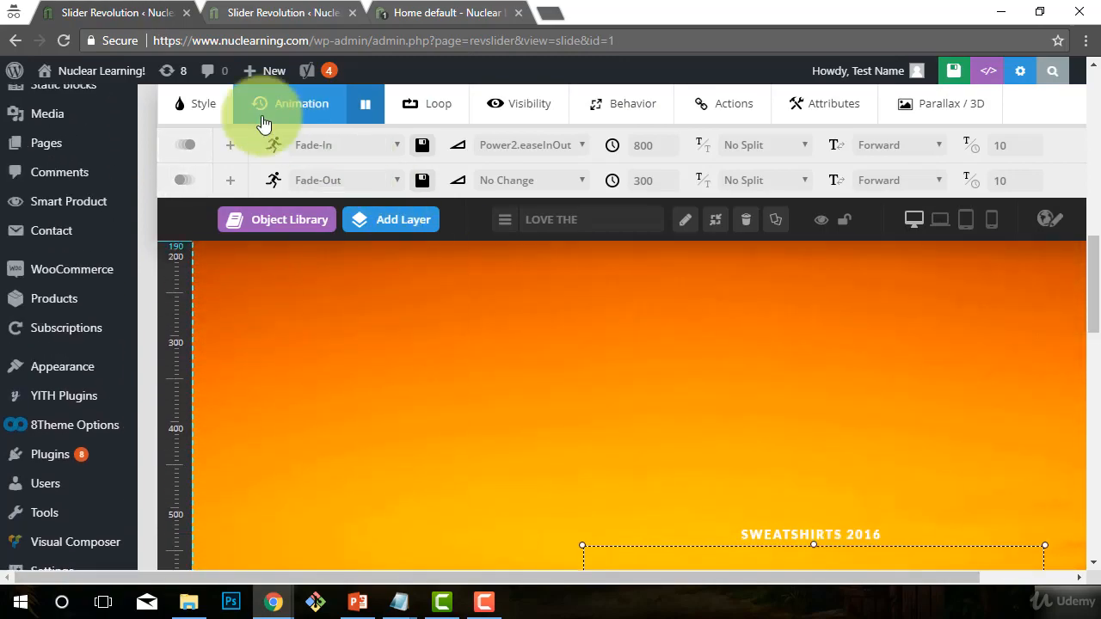
left_click(209, 104)
scroll(818, 417, "down", 2)
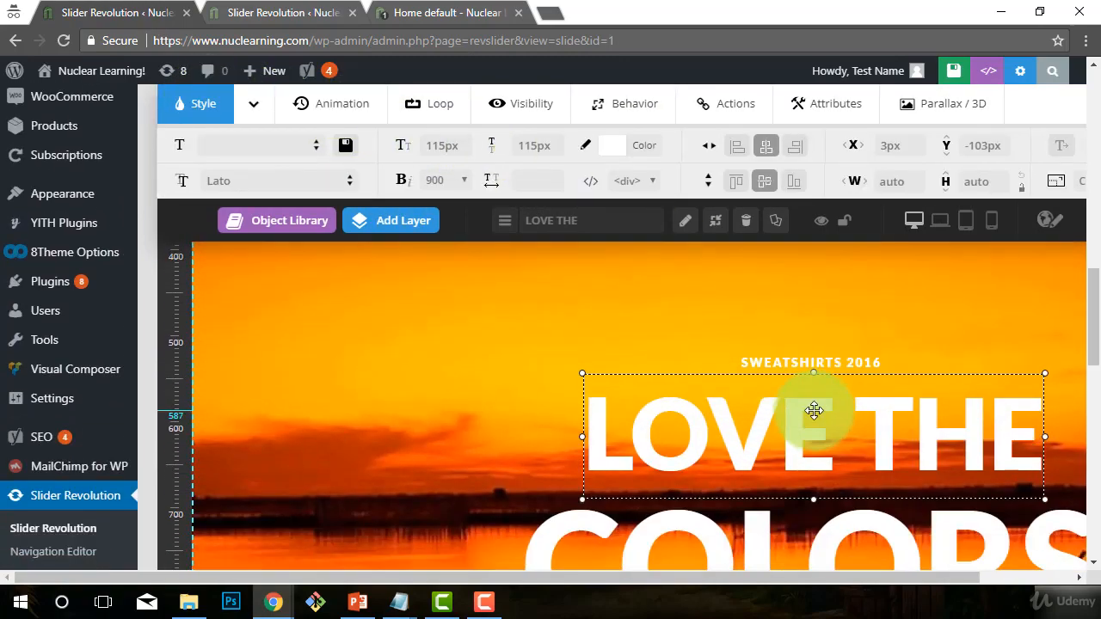
scroll(573, 442, "down", 5)
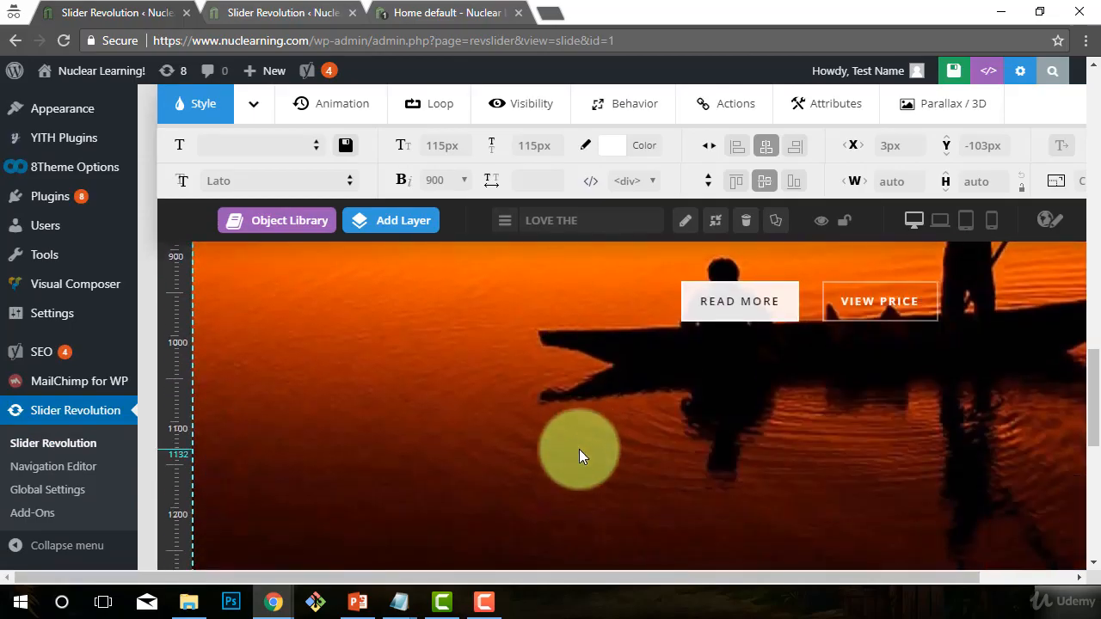
scroll(581, 448, "down", 6)
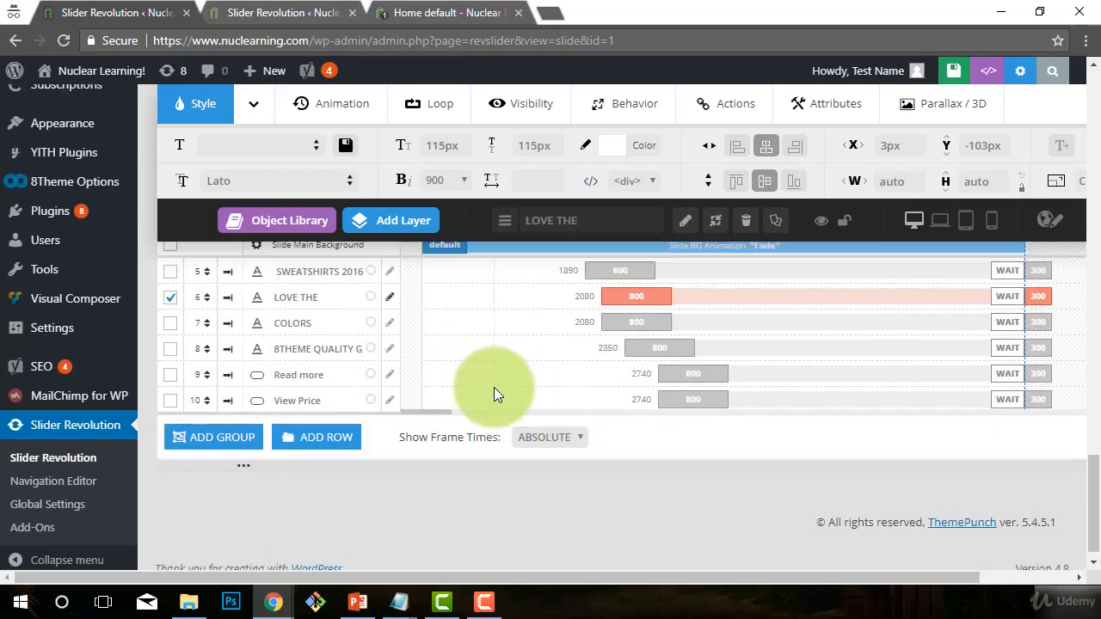
scroll(494, 394, "up", 2)
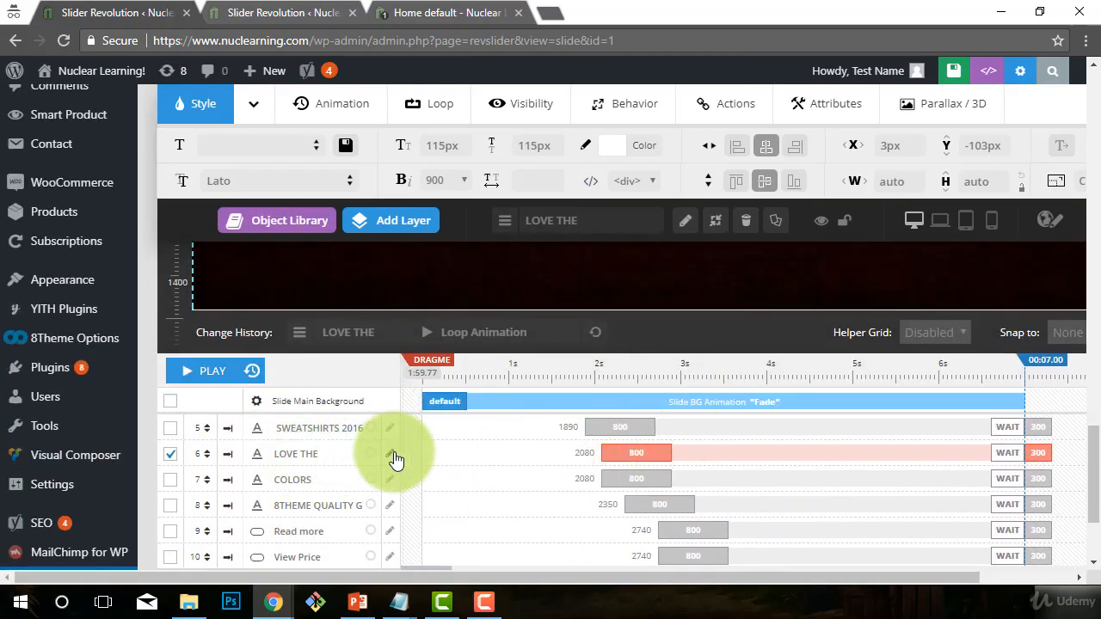
scroll(698, 471, "up", 6)
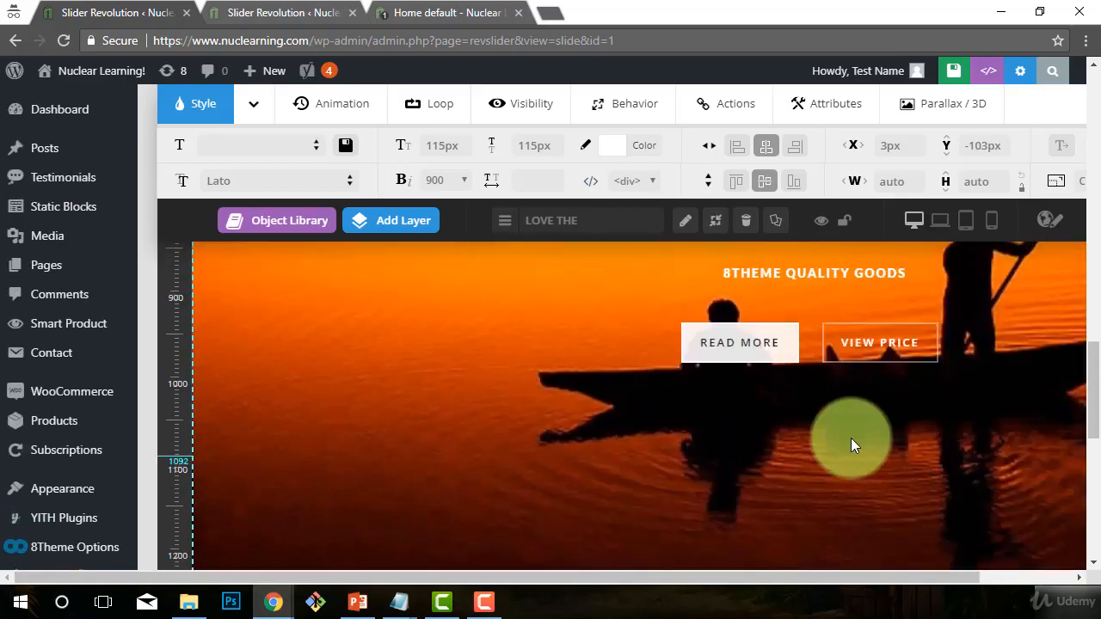
scroll(688, 447, "up", 2)
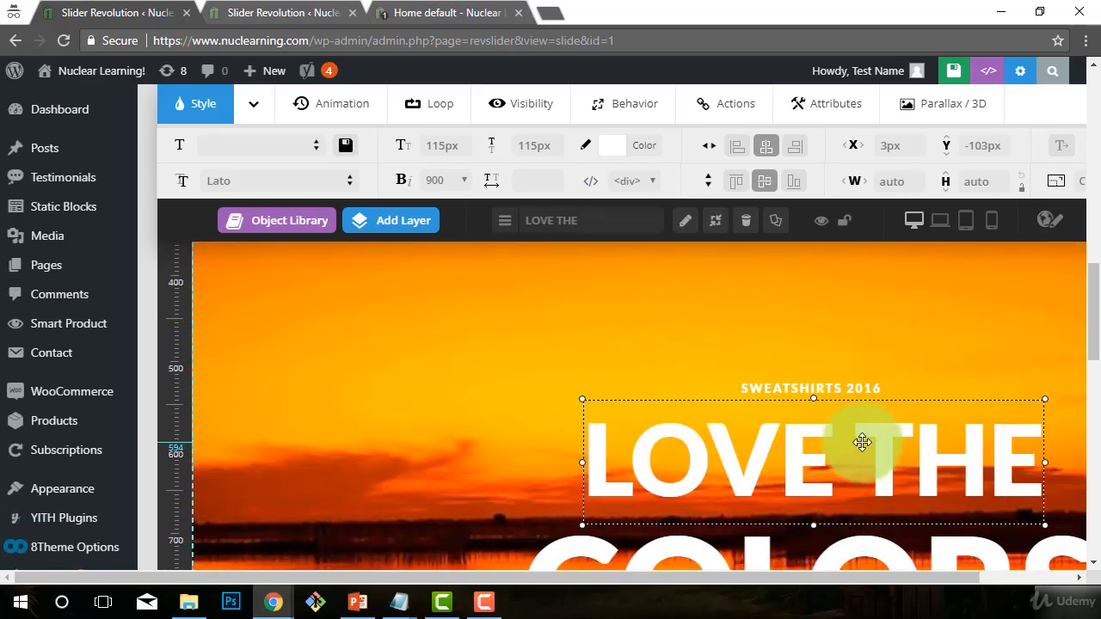
- Replace the LOVE THE headline's text with CATCH
double_click(833, 477)
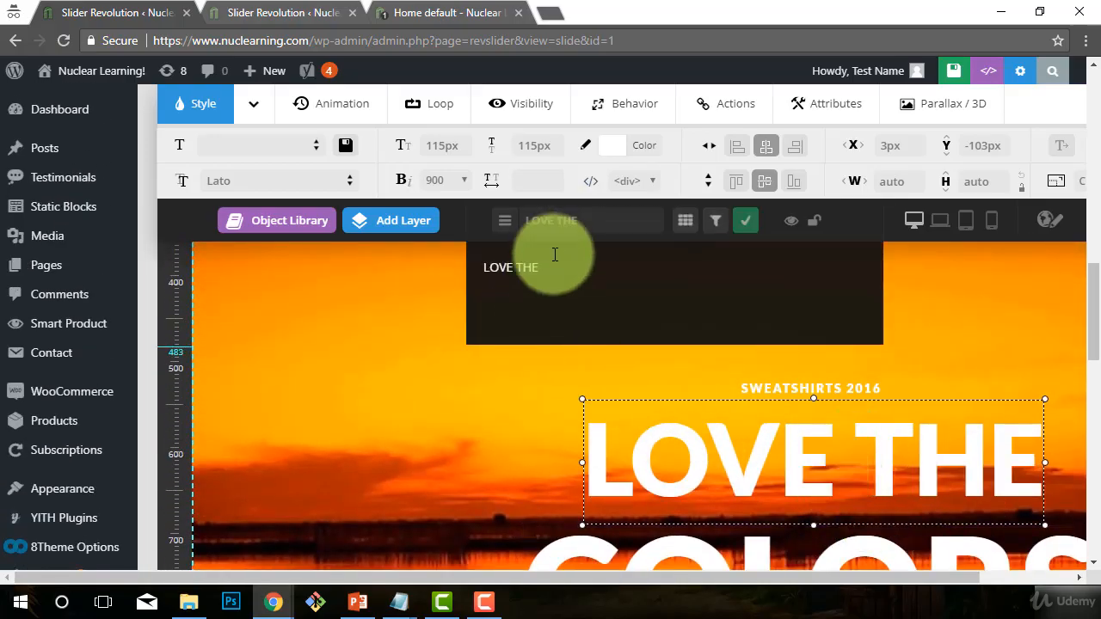
left_click_drag(553, 258, 272, 258)
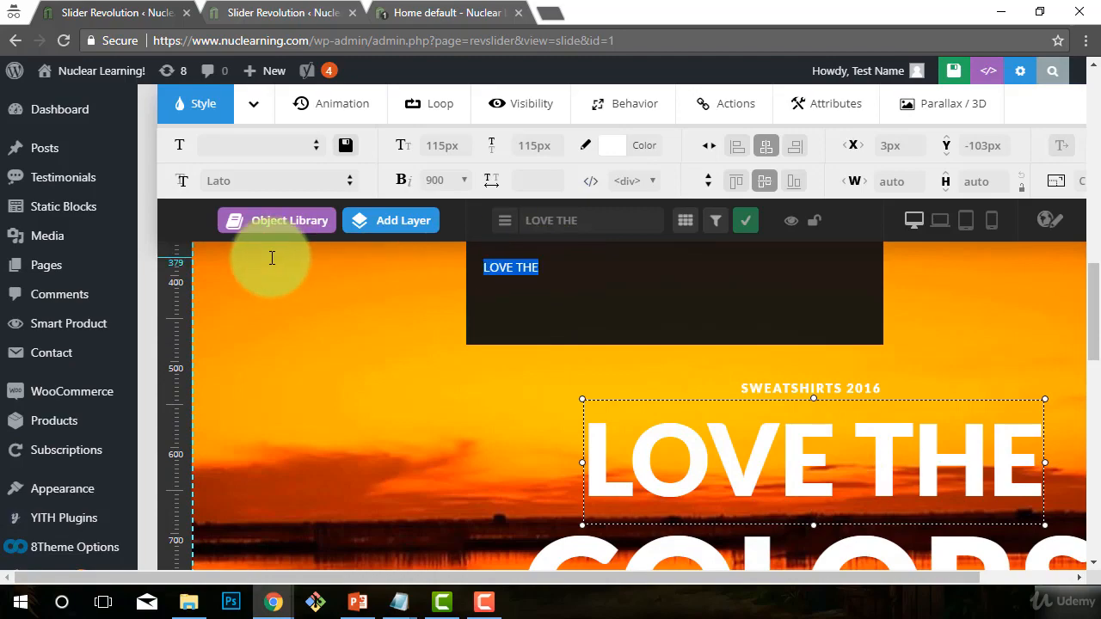
scroll(877, 424, "down", 1)
scroll(865, 423, "up", 1)
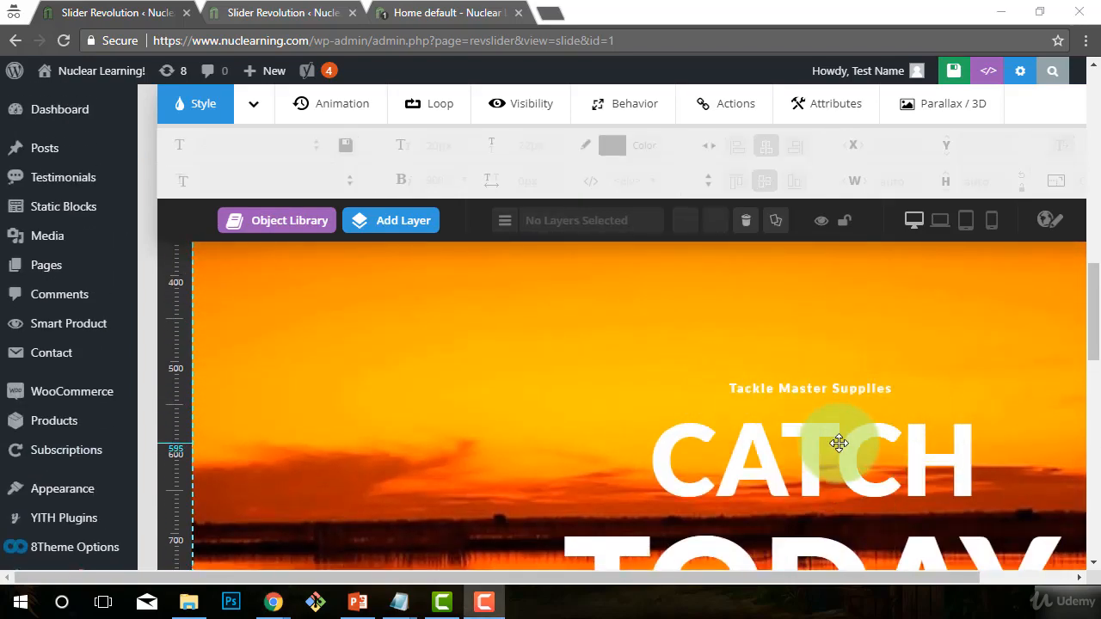
- Open the Tackle Master Supplies caption to view its text, and deselect the layer without changing it
left_click(756, 389)
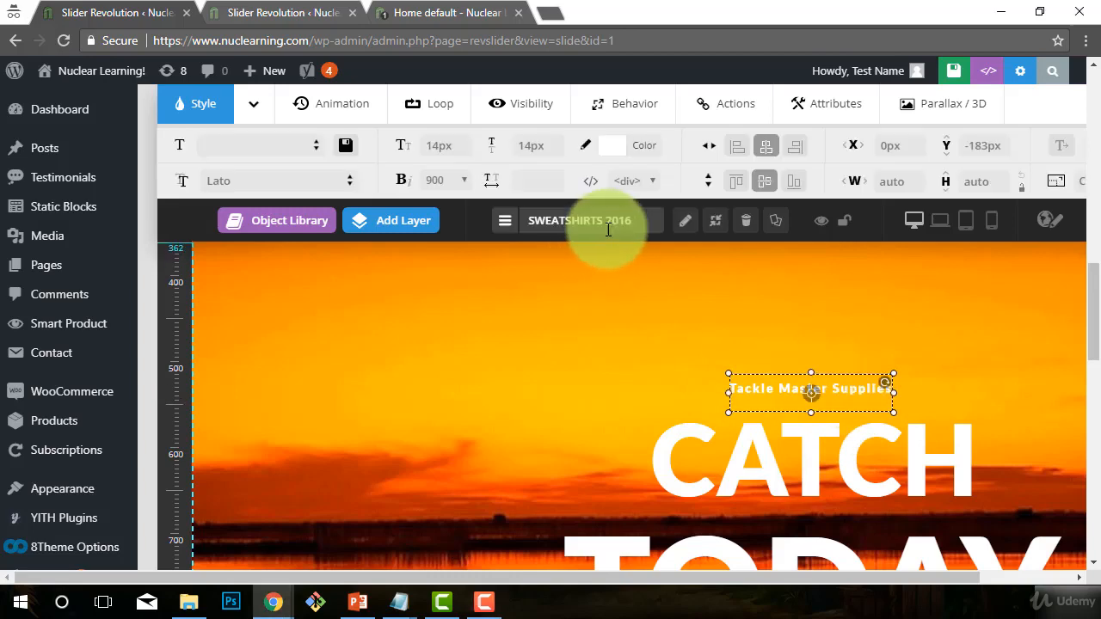
left_click(686, 220)
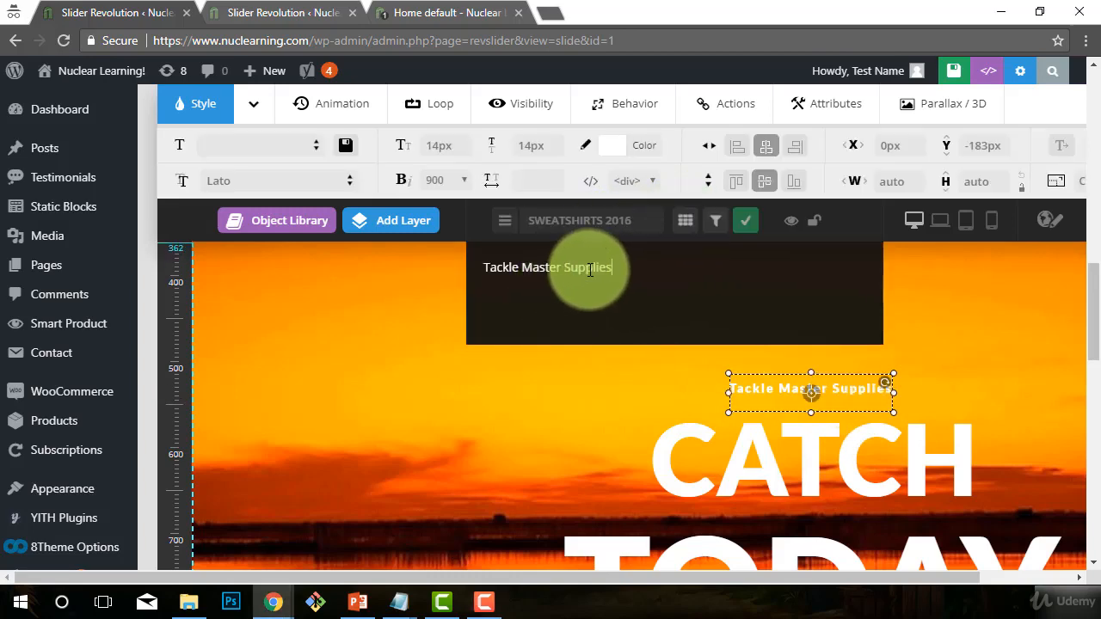
left_click(447, 336)
- Look over the slide's captions and select the CATCH headline
scroll(546, 465, "down", 8)
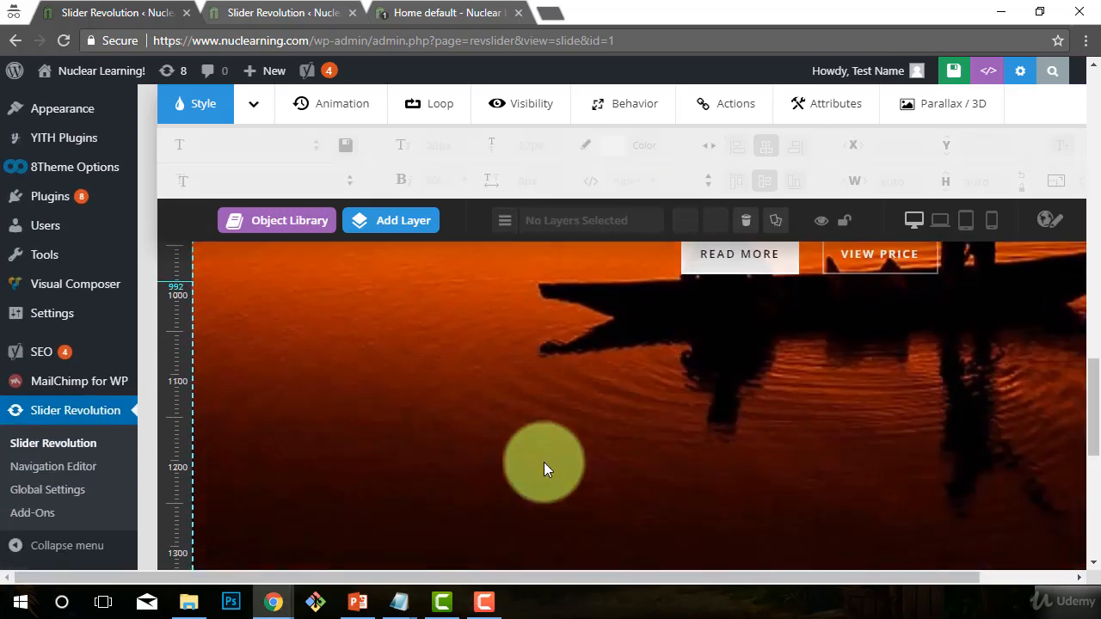
scroll(857, 501, "up", 6)
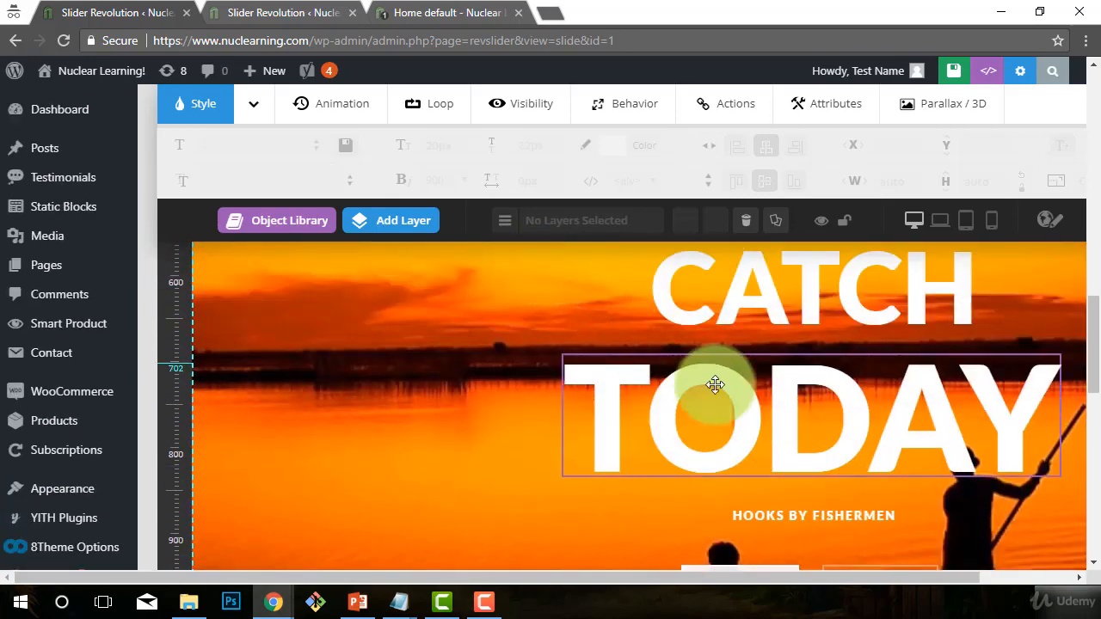
left_click(737, 308)
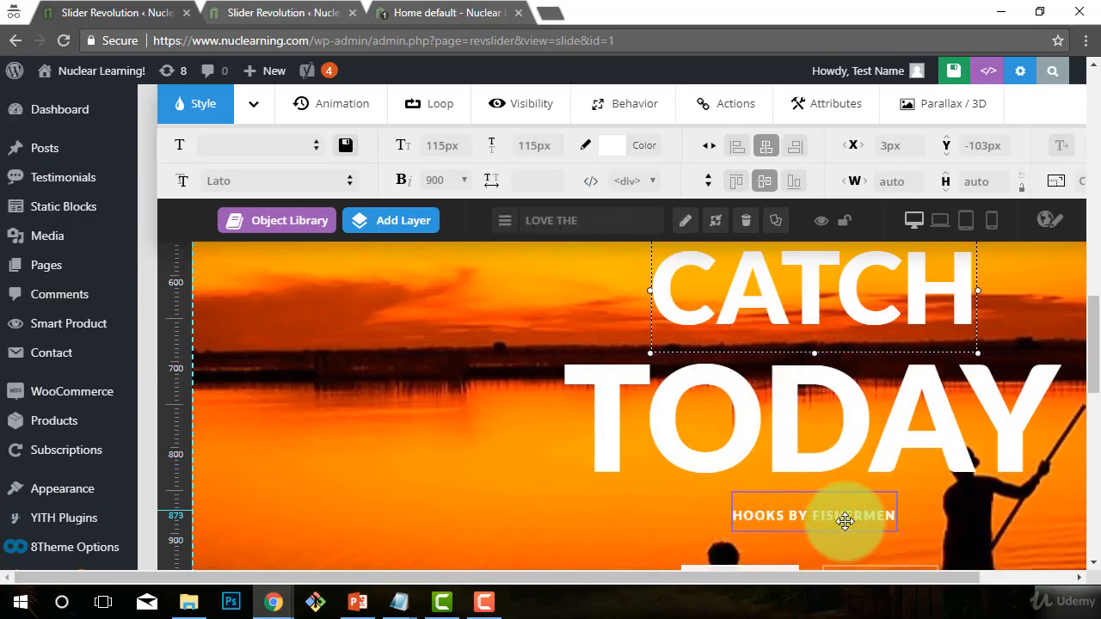
- Look over the two buttons below the HOOKS BY FISHERMEN caption and select the READ MORE button
scroll(834, 531, "down", 5)
scroll(823, 536, "up", 3)
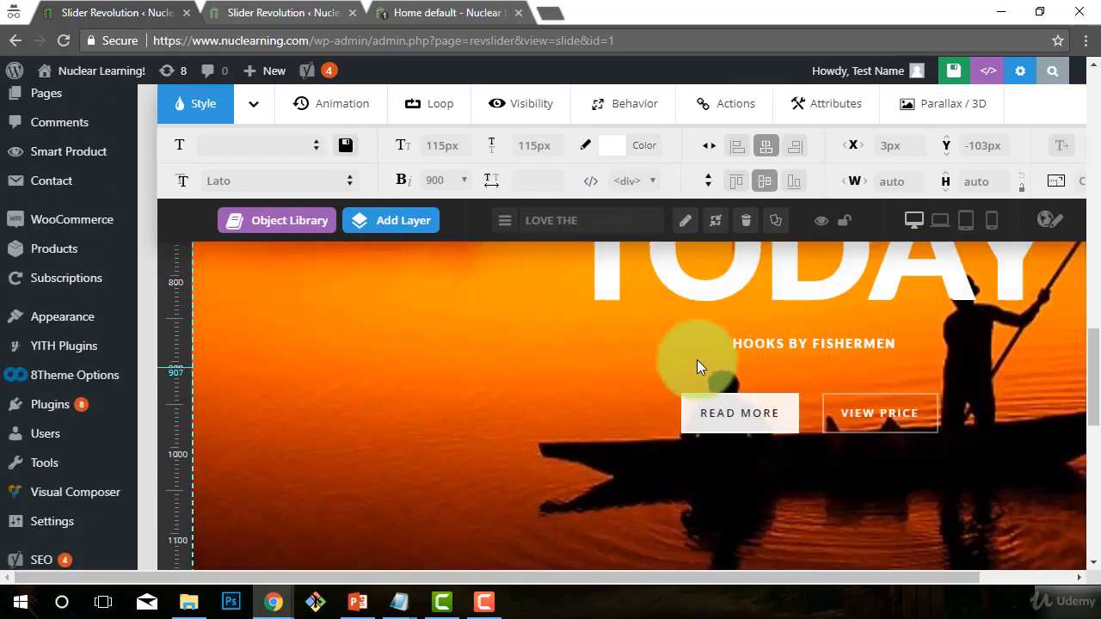
left_click(731, 421)
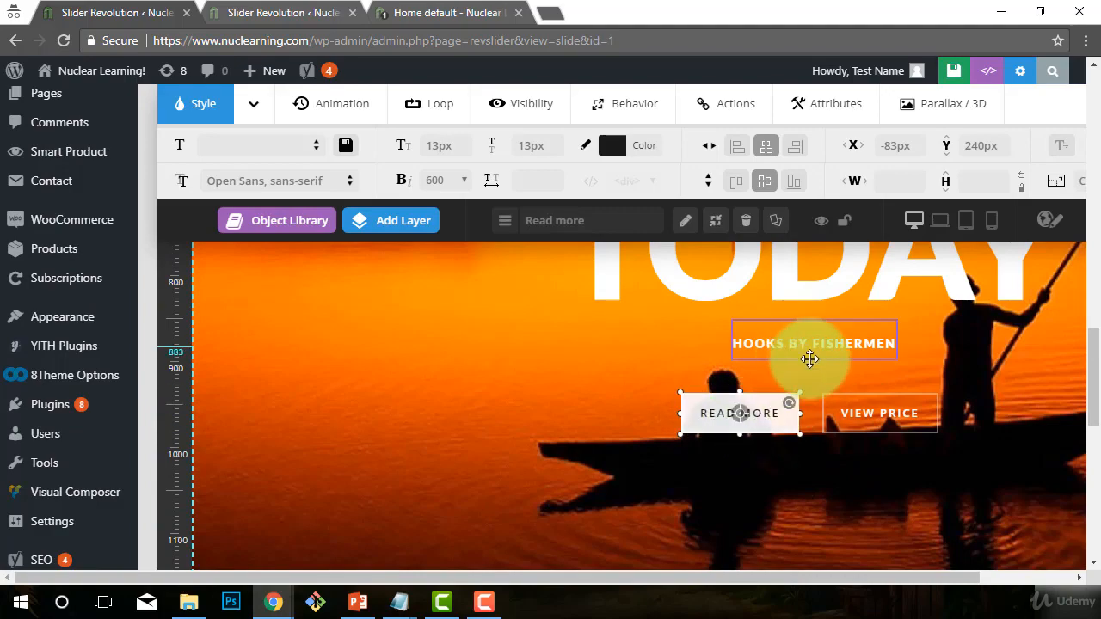
scroll(873, 442, "up", 4)
scroll(873, 442, "down", 4)
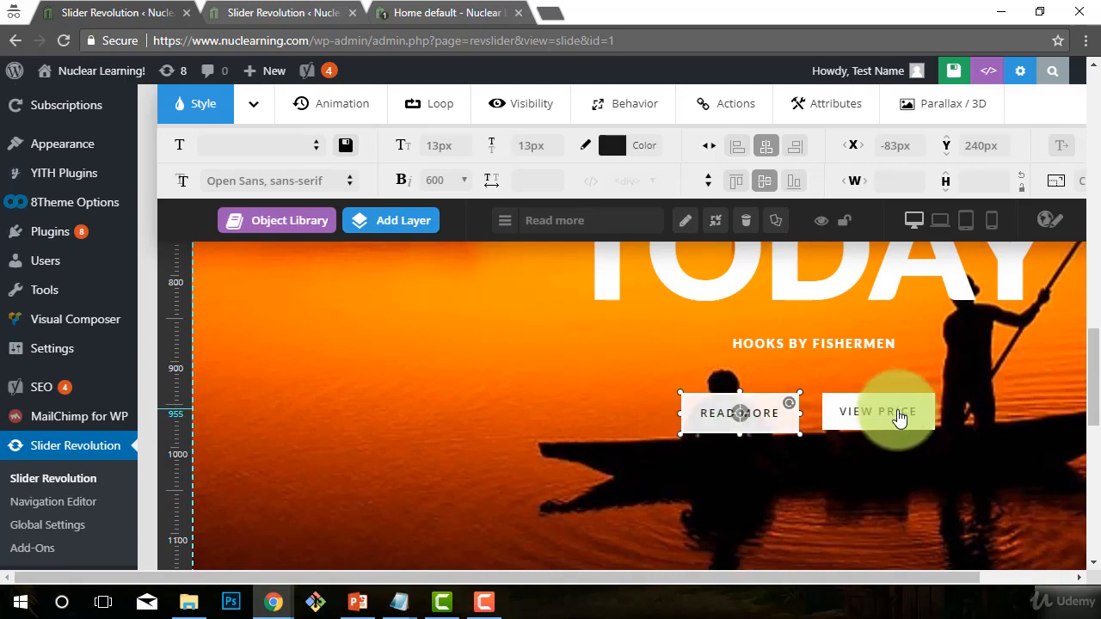
left_click(899, 419)
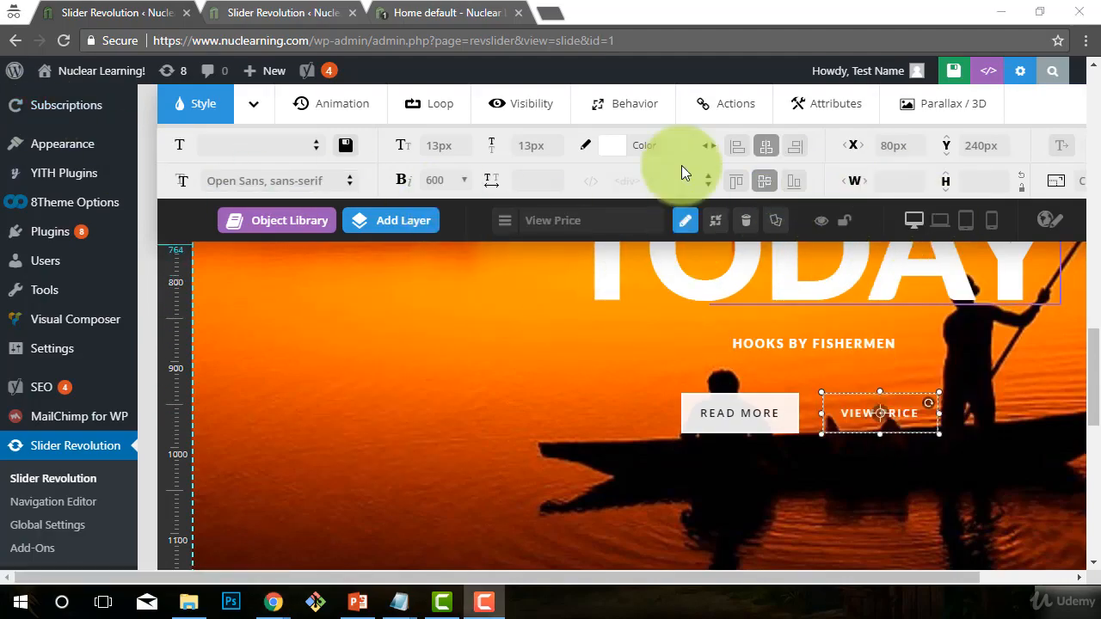
left_click(731, 110)
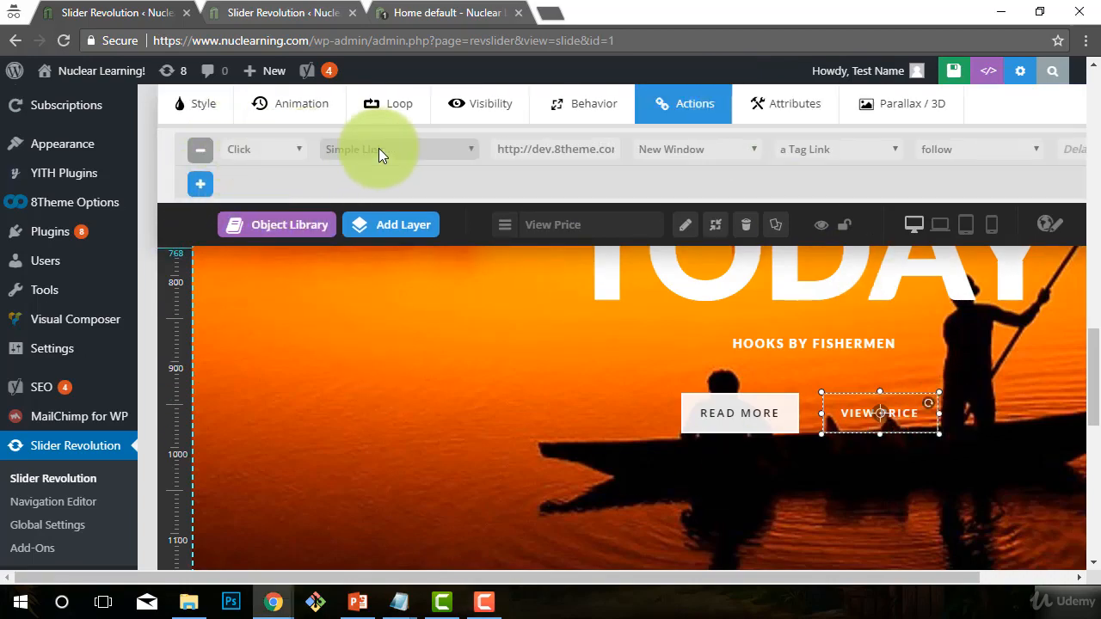
left_click(520, 150)
double_click(513, 150)
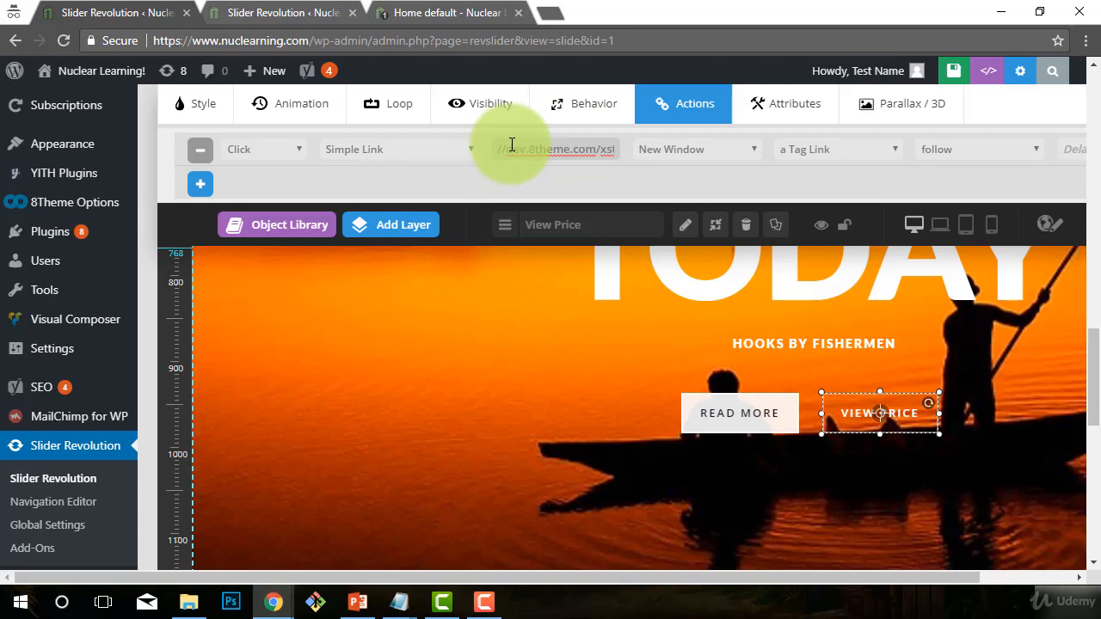
left_click_drag(512, 145, 867, 149)
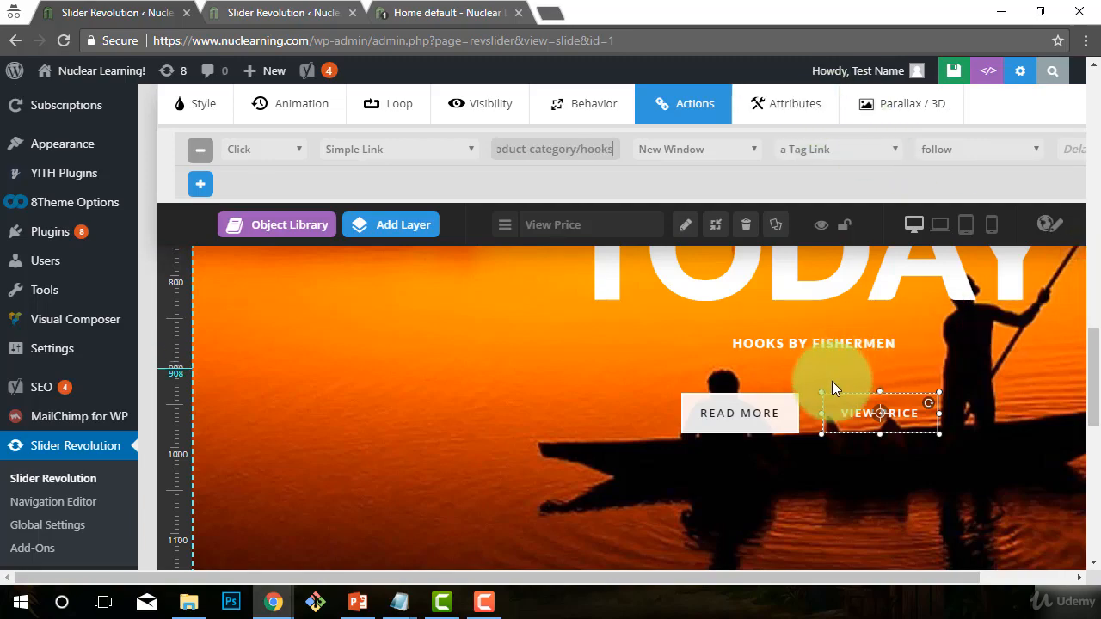
left_click(727, 185)
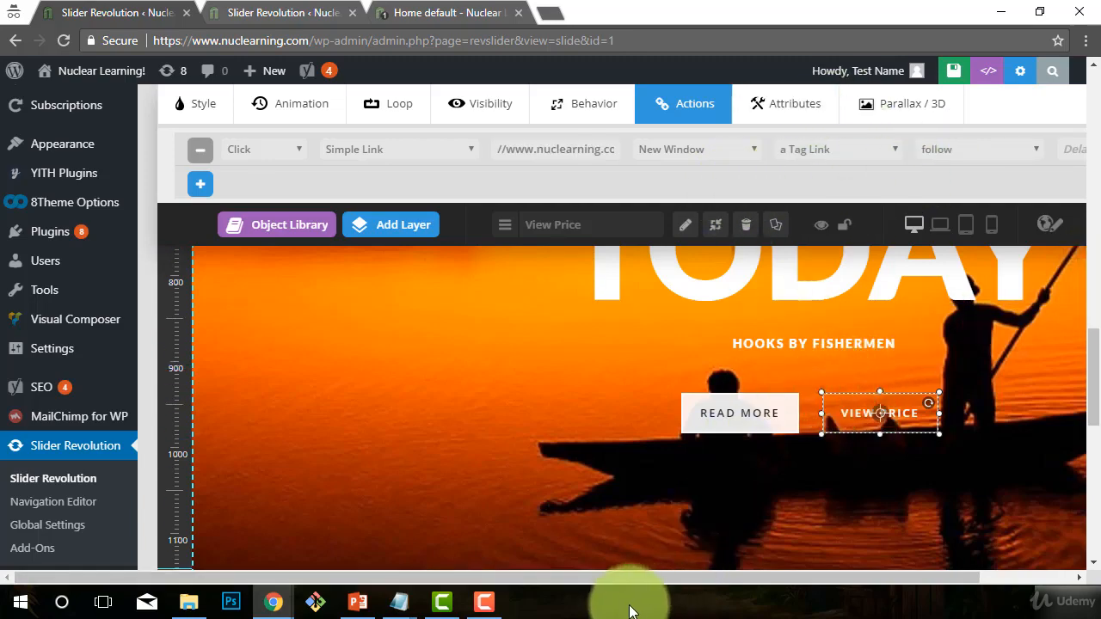
left_click_drag(654, 575, 693, 574)
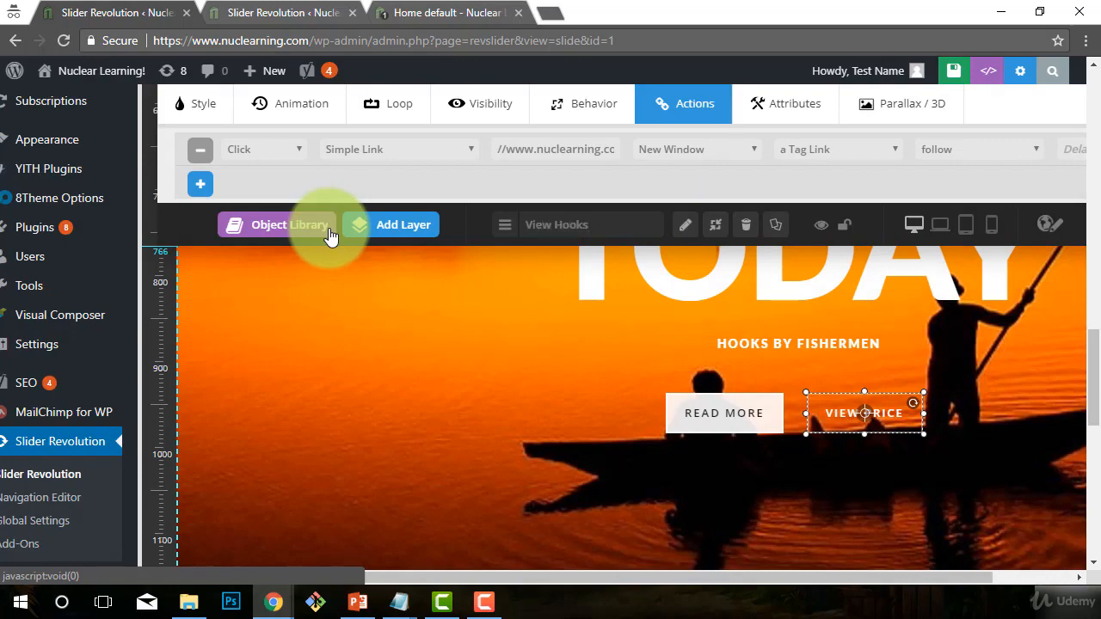
left_click(720, 404)
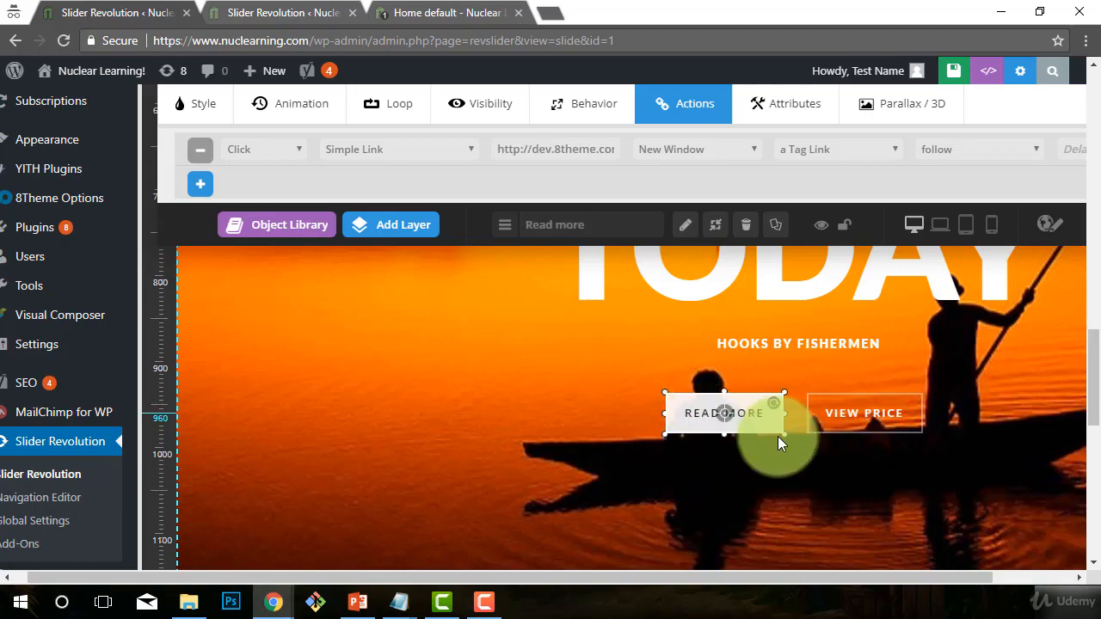
left_click(852, 411)
left_click(686, 225)
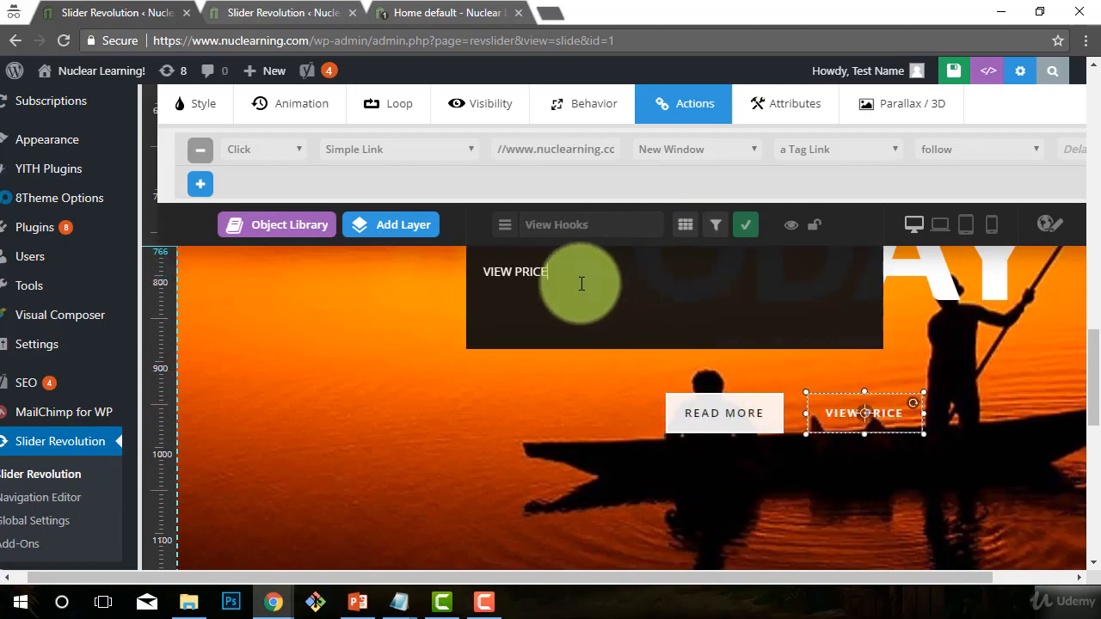
left_click_drag(561, 278, 436, 275)
left_click(579, 395)
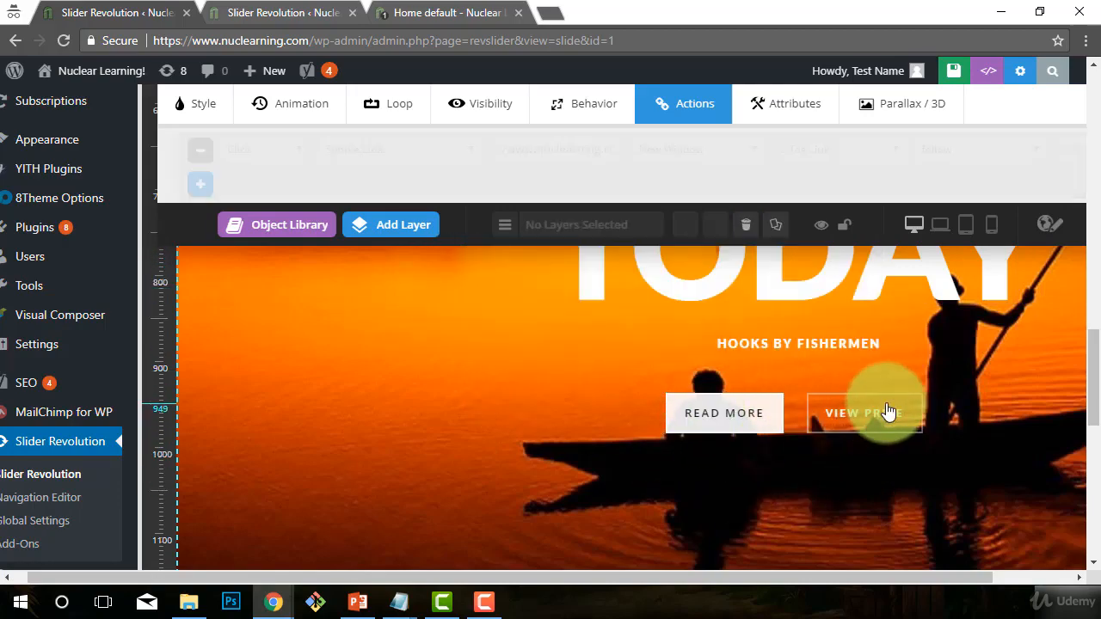
- Replace the VIEW PRICE button's text with View Hooks
scroll(836, 352, "up", 1)
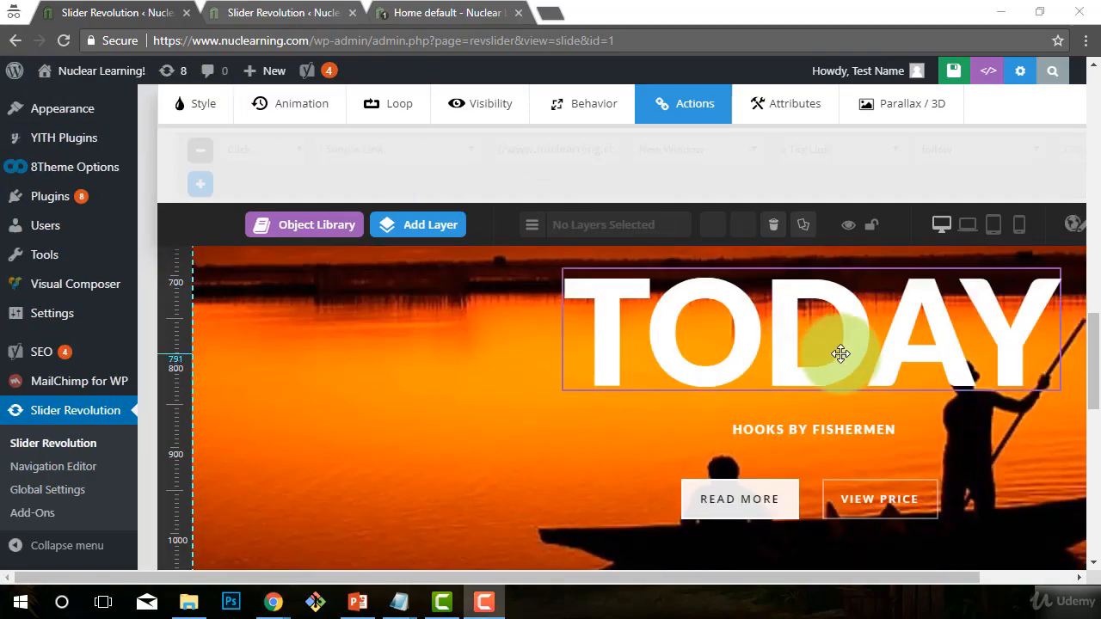
left_click(877, 512)
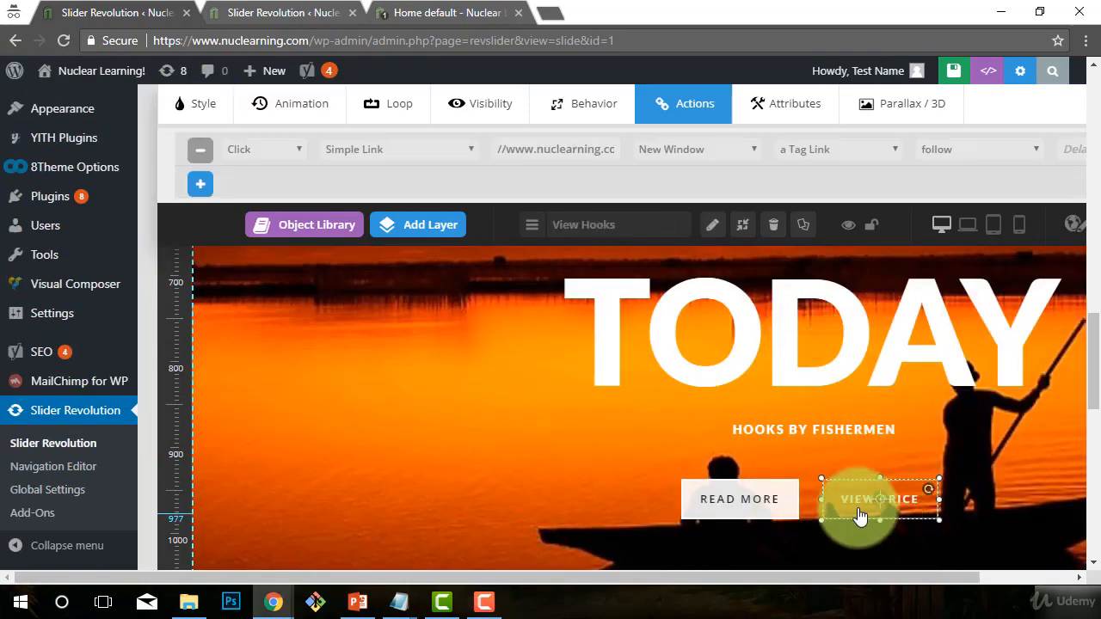
left_click(712, 225)
left_click(607, 283)
key("ctrl+a")
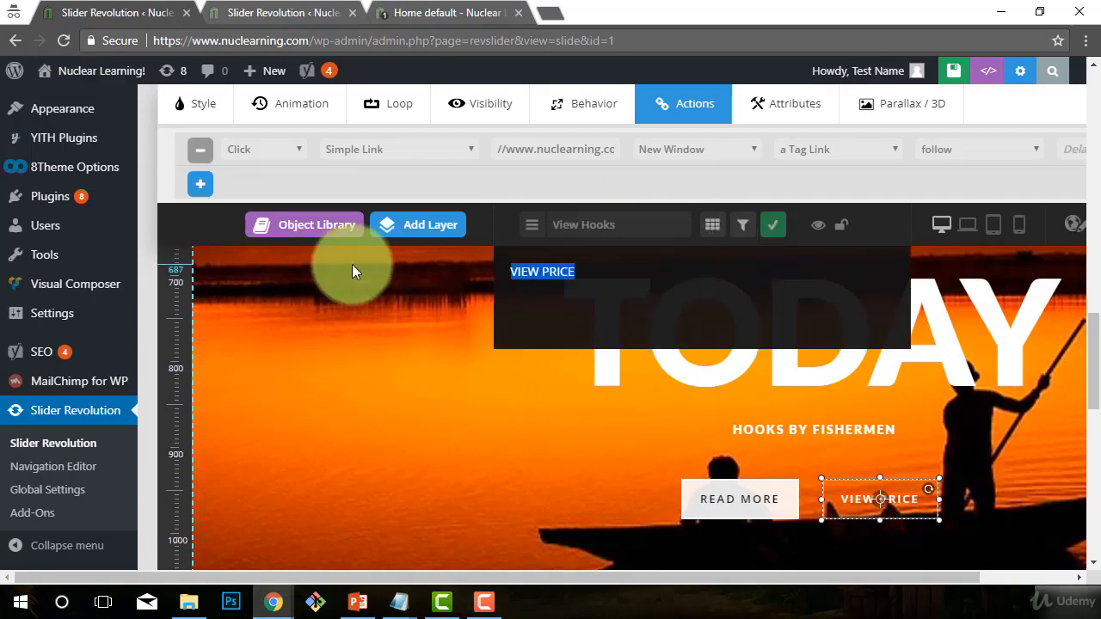
type("View Hooks")
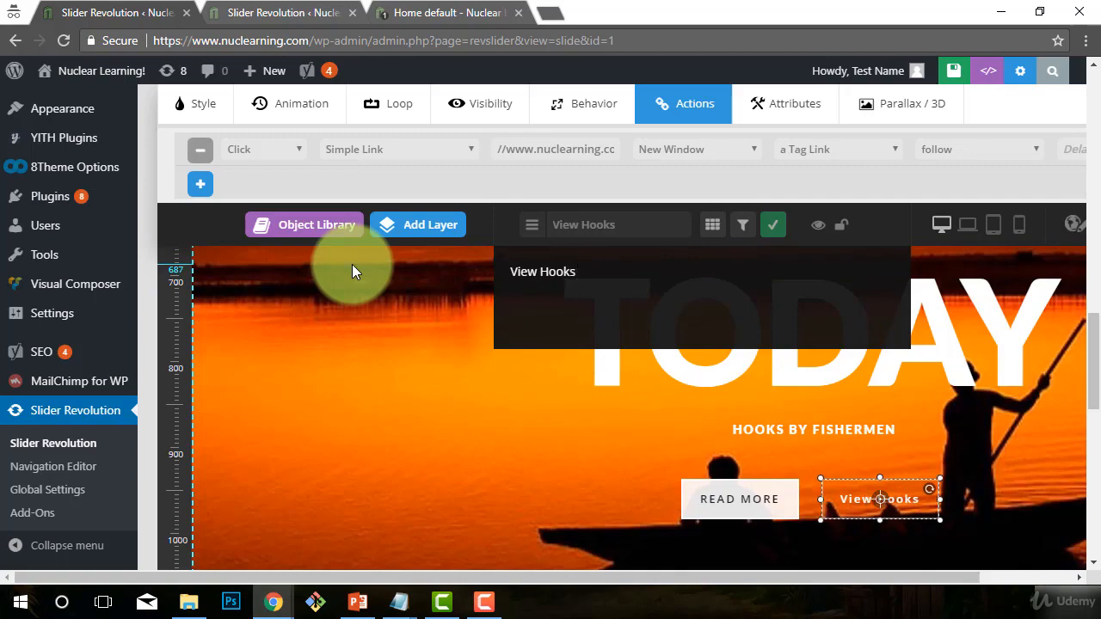
- Open the READ MORE button's click action and start editing its link address
left_click(731, 495)
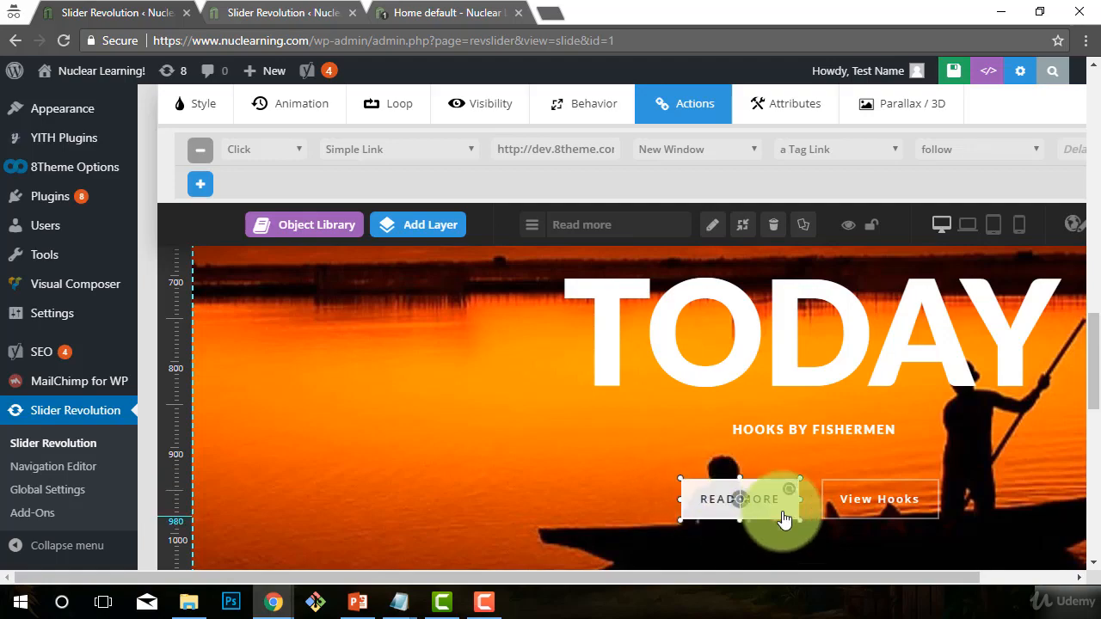
left_click(713, 504)
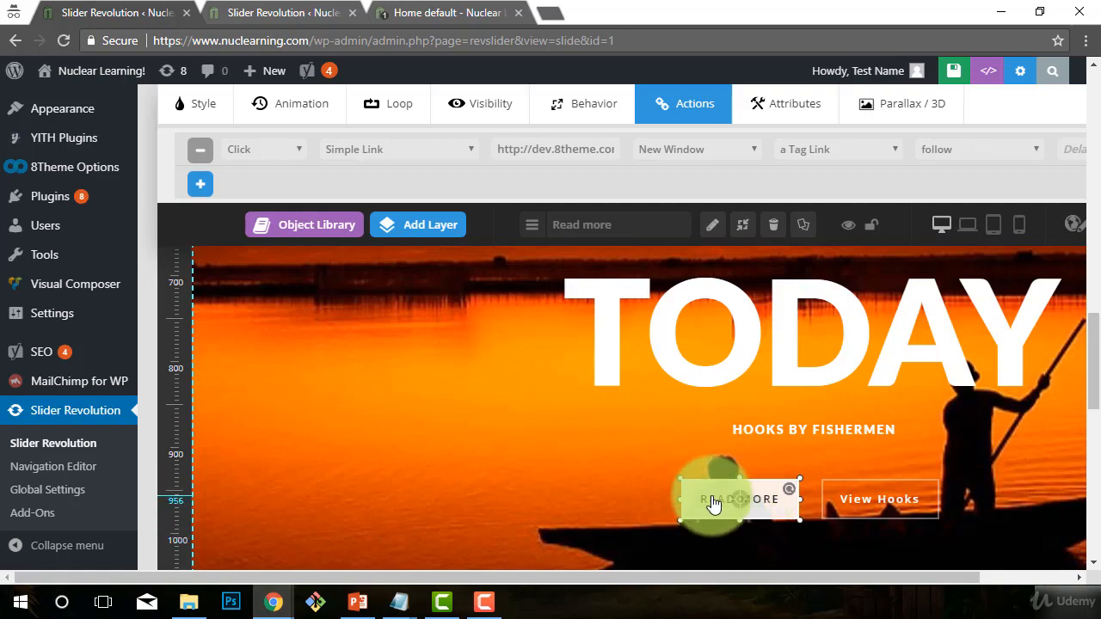
left_click(836, 503)
left_click(737, 508)
left_click(550, 157)
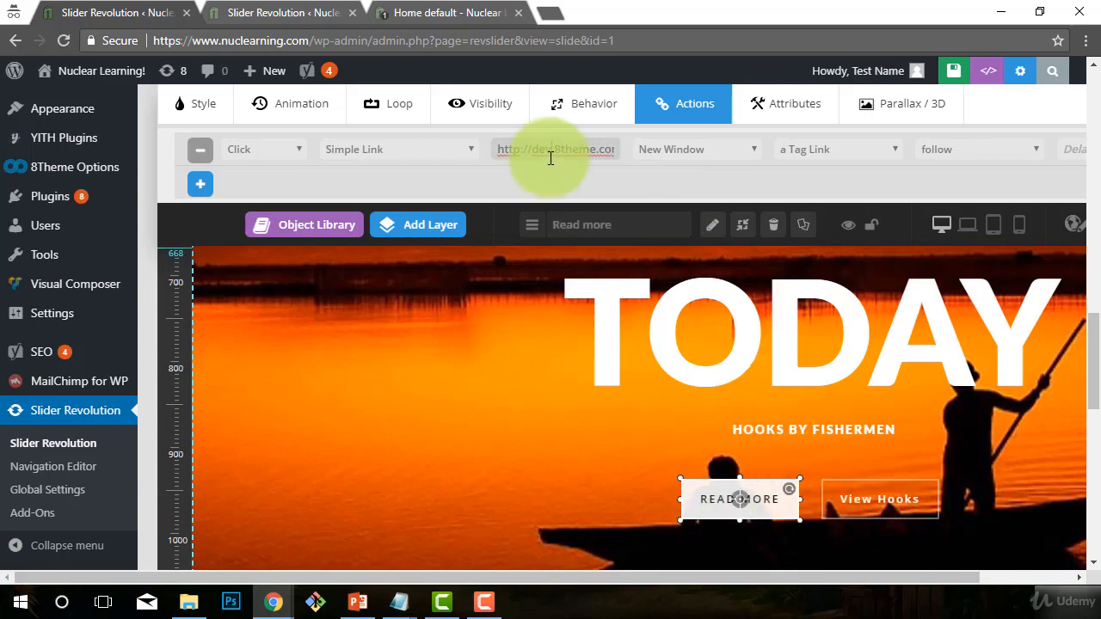
double_click(511, 149)
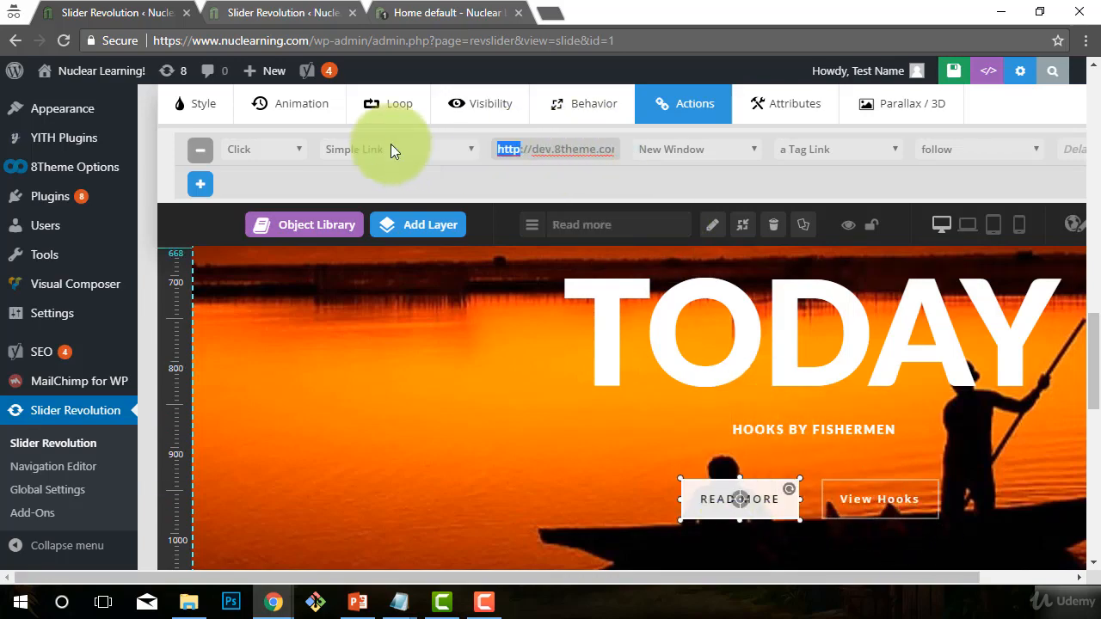
key("BackSpace")
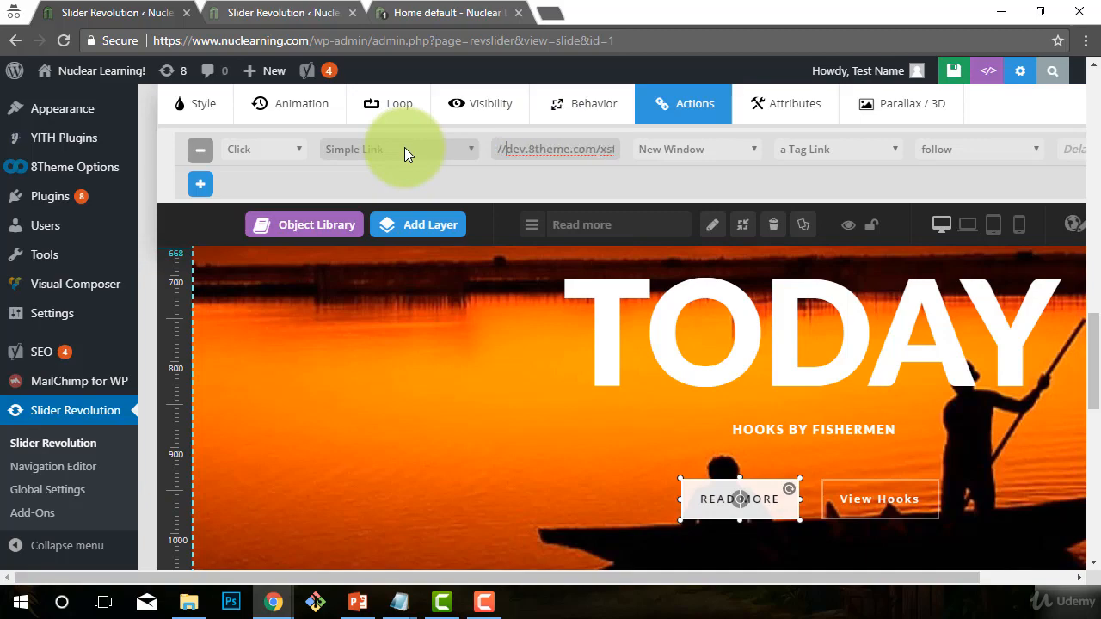
key("Delete")
key("Delete")
key("Delete")
key("Delete")
key("Delete")
key("Delete")
key("Delete")
key("Delete")
key("Delete")
key("Delete")
key("Delete")
key("Delete")
key("Delete")
key("Delete")
key("Delete")
key("Delete")
key("Delete")
key("Delete")
key("Delete")
key("Delete")
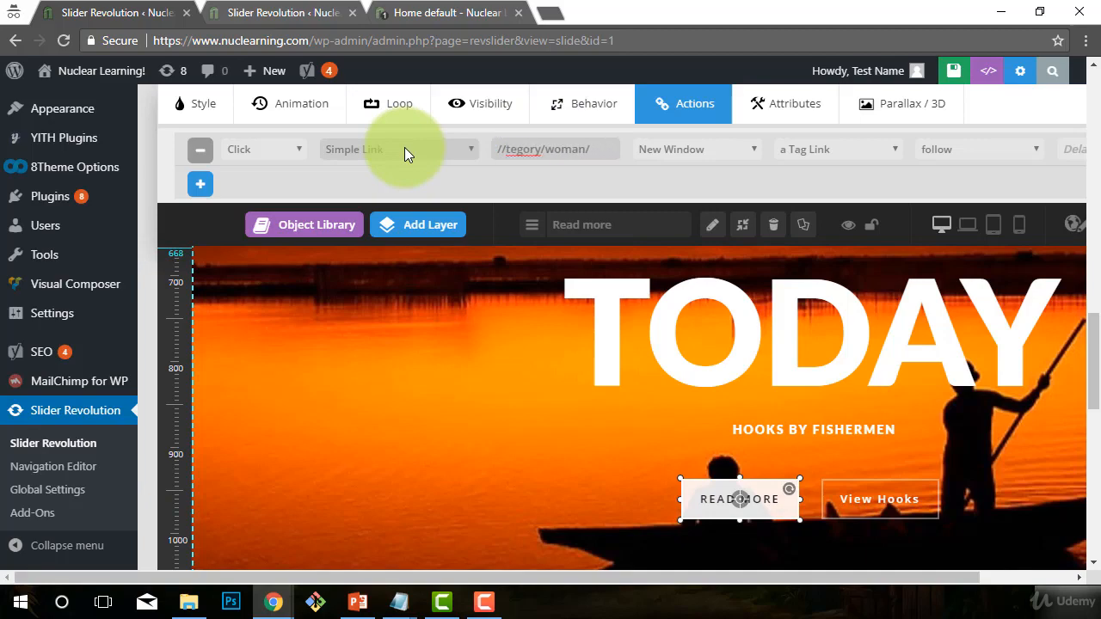
key("Delete")
key("Delete")
key("Delete")
key("Delete")
key("Delete")
key("Delete")
key("Delete")
key("Delete")
type("www.nuclearning.c")
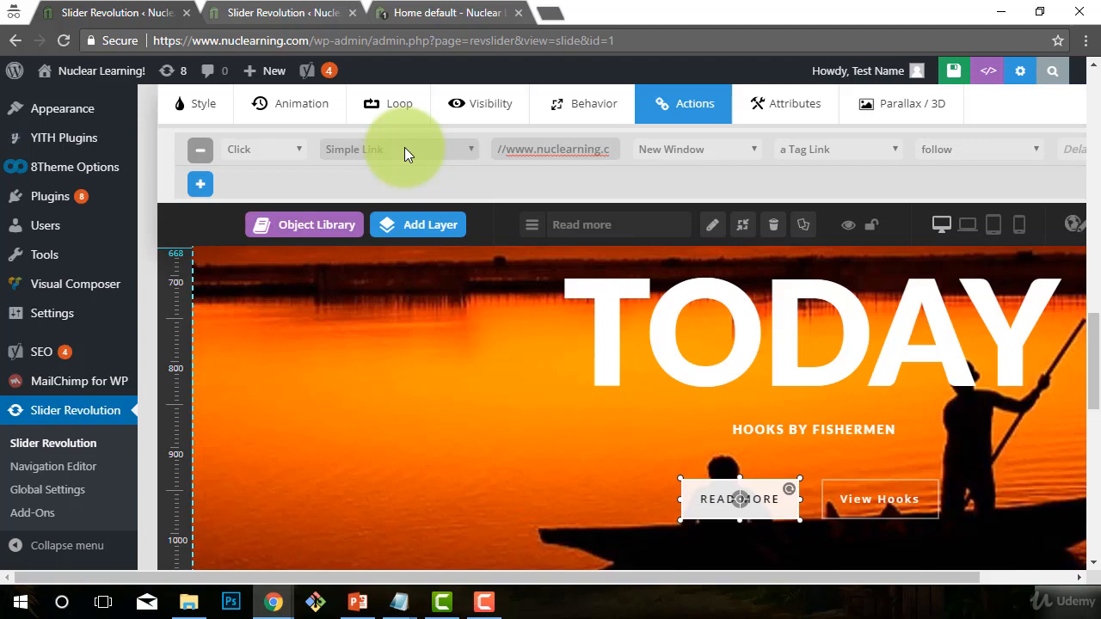
type("om/how-its-made")
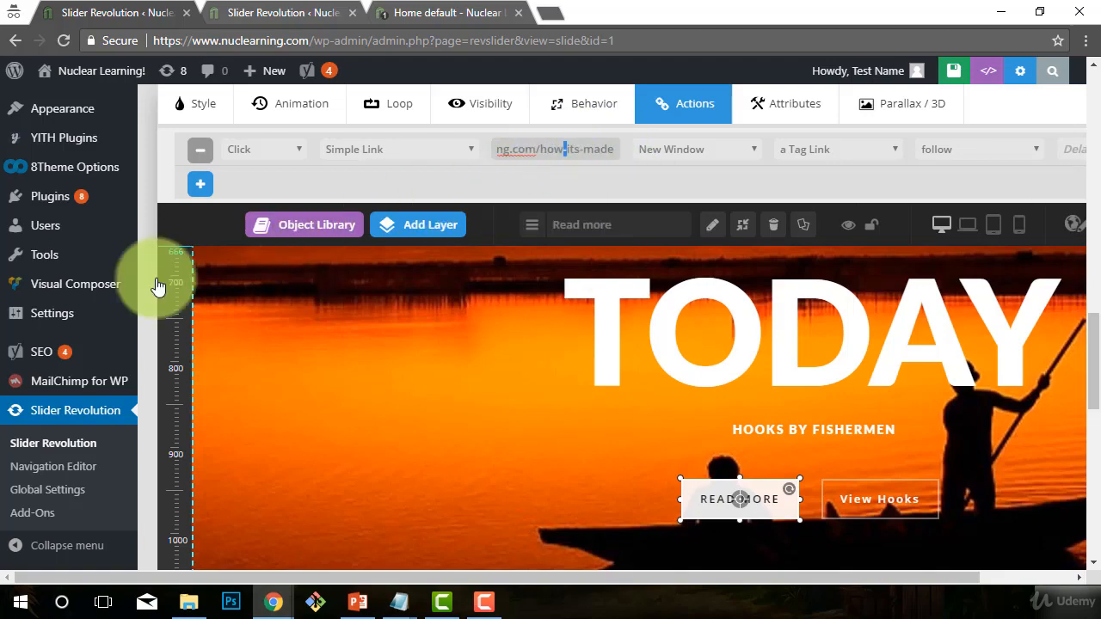
- Create a new WordPress page titled "How Its Made" in a separate browser tab and publish it
scroll(34, 224, "up", 5)
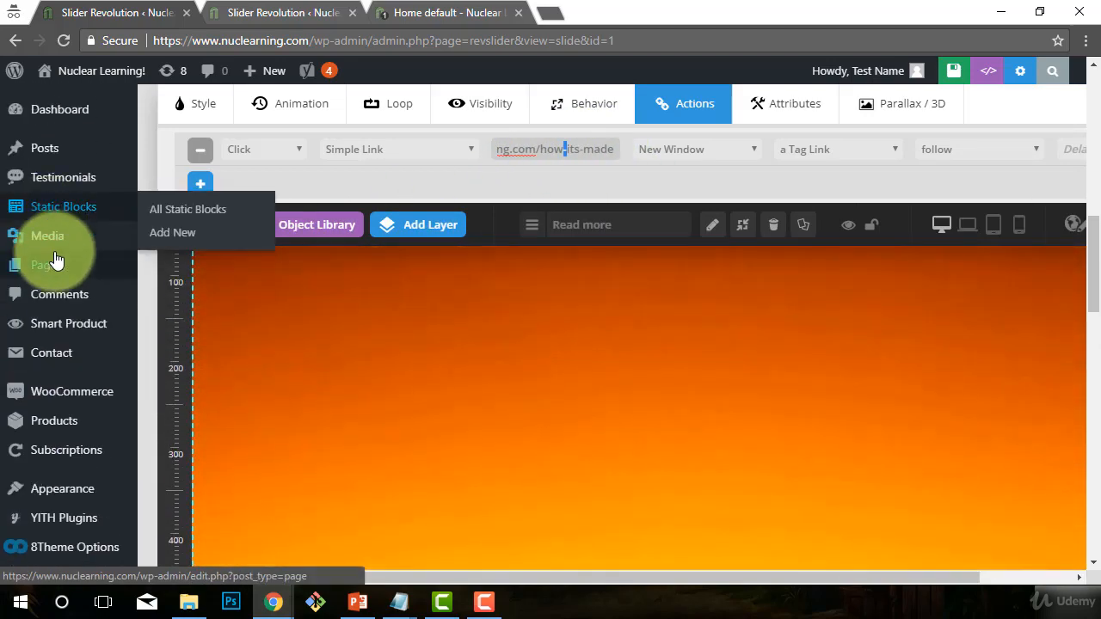
mouse_move(108, 274)
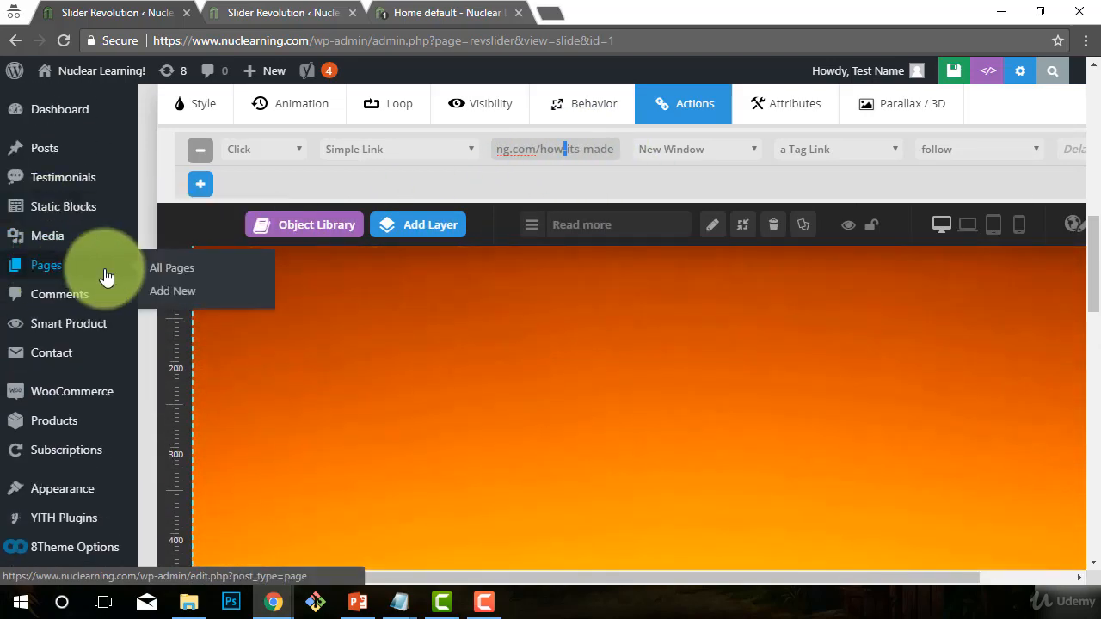
right_click(170, 294)
left_click(207, 301)
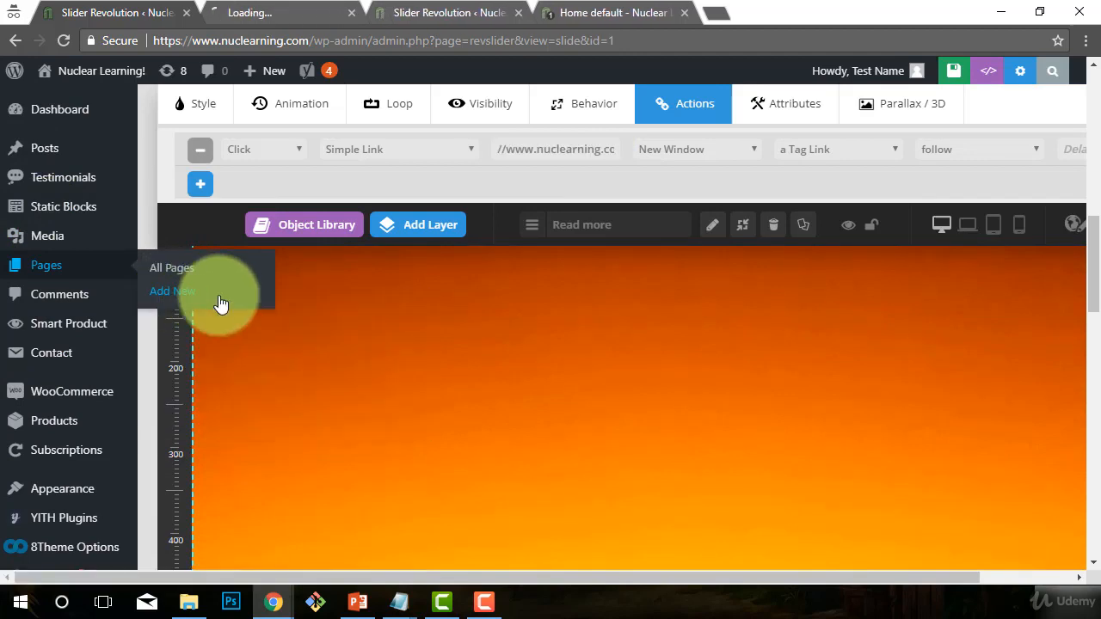
left_click(316, 15)
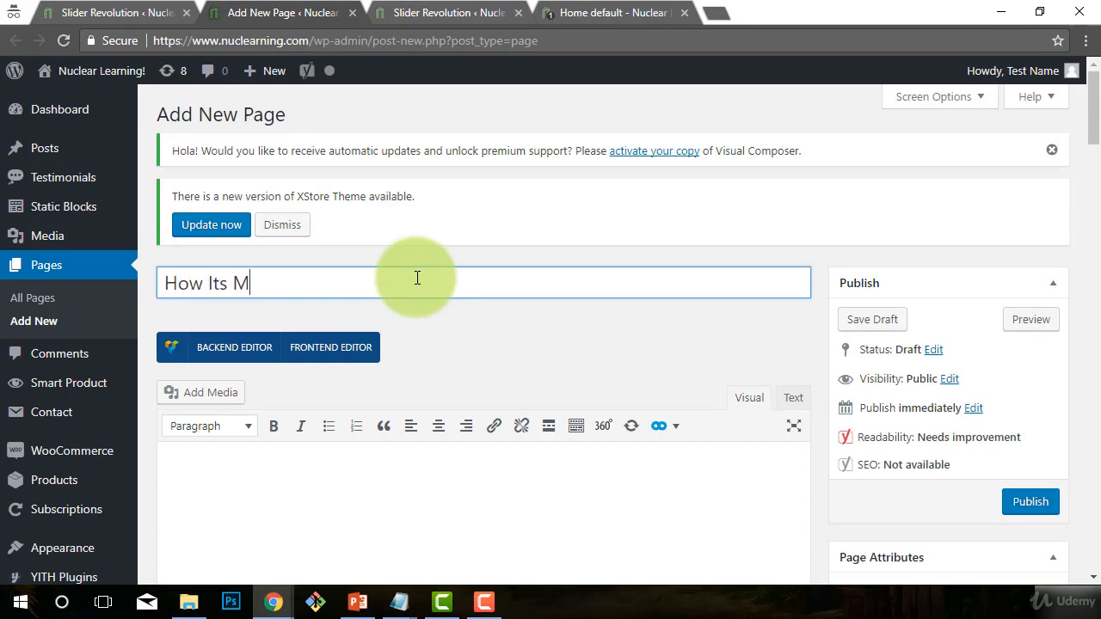
left_click(1022, 506)
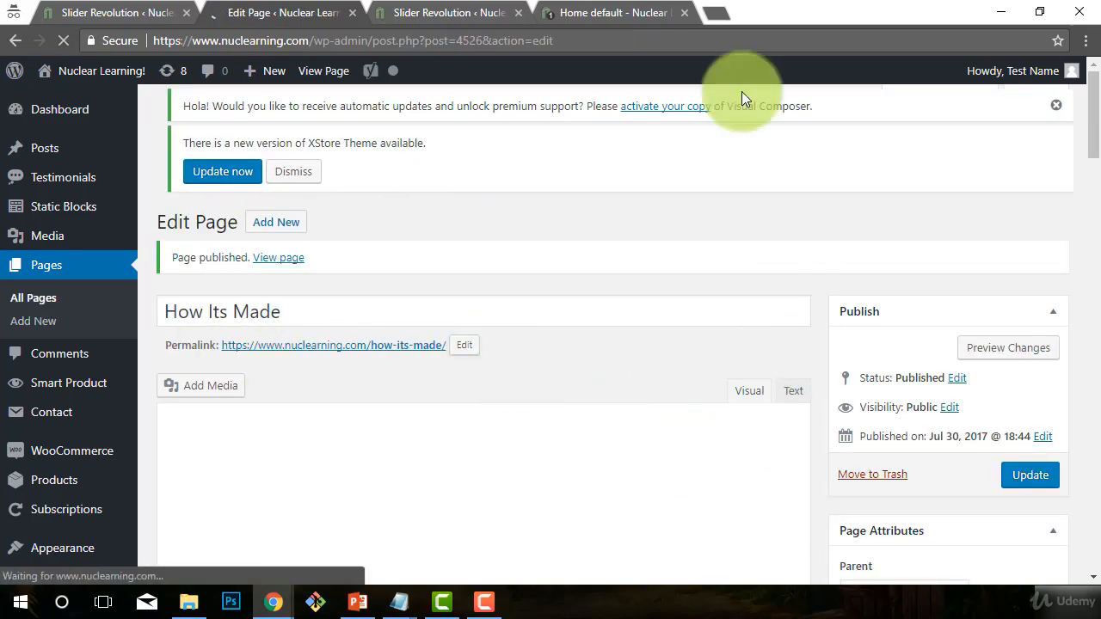
- Return to the slide editor of the "home" slider and save the slide
left_click(166, 7)
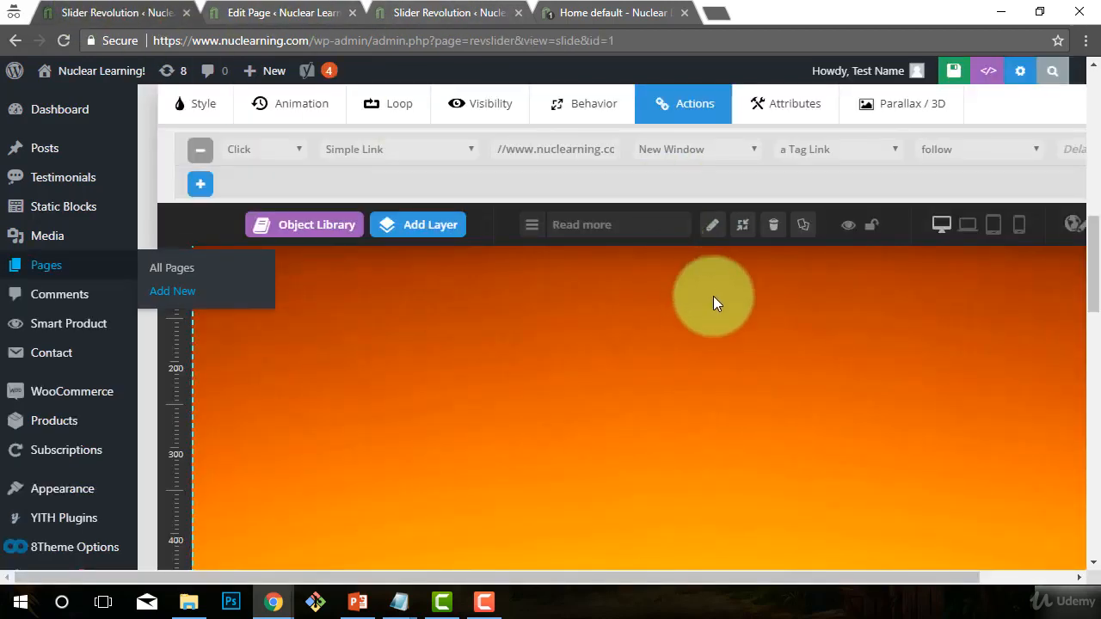
scroll(875, 398, "down", 5)
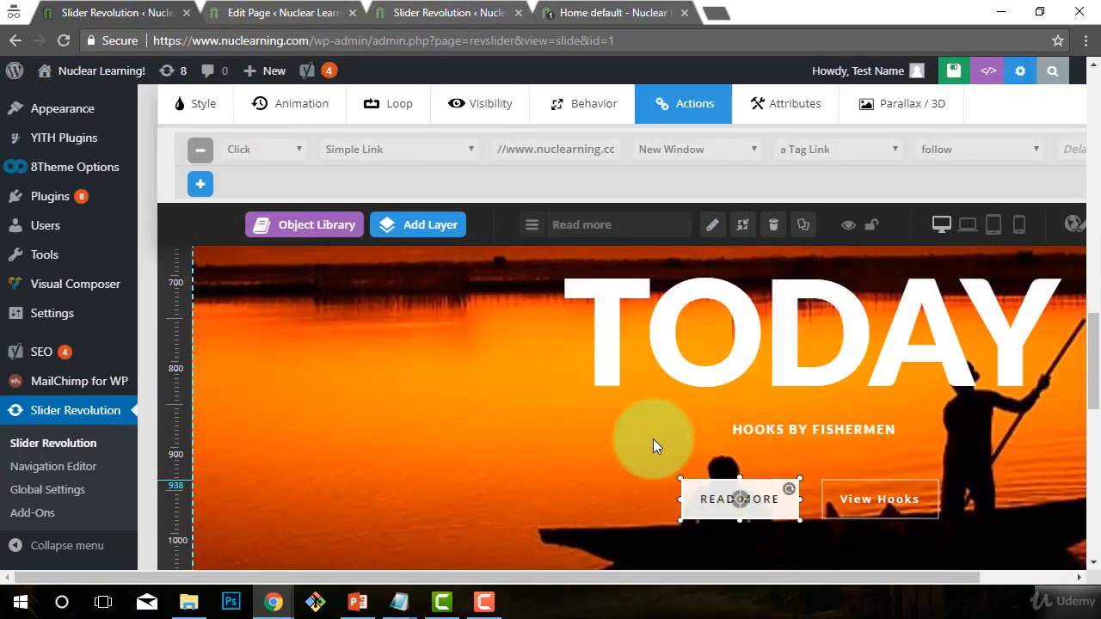
scroll(602, 430, "down", 2)
scroll(516, 430, "down", 4)
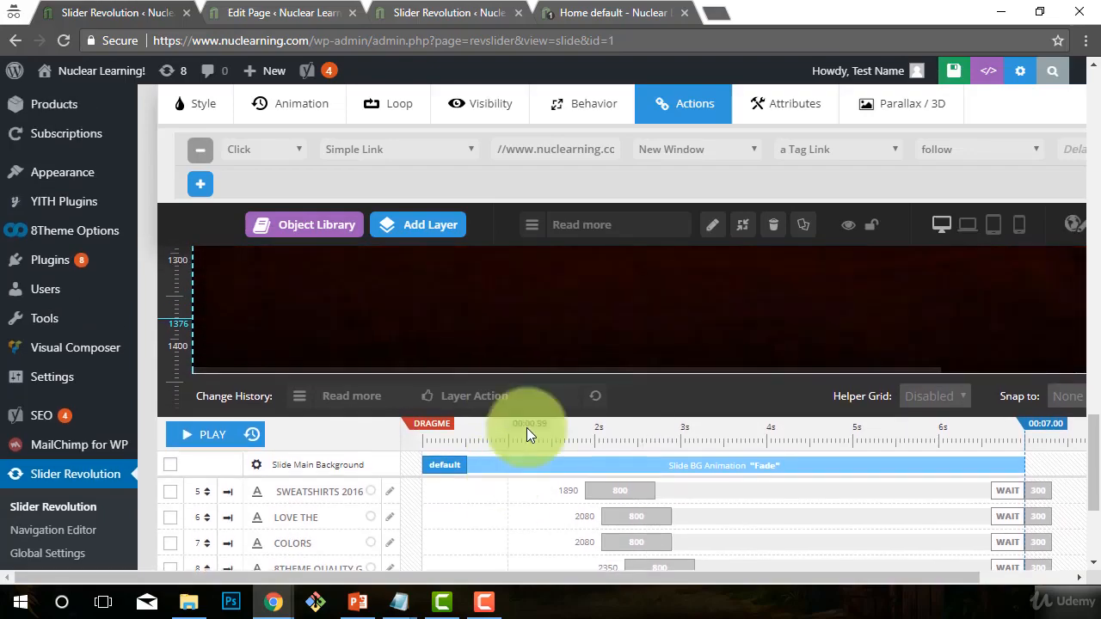
scroll(774, 448, "up", 5)
scroll(793, 452, "down", 8)
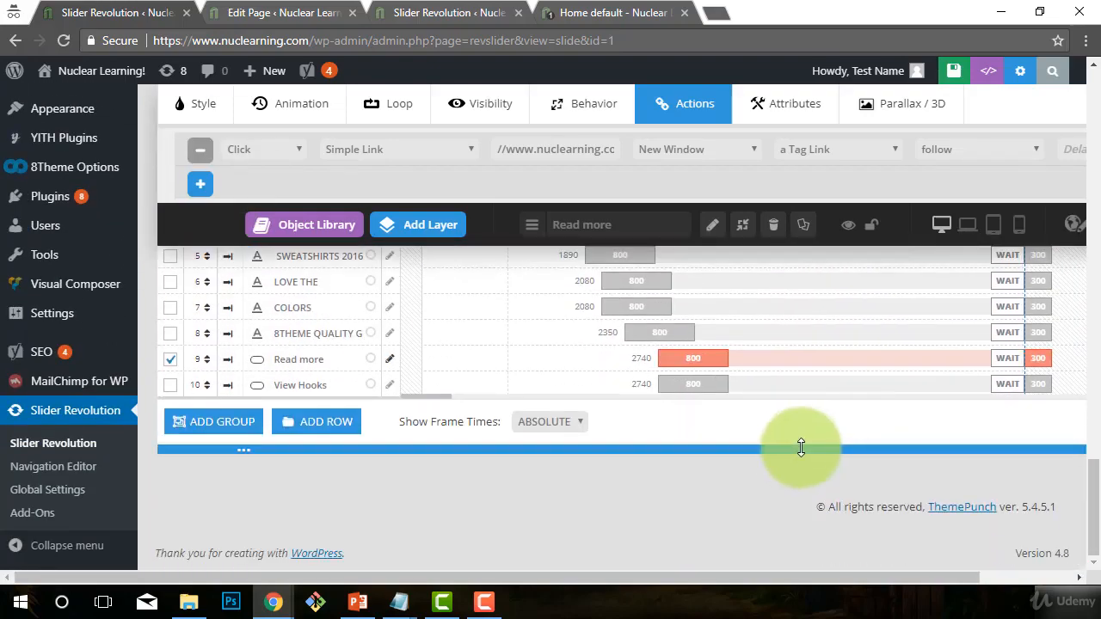
scroll(841, 436, "up", 3)
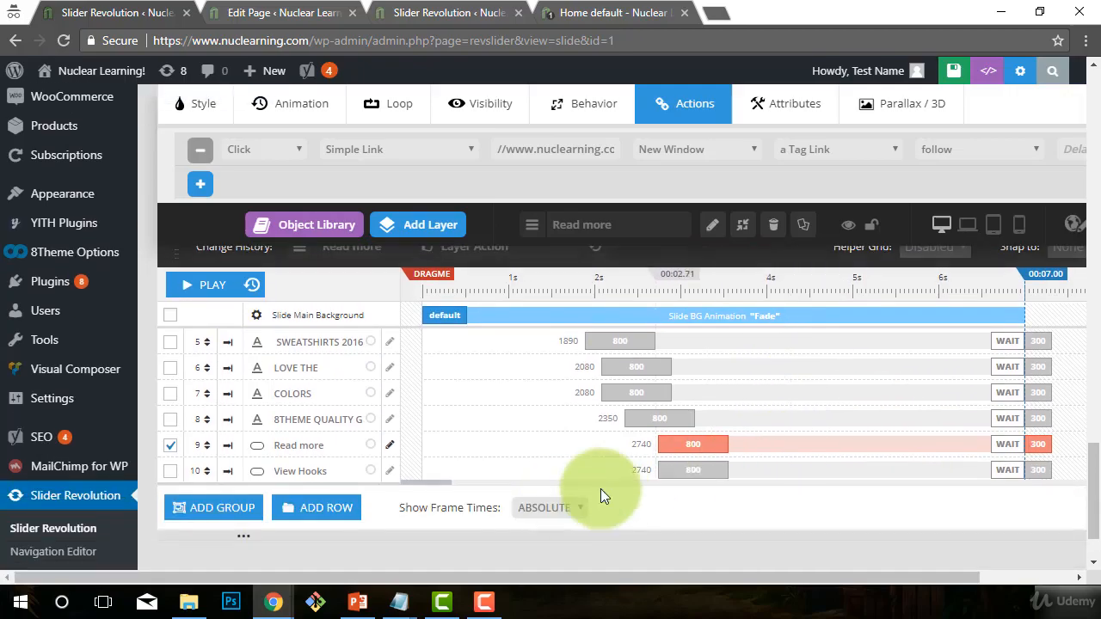
scroll(967, 315, "up", 15)
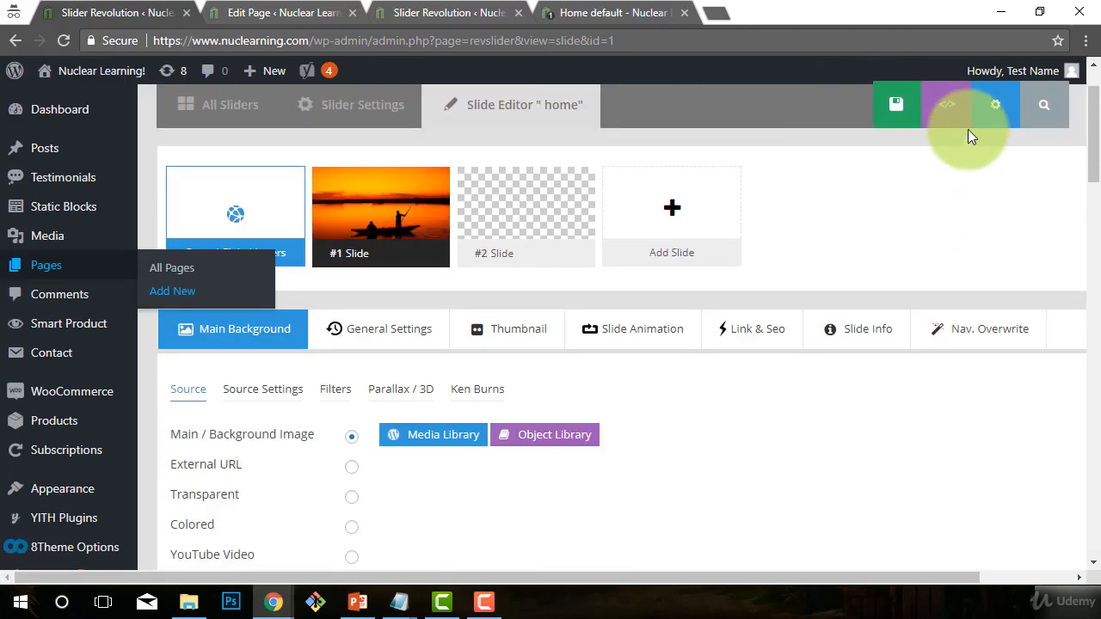
left_click(817, 104)
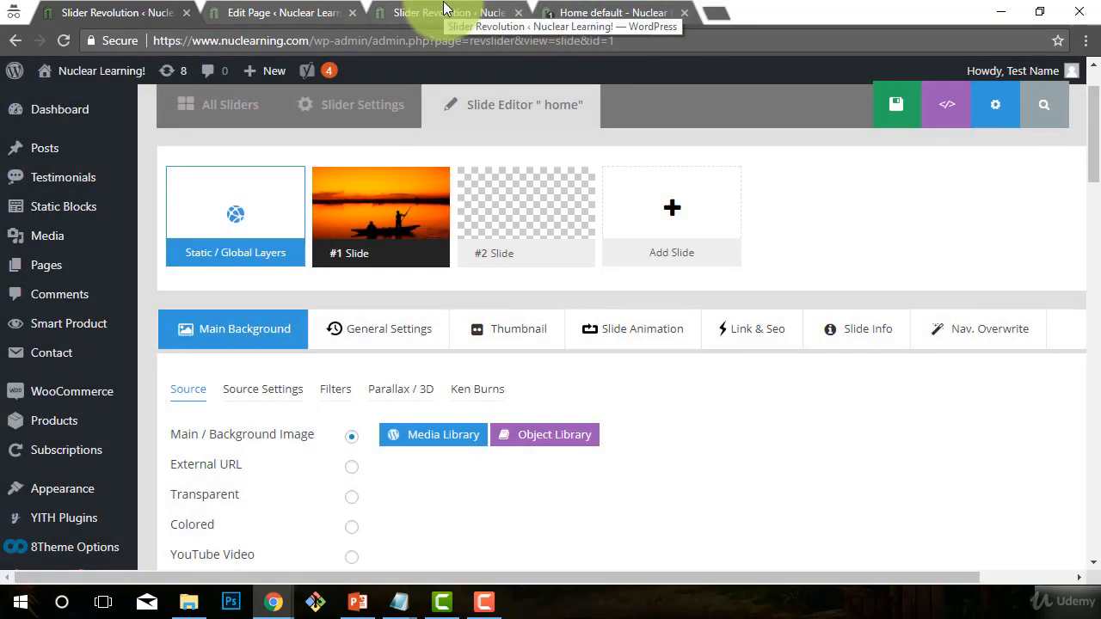
left_click(630, 11)
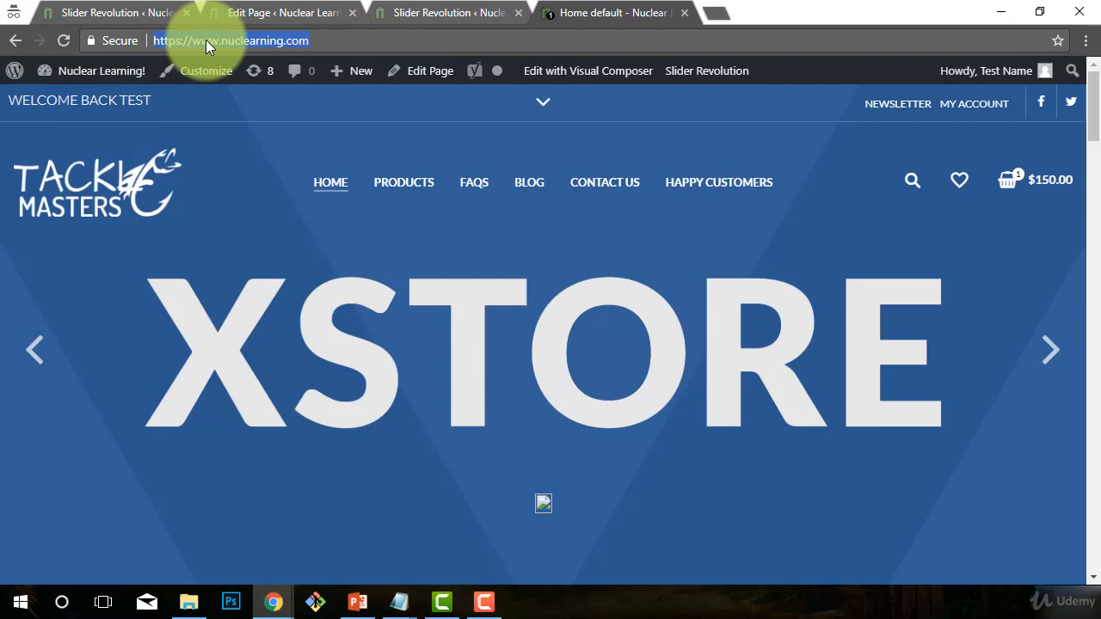
key("Return")
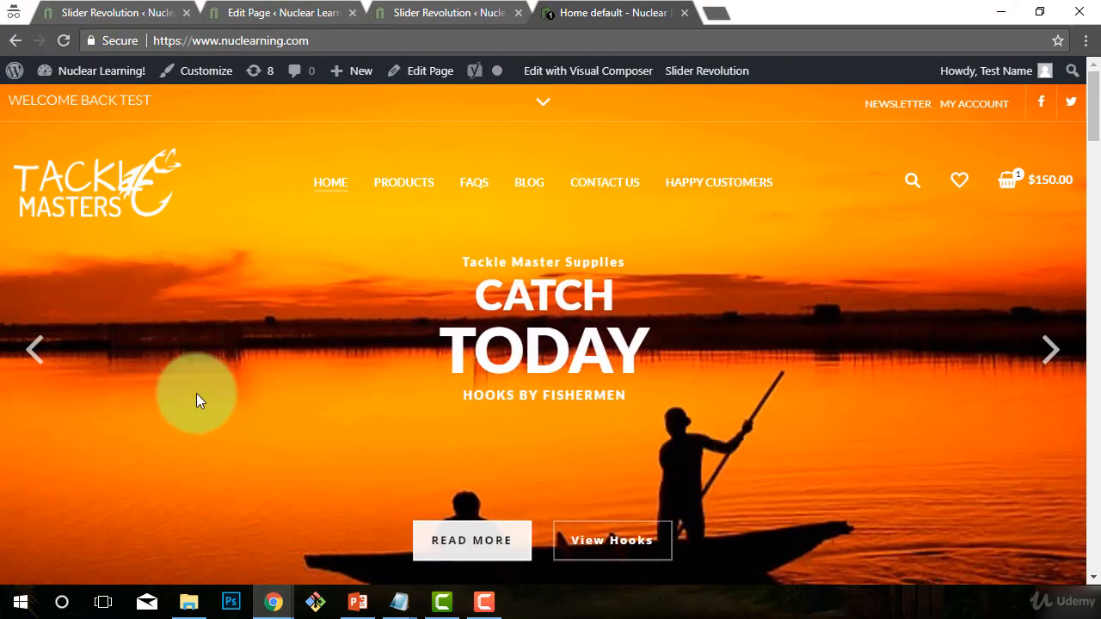
scroll(196, 393, "down", 1)
scroll(196, 393, "up", 1)
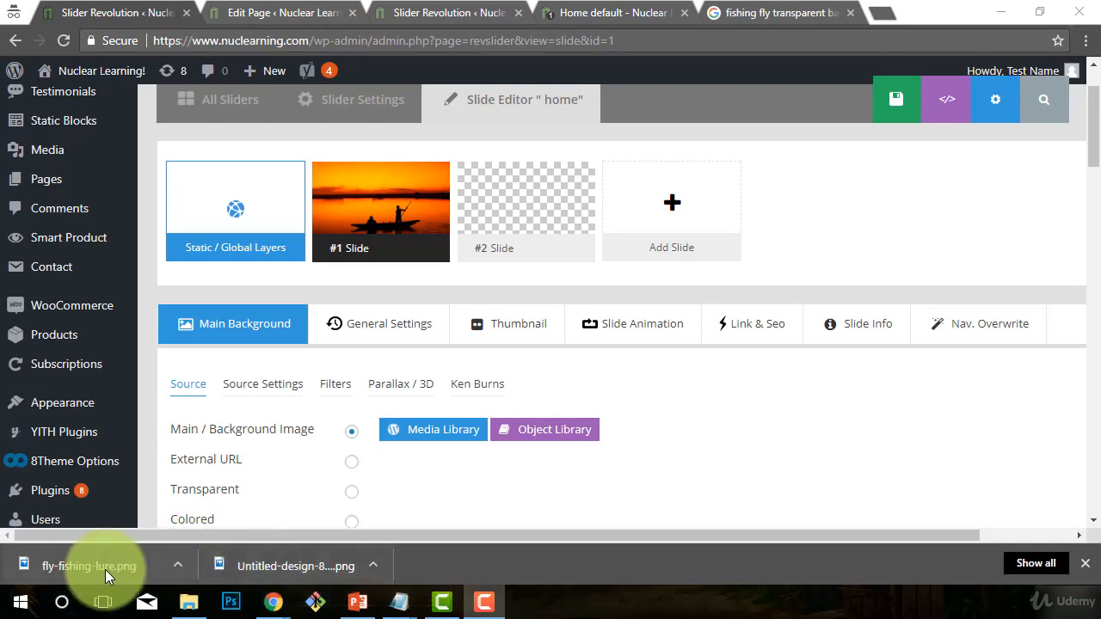
- Look over the slide list, the first slide's canvas and its layer timeline in the slide editor
scroll(615, 400, "up", 1)
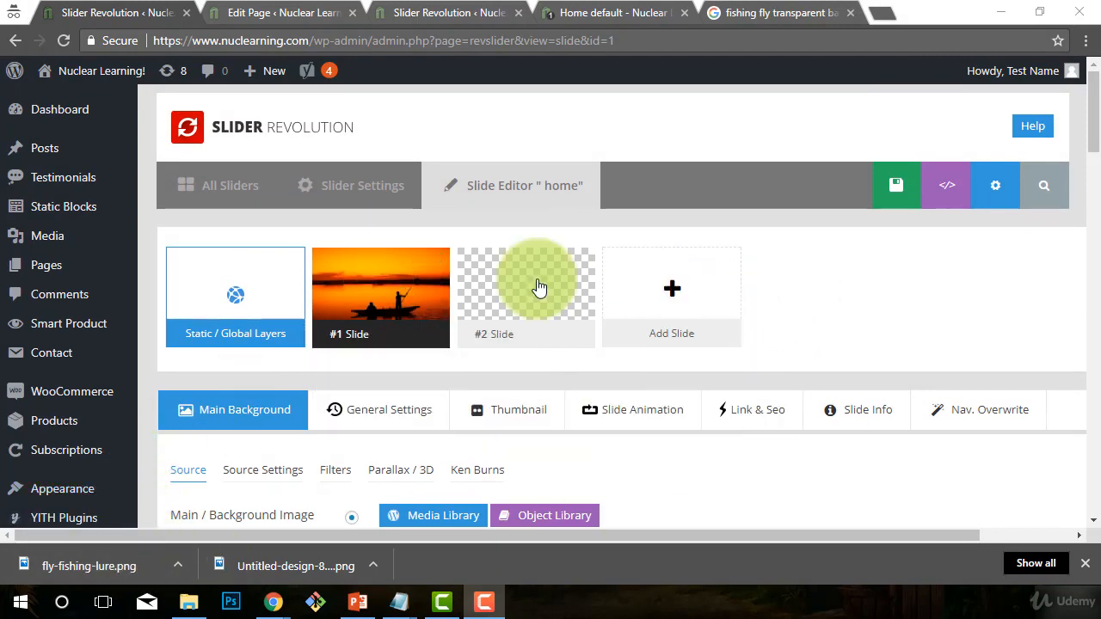
mouse_move(372, 299)
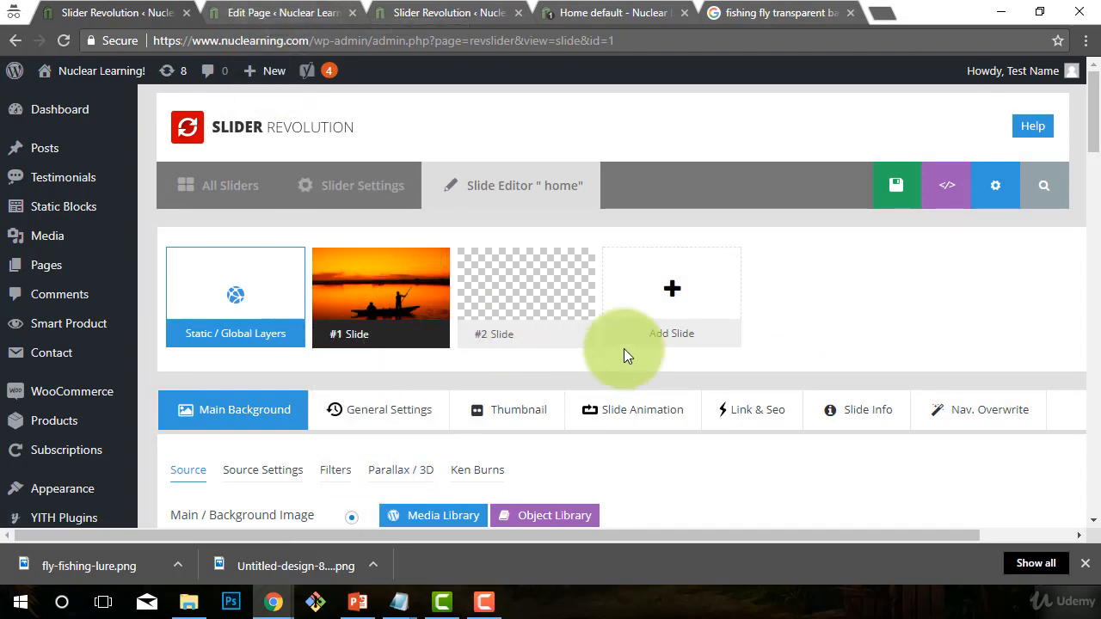
scroll(623, 348, "down", 15)
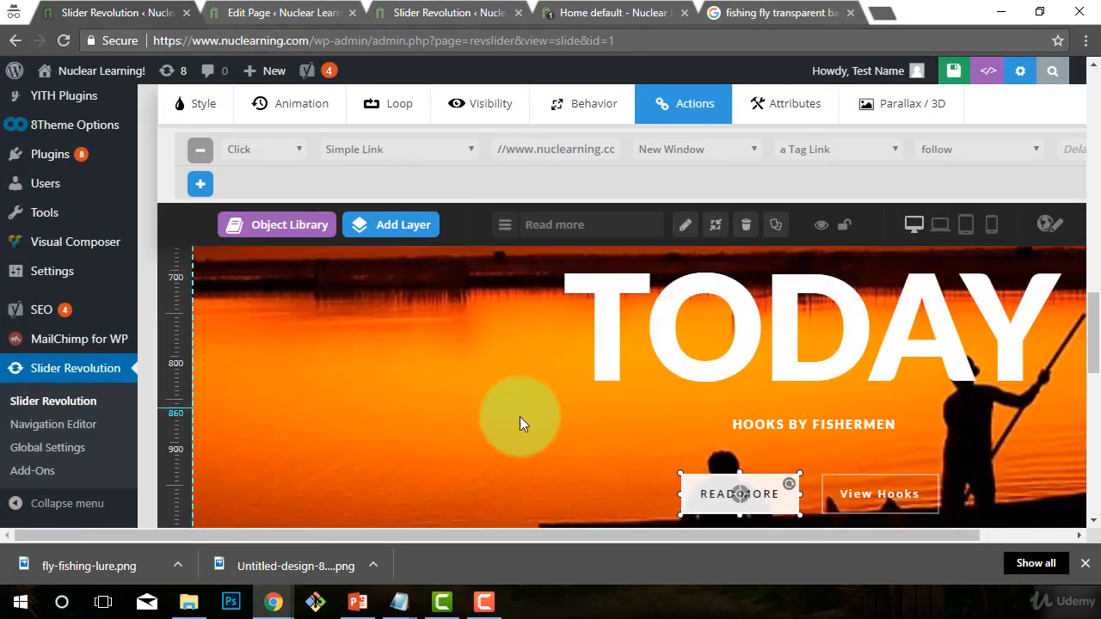
scroll(511, 430, "down", 3)
scroll(506, 443, "up", 6)
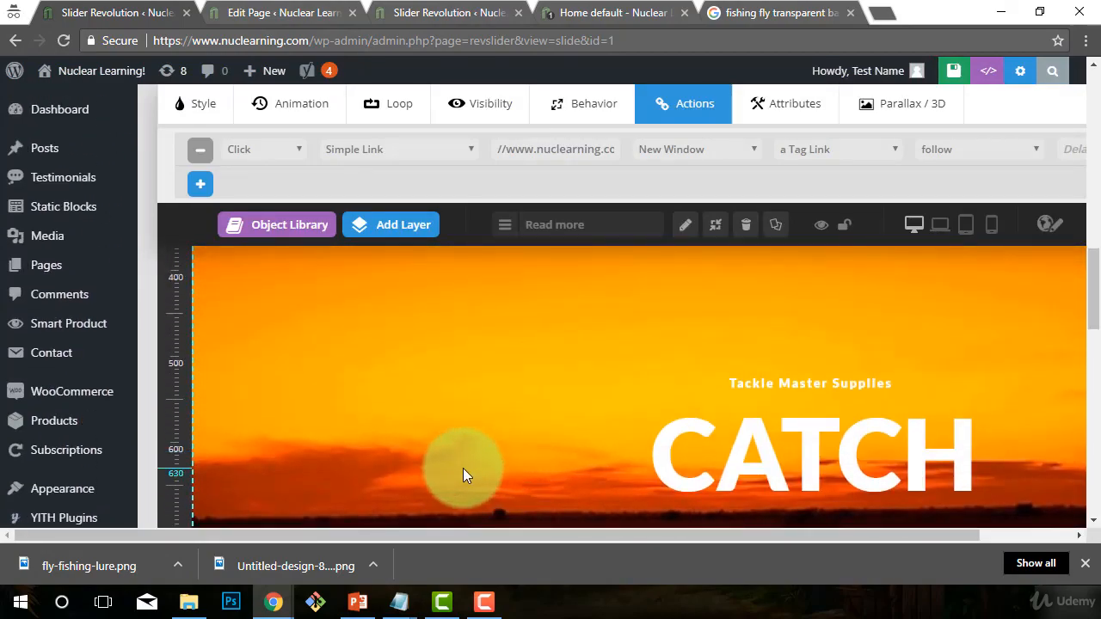
scroll(414, 511, "down", 4)
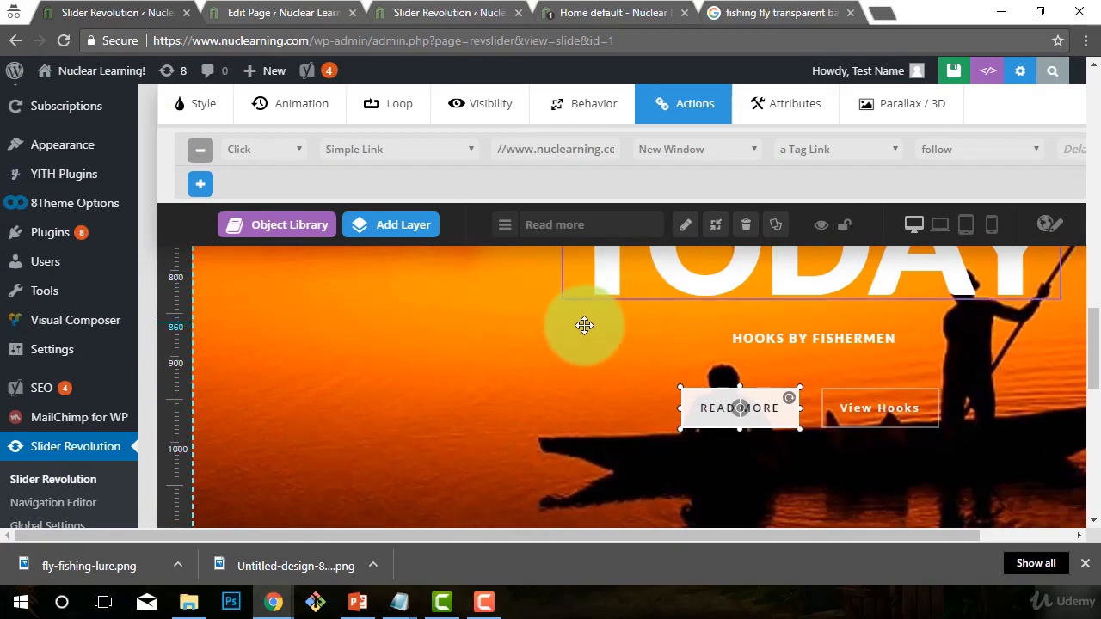
scroll(500, 377, "down", 10)
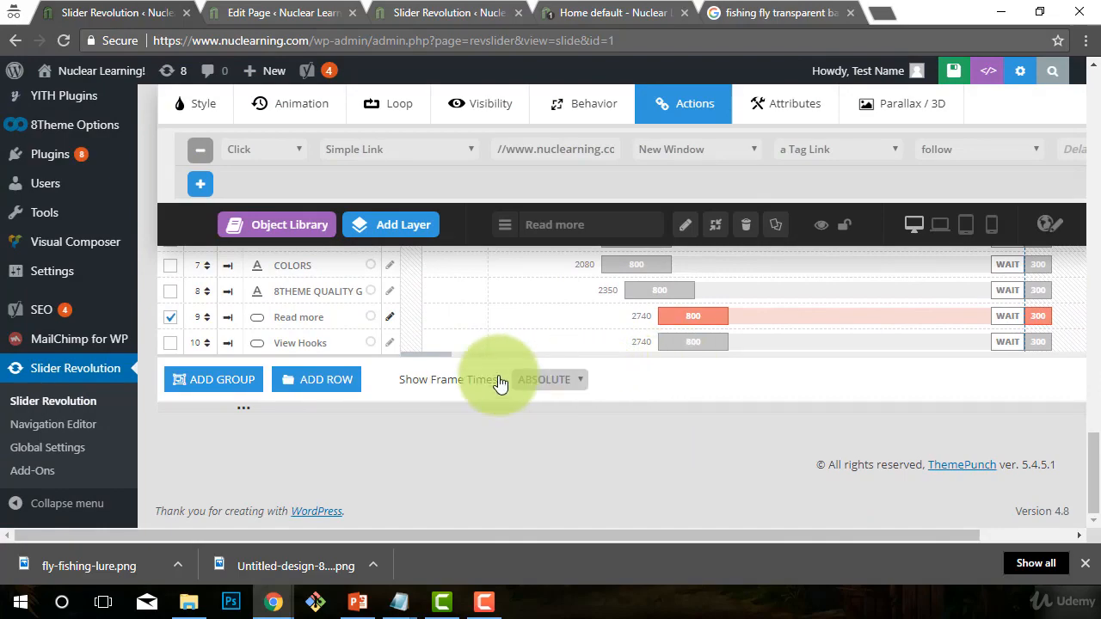
- Add an image layer, uploading fly-fishing-lure.png and Untitled-design-89-400x400.png to the media library and inserting fly-fishing-lure.png
scroll(533, 401, "up", 10)
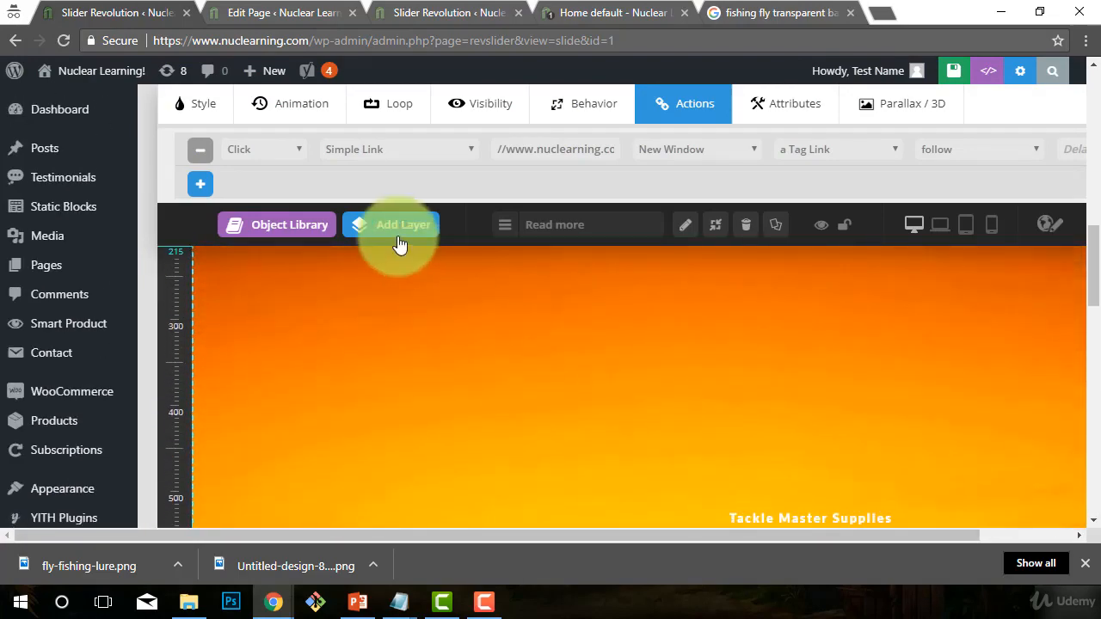
left_click(392, 226)
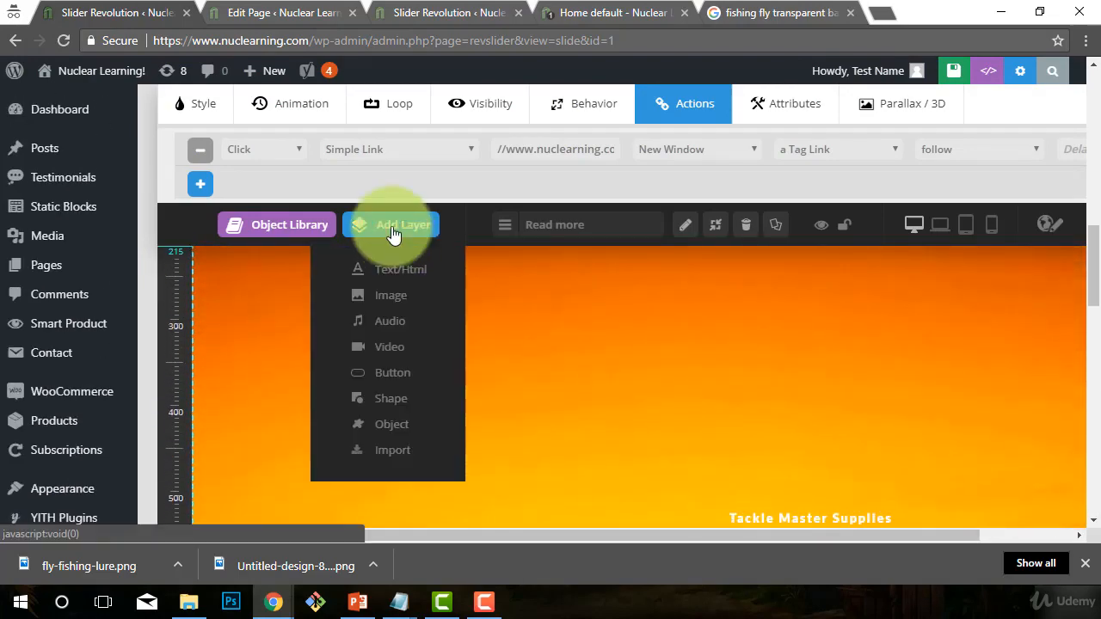
left_click(383, 295)
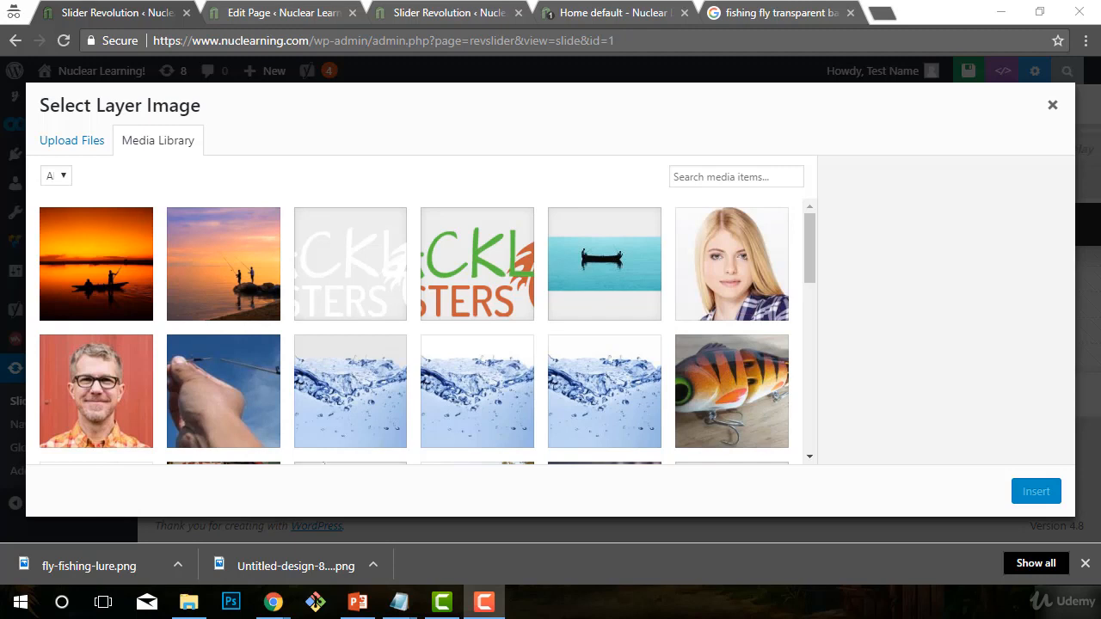
left_click_drag(89, 565, 468, 305)
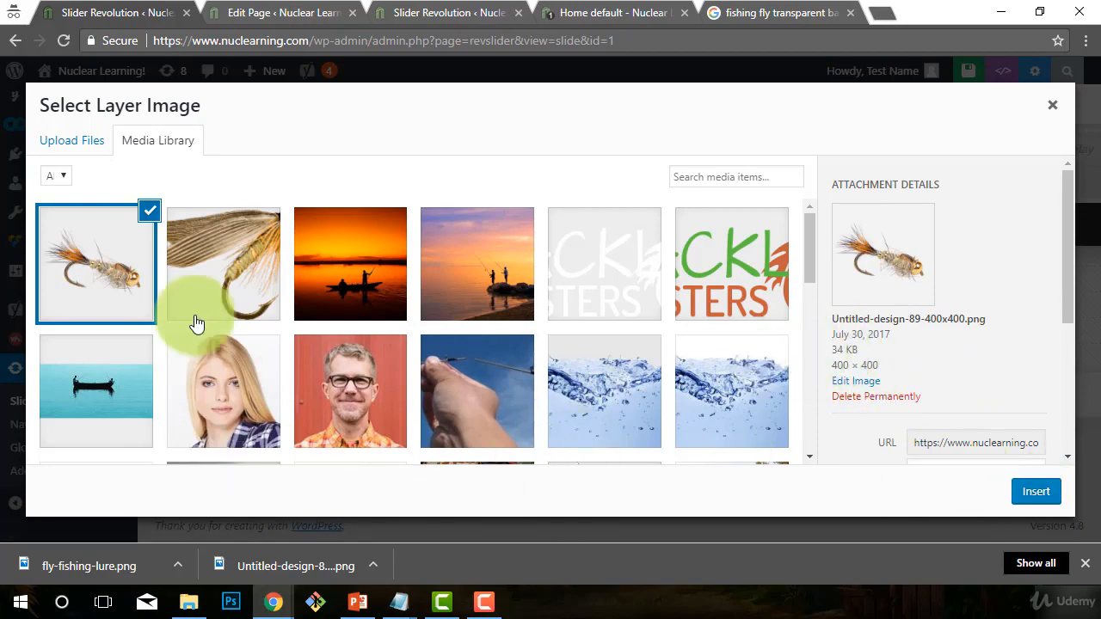
left_click(216, 267)
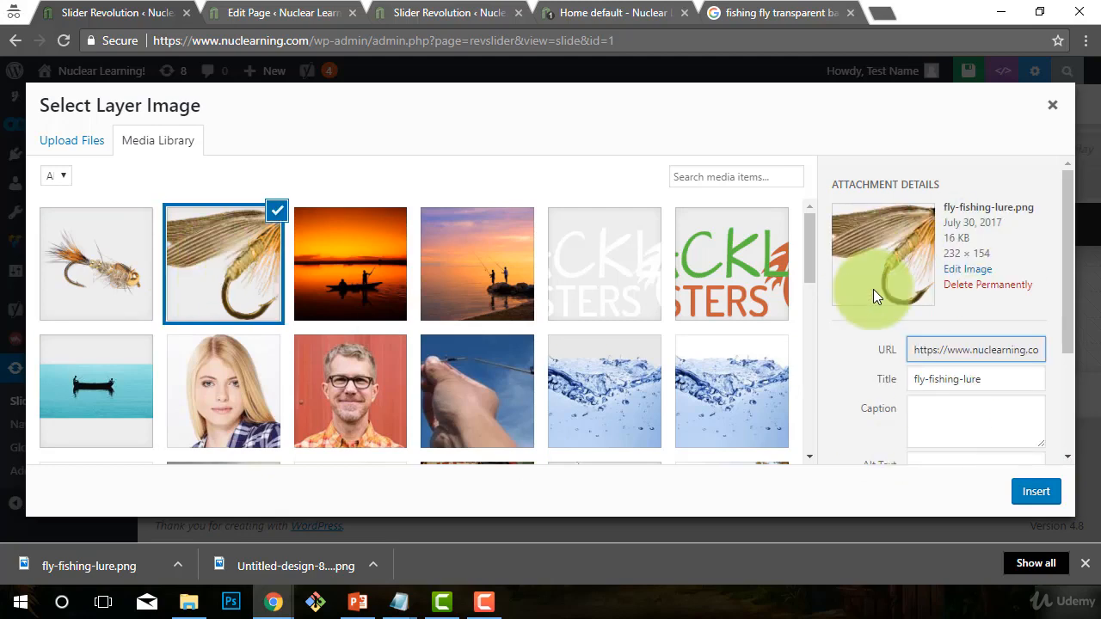
left_click(1007, 492)
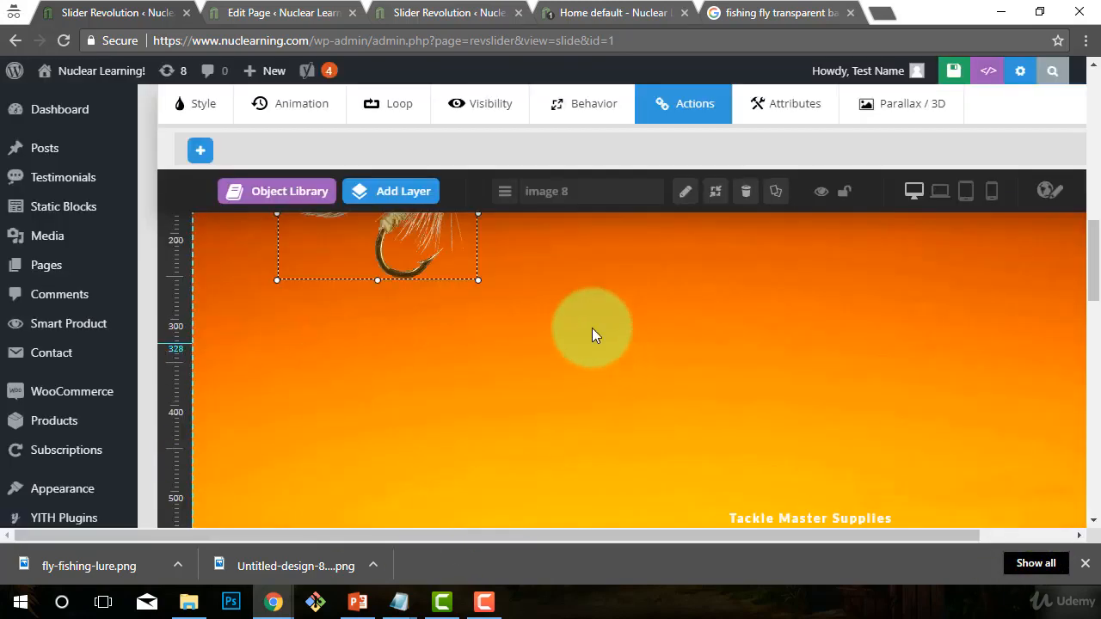
- Move the fishing lure image down the slide to the open water beside the READ MORE button, below and left of TODAY
scroll(592, 334, "up", 2)
left_click_drag(402, 370, 455, 467)
scroll(590, 381, "down", 6)
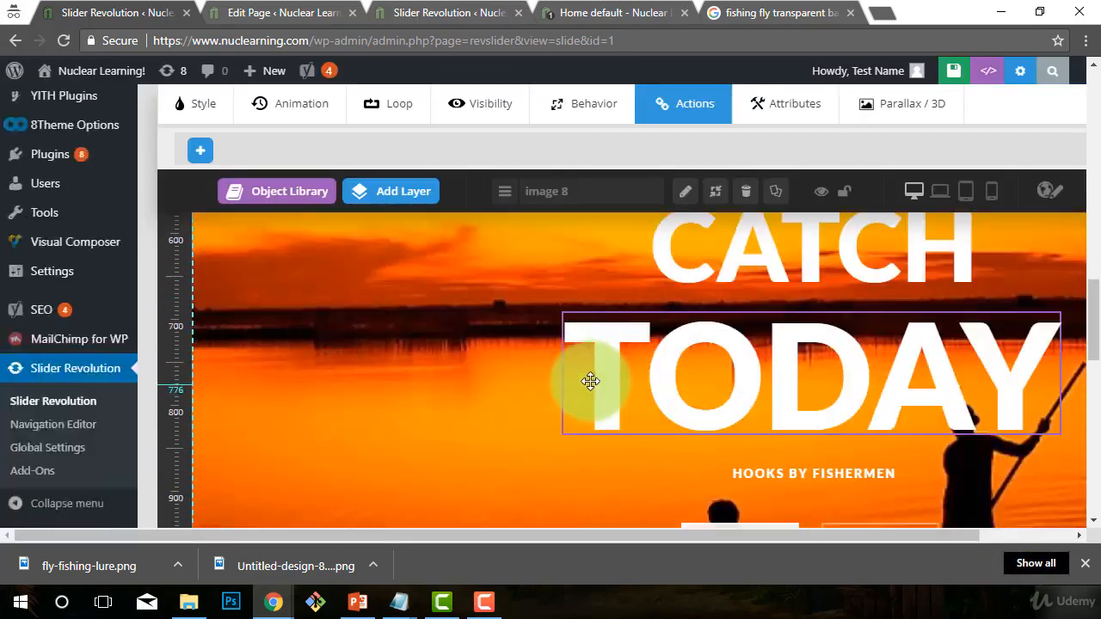
scroll(590, 381, "up", 4)
left_click_drag(451, 297, 424, 486)
scroll(507, 393, "down", 4)
scroll(486, 323, "up", 2)
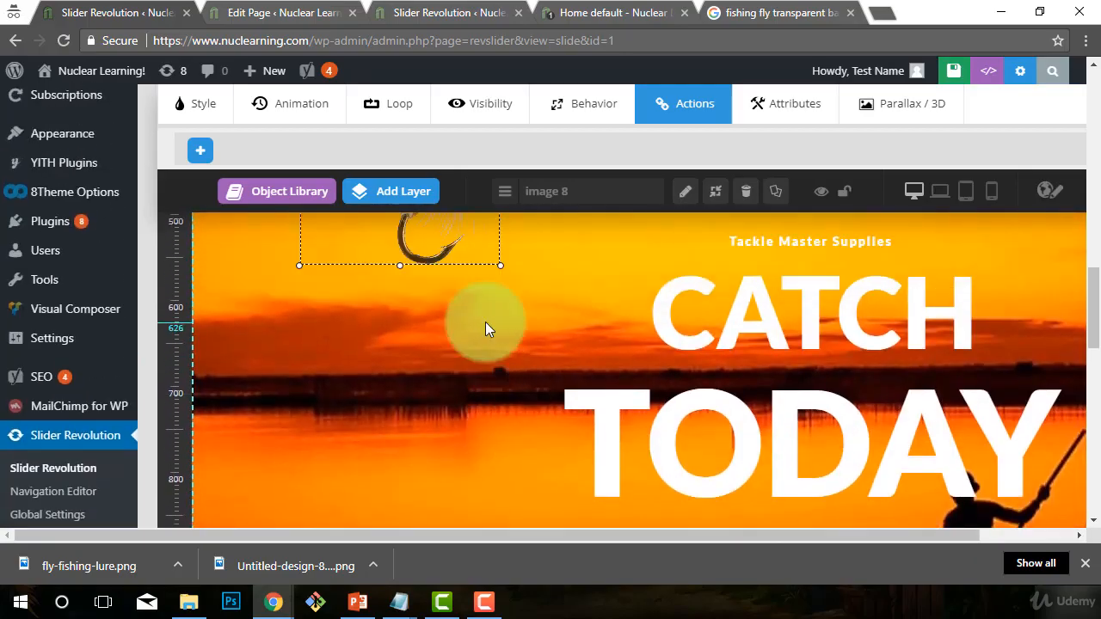
left_click_drag(439, 322, 473, 491)
scroll(552, 422, "down", 3)
left_click_drag(479, 246, 470, 377)
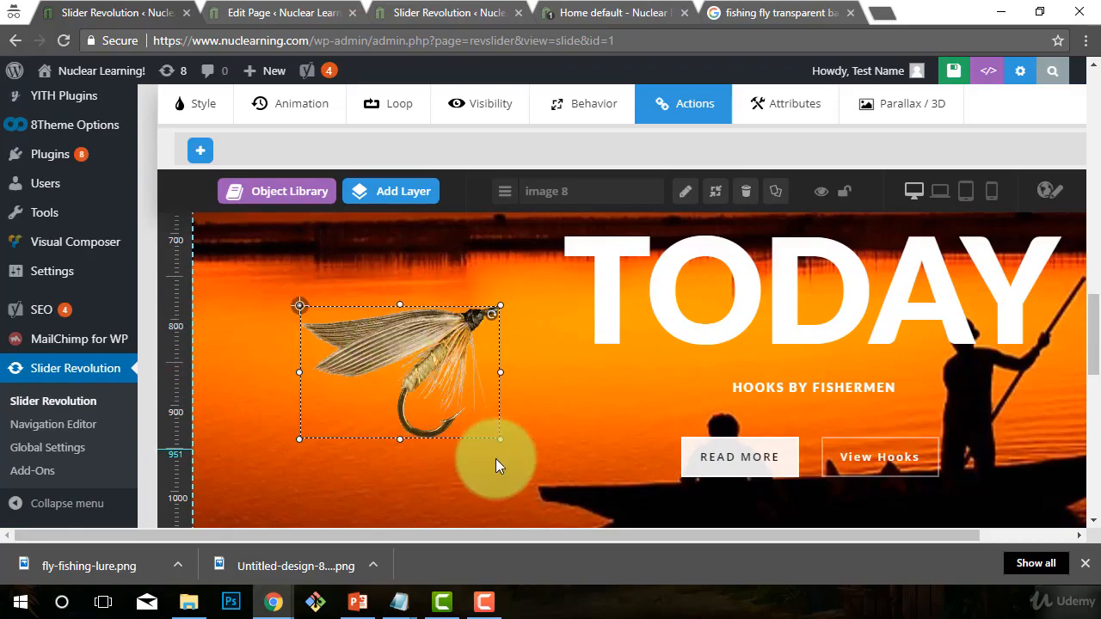
left_click_drag(438, 388, 453, 414)
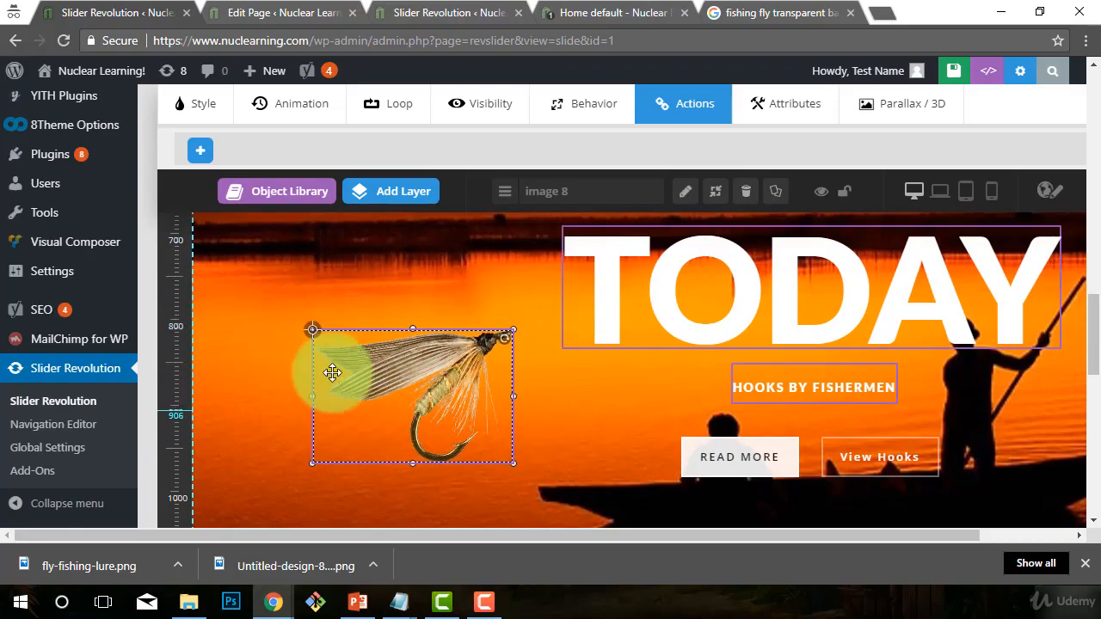
- Nudge the fishing lure image up and slightly to the right, so it sits beside the lower part of TODAY
scroll(586, 436, "down", 2)
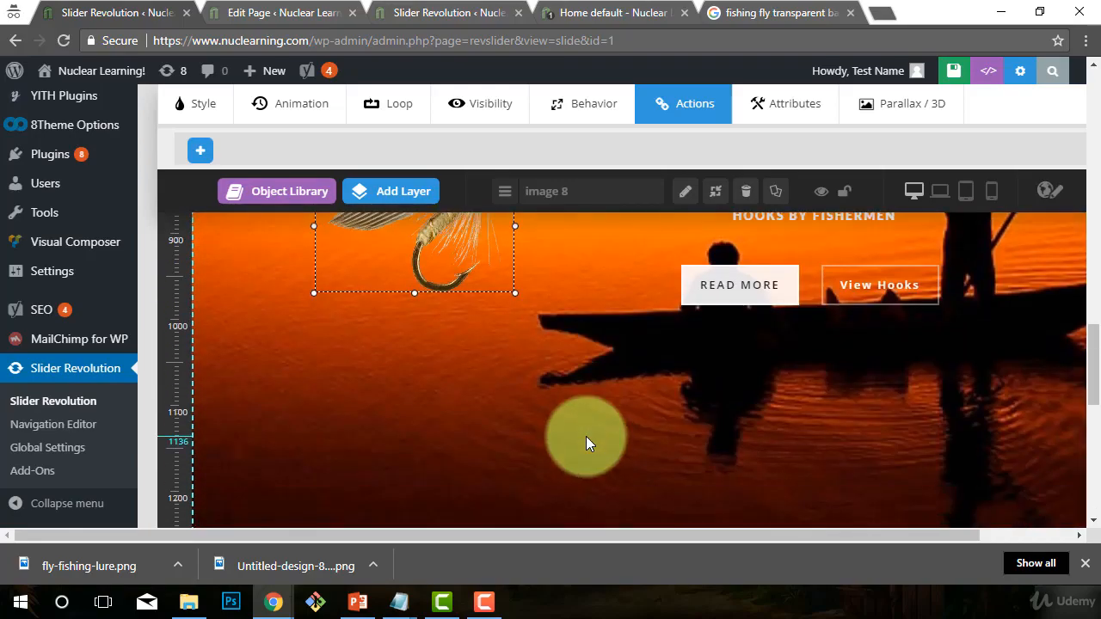
scroll(585, 437, "up", 2)
left_click_drag(455, 388, 467, 338)
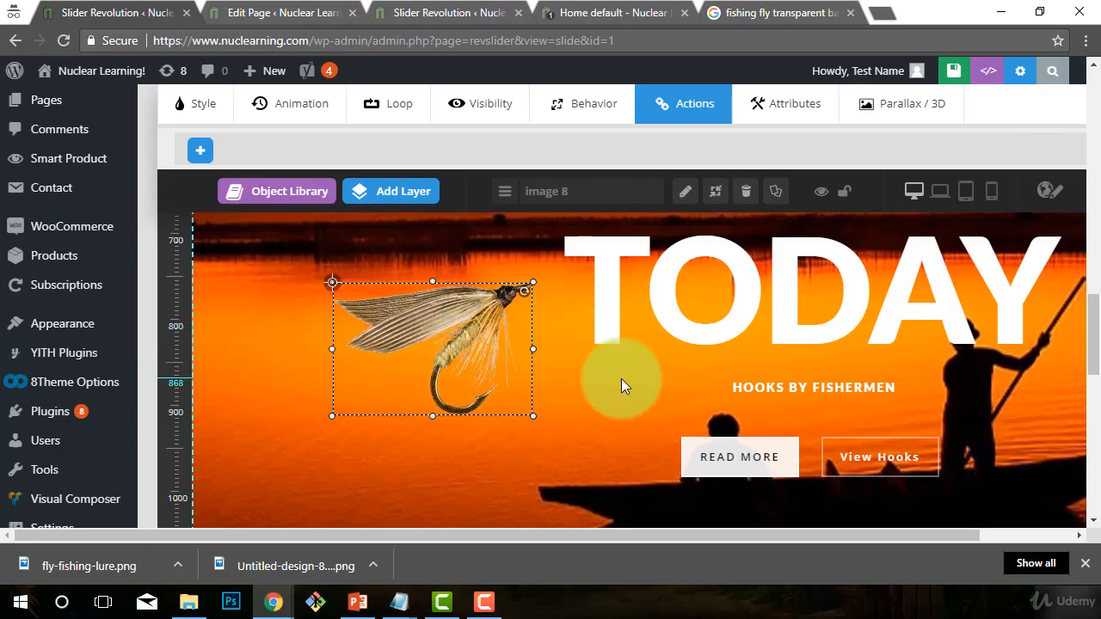
- Delay the lure image layer's start on the timeline to 2880 ms, just after the two button layers begin
scroll(488, 466, "down", 10)
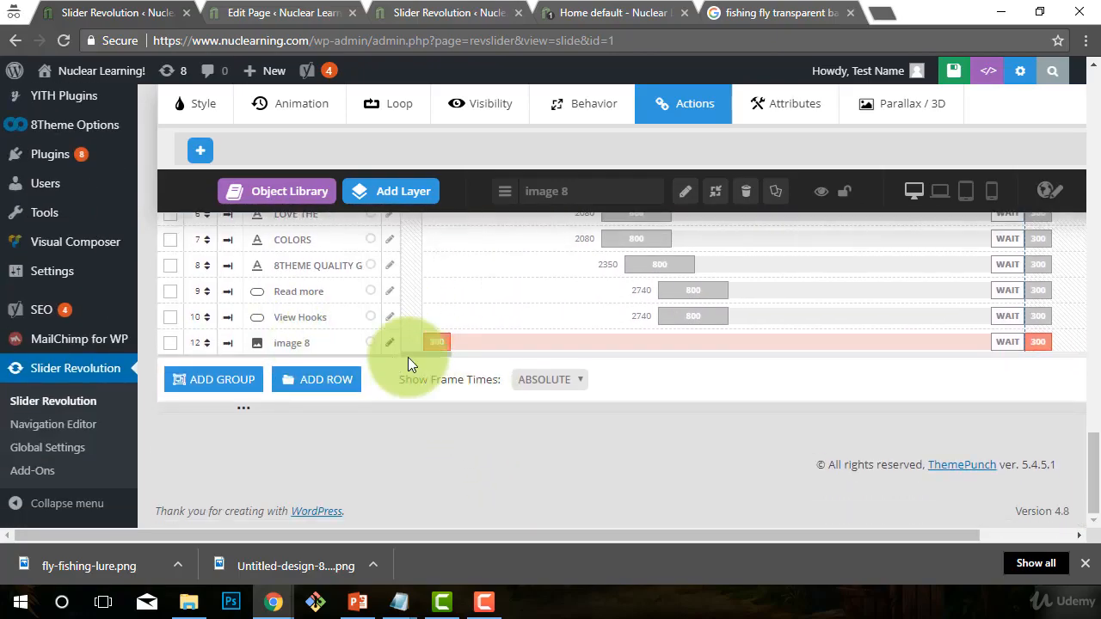
left_click_drag(439, 343, 686, 335)
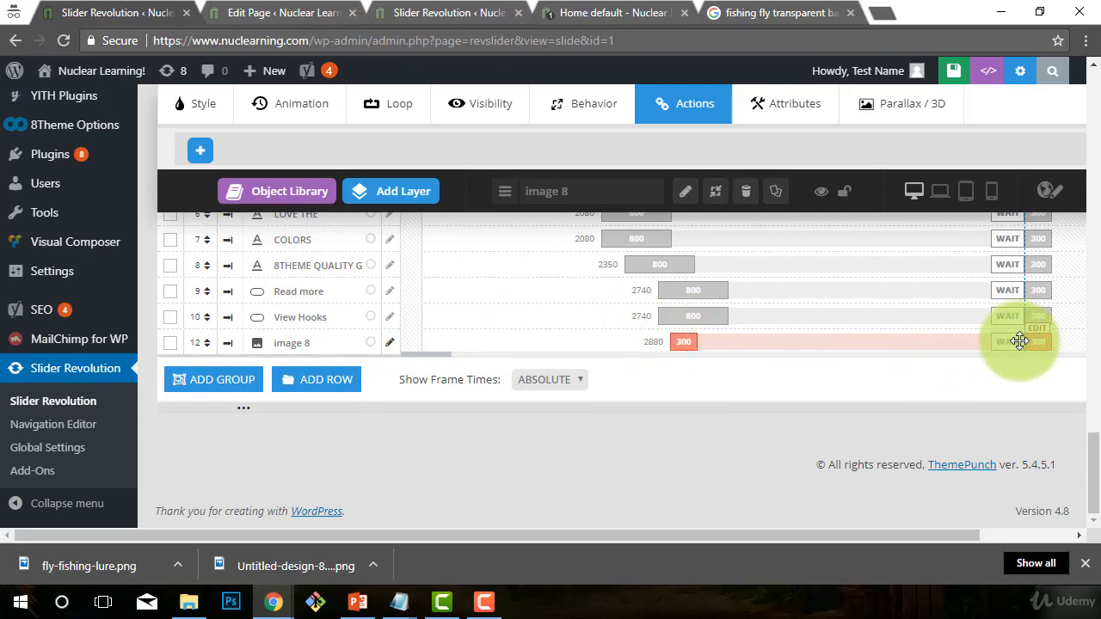
scroll(932, 357, "up", 1)
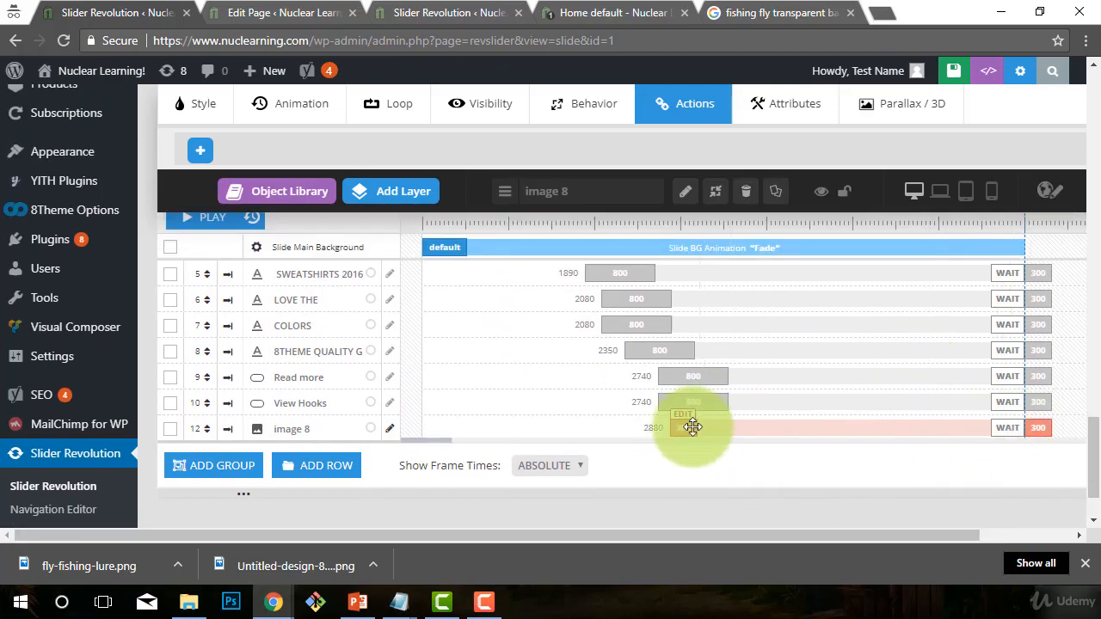
scroll(374, 314, "up", 4)
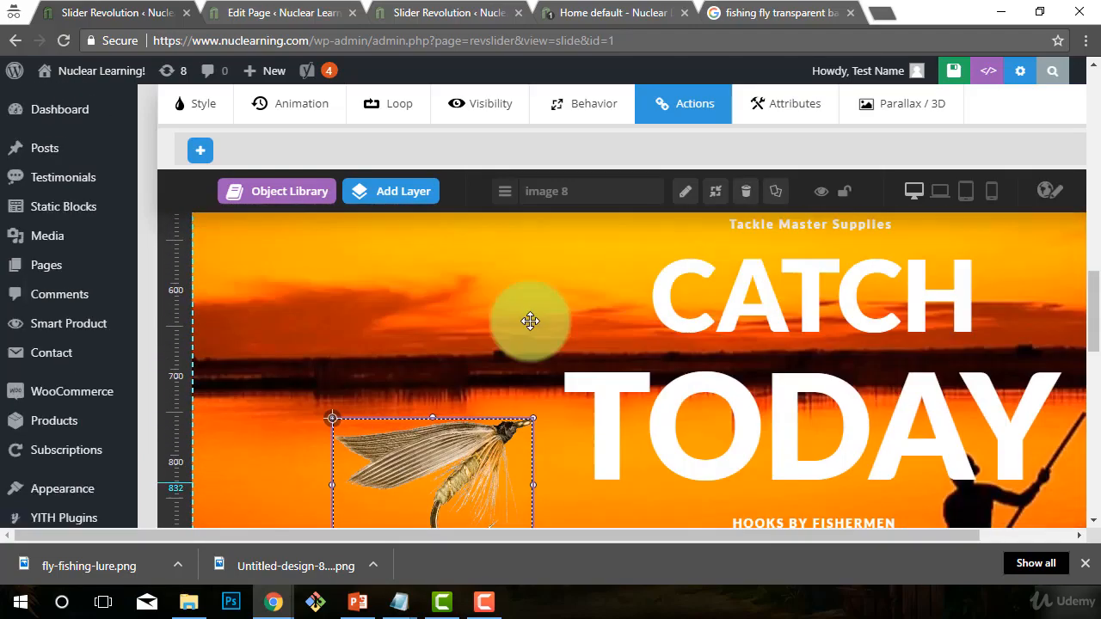
- Set the lure layer's entrance animation to Long-From-Left with an animation speed of 1200 ms
scroll(528, 320, "down", 2)
left_click(305, 107)
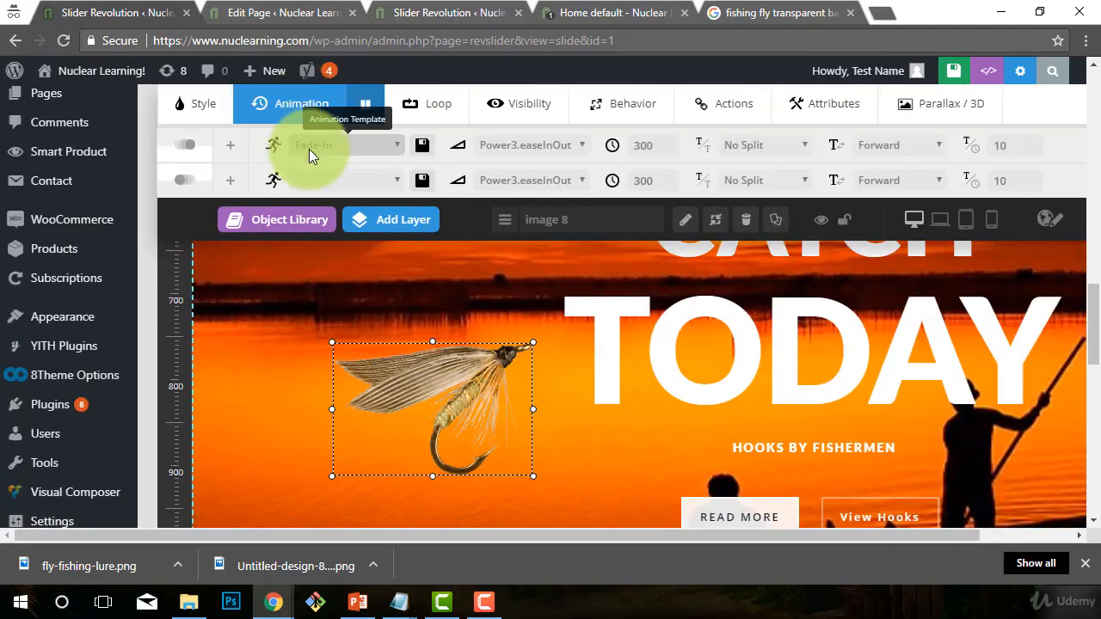
left_click(392, 144)
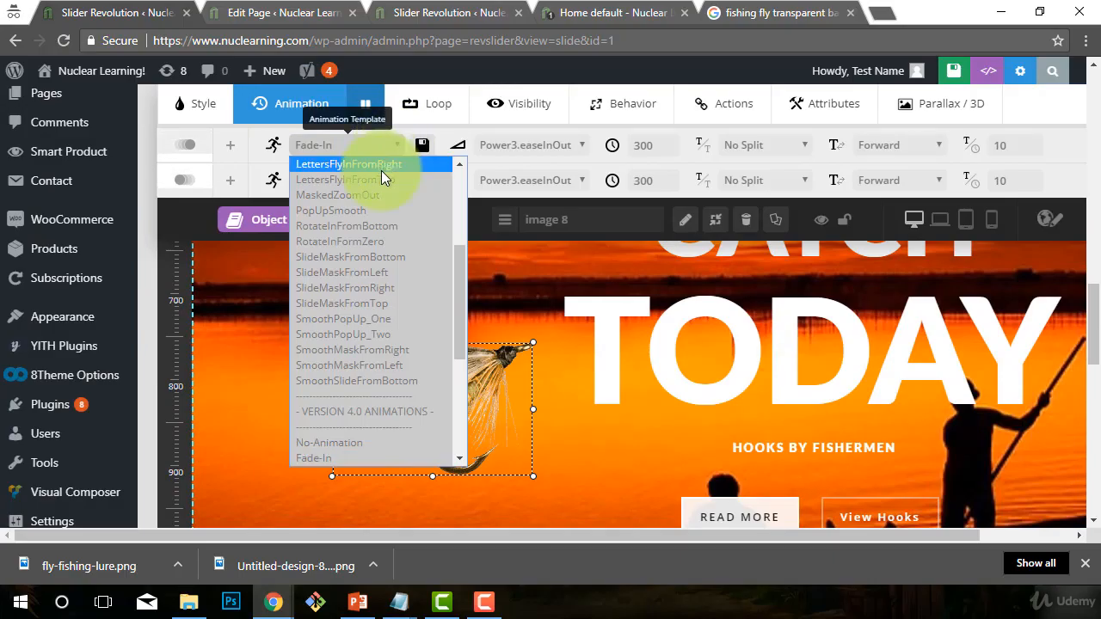
scroll(374, 215, "down", 3)
scroll(373, 213, "down", 2)
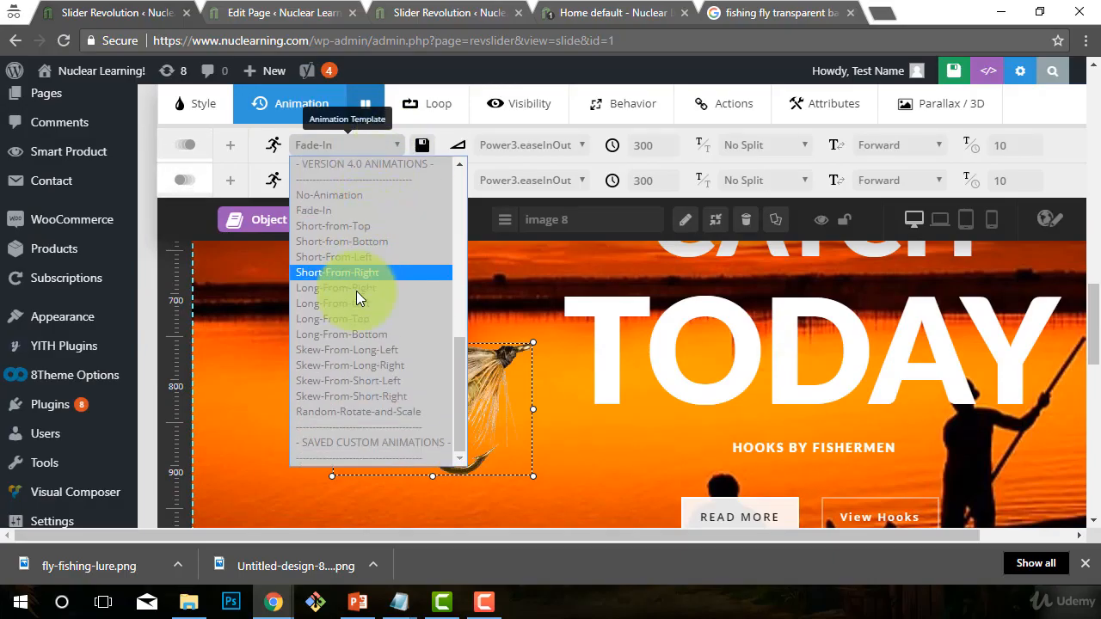
scroll(355, 305, "up", 5)
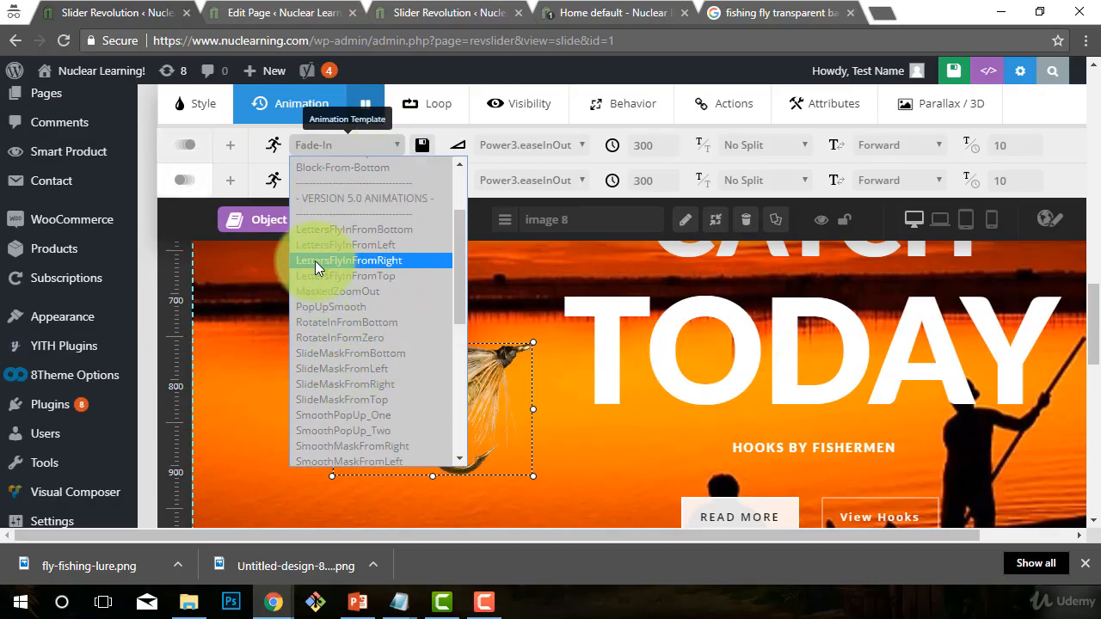
scroll(380, 366, "up", 5)
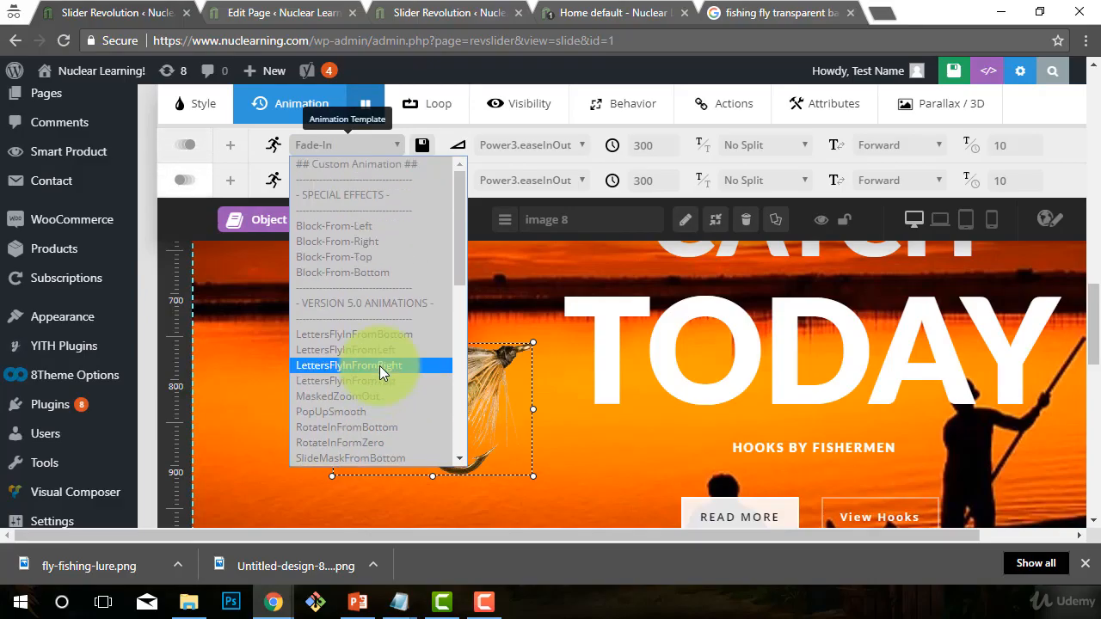
scroll(379, 366, "down", 8)
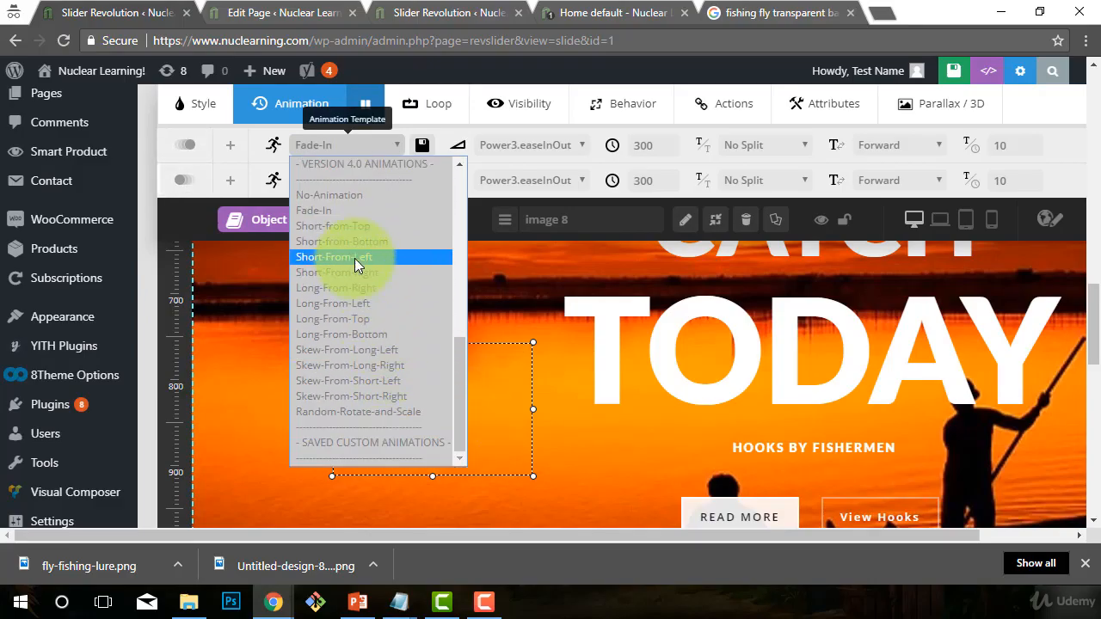
left_click(332, 303)
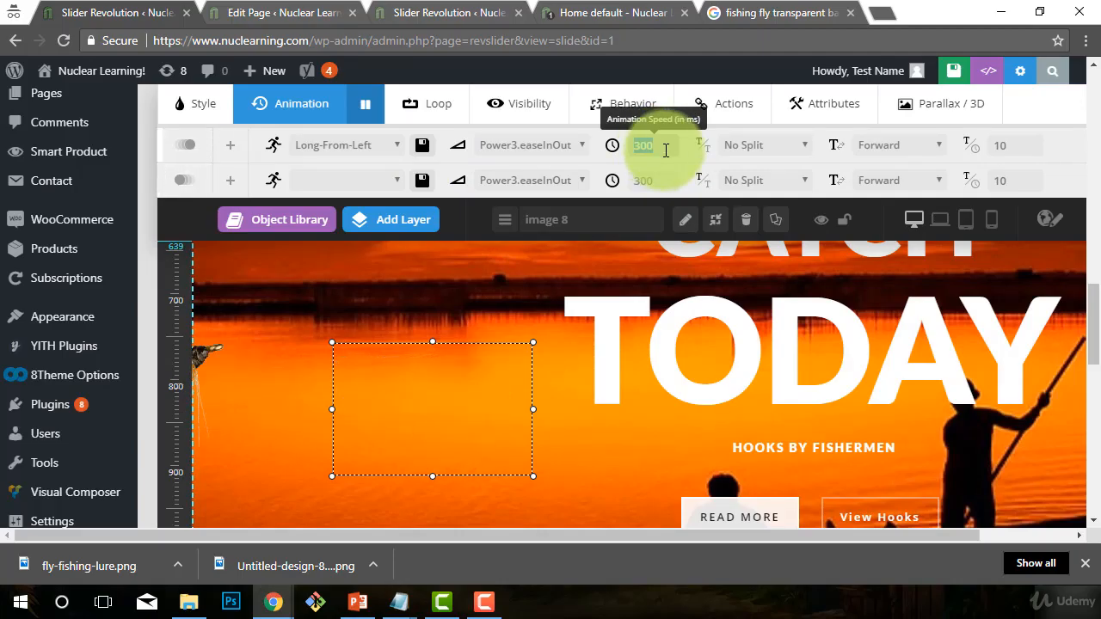
type("8")
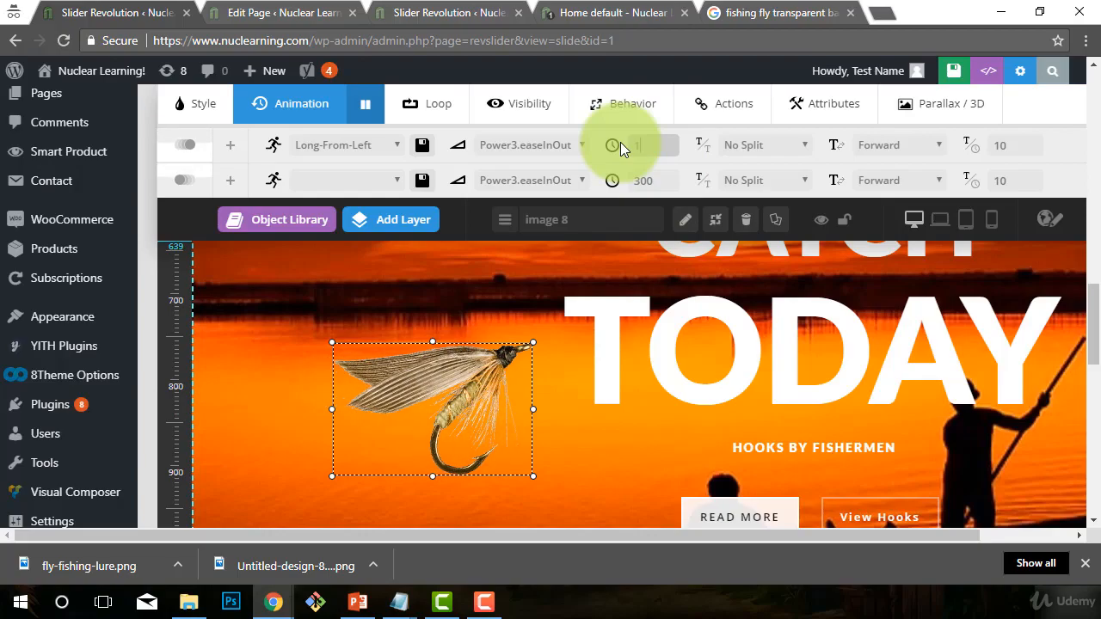
type("1200")
- Move the lure layer's exit frame earlier on the timeline, ahead of the other layers' exits
left_click(670, 182)
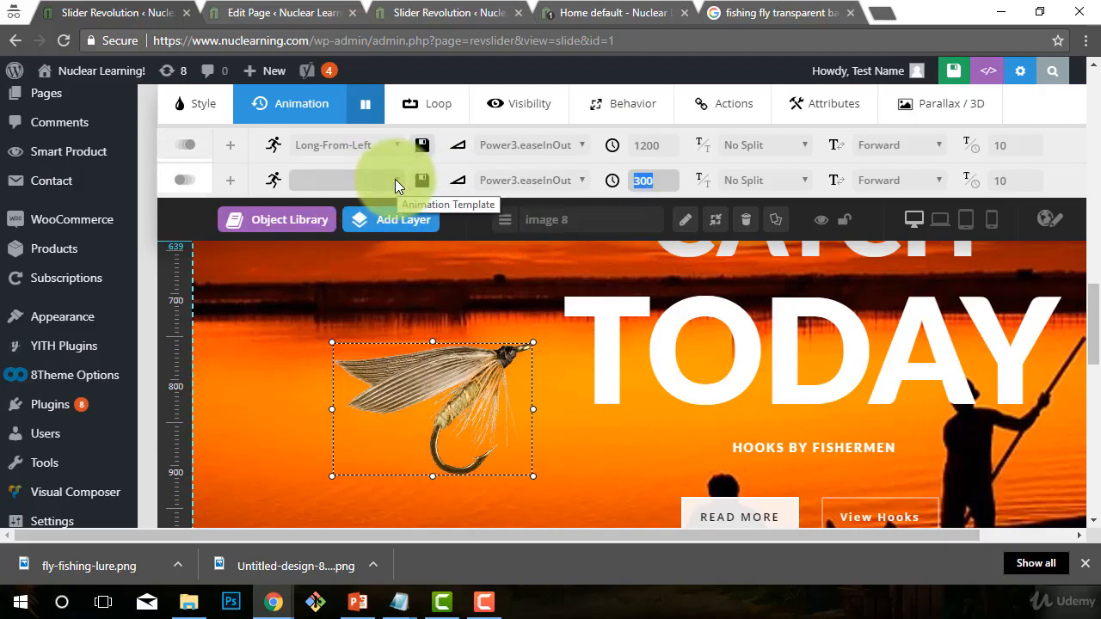
scroll(697, 250, "down", 10)
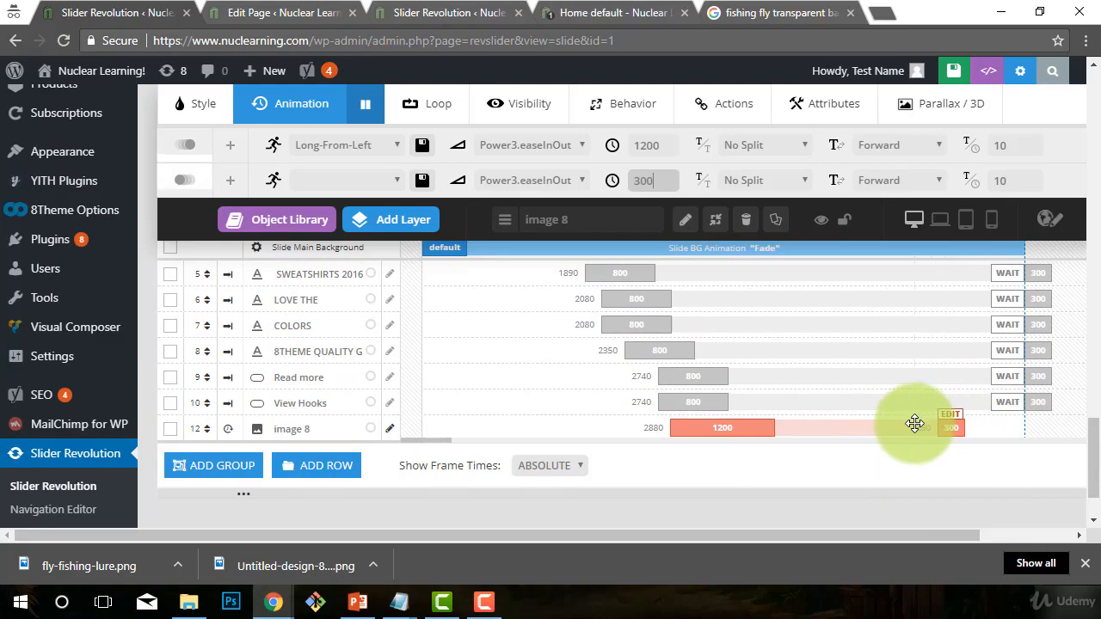
scroll(874, 456, "up", 10)
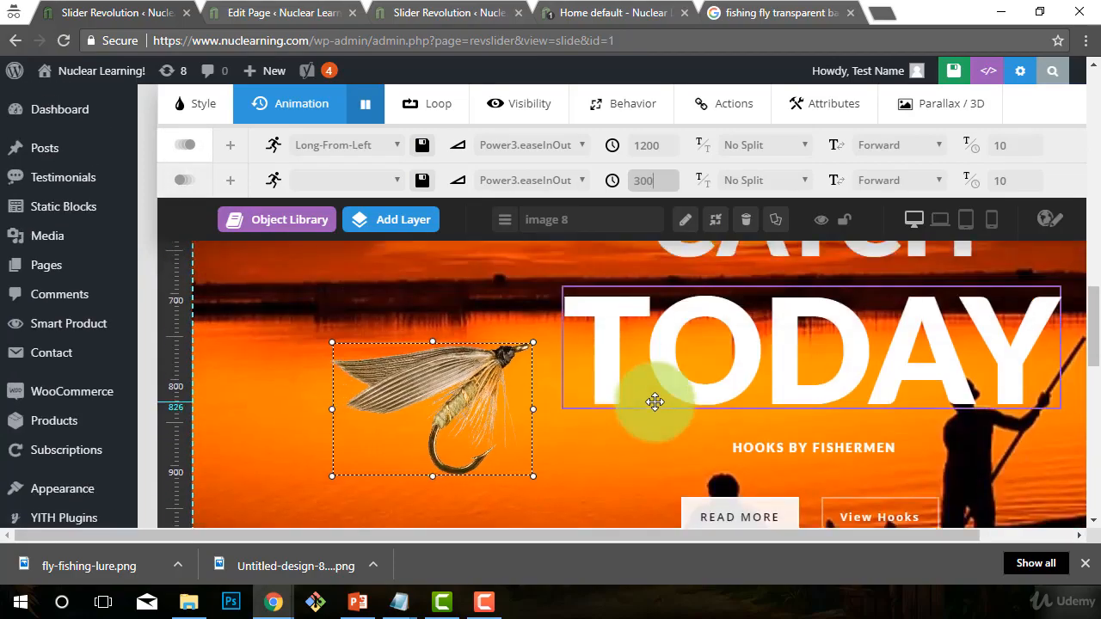
scroll(381, 369, "down", 3)
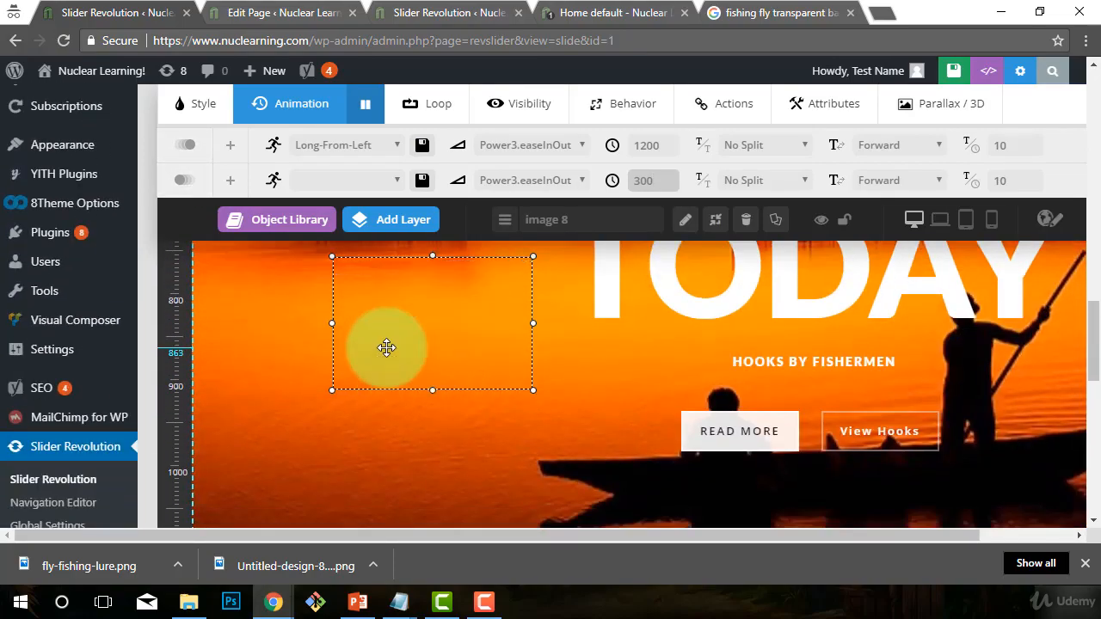
scroll(483, 284, "up", 1)
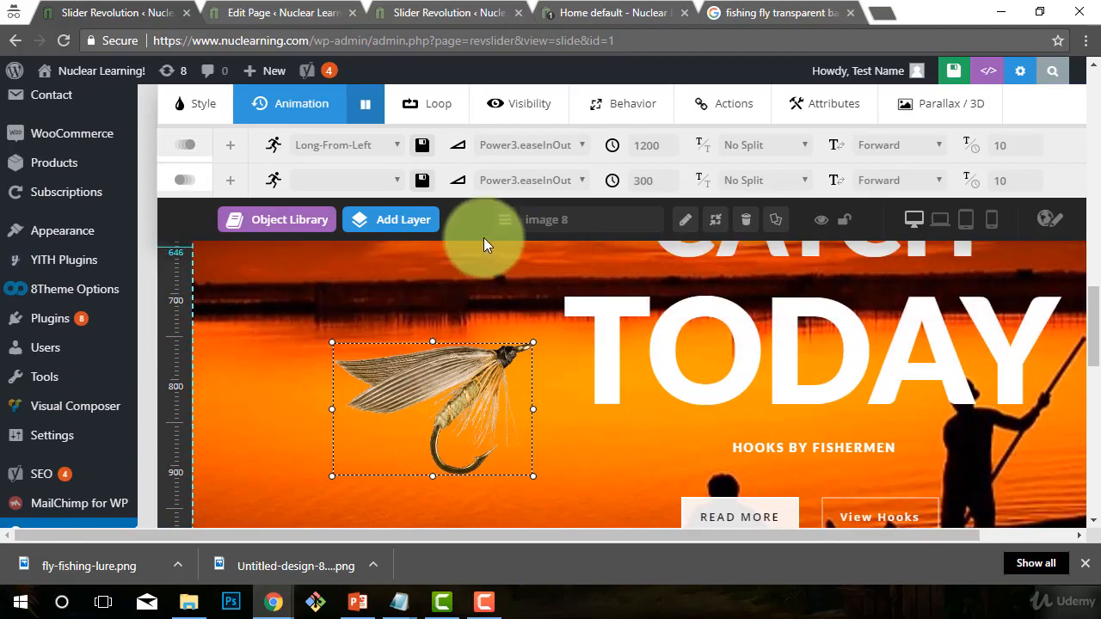
- Set the lure layer's exit animation to Long-To-Bottom with an animation speed of 800 ms
left_click(395, 184)
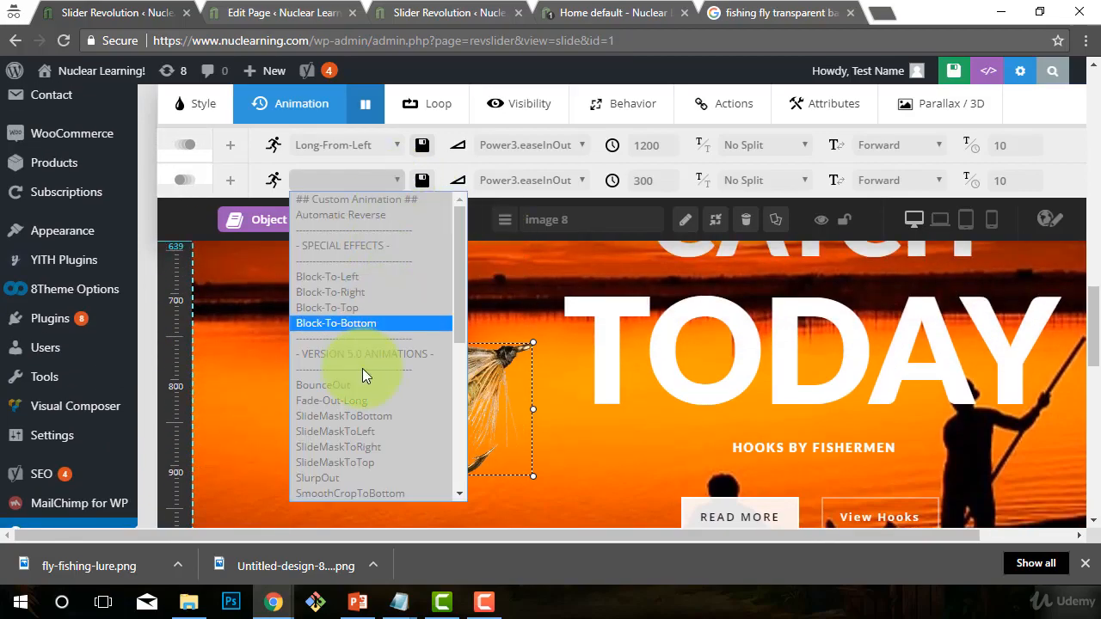
scroll(356, 379, "down", 5)
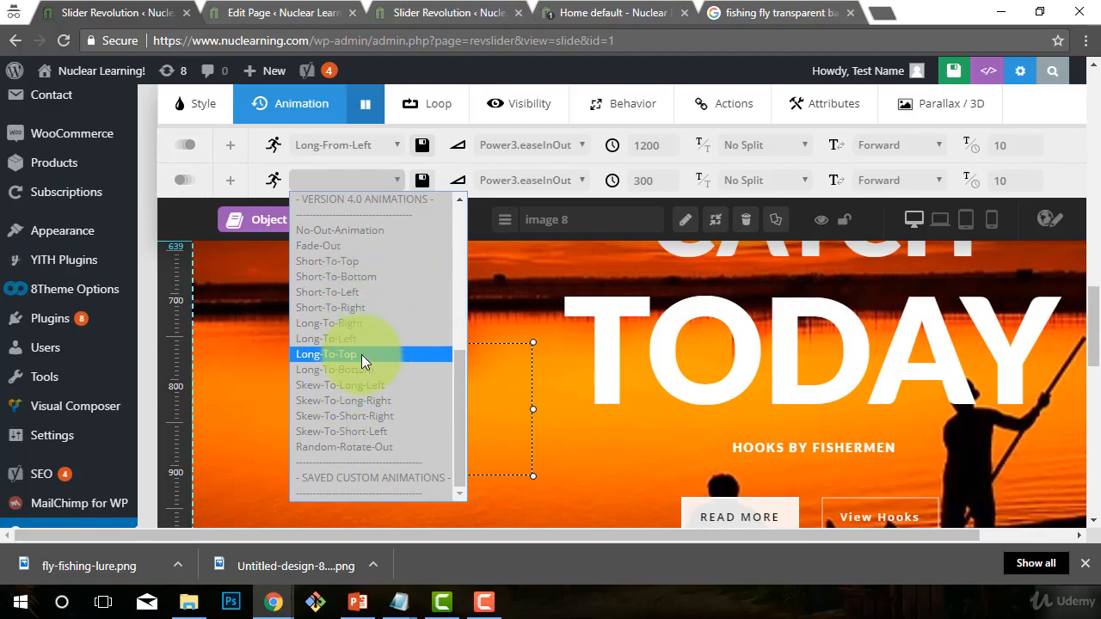
left_click(350, 370)
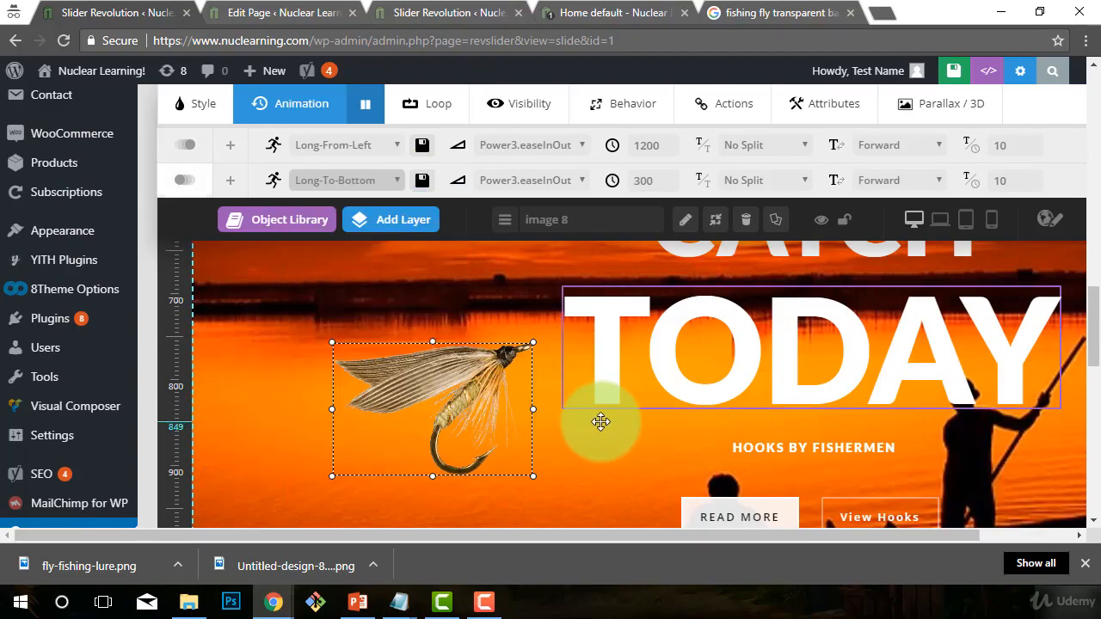
double_click(667, 179)
type("800")
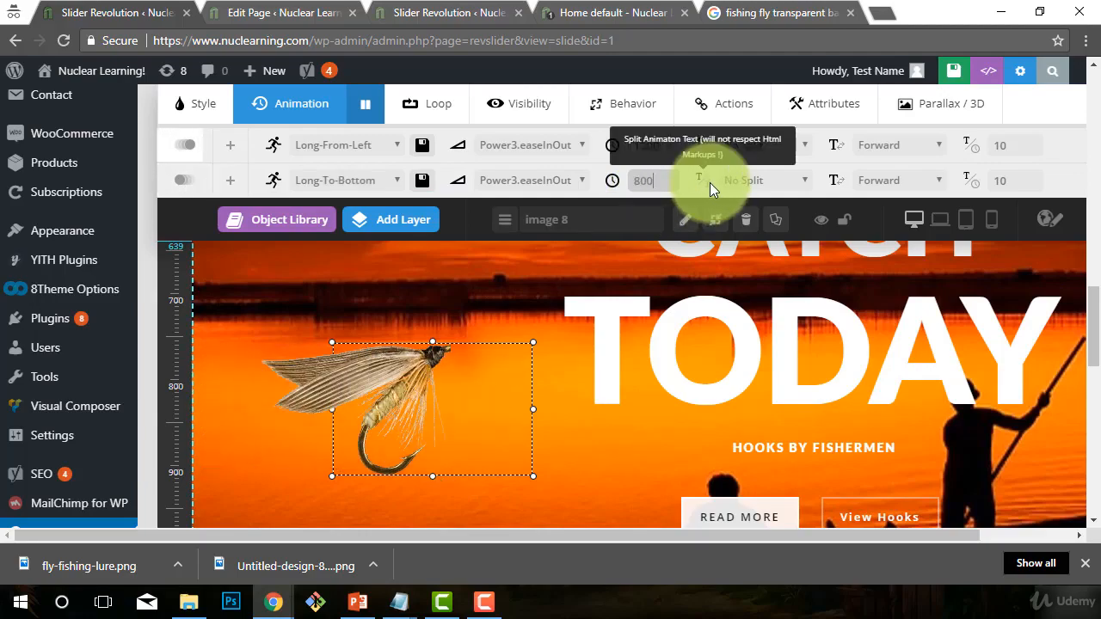
double_click(642, 145)
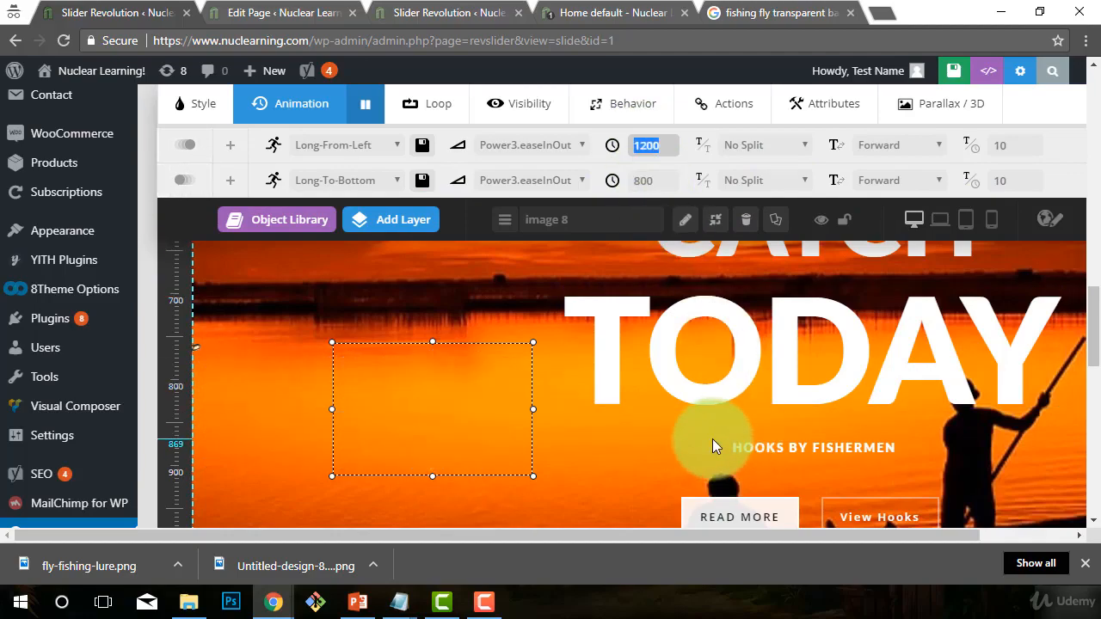
- Save the slide and switch to the site's home page to check the slider
left_click(936, 72)
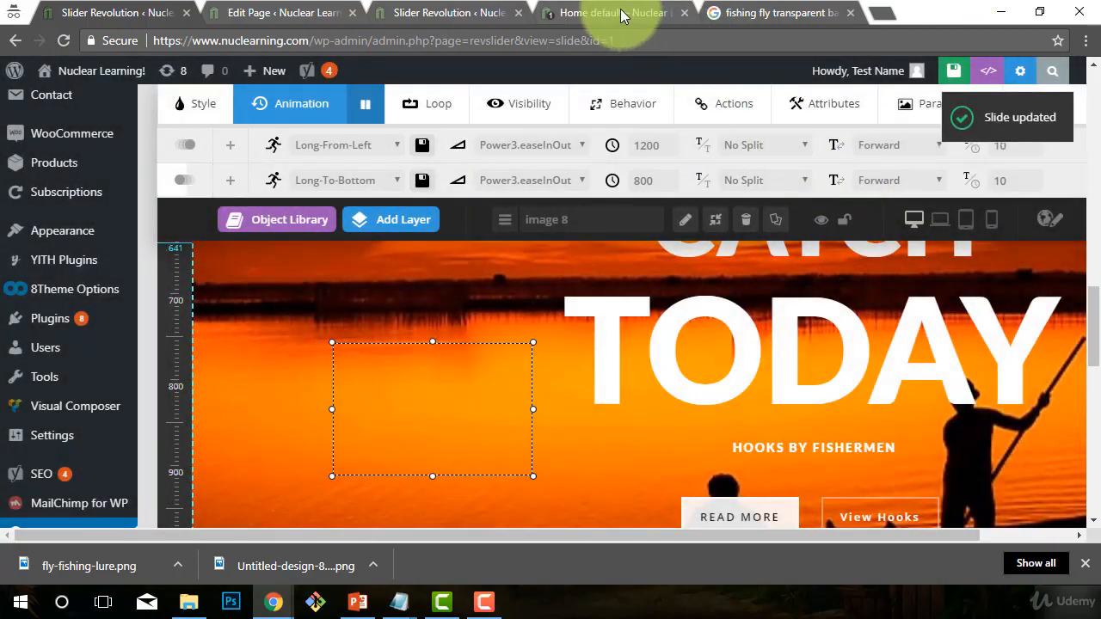
left_click(620, 12)
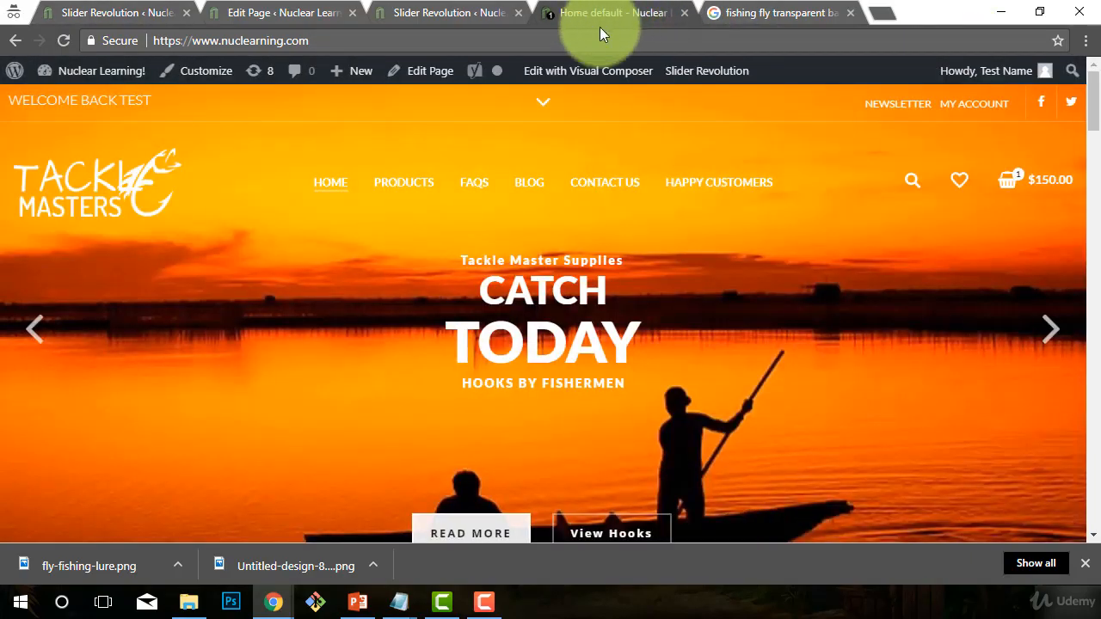
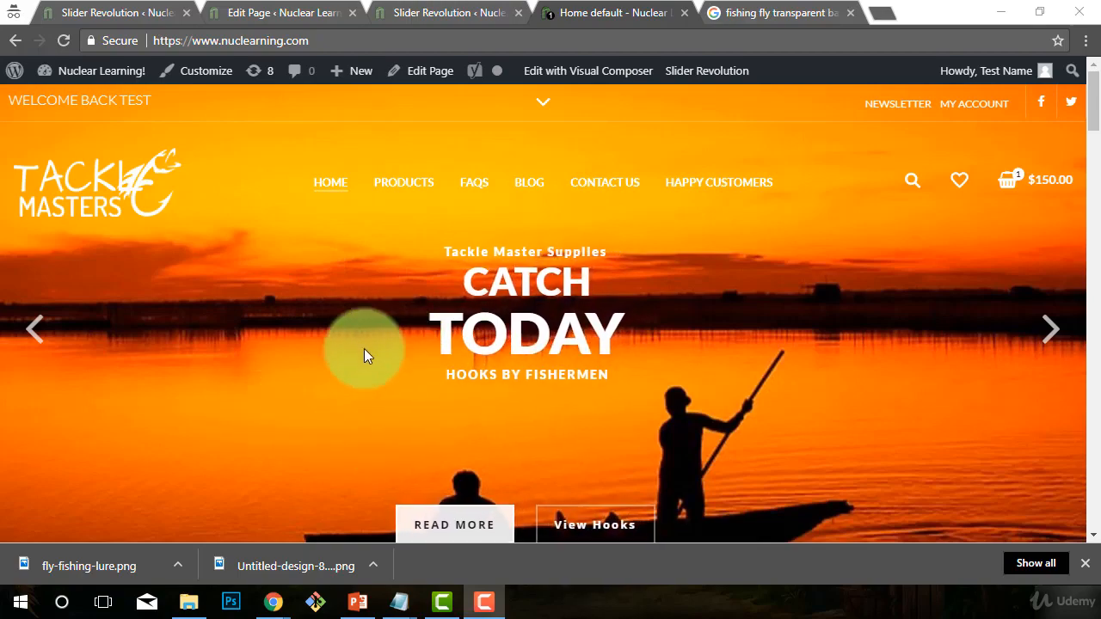
- Return to the slide editor and enlarge the fishing lure image proportionally to nearly twice its size
left_click(77, 12)
scroll(588, 348, "down", 1)
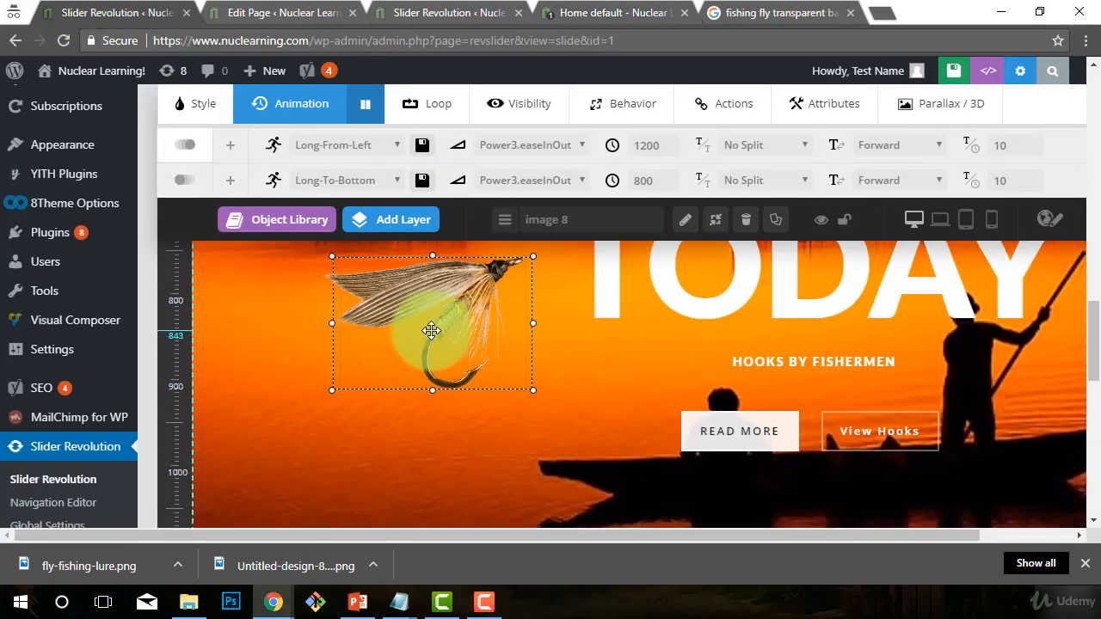
double_click(432, 331)
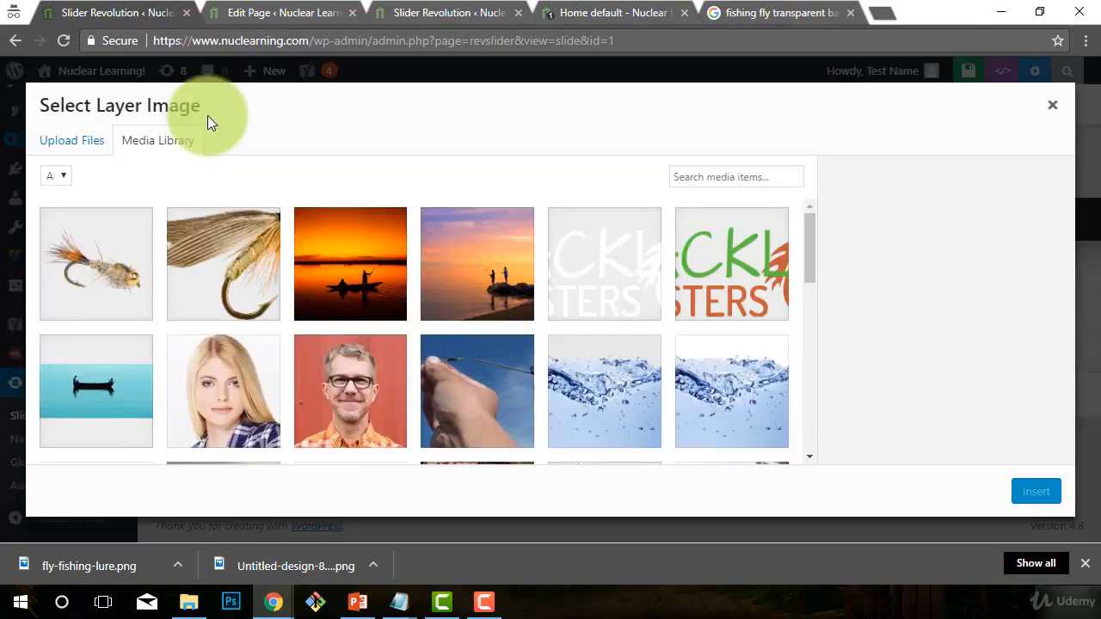
left_click(1051, 105)
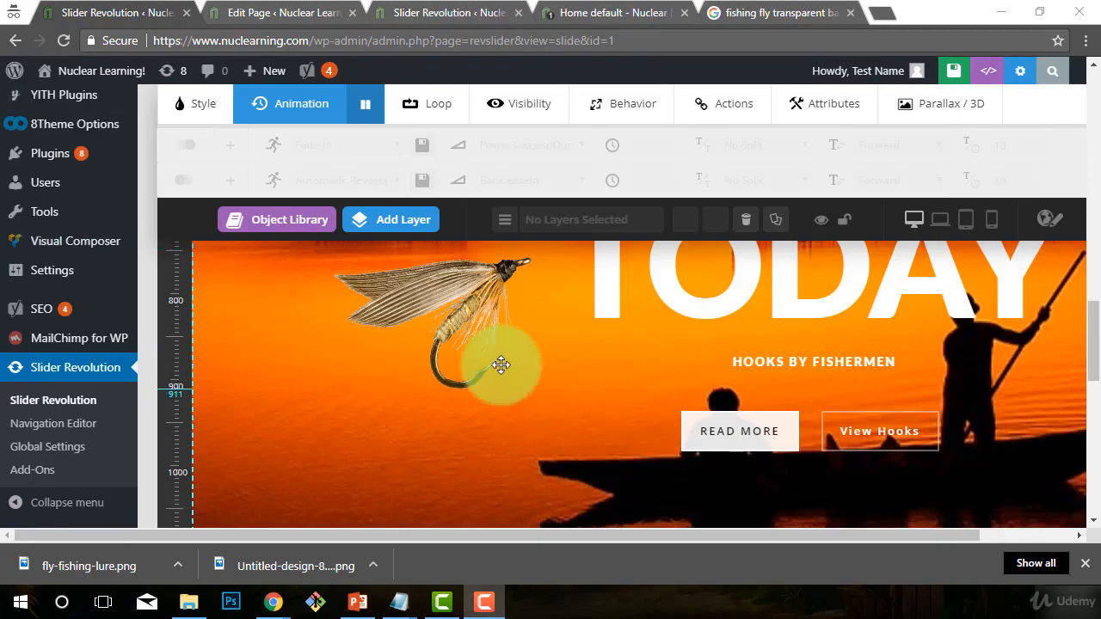
left_click(496, 351)
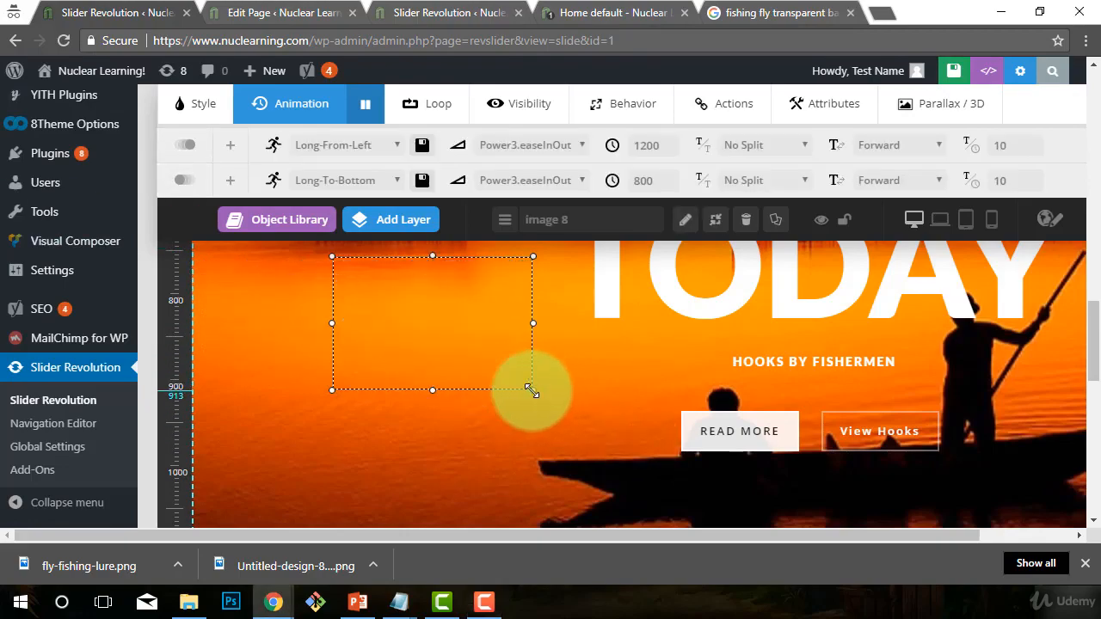
mouse_move(528, 388)
left_mouse_down()
mouse_move(559, 396)
mouse_move(553, 387)
mouse_move(583, 427)
mouse_move(642, 462)
left_mouse_up()
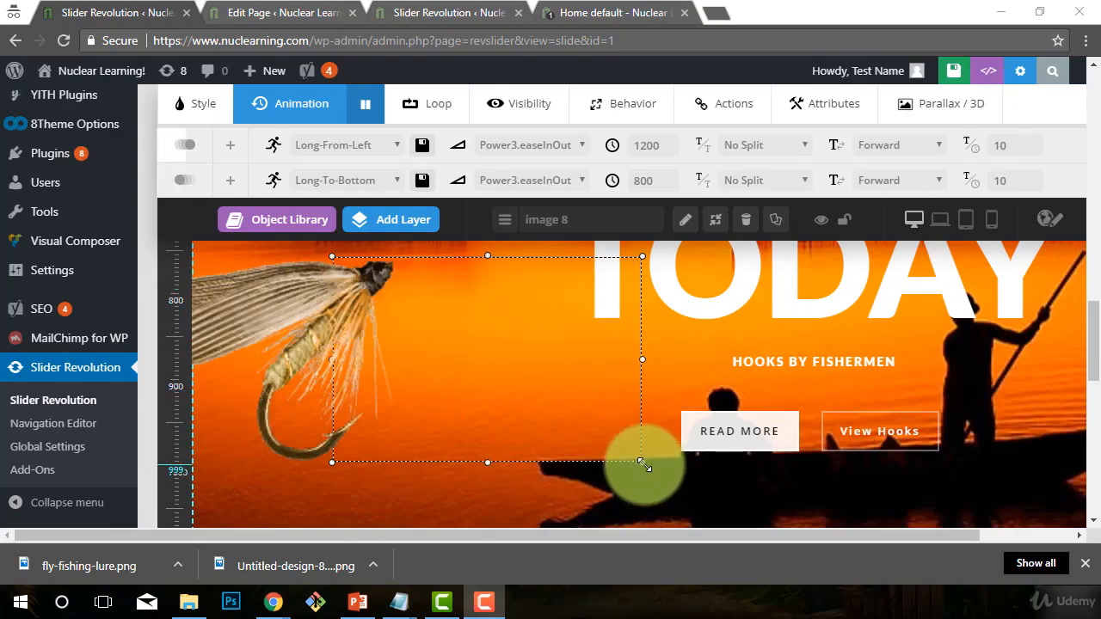
left_click_drag(643, 465, 710, 514)
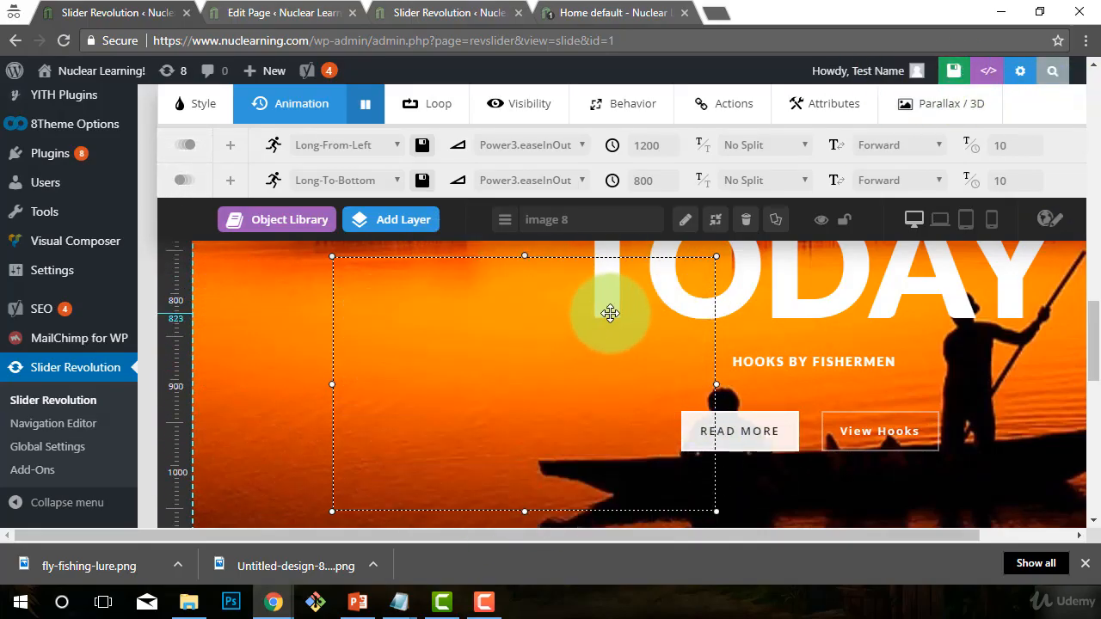
- Shift the enlarged lure image left so it clears the READ MORE button, and save the slide
left_click_drag(602, 314, 489, 315)
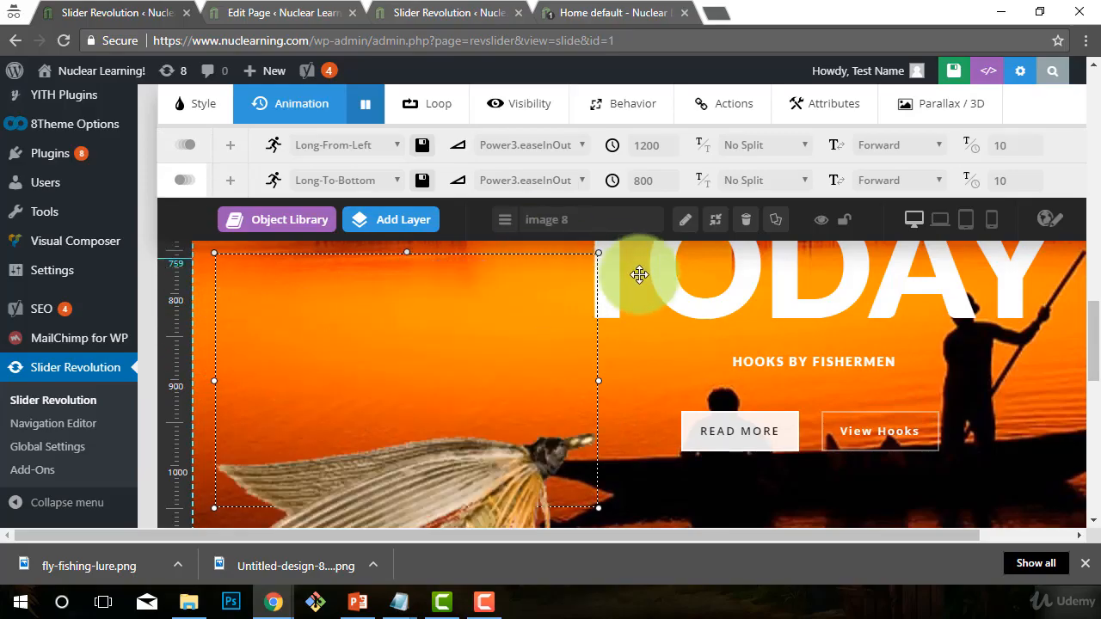
left_click(936, 70)
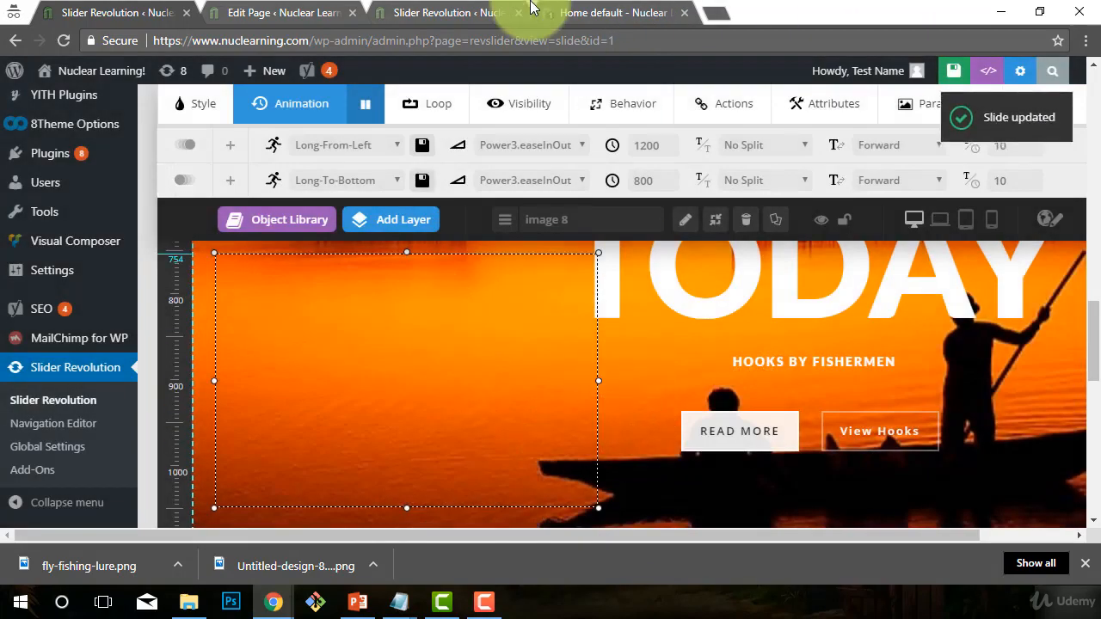
- Switch to the site's home page and reload it to check the repositioned lure image on the slider
left_click(443, 11)
left_click(603, 12)
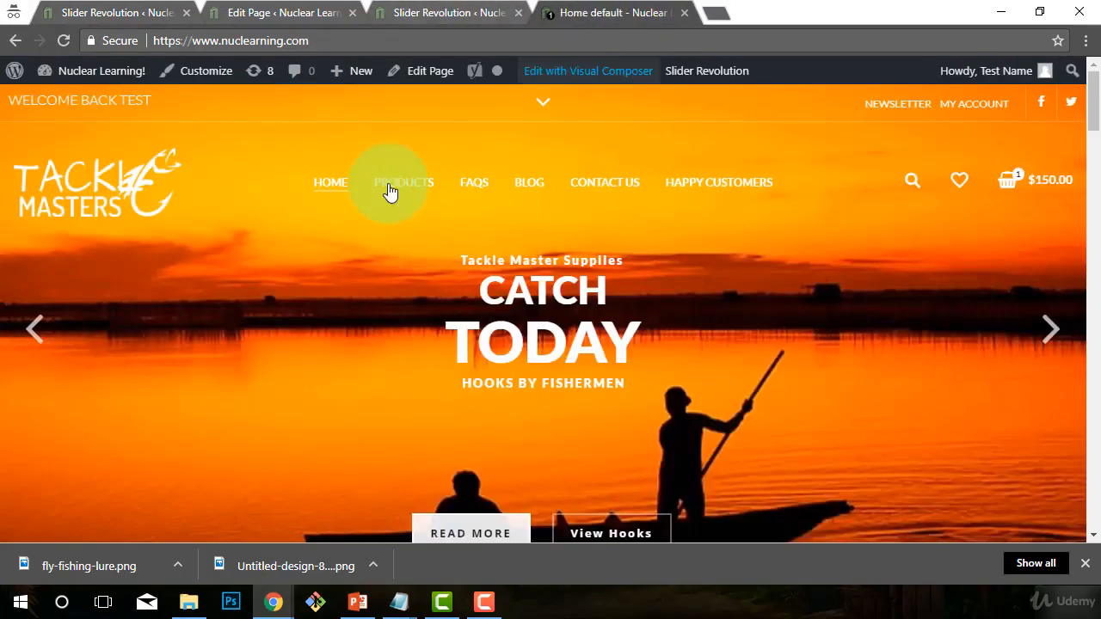
key("F5")
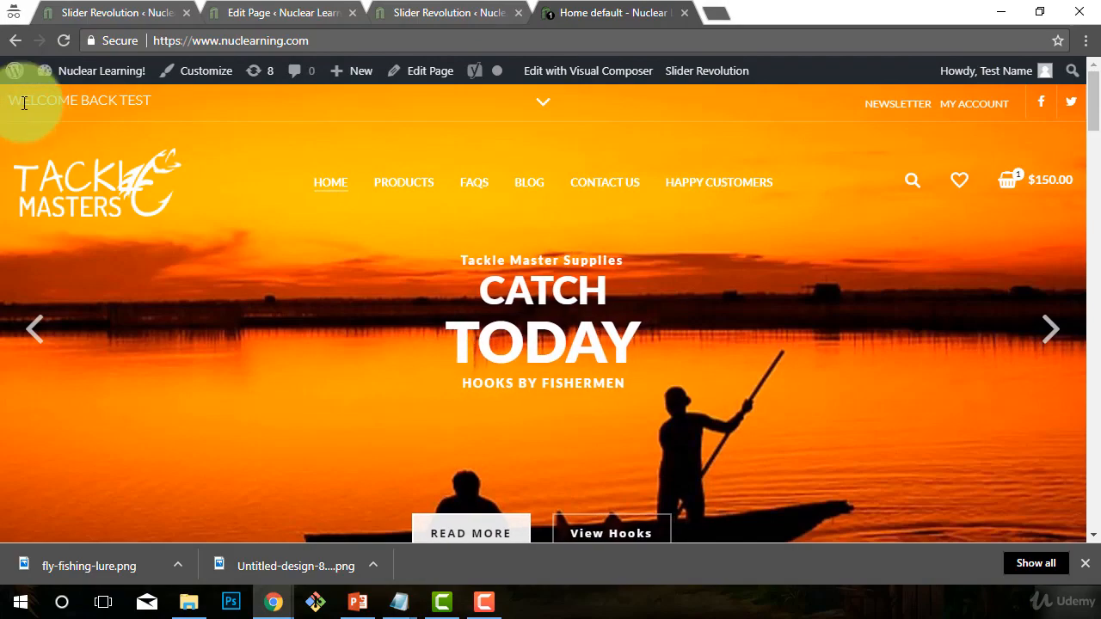
- Return to the slide editor, move the lure image farther left, and enlarge it proportionally by about 60 percent
left_click(147, 12)
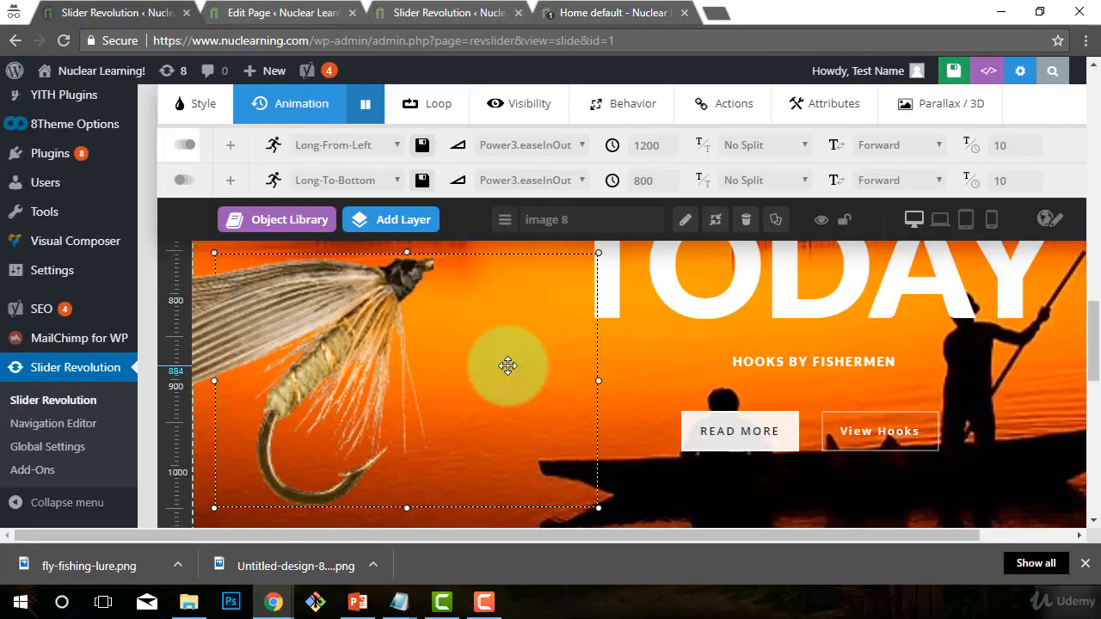
left_click_drag(507, 366, 369, 356)
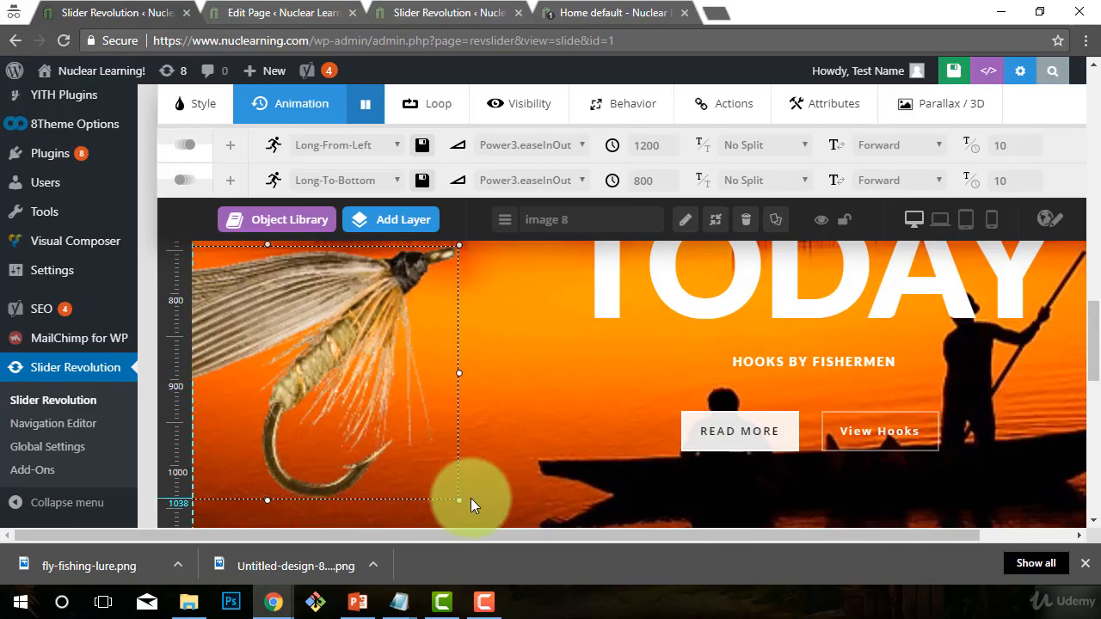
scroll(481, 370, "up", 2)
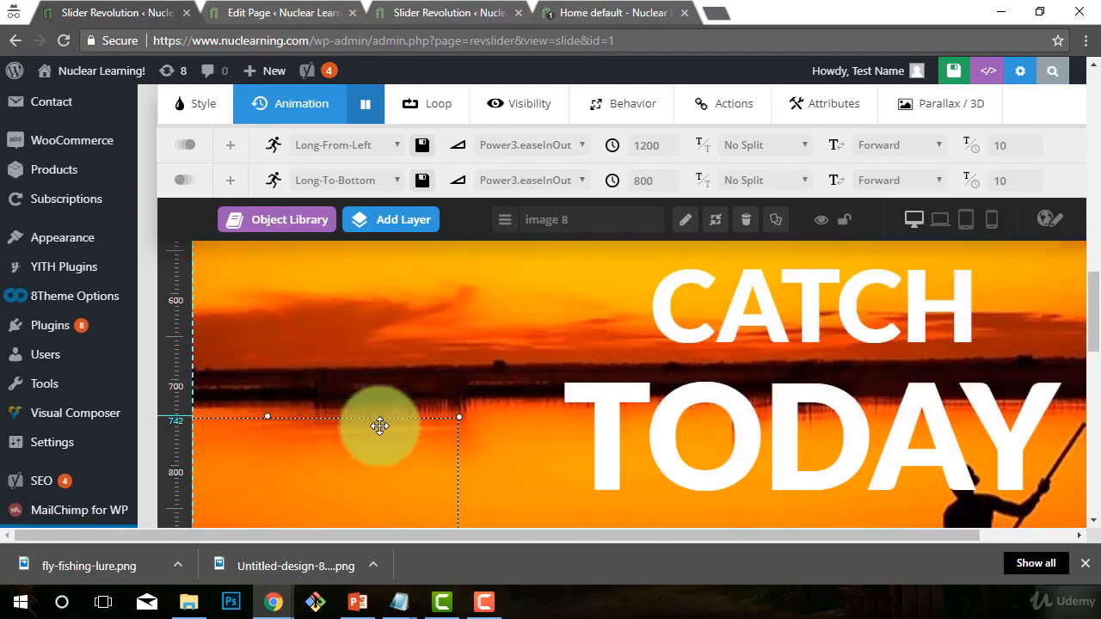
scroll(356, 456, "down", 3)
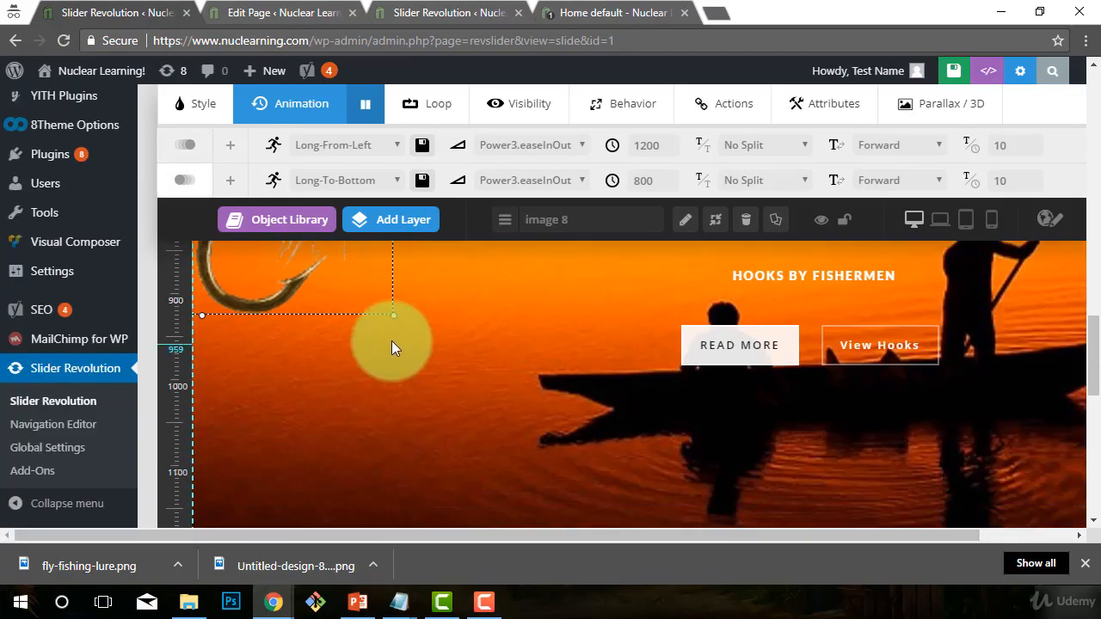
left_click_drag(391, 316, 580, 474)
scroll(583, 461, "up", 1)
scroll(579, 462, "up", 2)
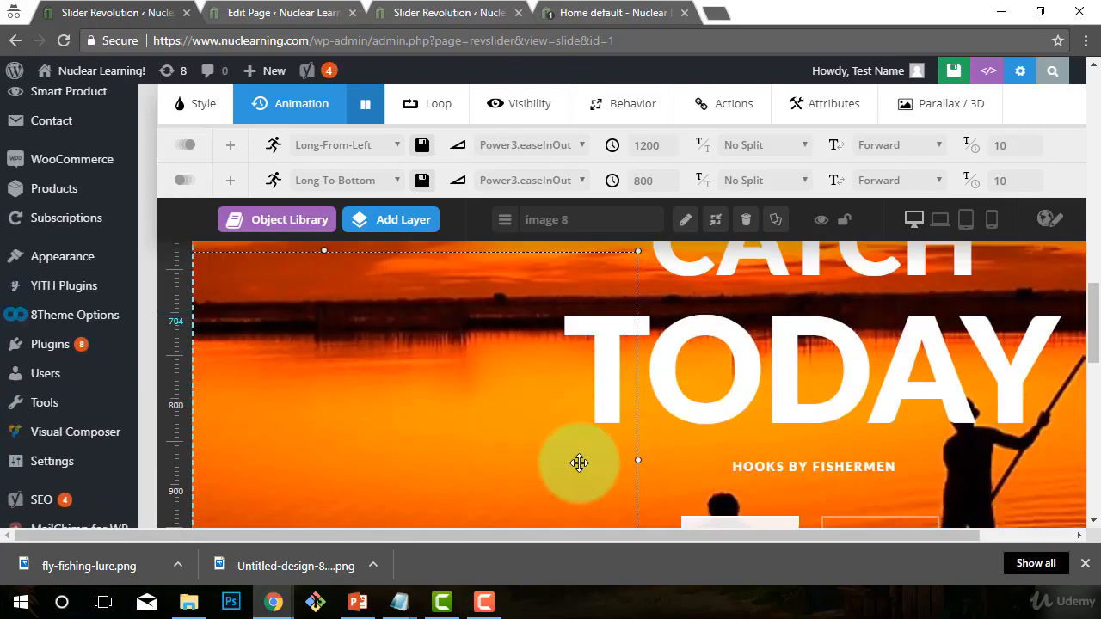
- Shift the enlarged lure image partly off the slide's left edge so it clears the TODAY text, and save the slide
scroll(578, 462, "down", 2)
left_click_drag(484, 435, 284, 437)
scroll(519, 448, "up", 2)
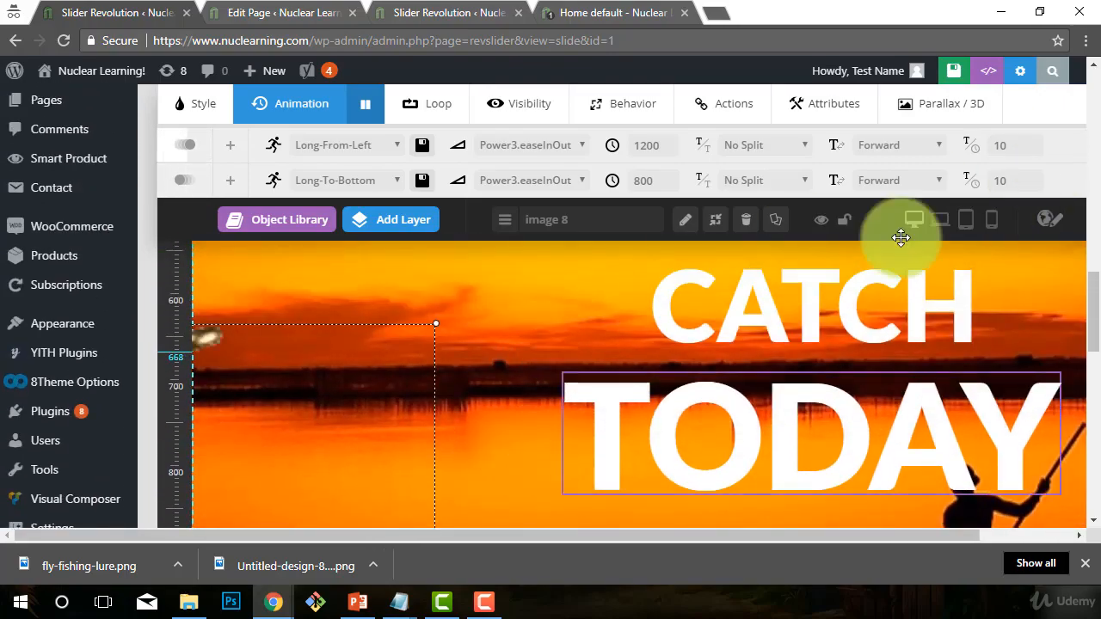
left_click(953, 70)
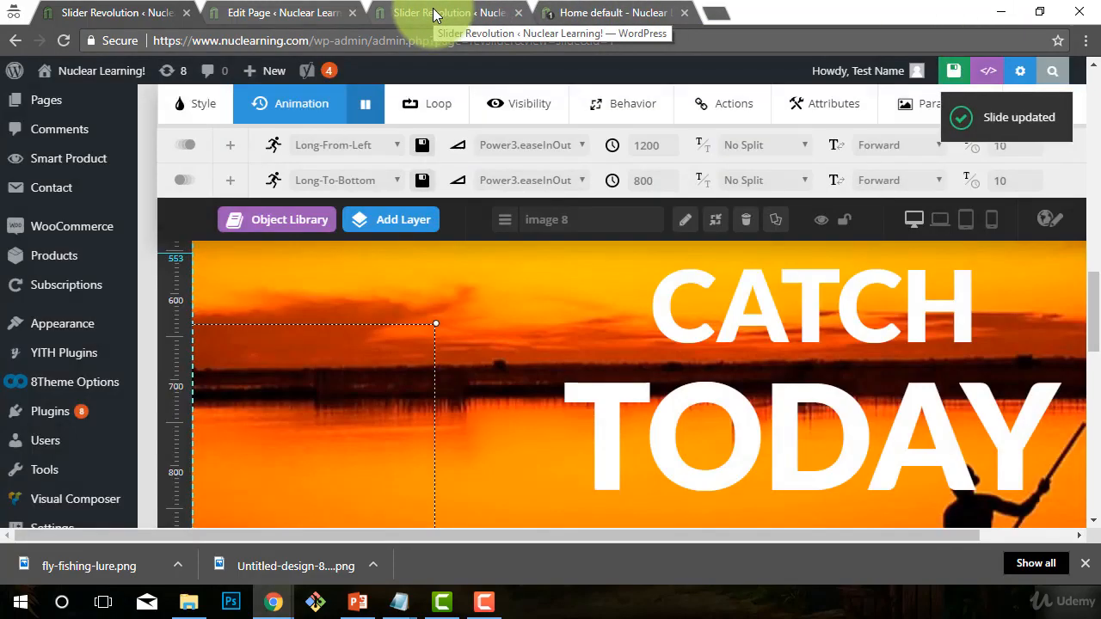
- Reload the home page to check the slider, and close the browser's downloads bar
left_click(418, 12)
left_click(638, 7)
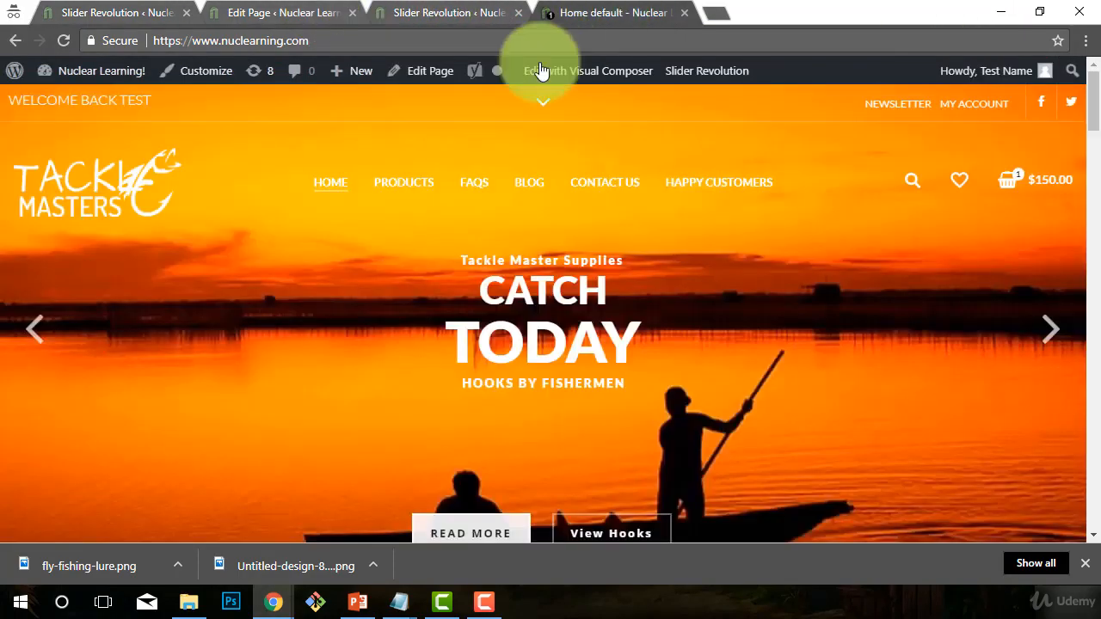
key("F5")
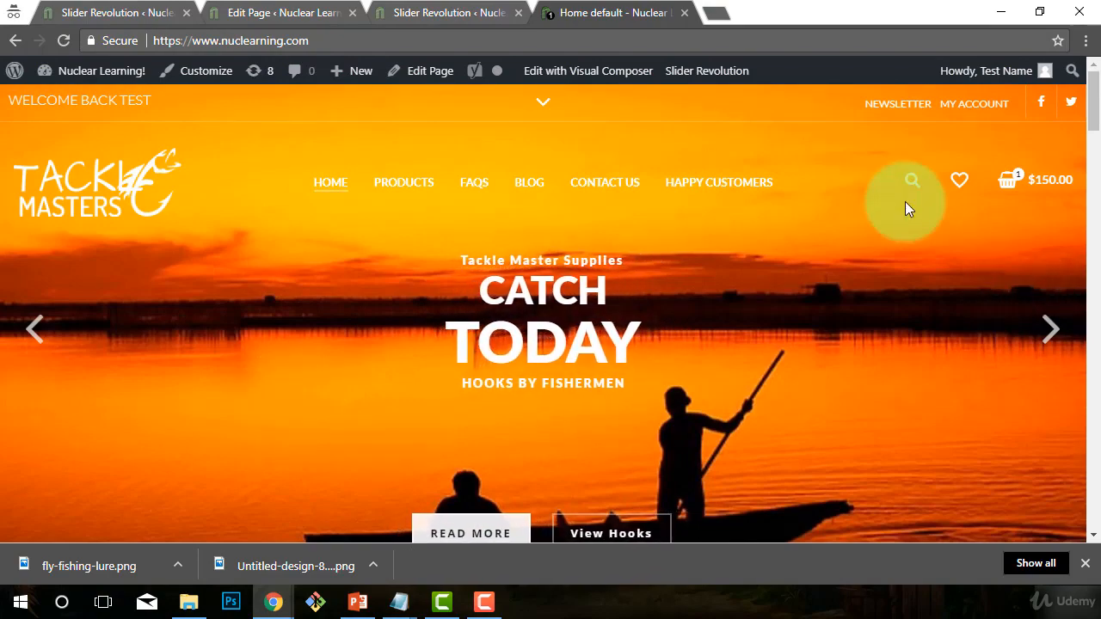
left_click(1085, 563)
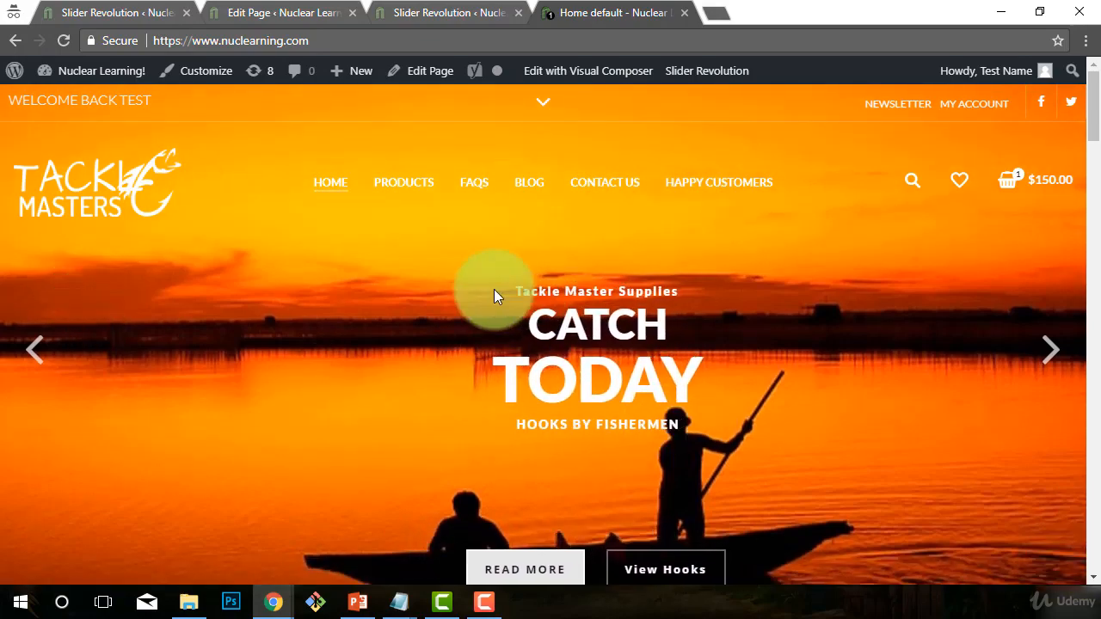
- Return to the slide editor and examine the lure layer's entrance and exit timing in the timeline against the other layers
left_click(415, 12)
left_click(275, 12)
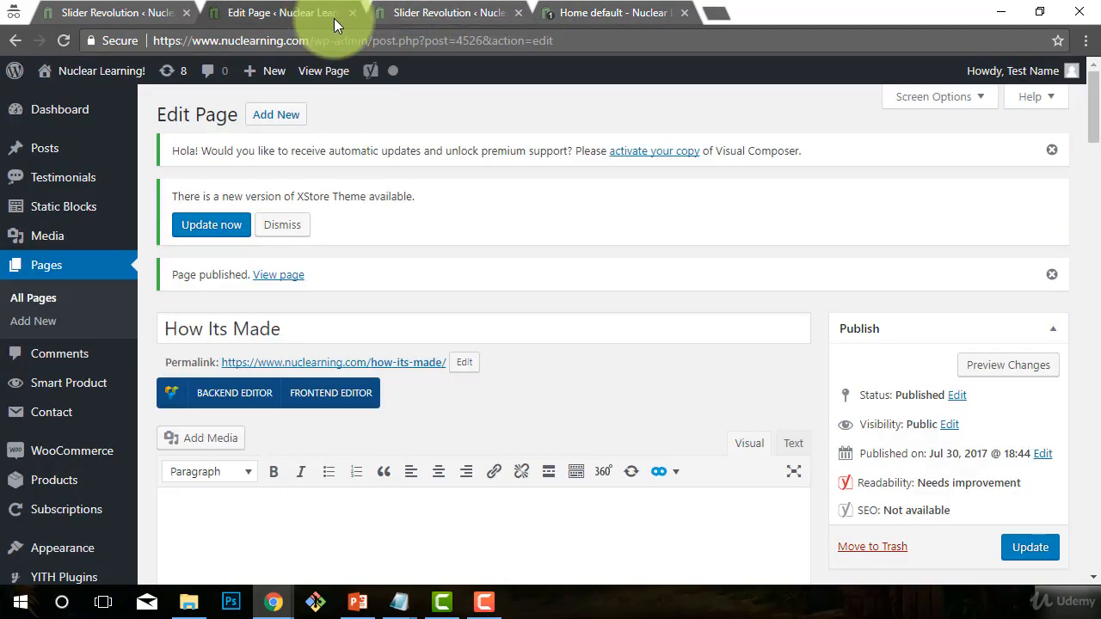
left_click(152, 9)
scroll(596, 284, "down", 5)
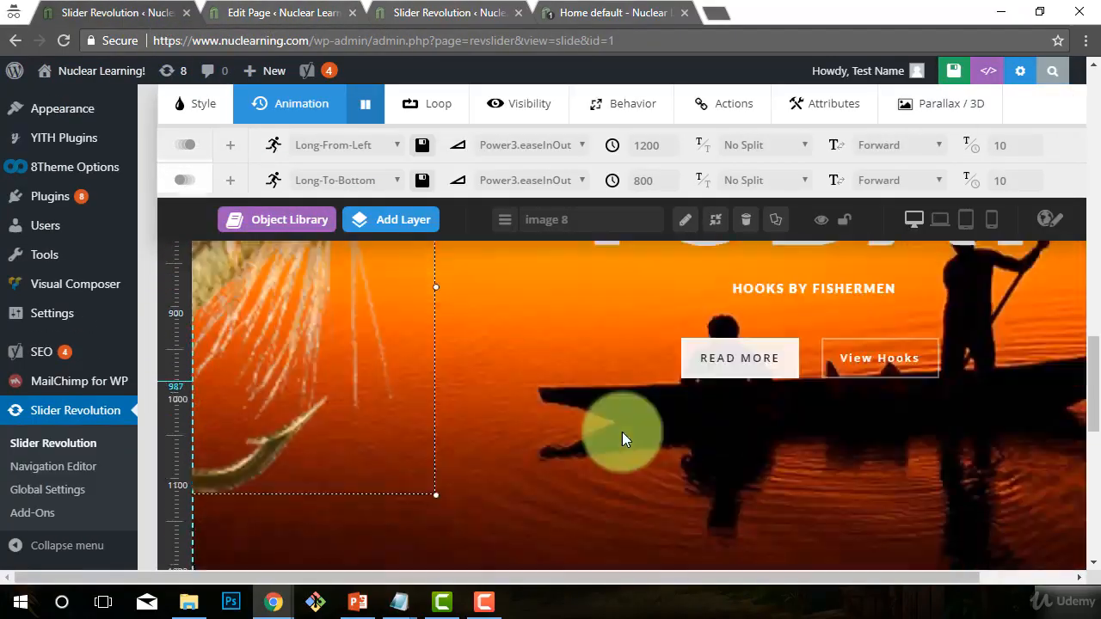
scroll(623, 430, "down", 8)
left_click_drag(886, 386, 1072, 381)
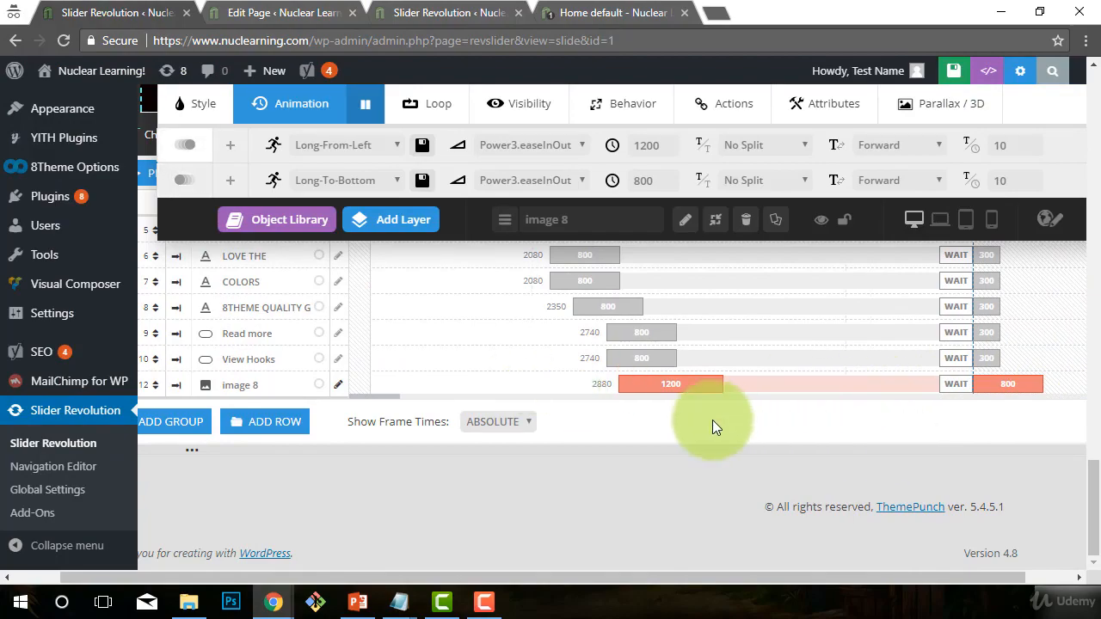
scroll(898, 418, "up", 1)
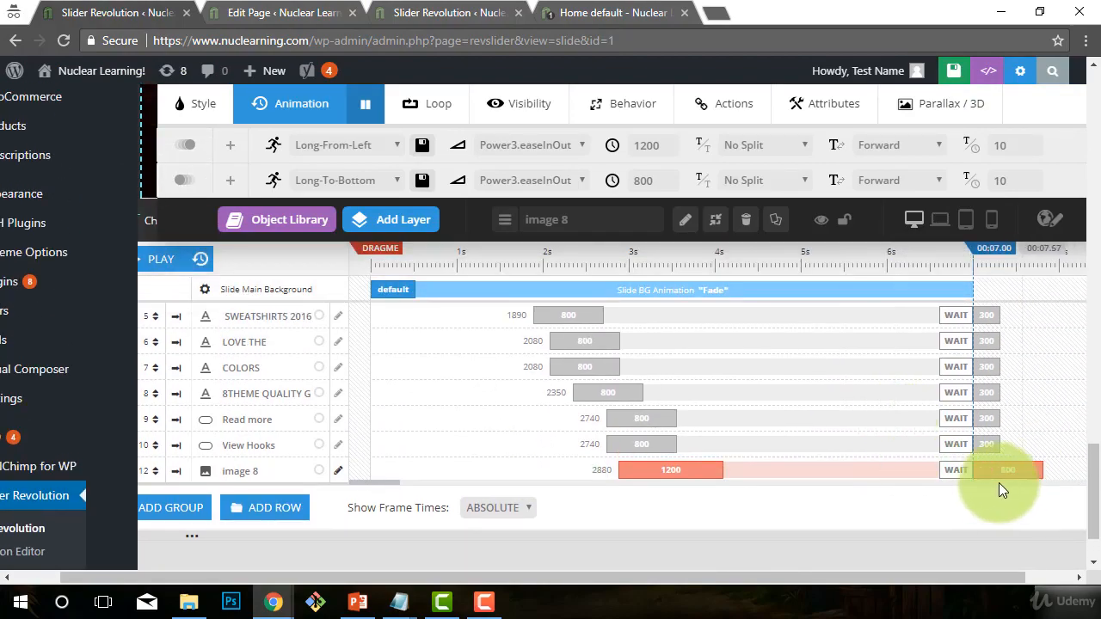
scroll(946, 499, "up", 5)
scroll(903, 509, "down", 6)
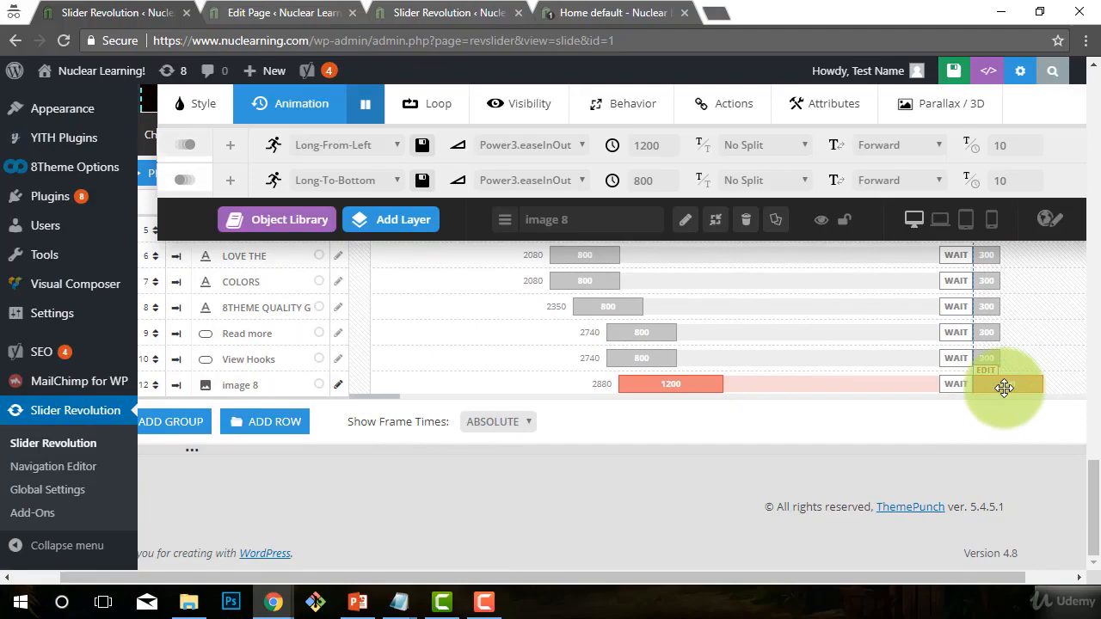
scroll(811, 425, "up", 10)
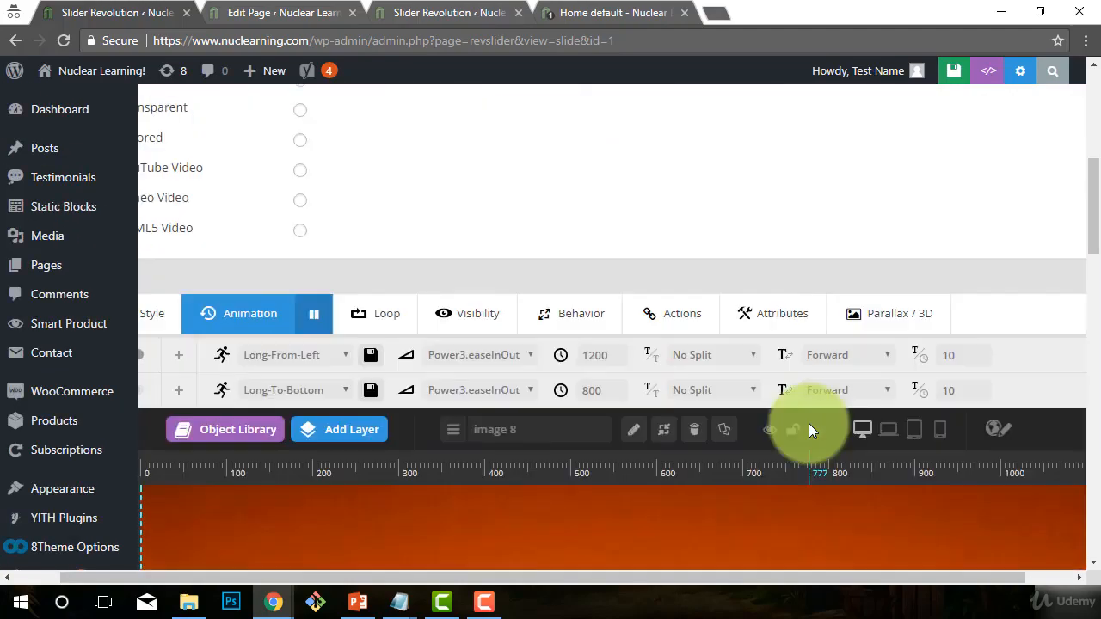
- Set the lure layer's exit animation easing to No Change and its speed to 300 ms
scroll(619, 393, "up", 4)
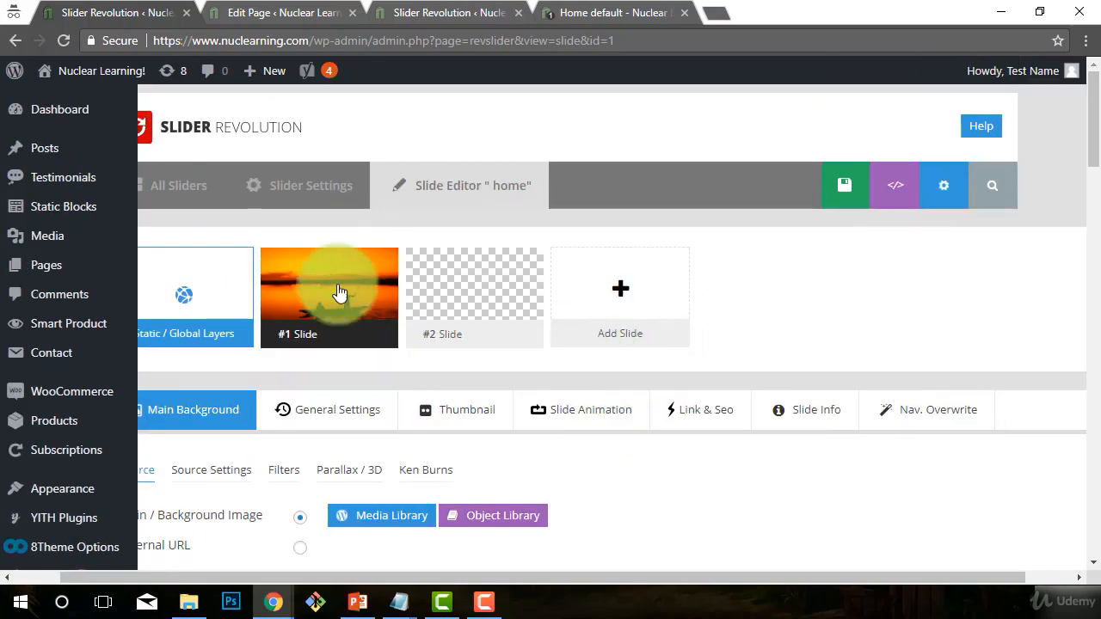
scroll(353, 338, "down", 2)
scroll(353, 338, "down", 2)
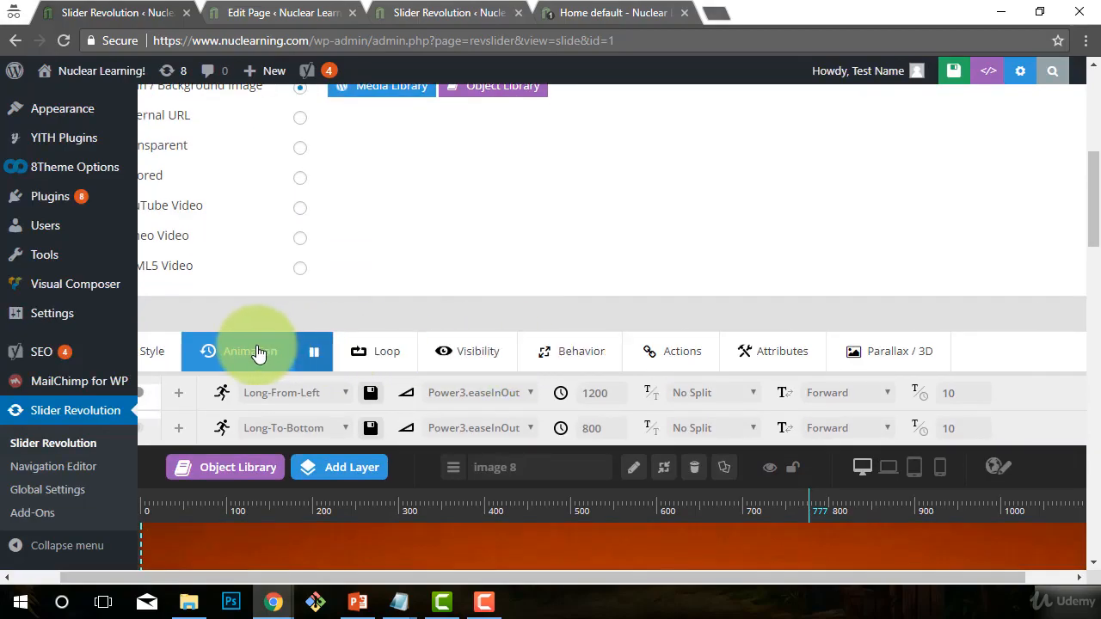
left_click_drag(582, 576, 535, 576)
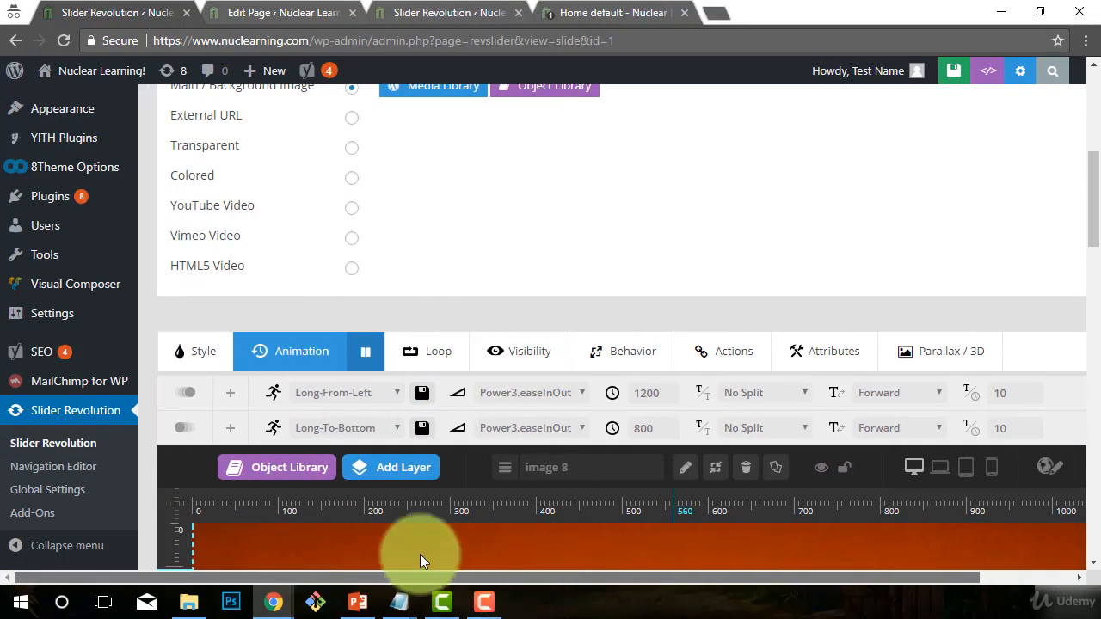
left_click(356, 426)
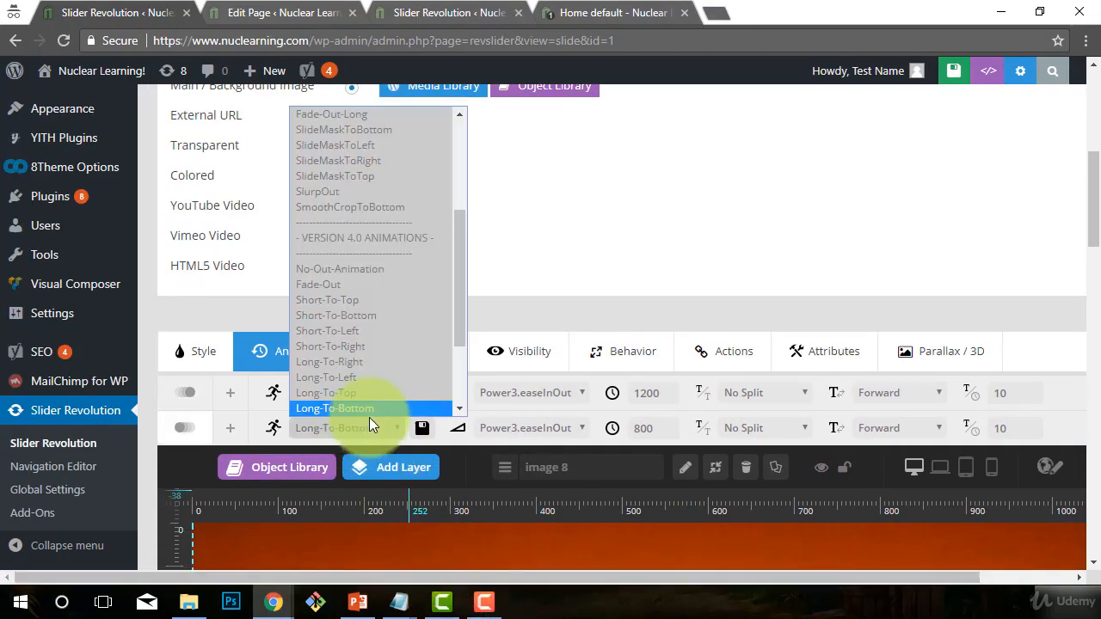
left_click(513, 428)
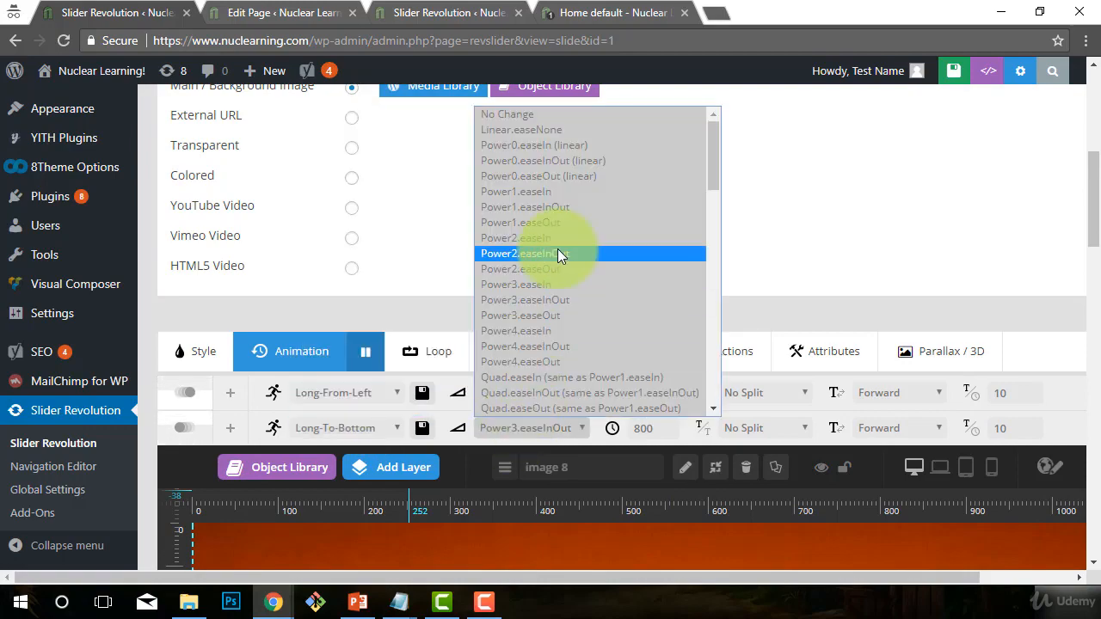
left_click(541, 115)
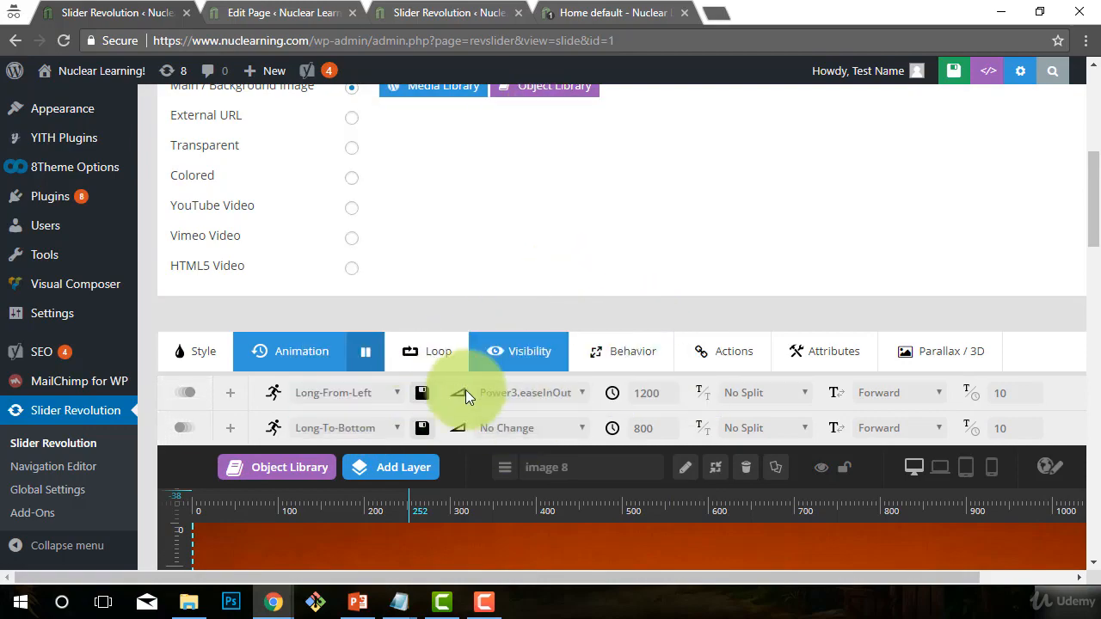
left_click(651, 428)
type("3")
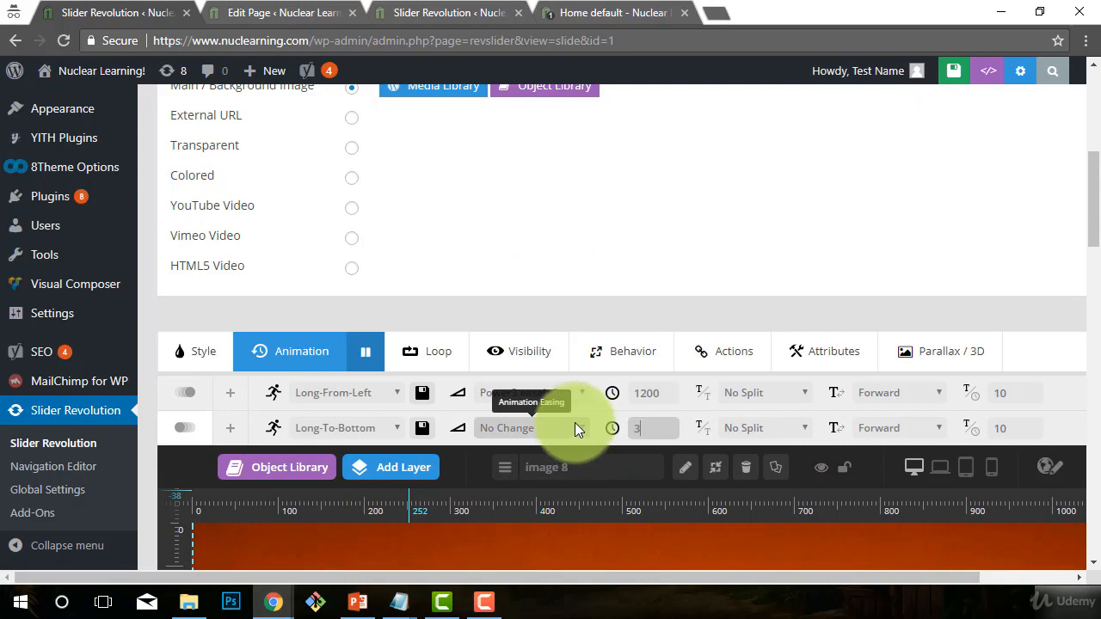
type("00")
left_click(372, 428)
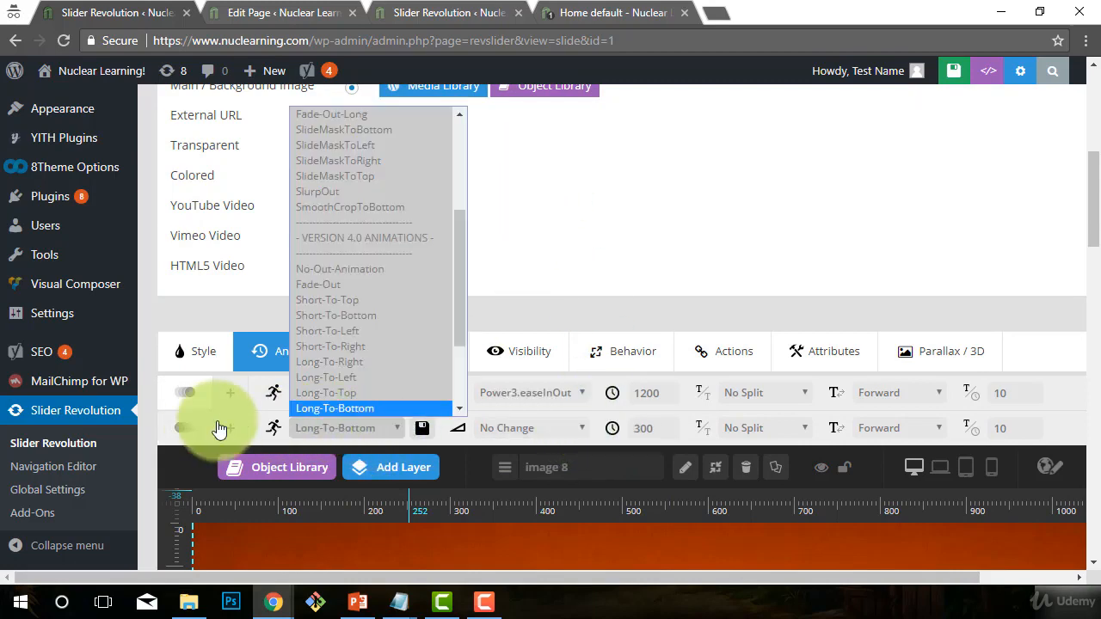
left_click(179, 427)
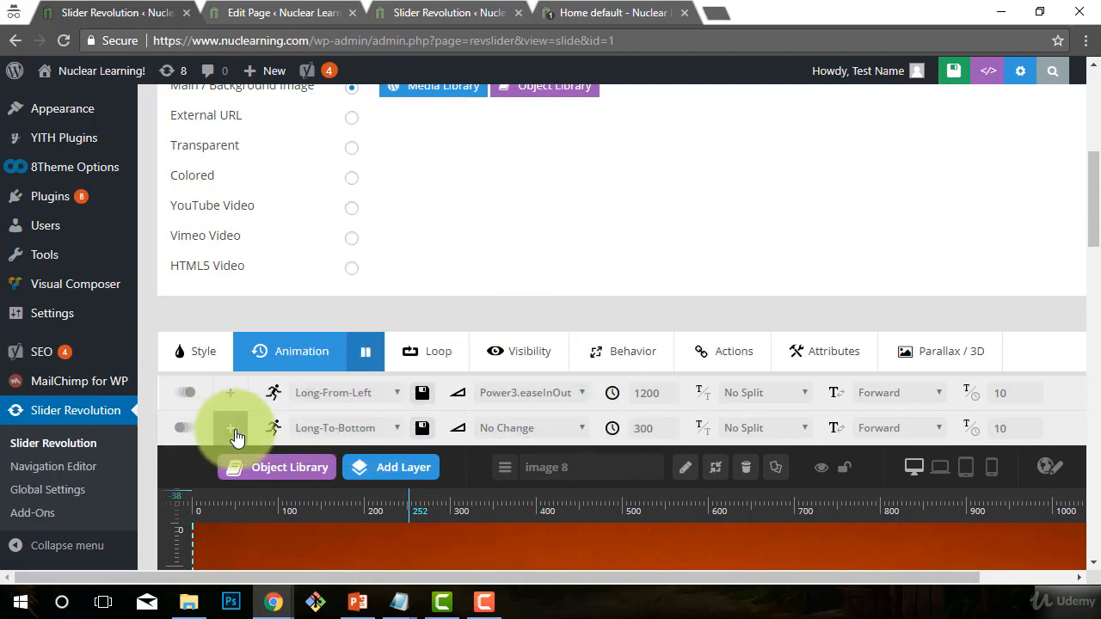
left_click(400, 431)
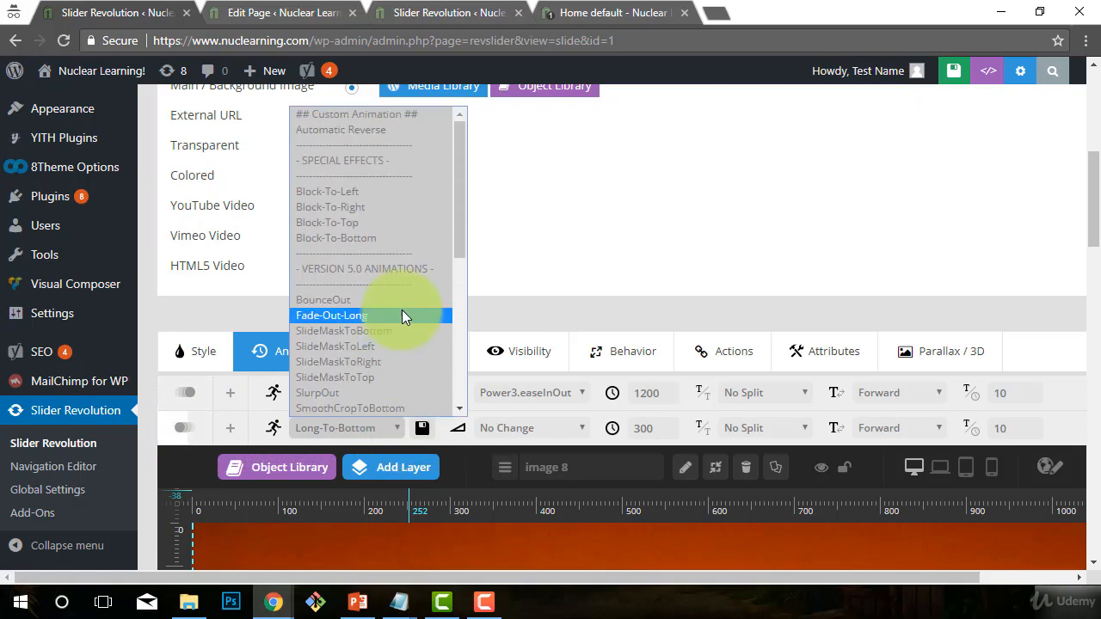
left_click(618, 246)
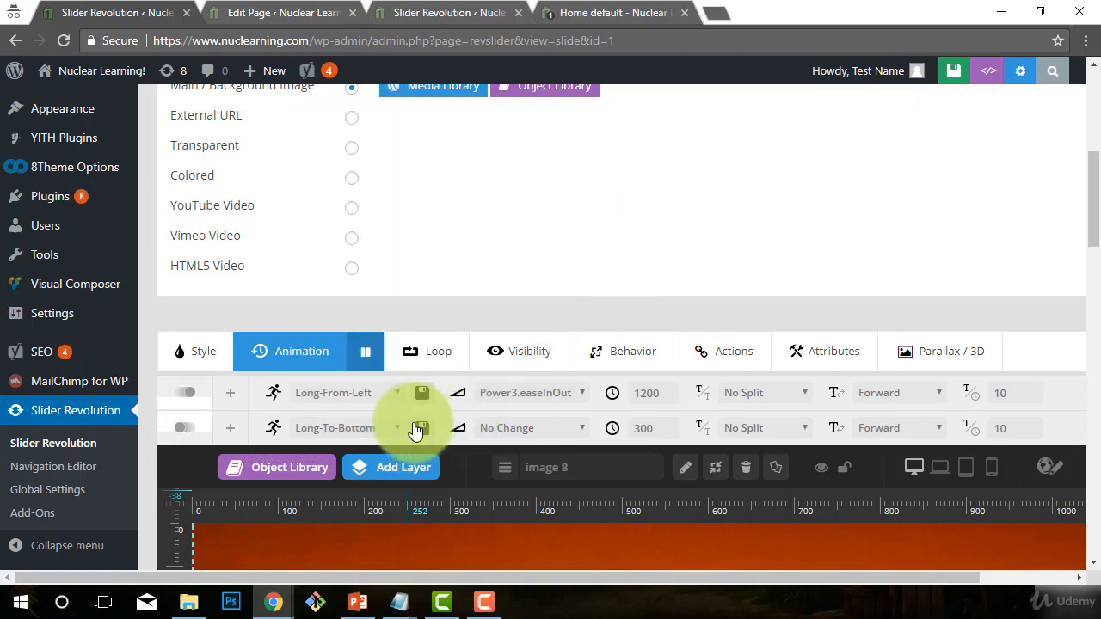
- Check the lure layer's exit frame in the timeline against the exit frames of the other layers
scroll(540, 306, "down", 12)
scroll(607, 378, "down", 4)
scroll(611, 392, "up", 2)
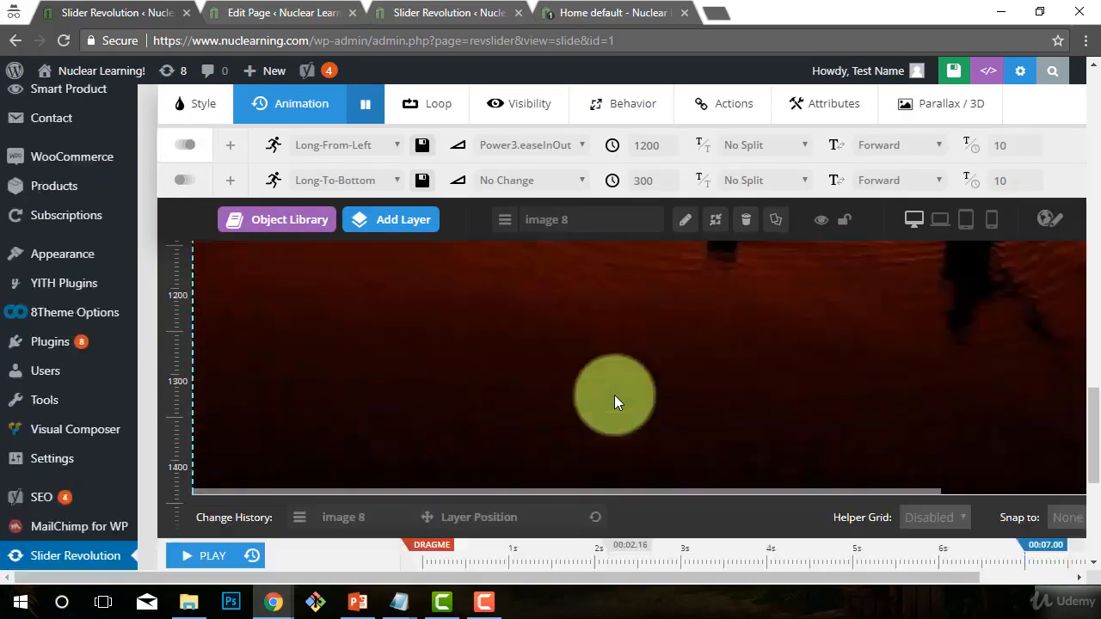
scroll(615, 401, "down", 3)
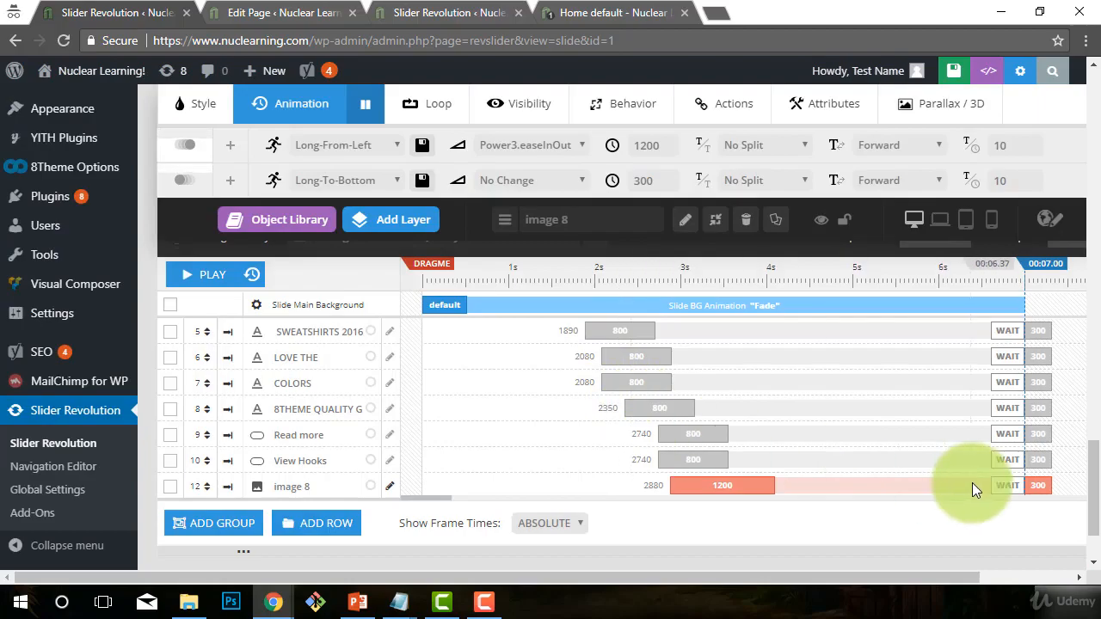
left_click(1040, 486)
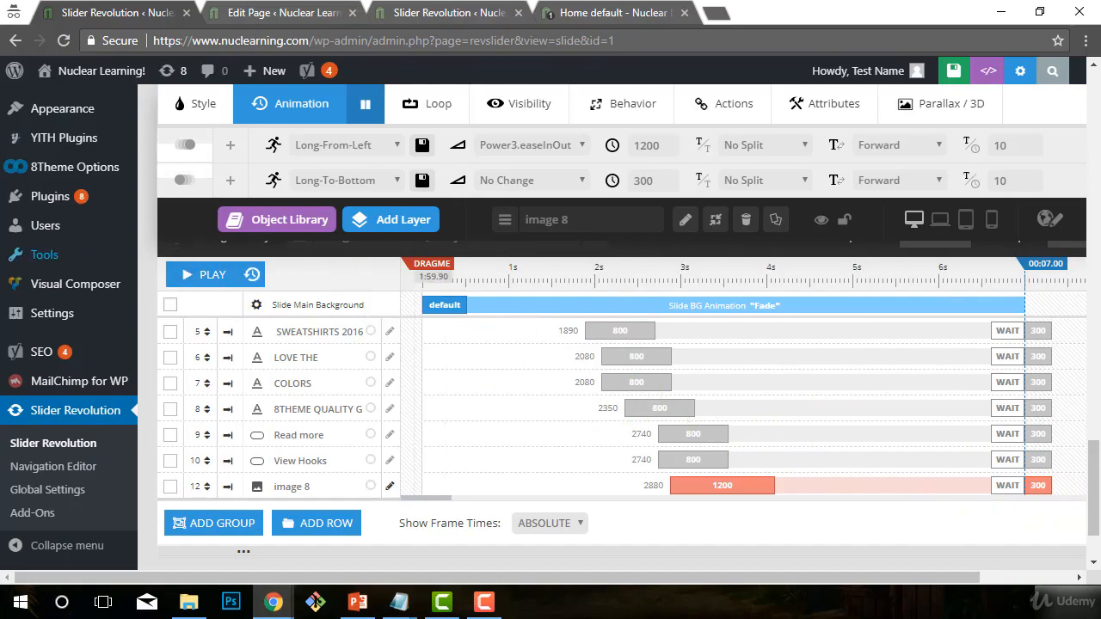
- Save the slide and switch to the slider's settings page
scroll(795, 421, "up", 8)
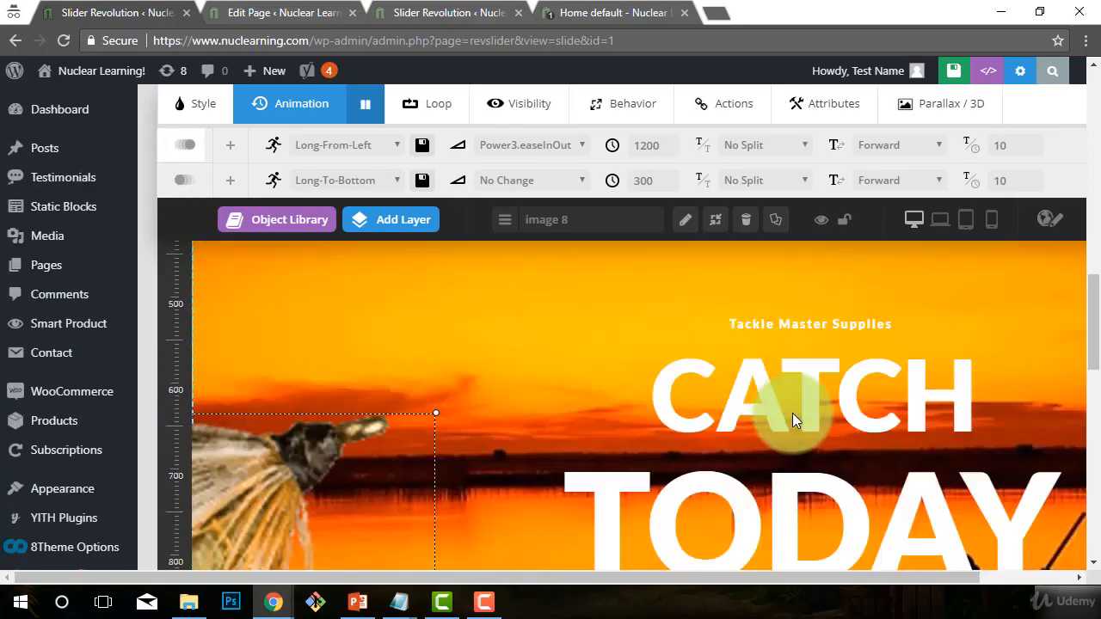
left_click(877, 76)
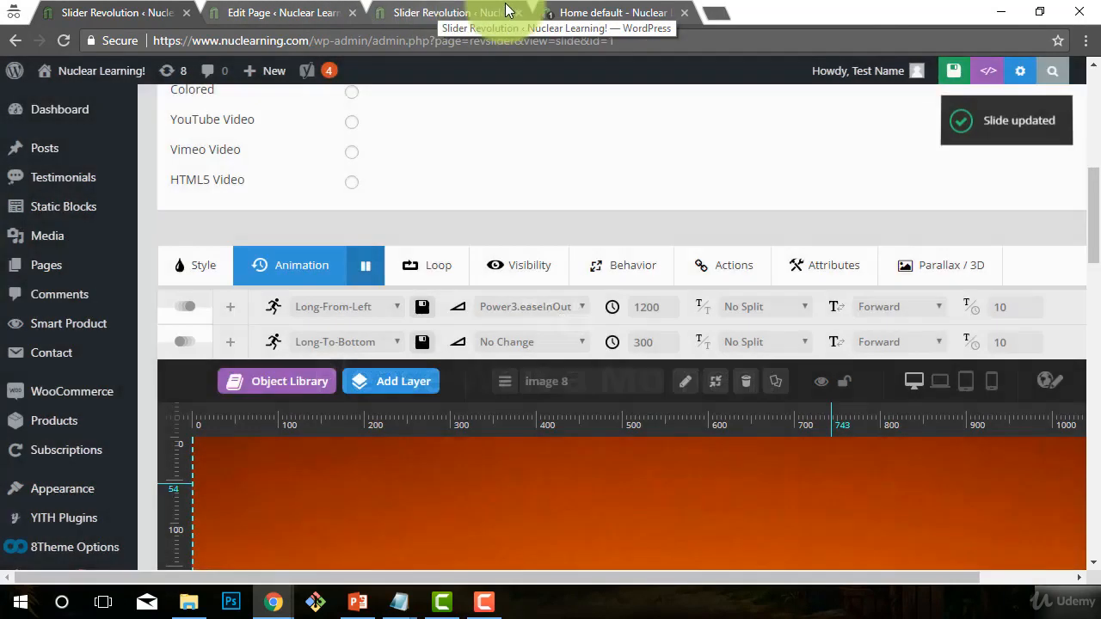
left_click(460, 10)
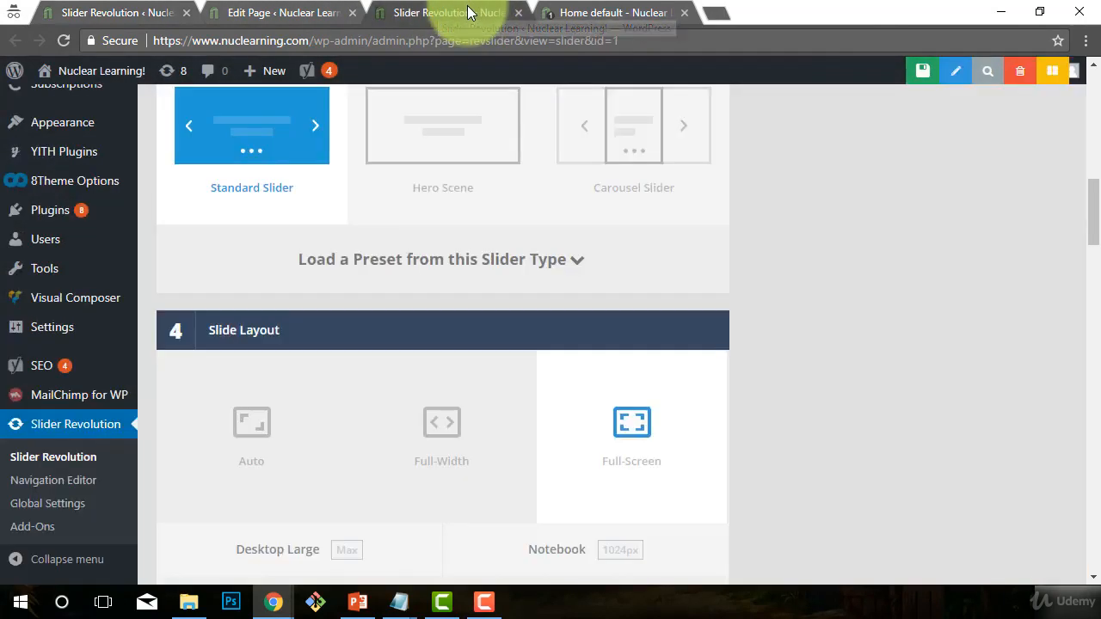
- Switch to the live home page, advance the slider to its second slide and return to the first
left_click(322, 15)
left_click(563, 10)
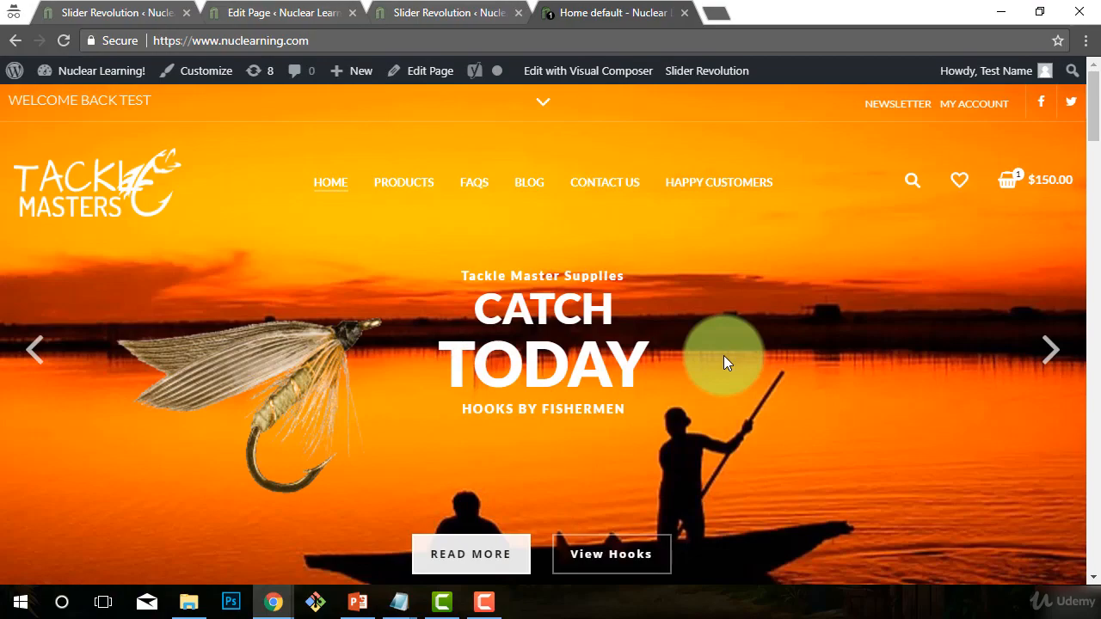
left_click(1051, 353)
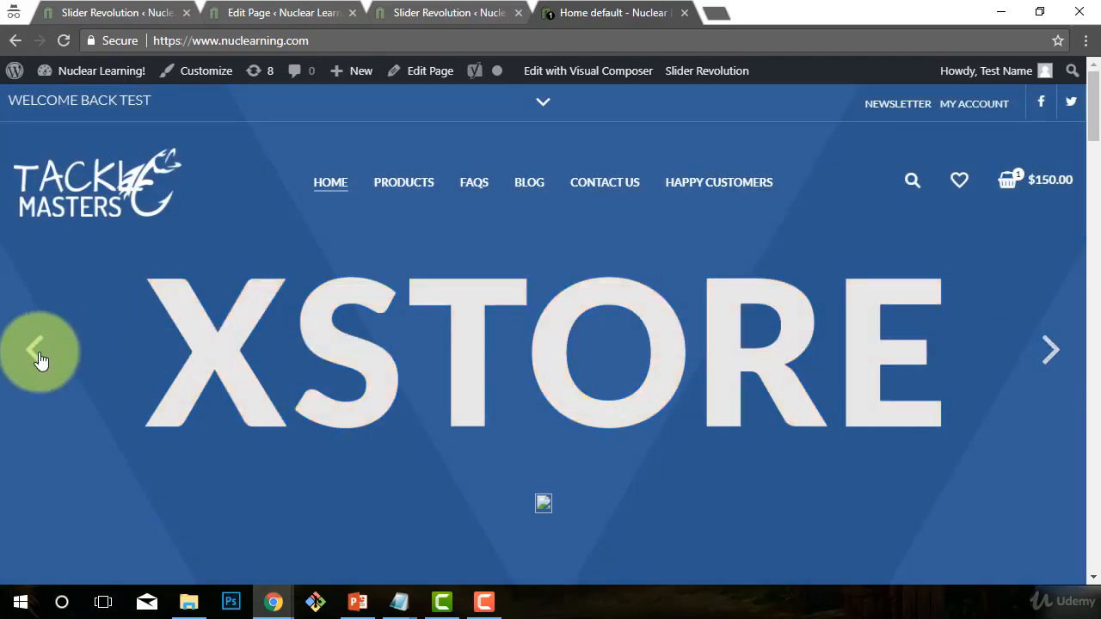
left_click(43, 360)
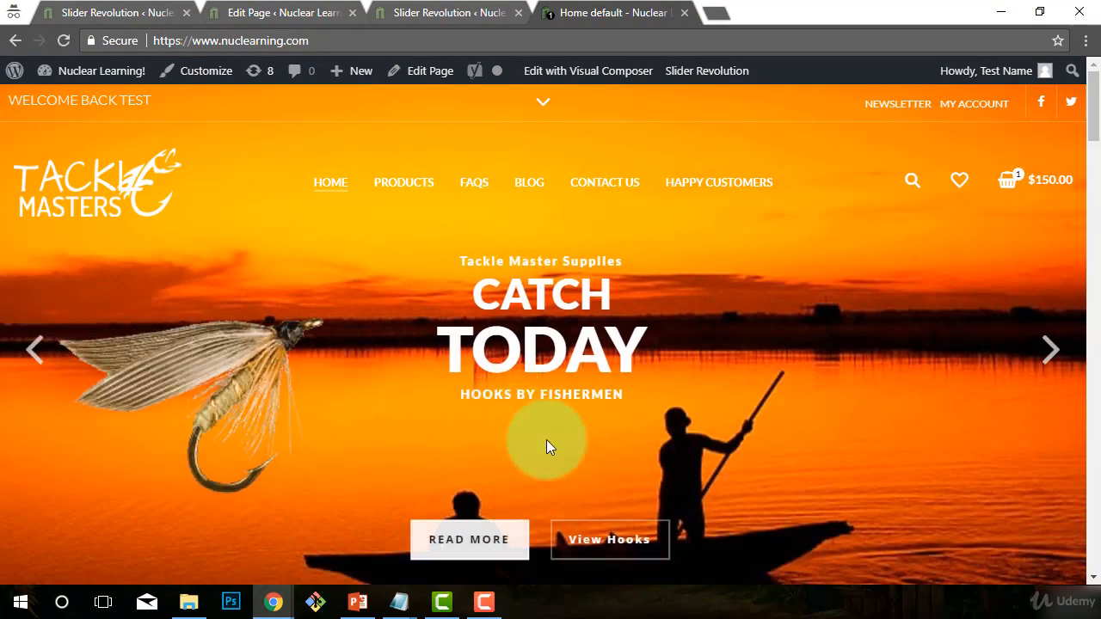
- Examine the first slide's text, lure image and buttons on the live home page, along with the sections below it
scroll(328, 434, "down", 1)
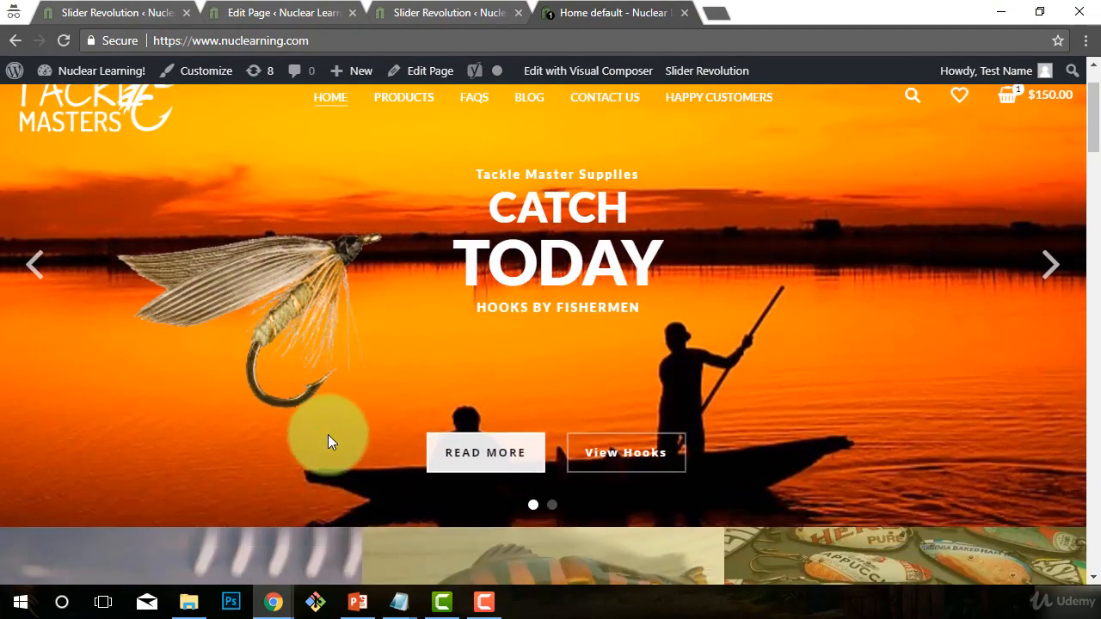
scroll(692, 498, "up", 1)
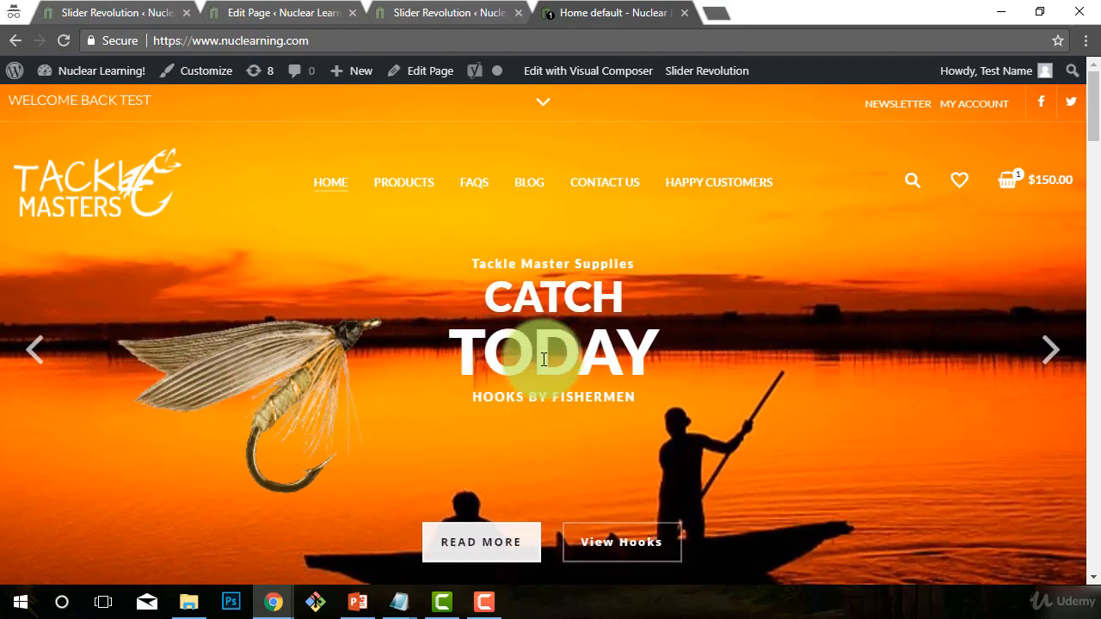
scroll(727, 301, "down", 4)
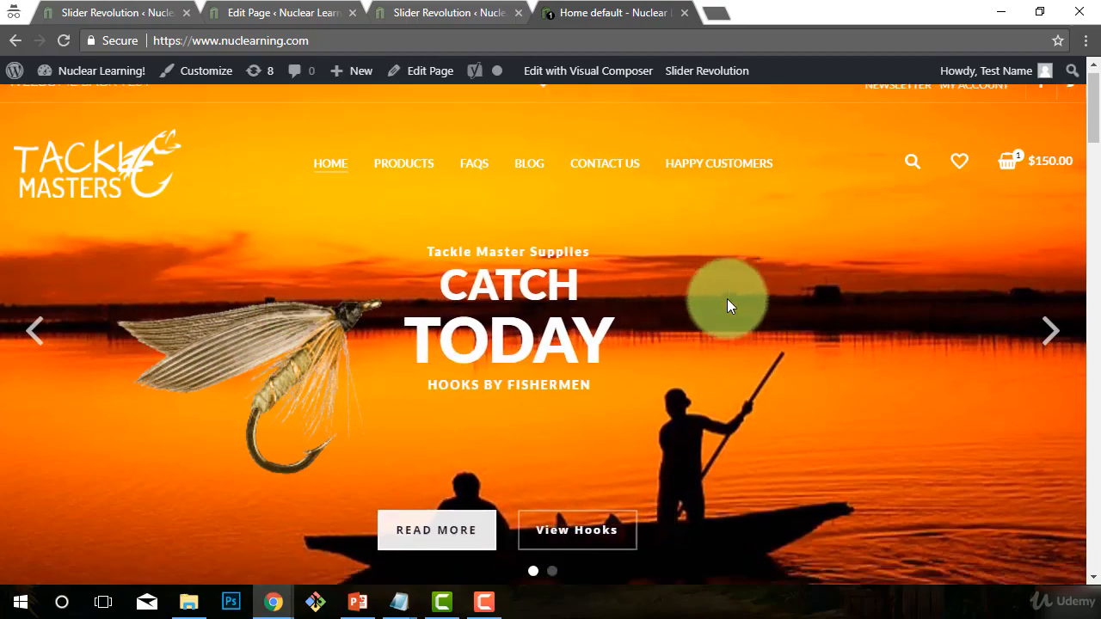
scroll(753, 316, "up", 4)
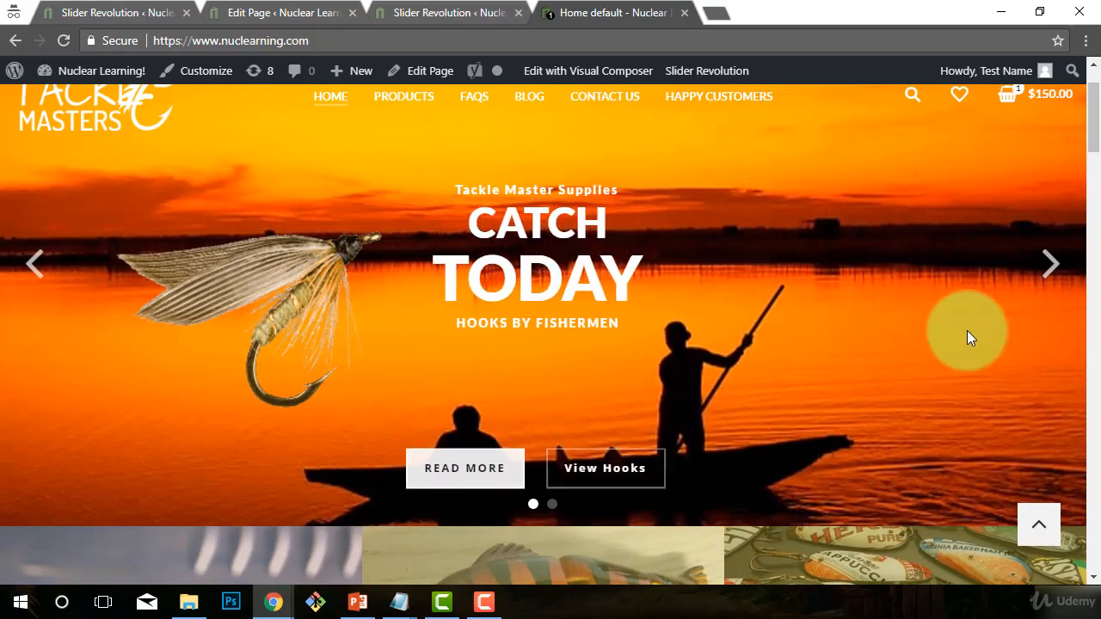
scroll(522, 354, "down", 1)
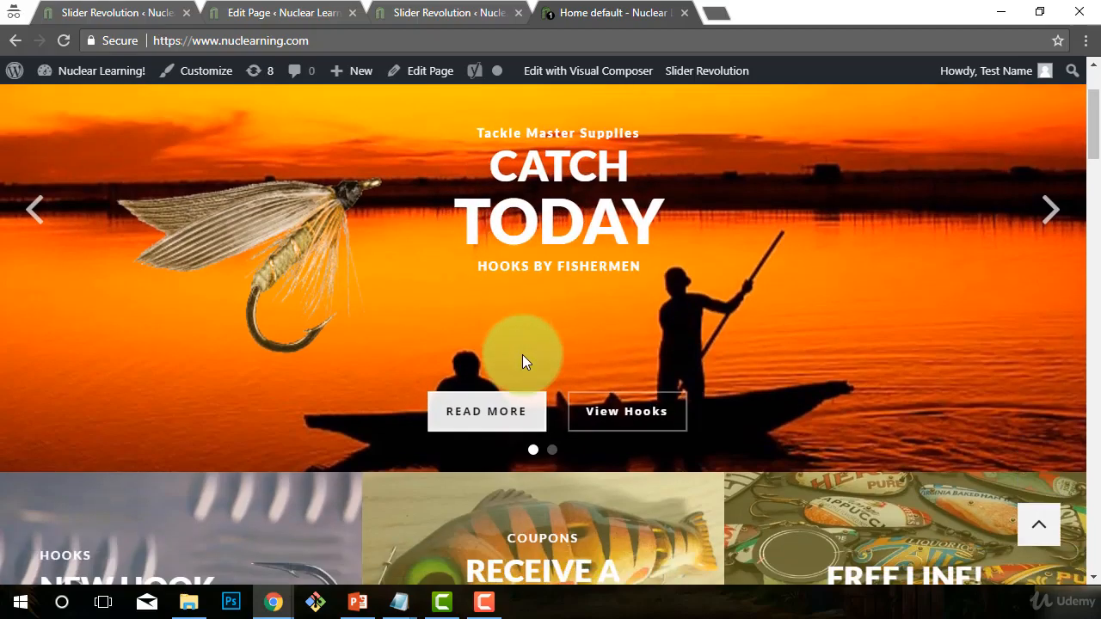
scroll(740, 303, "down", 7)
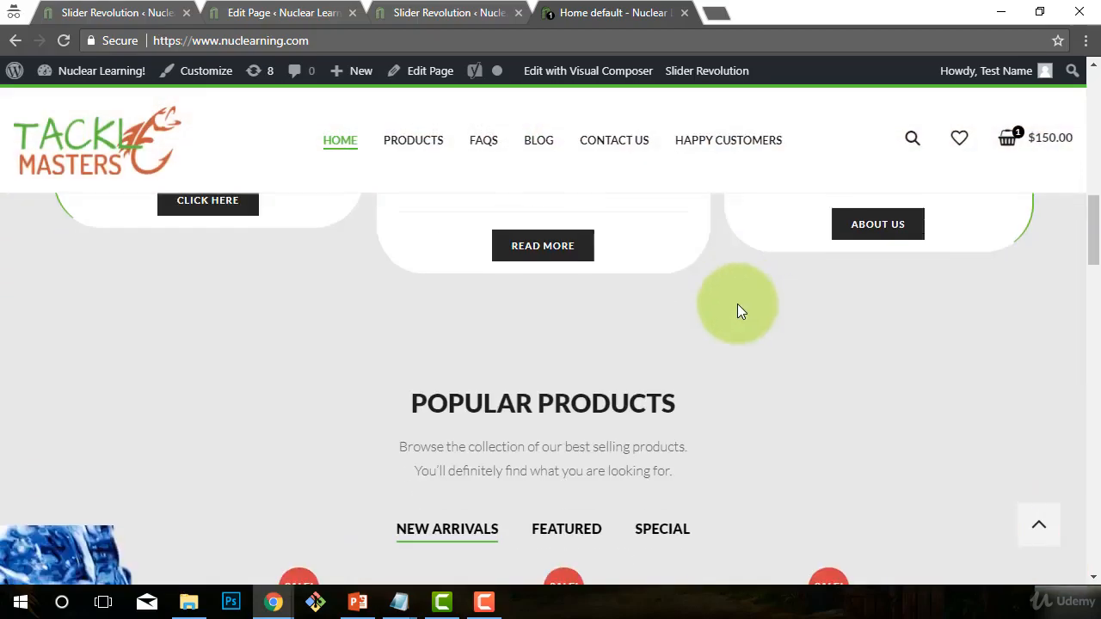
scroll(714, 327, "up", 1)
scroll(694, 342, "up", 10)
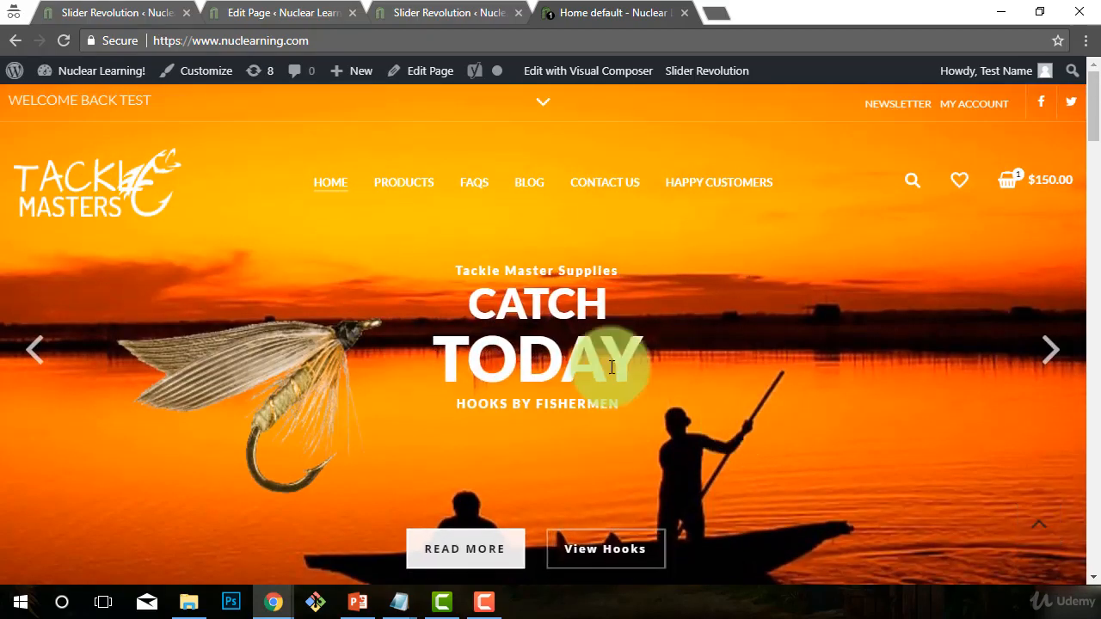
- Return to the slide editor and open slide #2 for editing
left_click(165, 10)
scroll(548, 307, "up", 6)
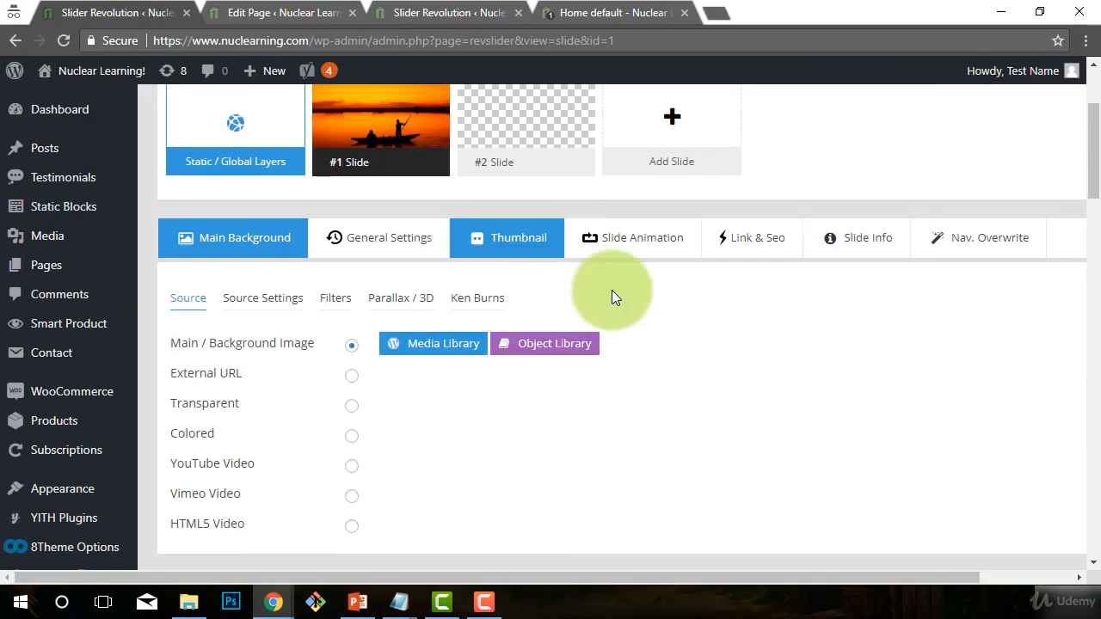
mouse_move(520, 297)
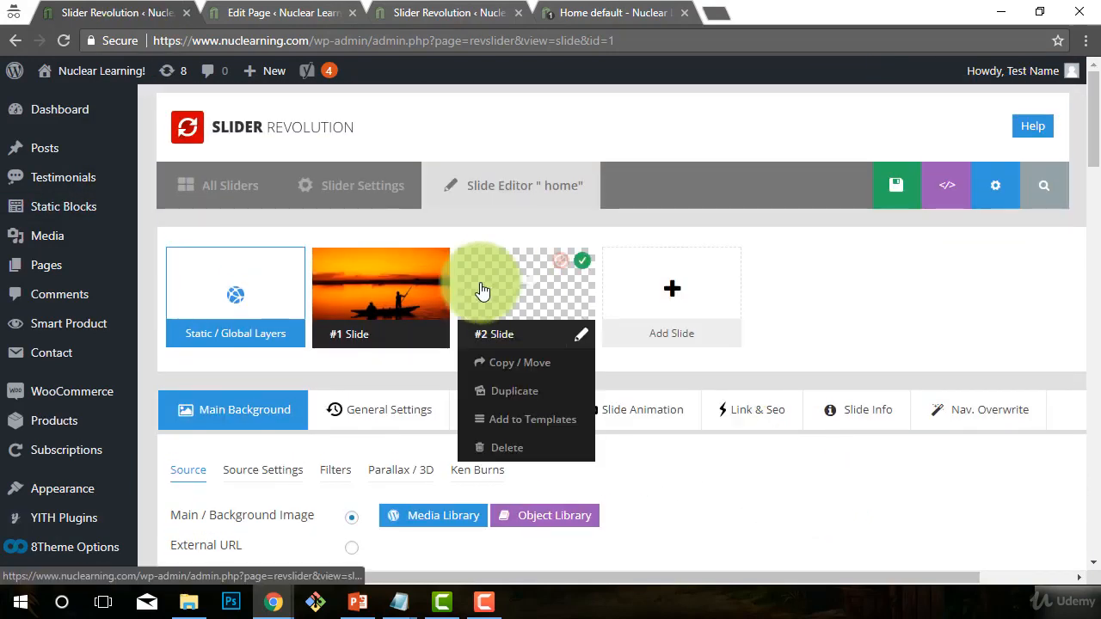
- Switch to the live home page and view the slider's second slide
left_click(625, 11)
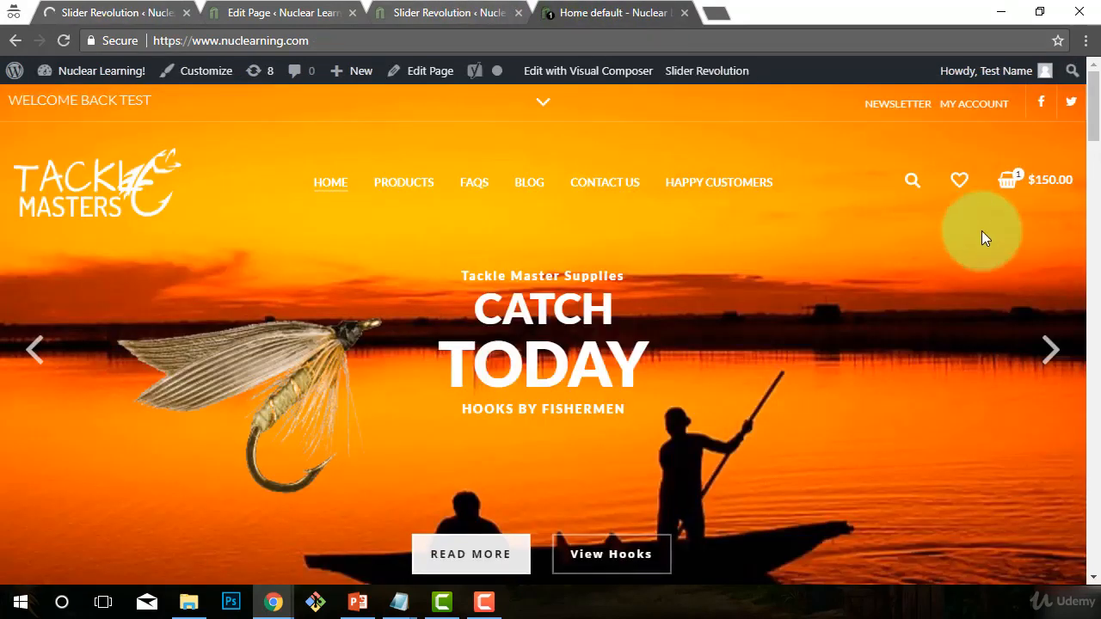
left_click(1055, 347)
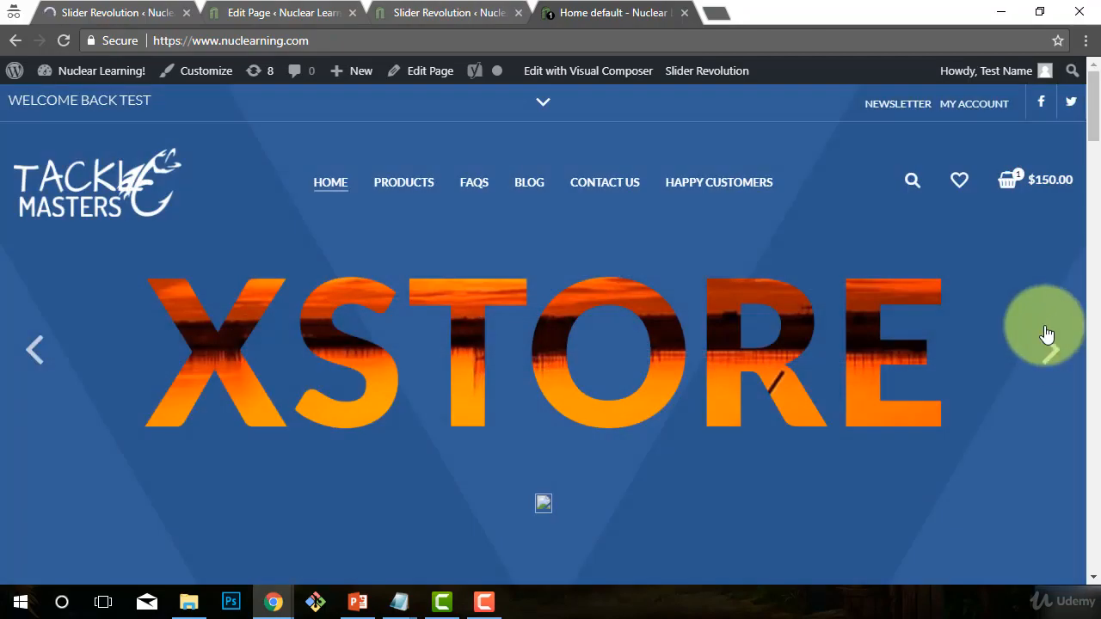
scroll(911, 436, "down", 2)
scroll(911, 439, "up", 2)
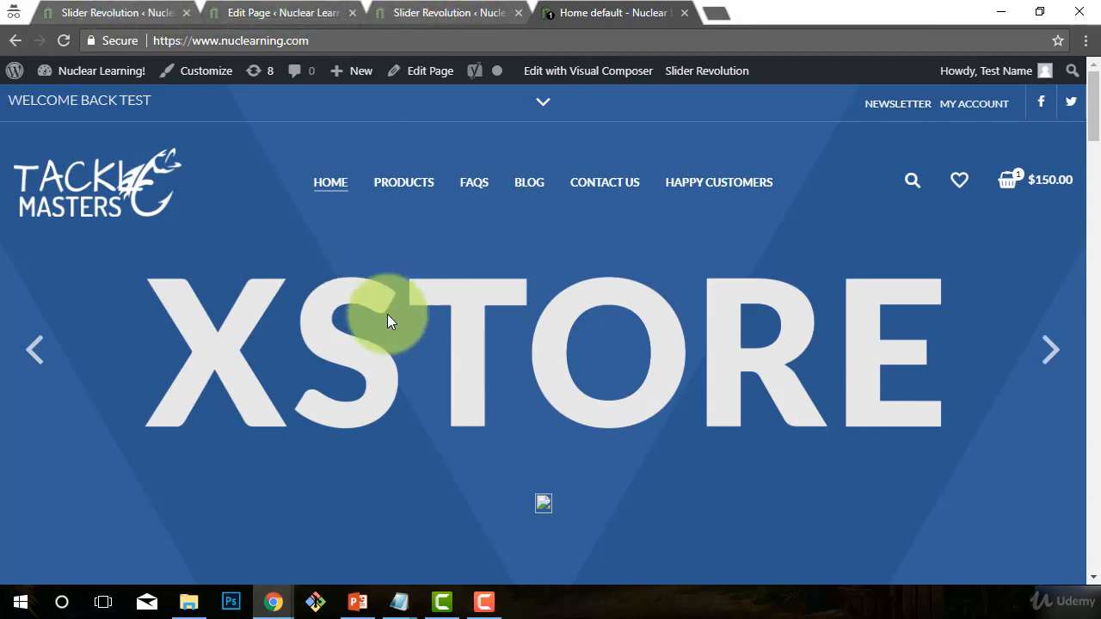
- Return to the slide editor and look over the duplicate, template and delete options of slides #1 and #2
left_click(131, 12)
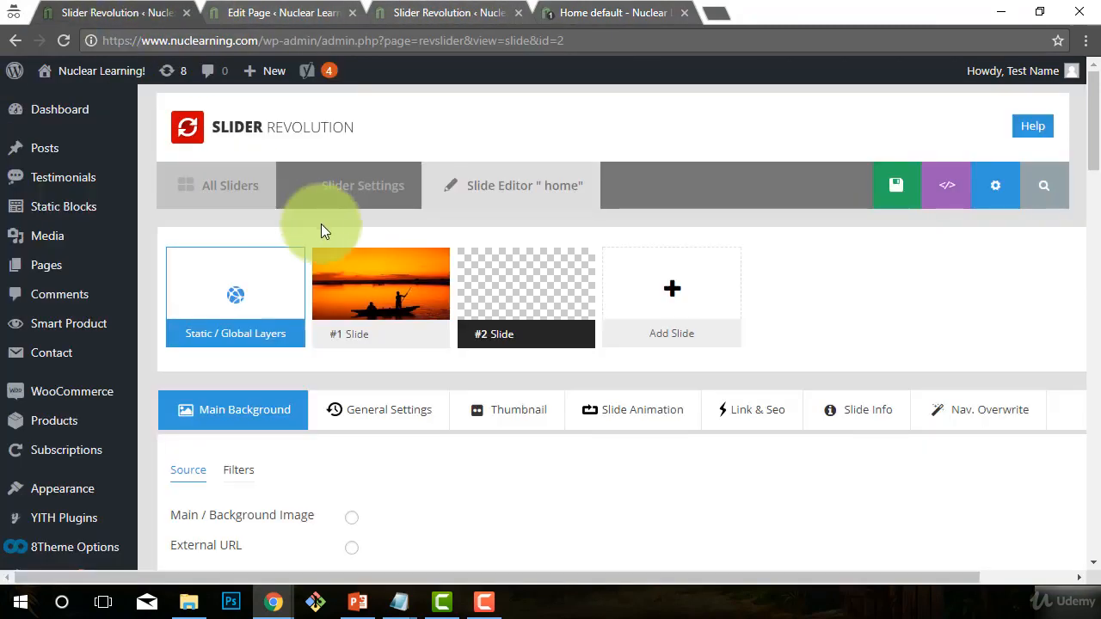
mouse_move(523, 314)
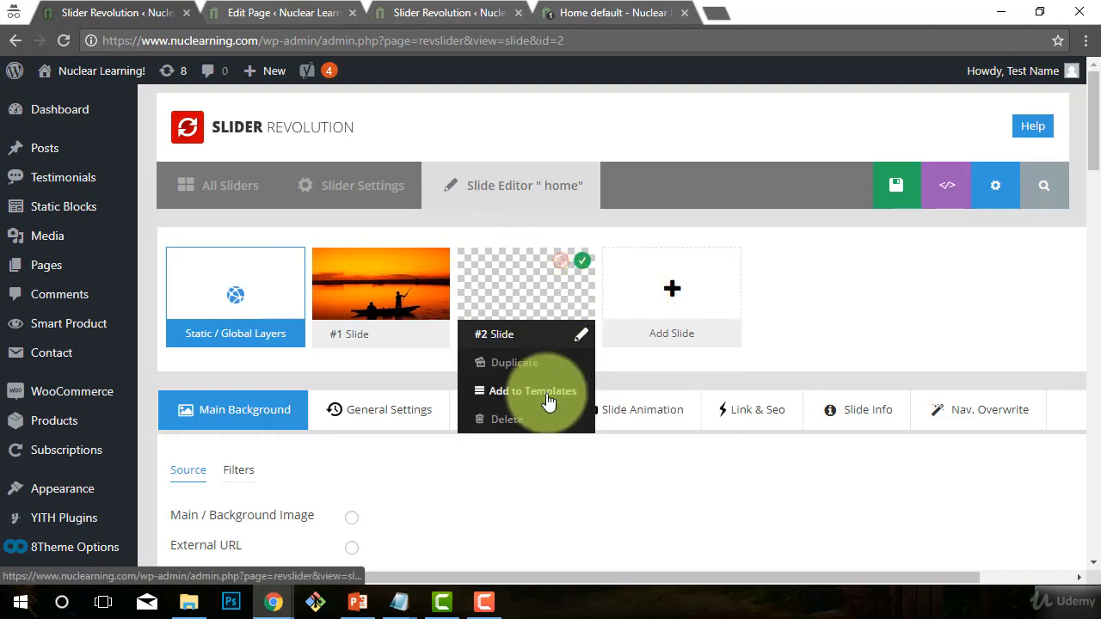
mouse_move(331, 298)
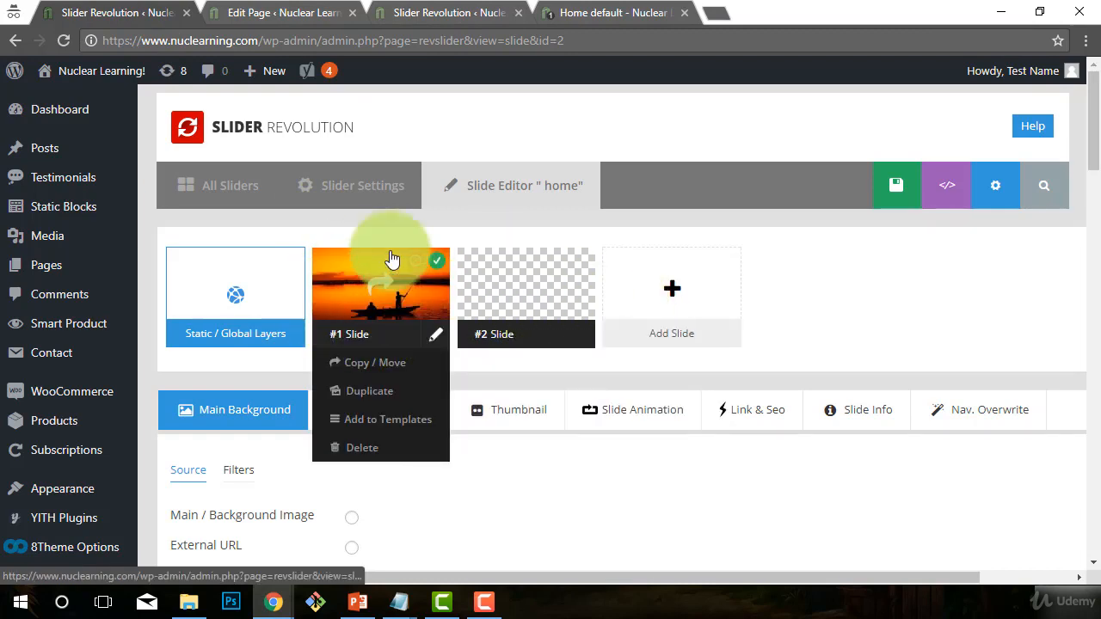
mouse_move(658, 308)
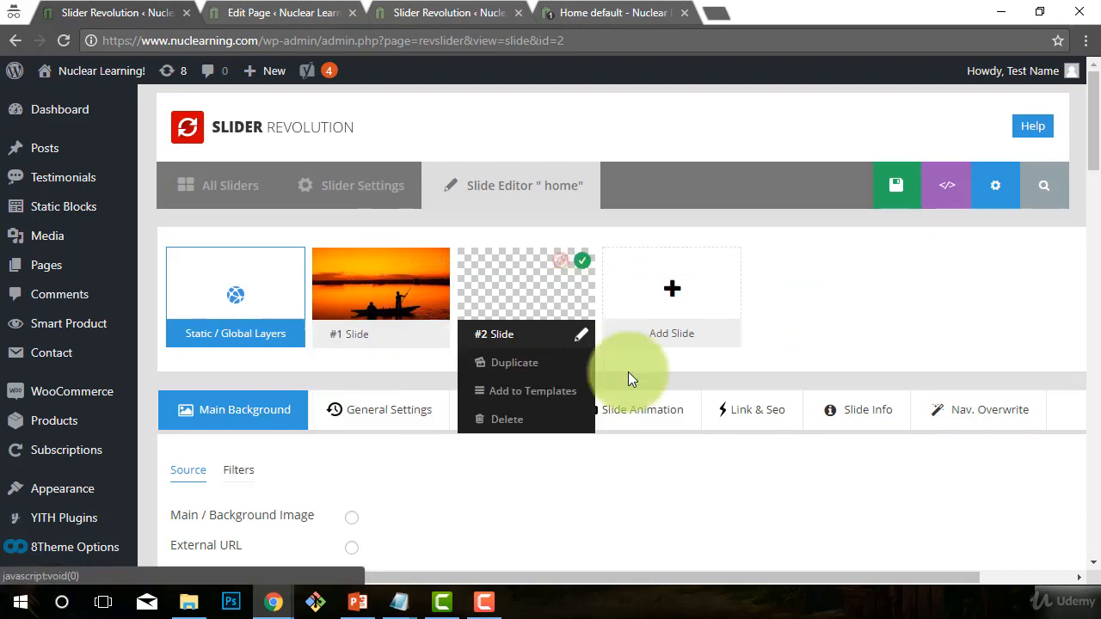
mouse_move(532, 292)
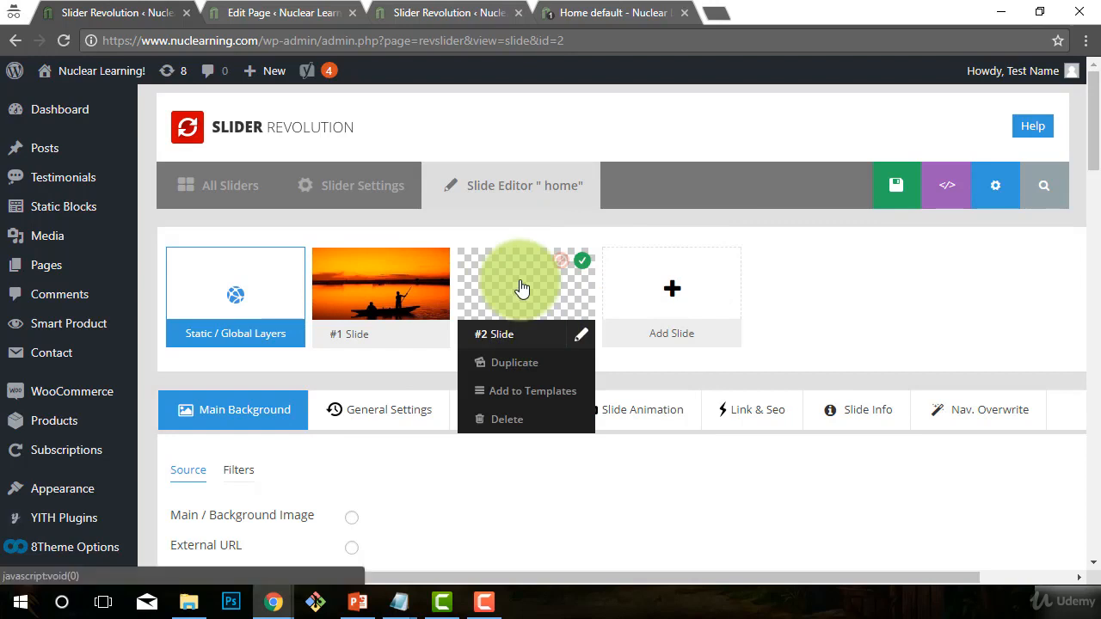
- Examine slide #2's background source, canvas content and timeline
scroll(527, 297, "down", 2)
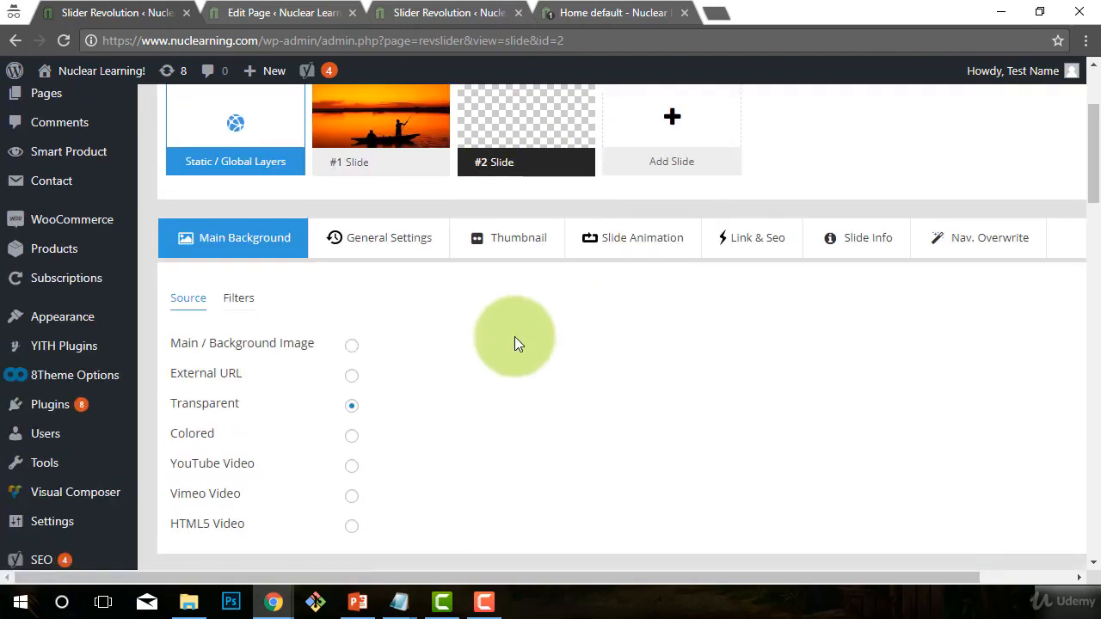
scroll(516, 339, "down", 2)
scroll(516, 342, "down", 4)
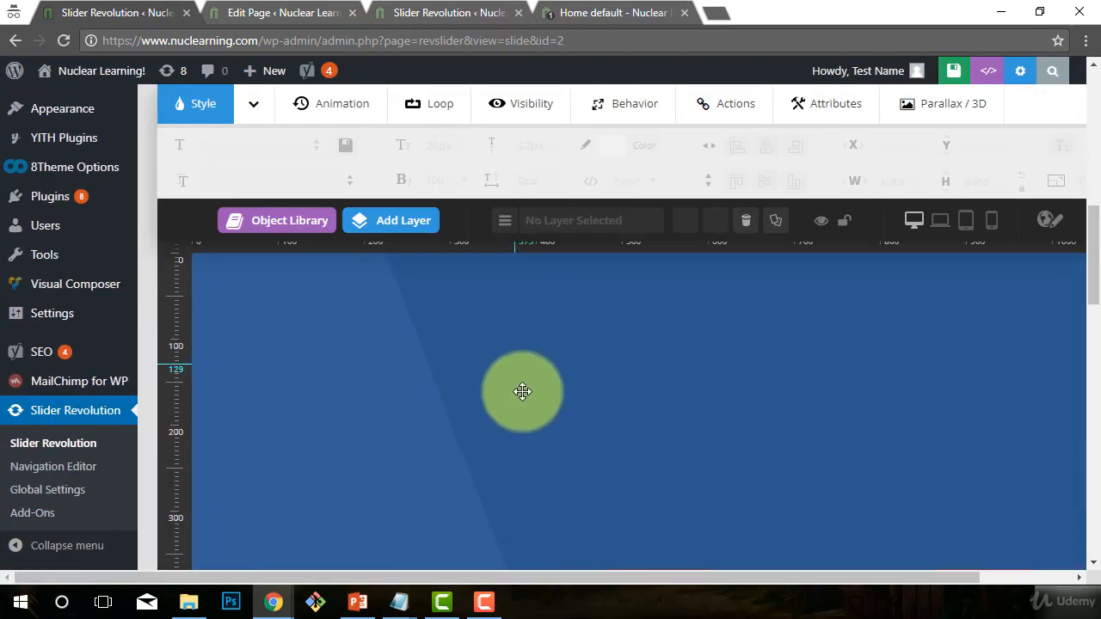
scroll(851, 508, "up", 4)
scroll(851, 507, "down", 4)
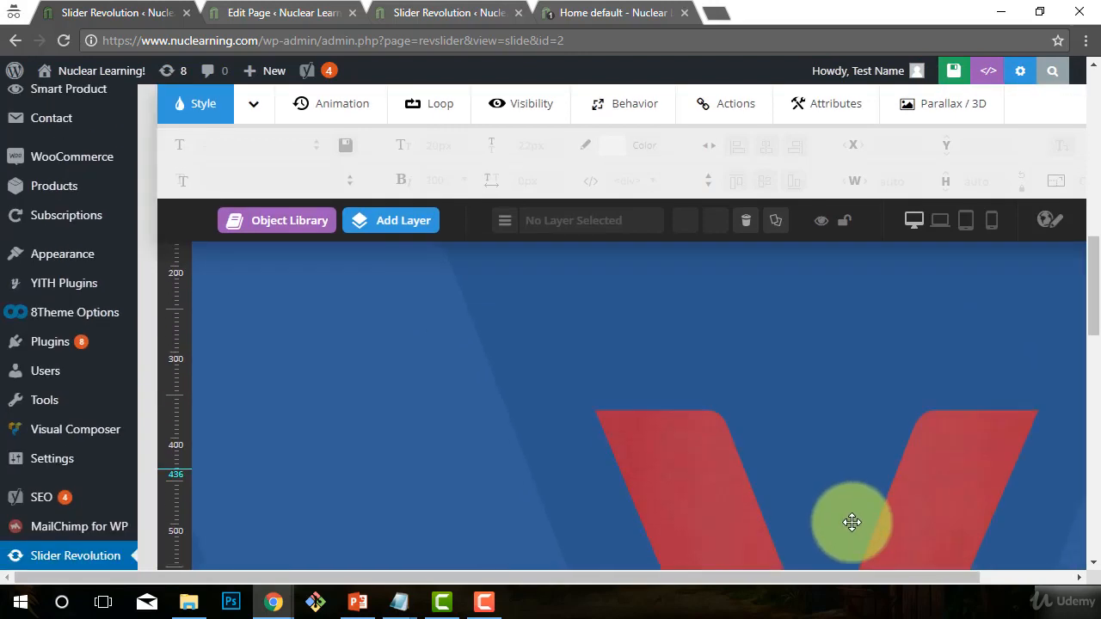
scroll(851, 513, "up", 4)
scroll(851, 512, "up", 5)
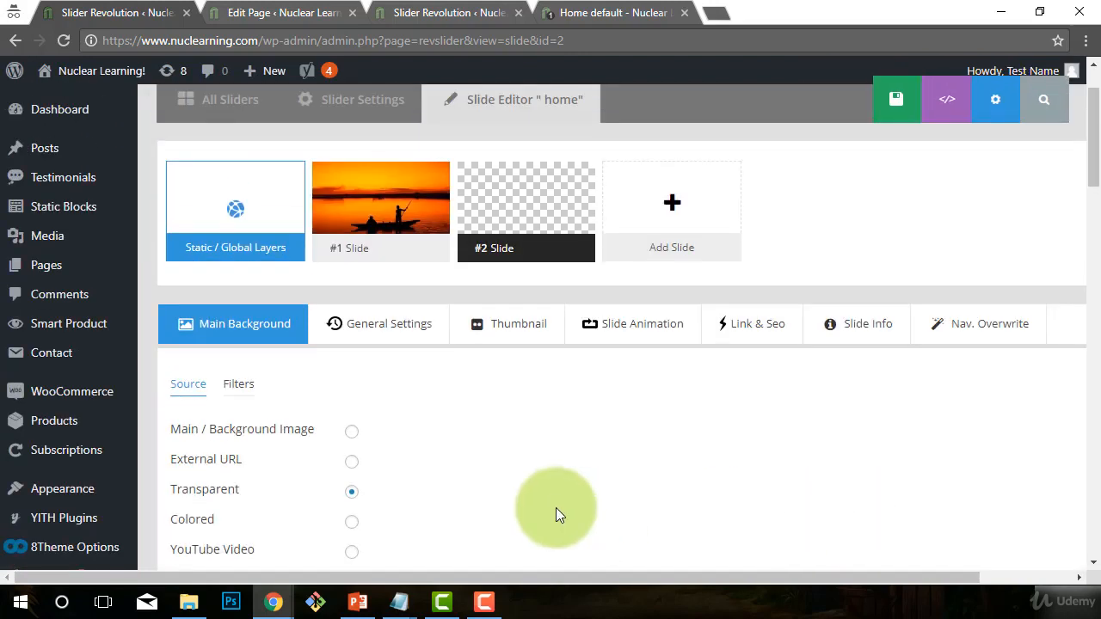
scroll(567, 501, "down", 1)
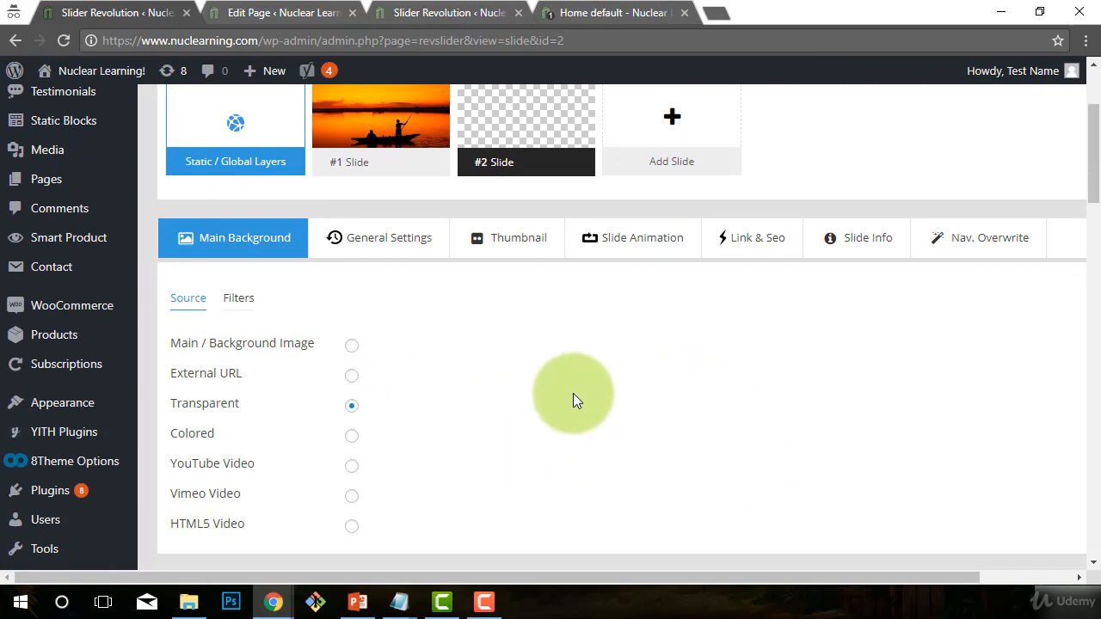
scroll(573, 396, "down", 3)
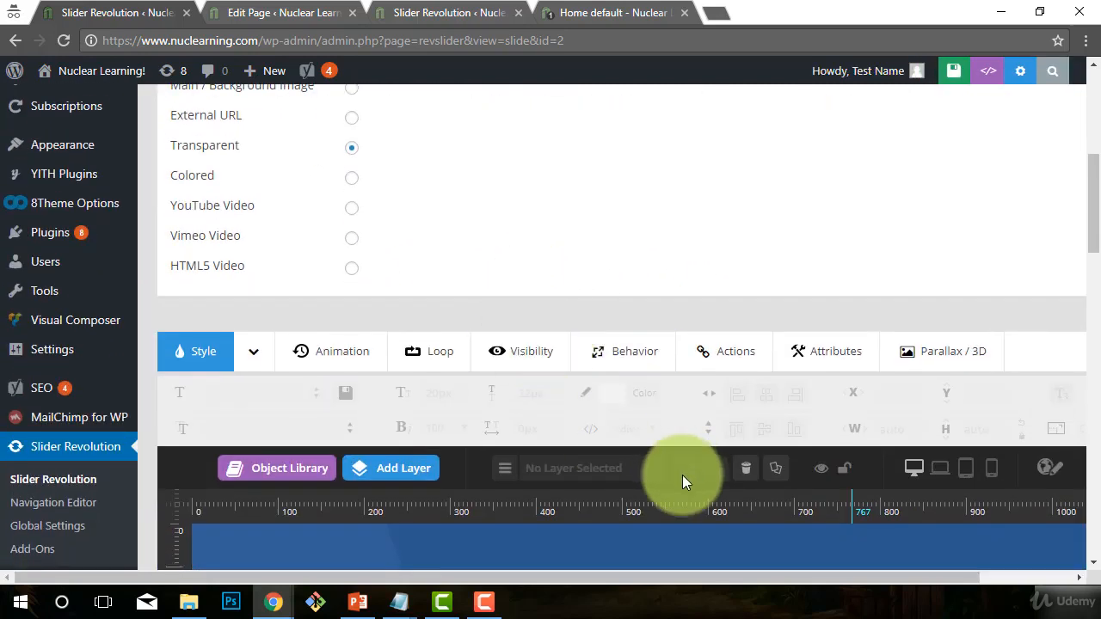
scroll(684, 479, "down", 3)
scroll(682, 481, "down", 10)
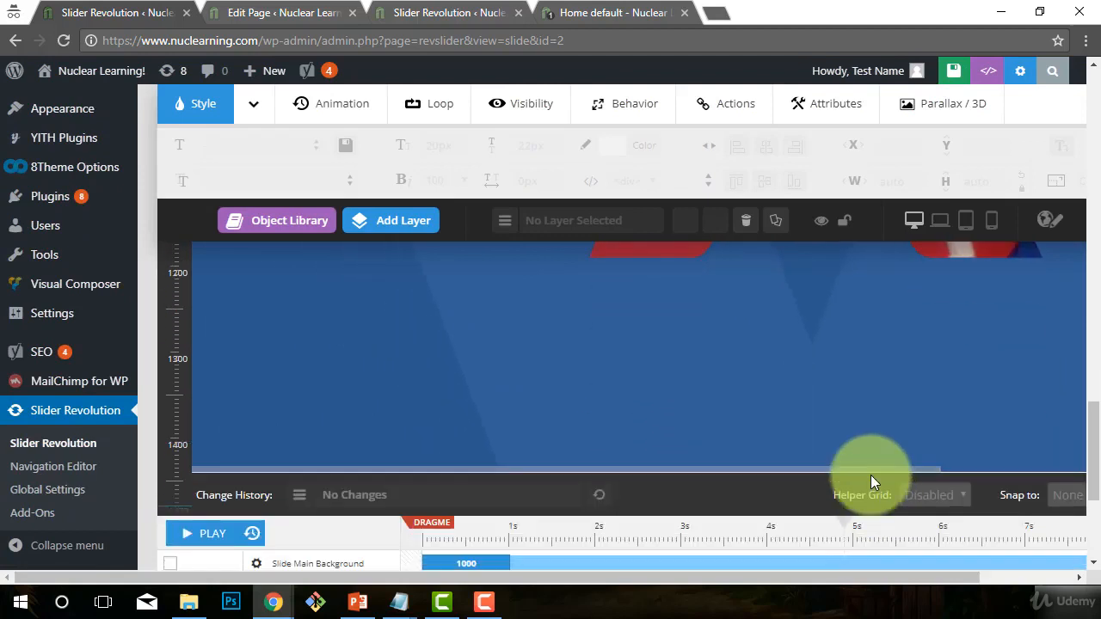
scroll(786, 516, "up", 15)
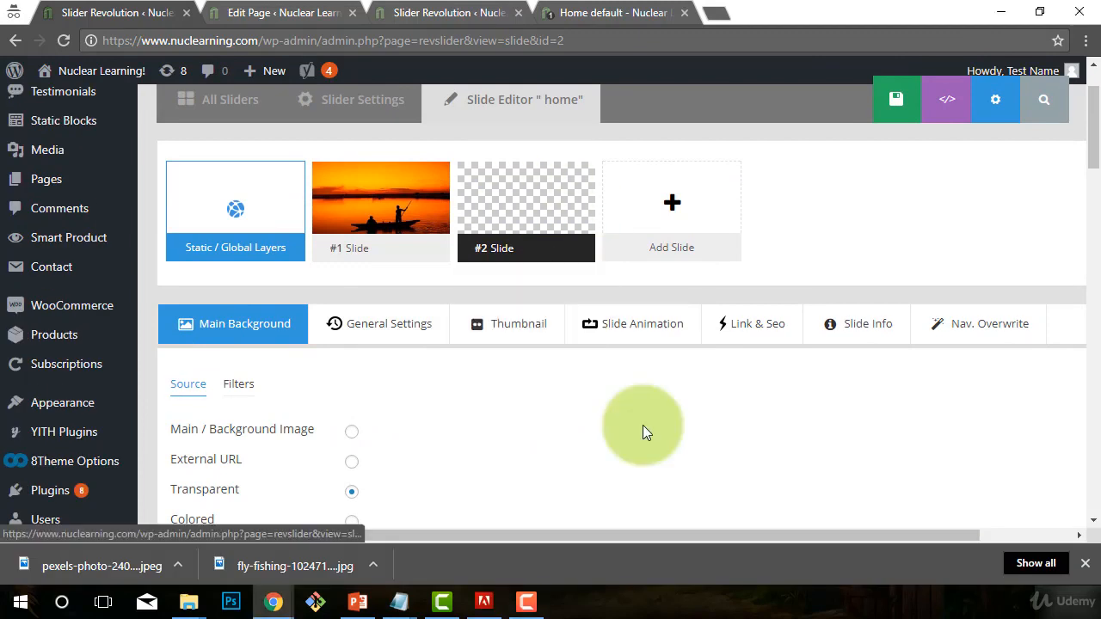
- Set slide #2's main background to the downloaded red fishing boat photo, adding it through the media library
left_click(352, 431)
scroll(516, 388, "down", 2)
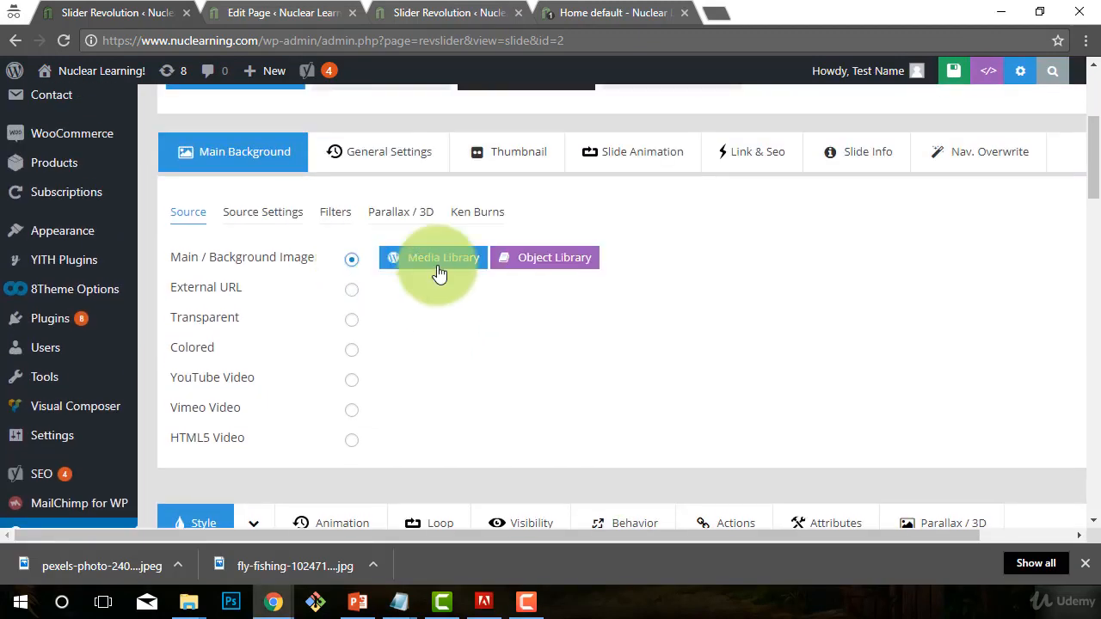
left_click(435, 258)
left_click_drag(295, 566, 551, 486)
left_click(1036, 491)
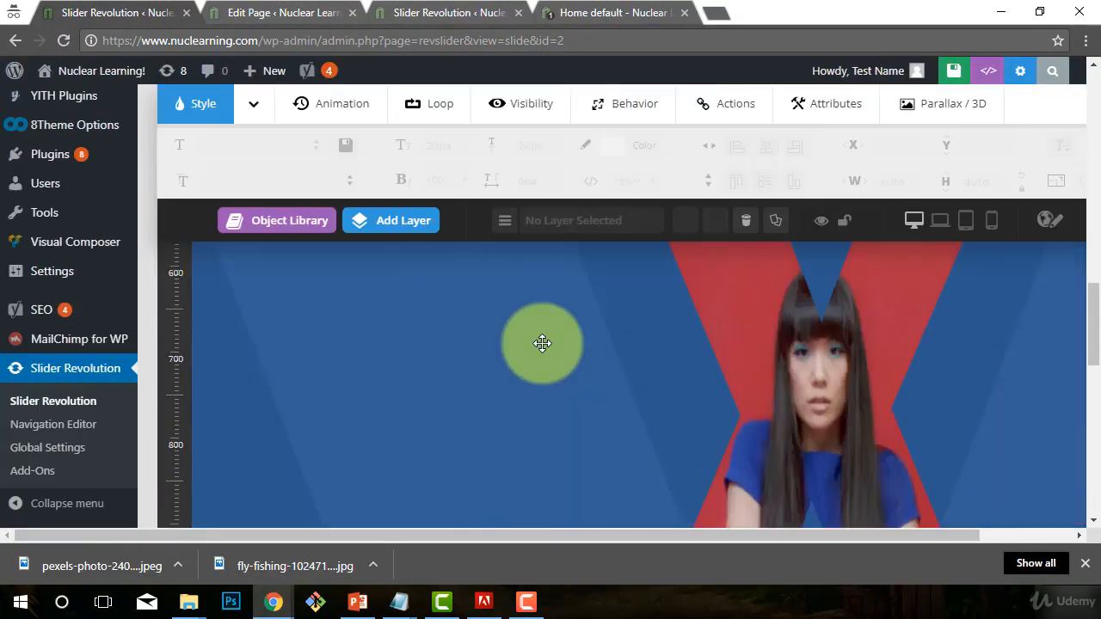
- Delete the image 5 layer from slide #2
scroll(542, 343, "up", 11)
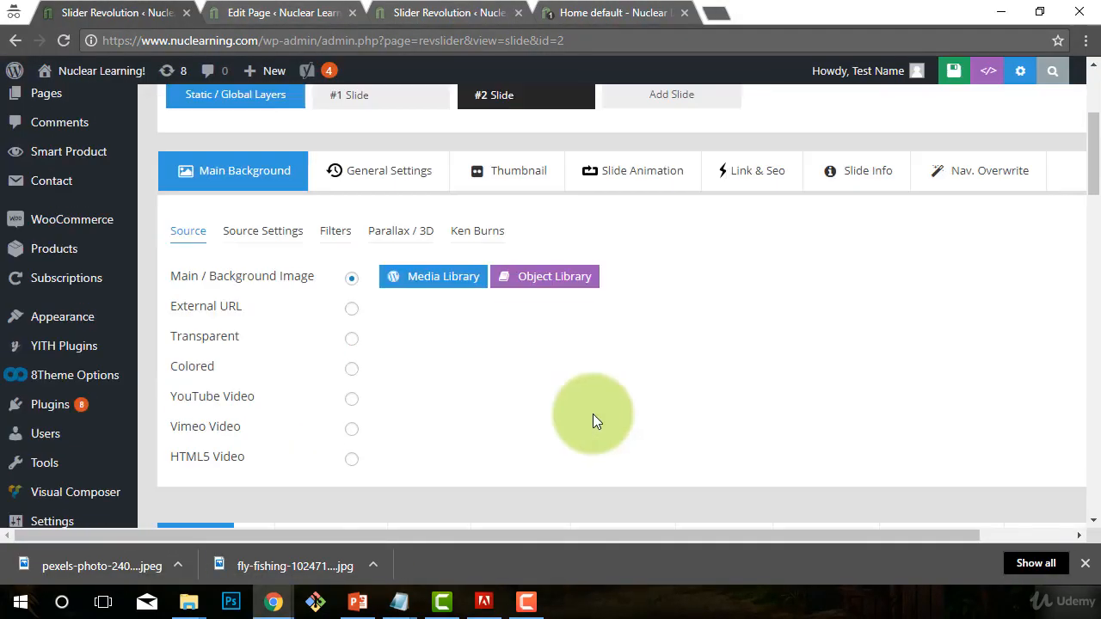
scroll(592, 414, "down", 10)
left_click(418, 396)
scroll(418, 396, "down", 9)
left_click(310, 376)
key("Delete")
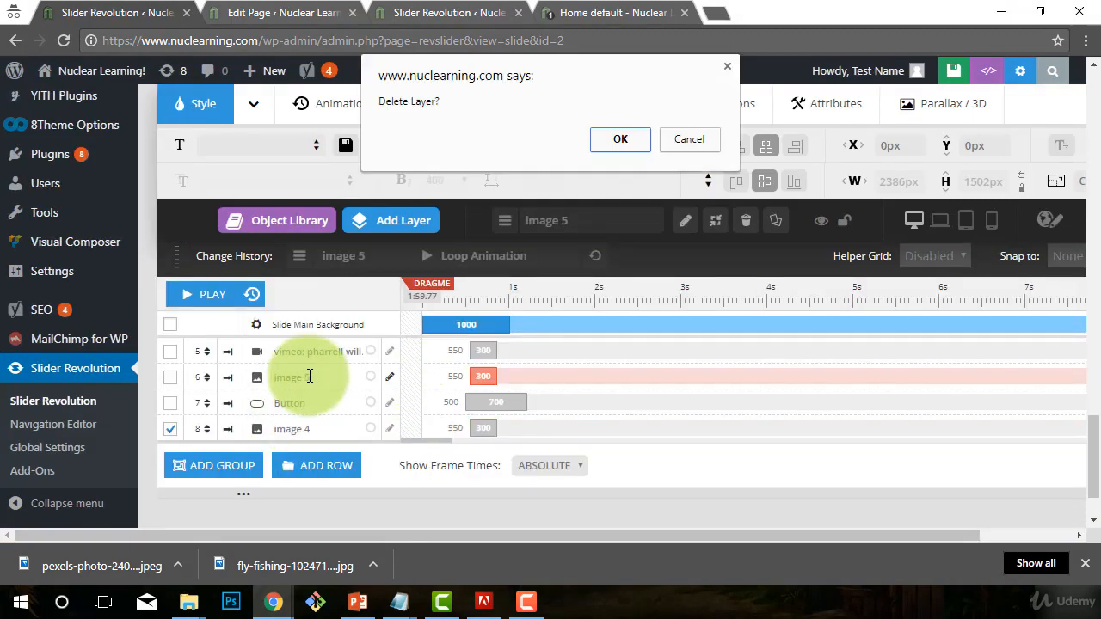
key("Return")
- Delete the Vimeo video layer and the image 4 layer from slide #2
key("Delete")
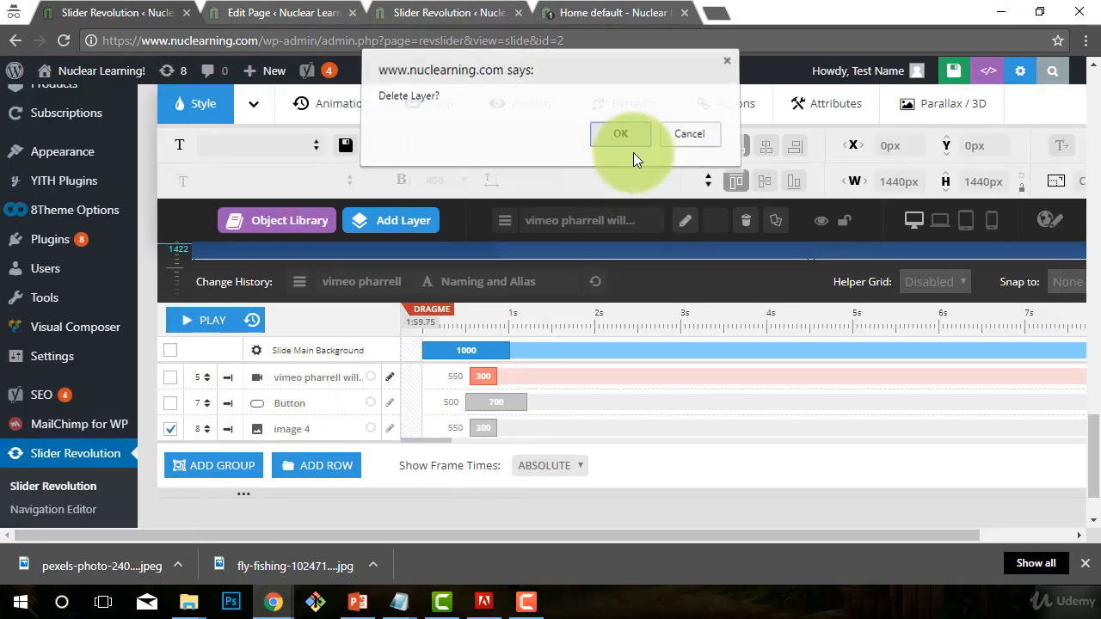
left_click(633, 152)
scroll(668, 383, "down", 5)
scroll(659, 462, "up", 5)
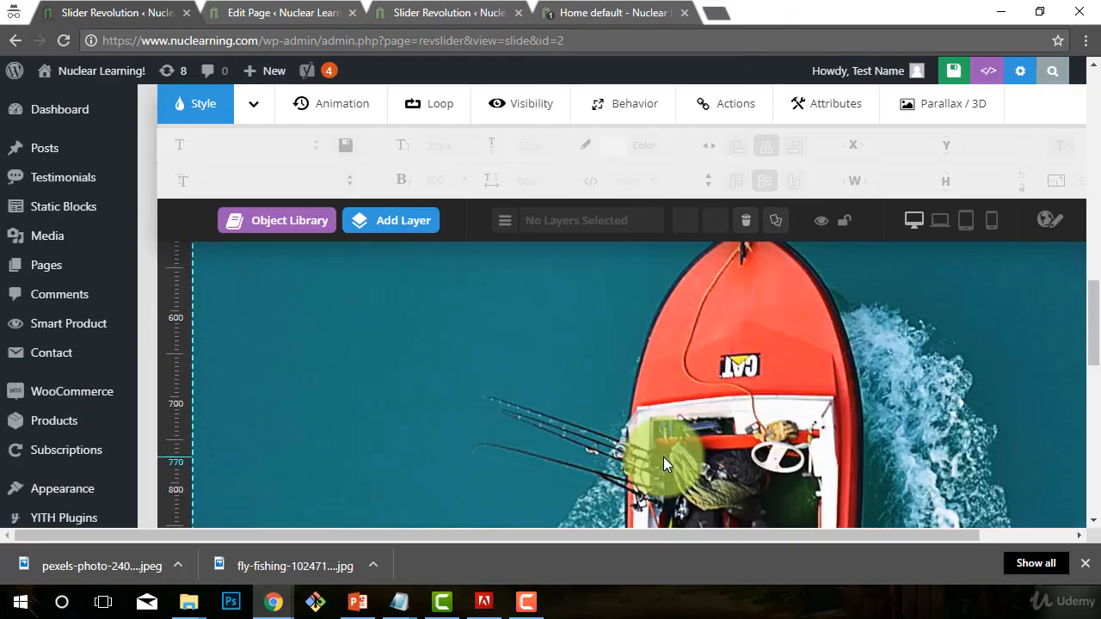
scroll(663, 454, "down", 4)
scroll(664, 454, "down", 5)
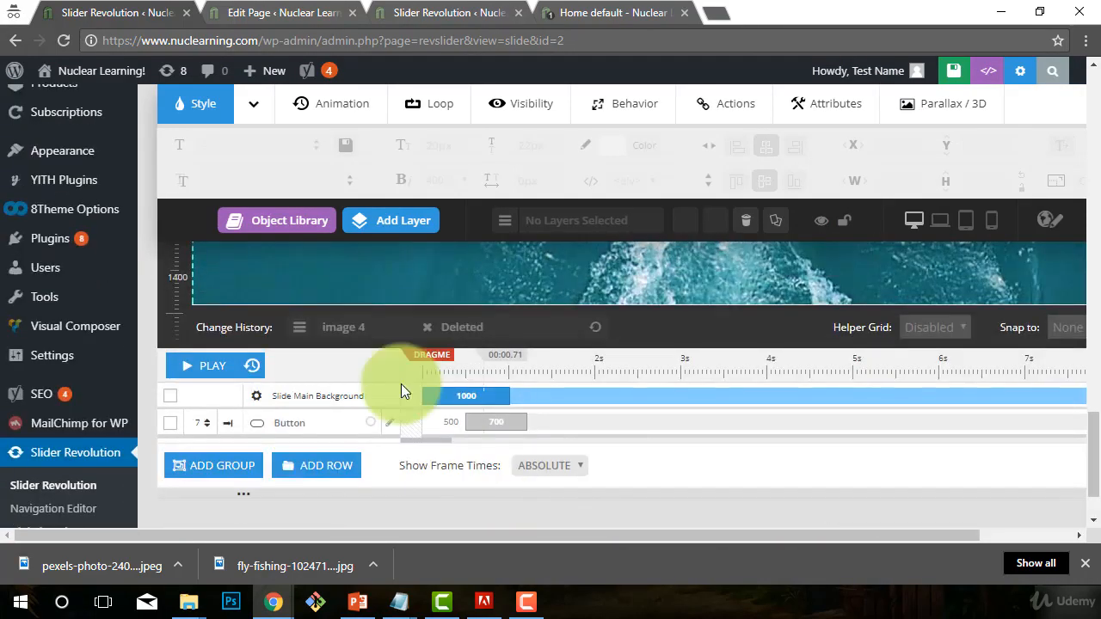
- Delete the Button layer from slide #2
left_click(293, 422)
scroll(634, 448, "up", 6)
scroll(634, 453, "down", 2)
key("Delete")
left_click(623, 144)
scroll(715, 416, "up", 4)
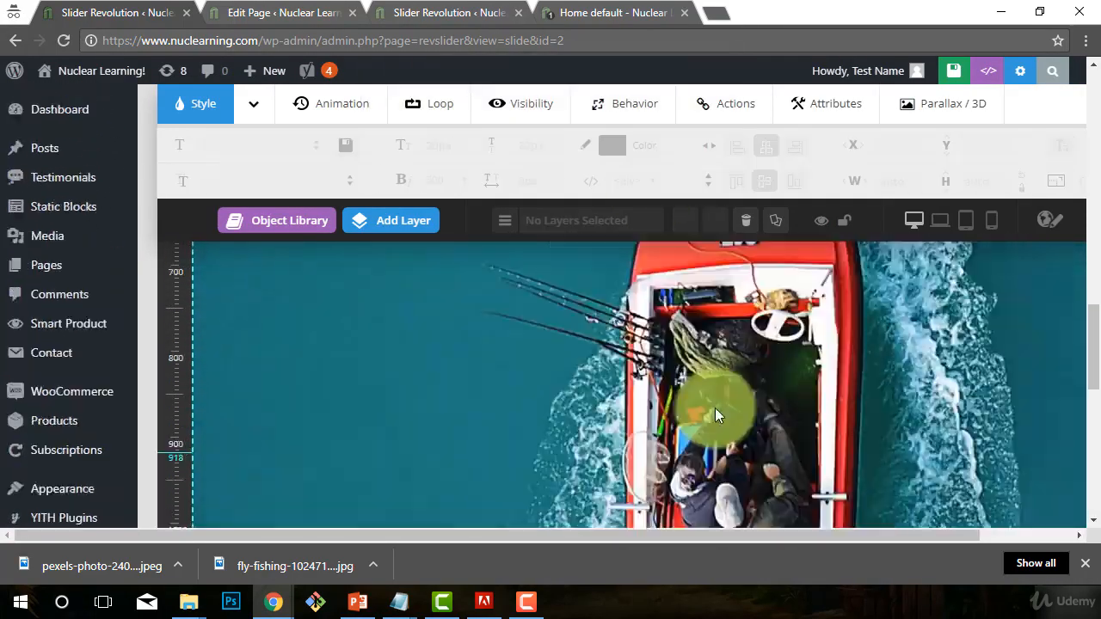
- Add a text layer reading OPEN OCEAN and place it in the water above the boat
mouse_move(399, 220)
left_click(392, 266)
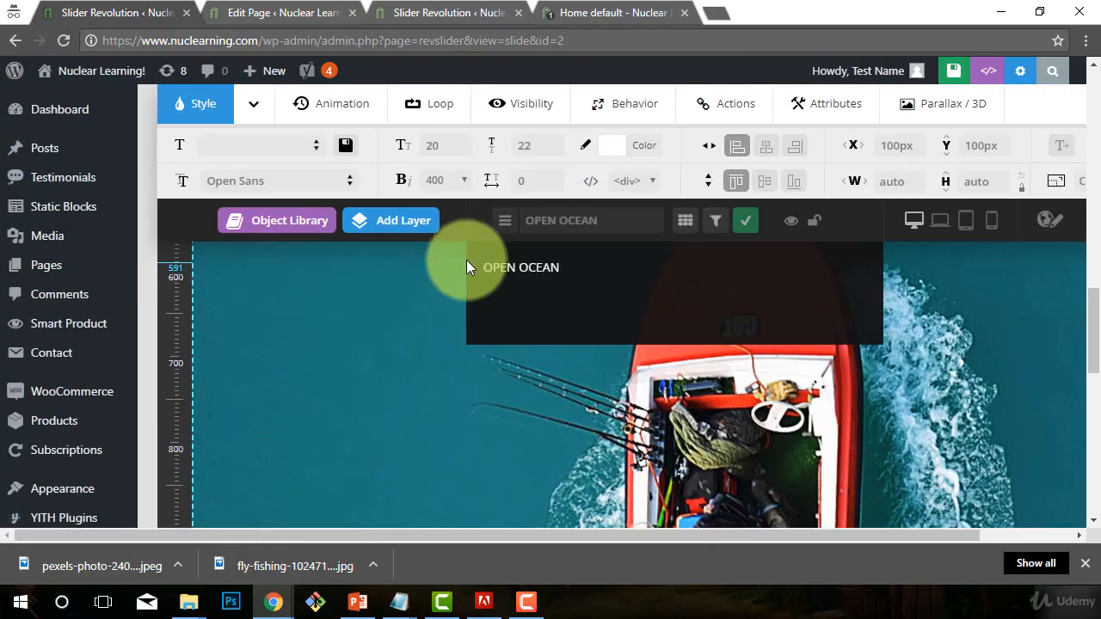
left_click(466, 260)
scroll(387, 396, "up", 7)
scroll(671, 418, "down", 8)
left_click_drag(359, 453, 514, 379)
scroll(602, 370, "up", 3)
scroll(514, 361, "up", 1)
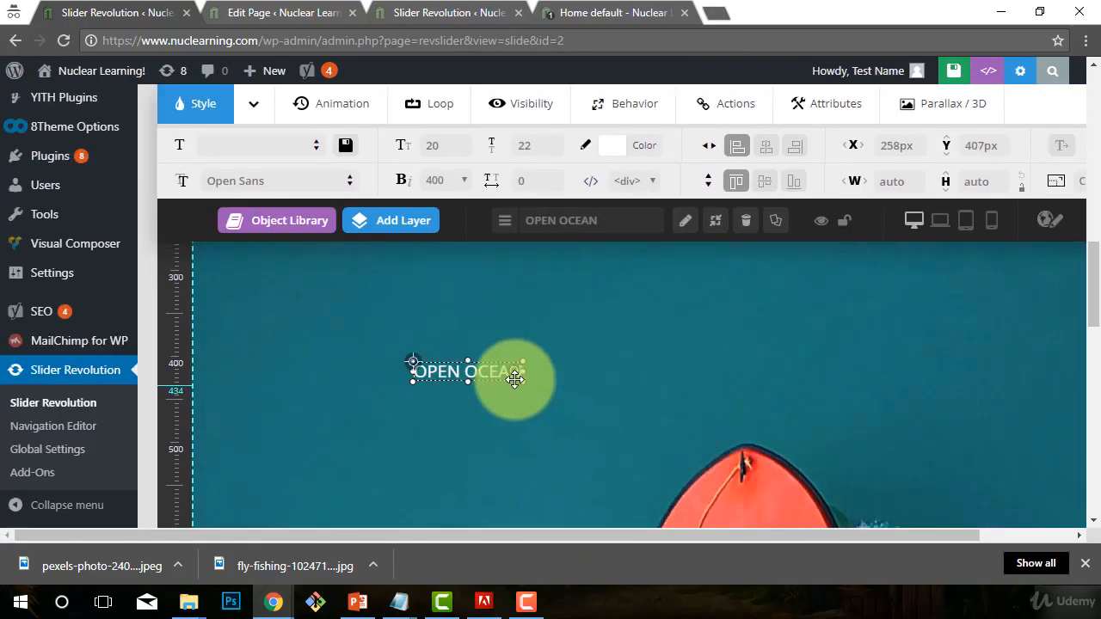
- Set the OPEN OCEAN text to a 70px font size and the Lato font
type("70")
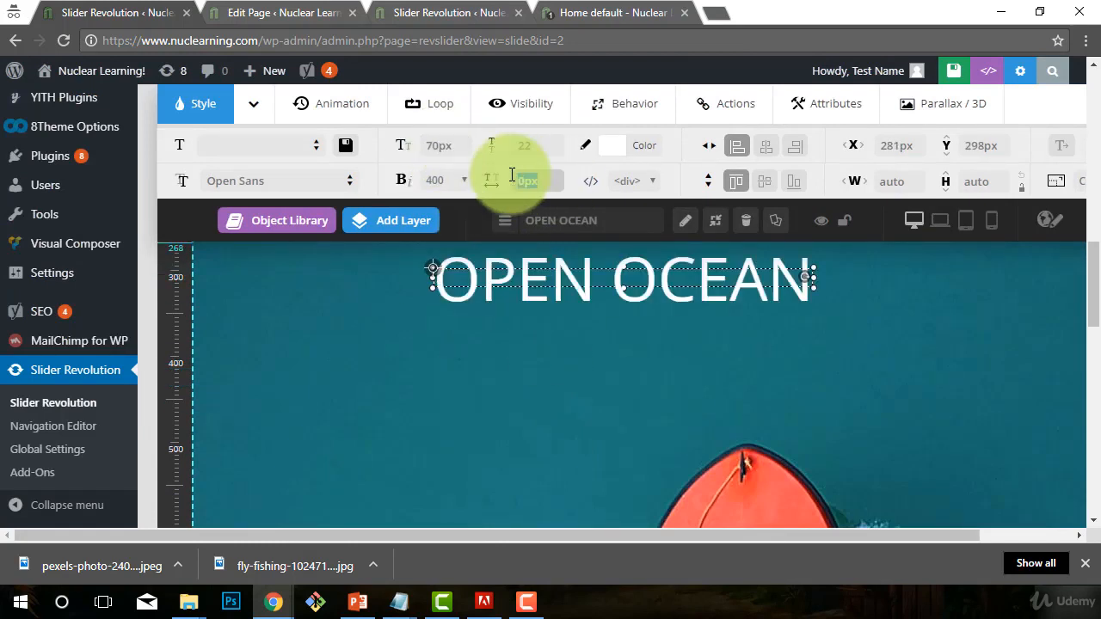
left_click(344, 180)
scroll(370, 310, "down", 5)
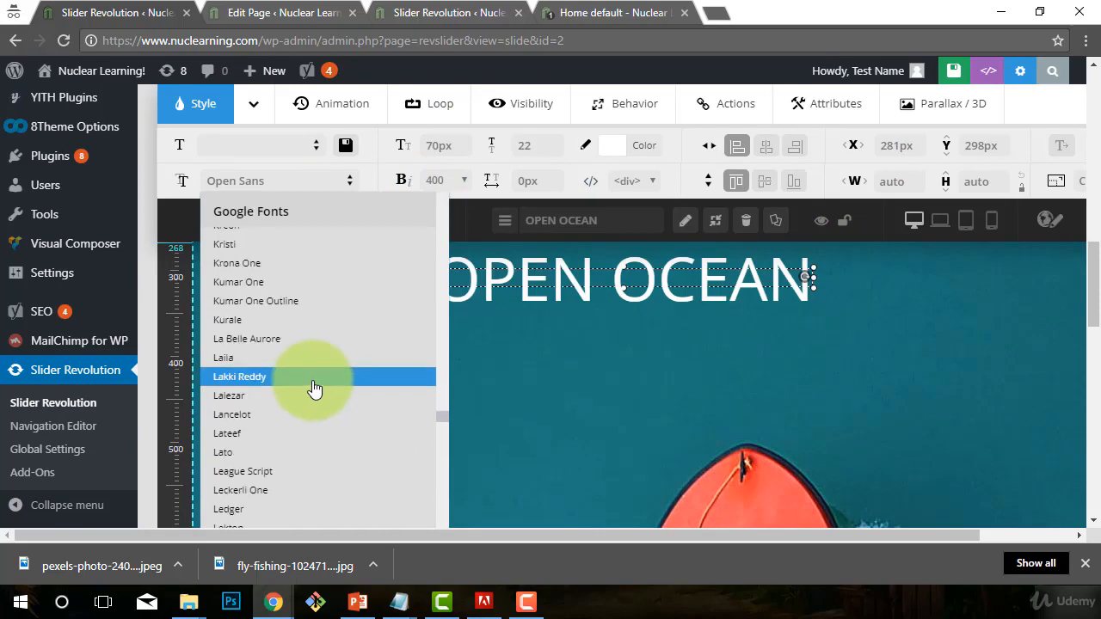
left_click(301, 452)
- Add a text layer reading Fish With Fish Masters and place it just above OPEN OCEAN, at about X 398px, Y 245px
scroll(687, 307, "up", 1)
mouse_move(391, 221)
left_click(384, 268)
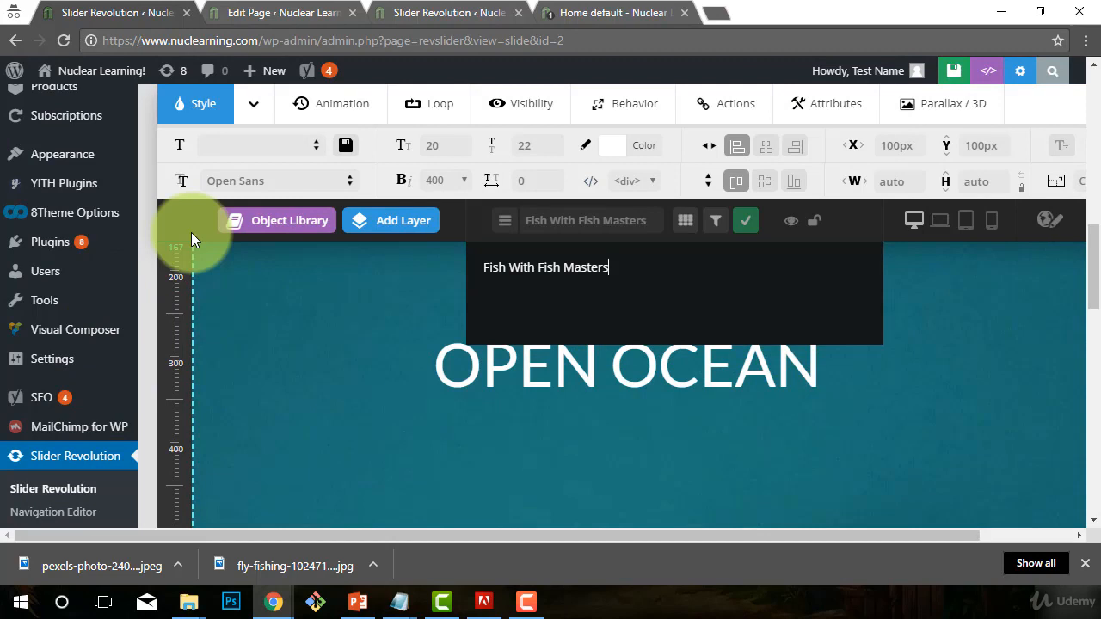
left_click(551, 459)
scroll(551, 452, "up", 4)
scroll(550, 452, "down", 3)
left_click_drag(413, 287, 652, 330)
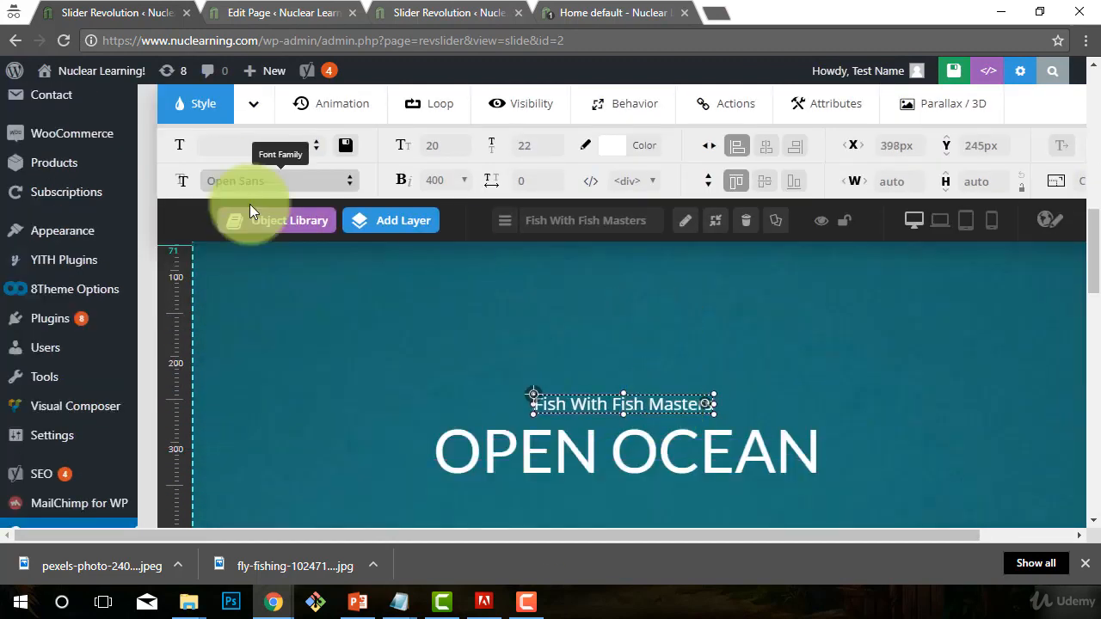
- Set Fish With Fish Masters to the Lato font at 30px and recenter it above OPEN OCEAN at about X 363px, Y 242px
left_click(346, 182)
left_click(248, 285)
left_click_drag(425, 145, 491, 142)
type("30")
key("Tab")
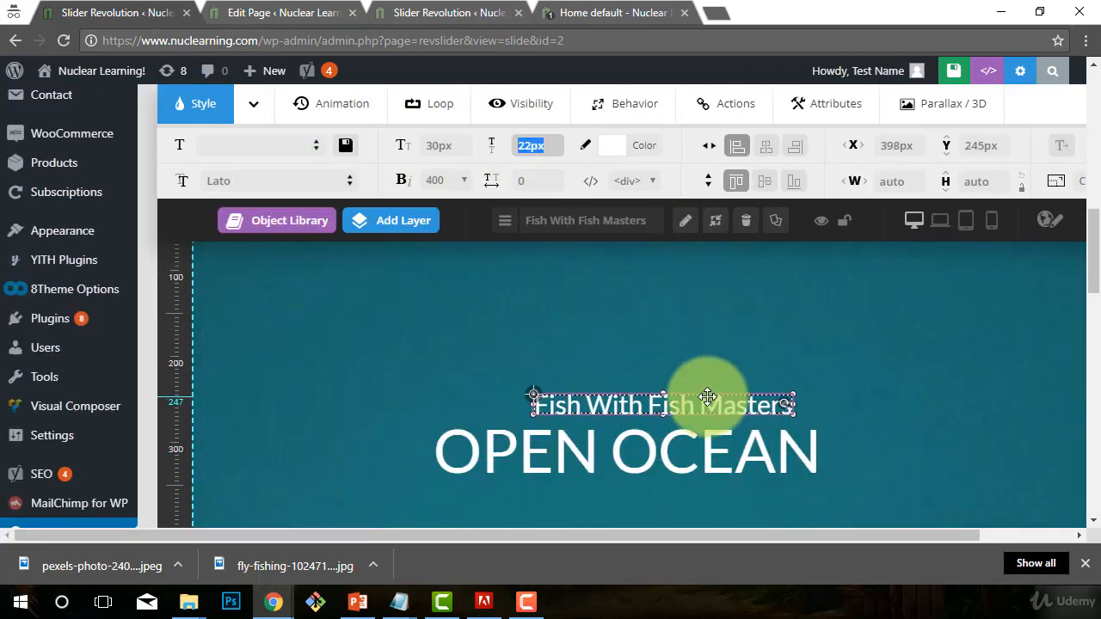
left_click_drag(708, 400, 678, 398)
- Place the white Tackle Masters logo image centered below the OPEN OCEAN text, at about X 311px, Y 355px
scroll(701, 383, "down", 4)
scroll(662, 426, "up", 4)
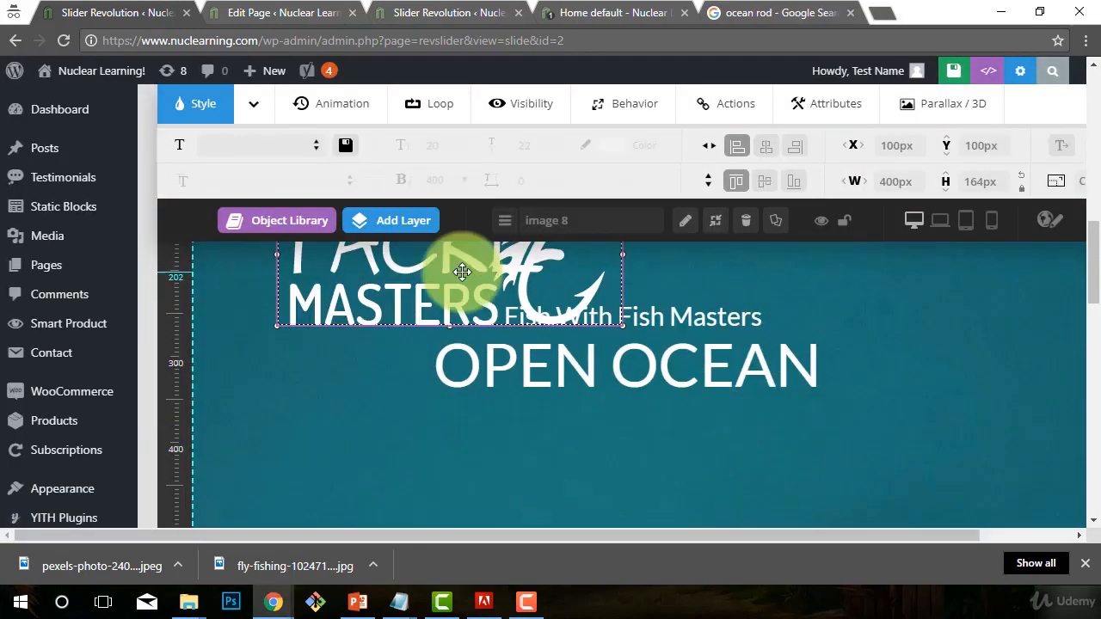
left_click_drag(455, 270, 630, 463)
left_click(895, 490)
scroll(867, 388, "down", 5)
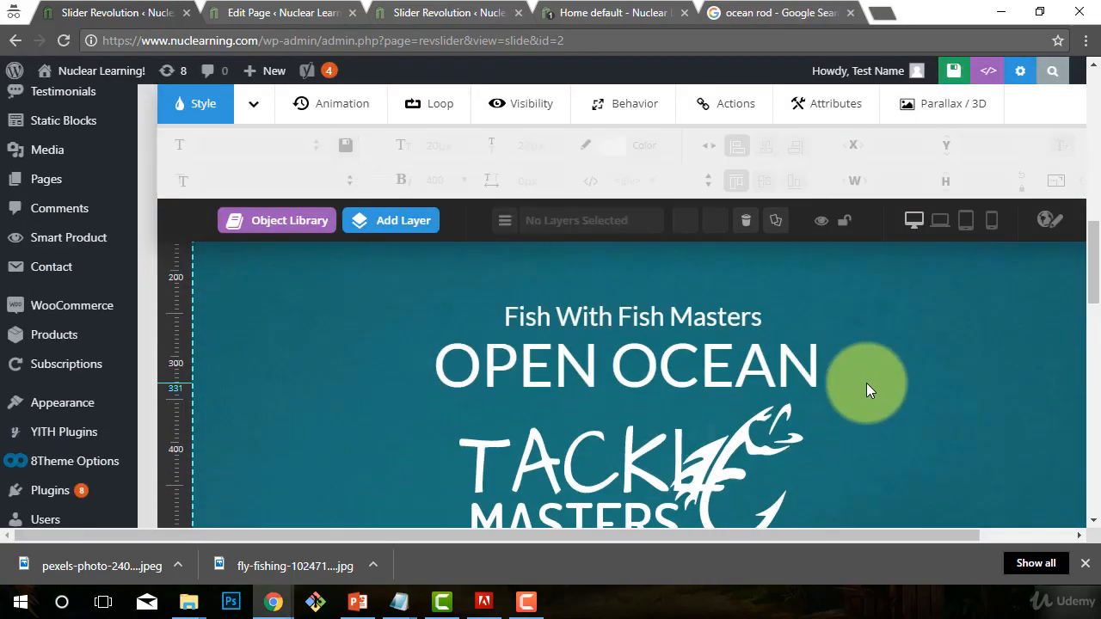
- Add the downloaded transparent fishing pole PNG as an image layer and place it at about X 287px, Y 190px
left_click(381, 221)
left_click(381, 290)
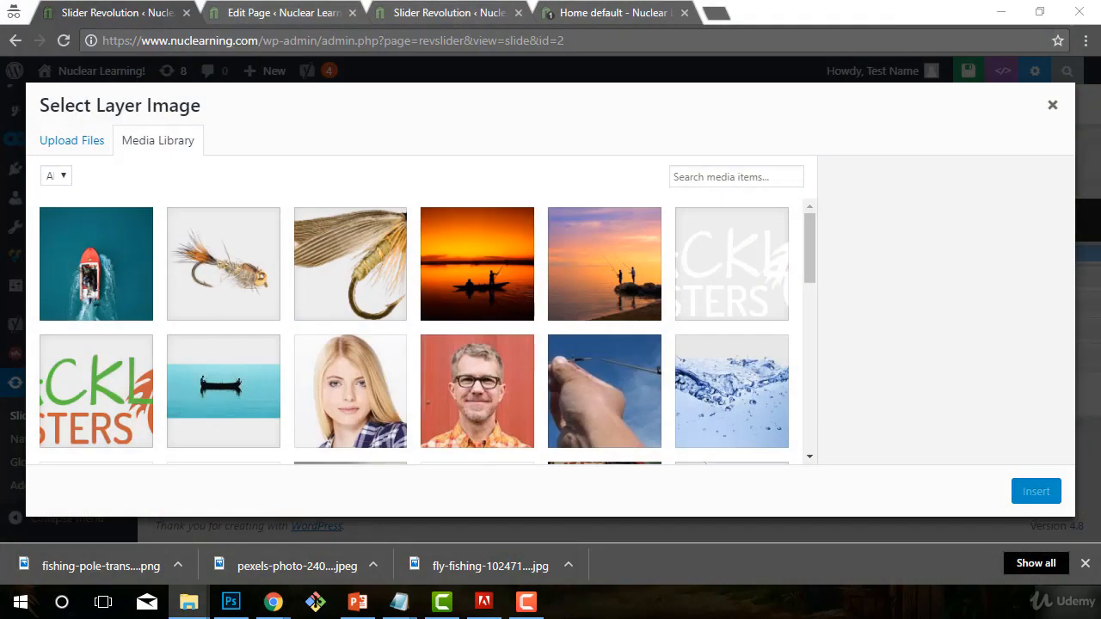
left_click(1036, 494)
left_click_drag(850, 372, 1008, 451)
- Try to move the fishing rod layer (image 9) behind the text layers in the timeline's stacking order
scroll(963, 434, "down", 7)
left_click(292, 378)
scroll(643, 460, "up", 12)
left_click(644, 459)
scroll(437, 413, "down", 12)
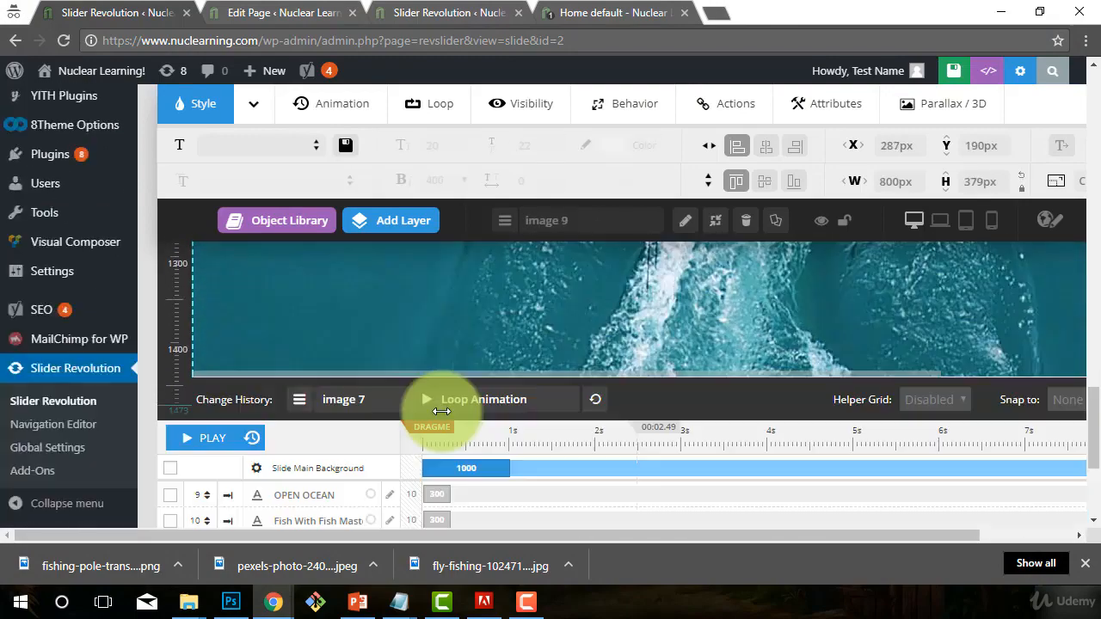
left_click_drag(287, 429, 262, 423)
left_click_drag(208, 426, 216, 321)
scroll(643, 364, "up", 14)
scroll(430, 378, "down", 15)
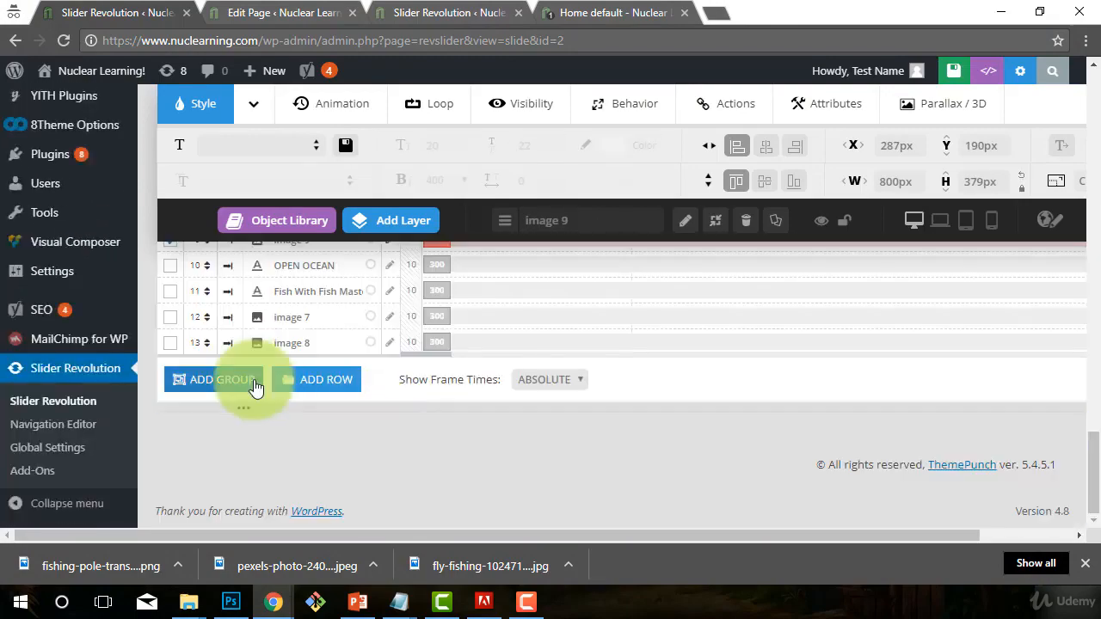
scroll(250, 392, "up", 2)
left_click_drag(209, 410, 238, 339)
scroll(749, 386, "up", 10)
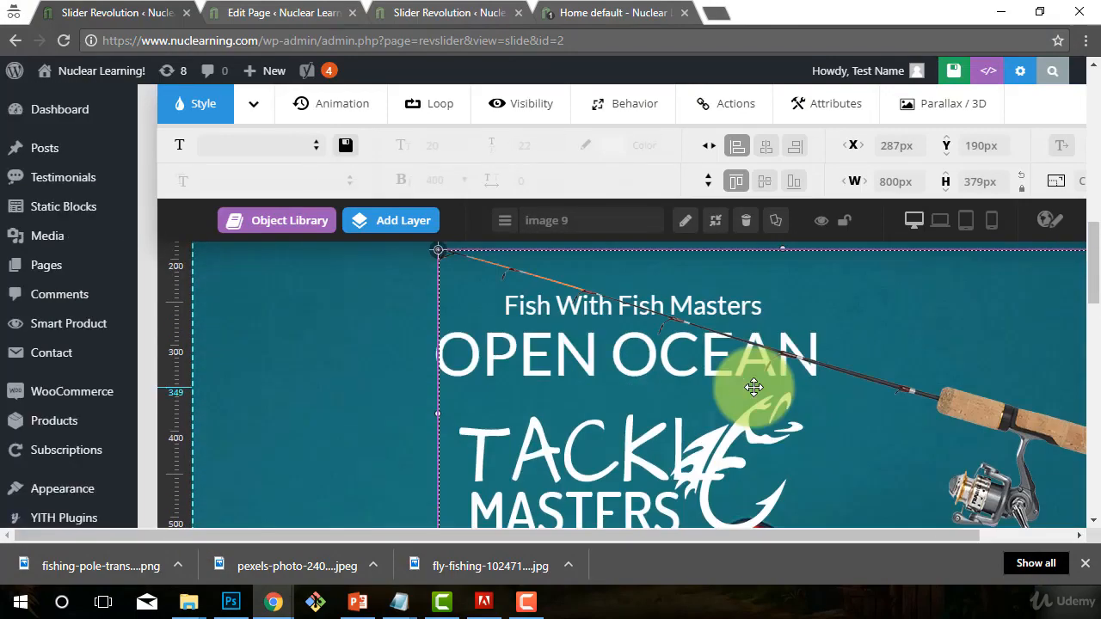
- Move the fishing rod image to about X 319px, Y 138px
left_click_drag(749, 386, 995, 361)
scroll(843, 447, "down", 3)
scroll(636, 436, "down", 5)
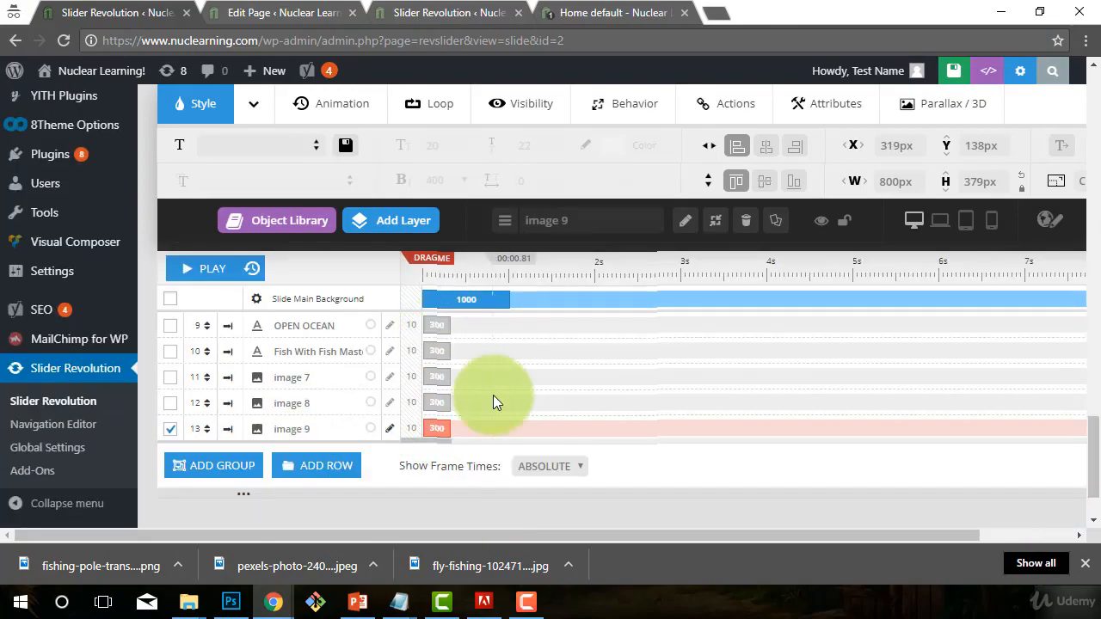
- Delay the start of the OPEN OCEAN layer to about 1510 ms and the Fish With Fish Masters layer to about 1840 ms
left_click_drag(437, 325, 566, 324)
left_click_drag(442, 351, 562, 352)
scroll(505, 393, "up", 6)
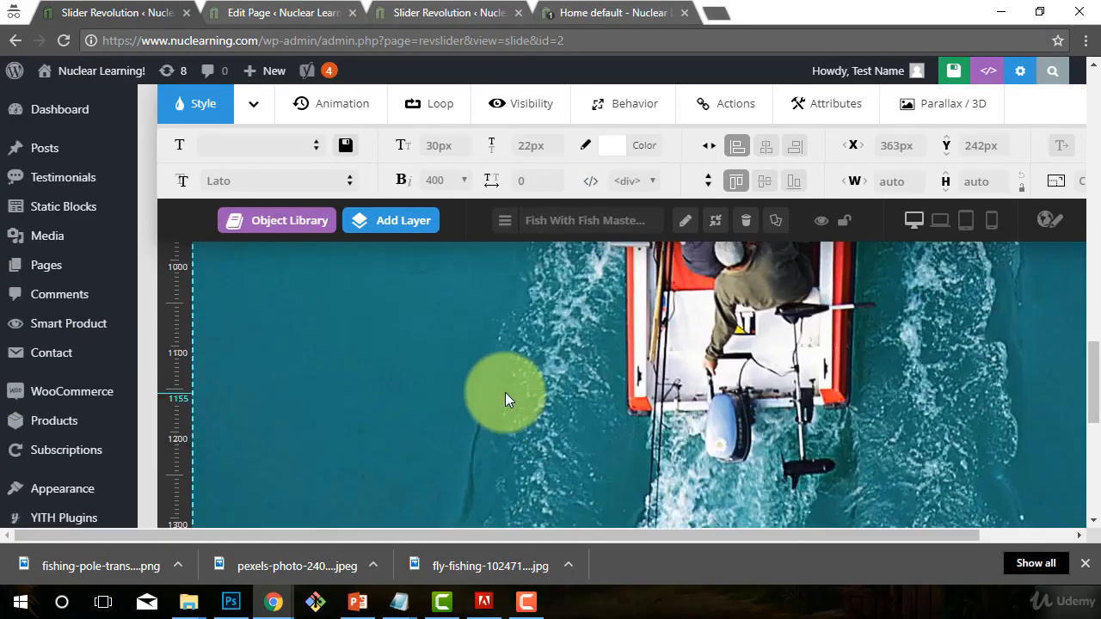
- Delete the surplus image 7 layer from slide #2
scroll(344, 327, "down", 8)
left_click(292, 293)
left_click(293, 342)
left_click(267, 291)
scroll(461, 371, "up", 17)
scroll(461, 371, "down", 10)
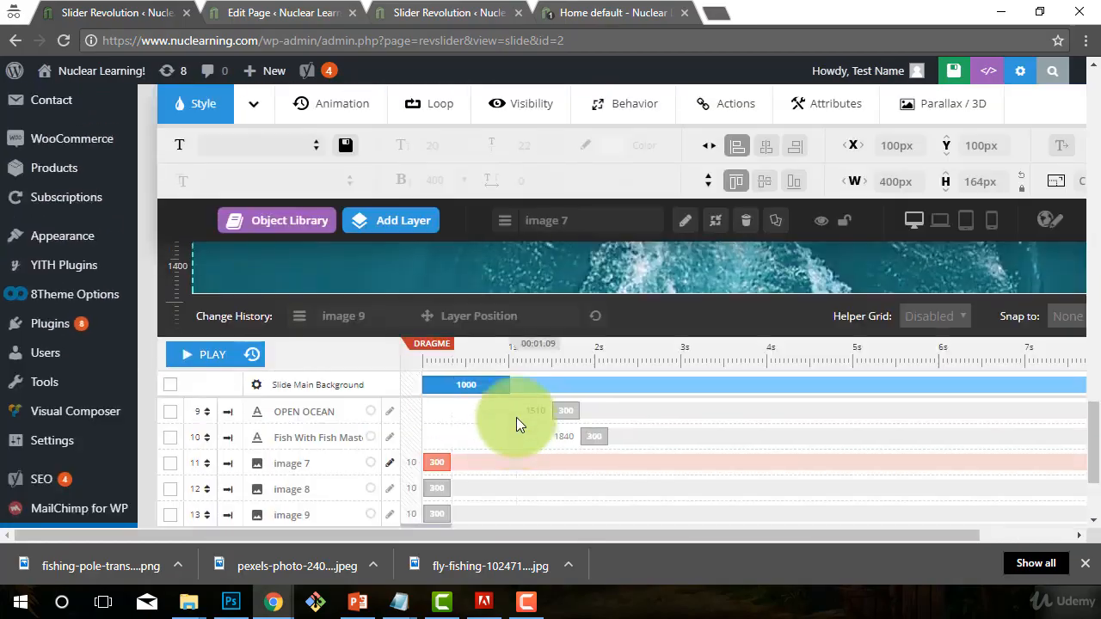
scroll(516, 417, "up", 5)
scroll(737, 442, "down", 5)
key("Delete")
key("Return")
- Delete the image 8 logo layer and undo the deletion
left_click(332, 374)
key("Delete")
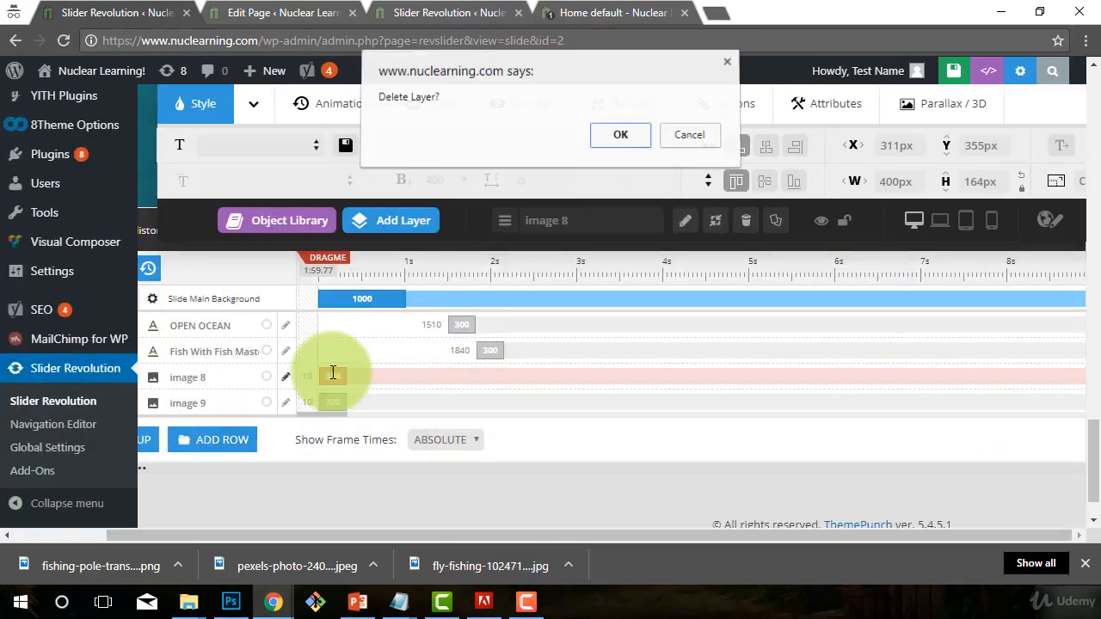
key("Return")
scroll(644, 351, "up", 7)
scroll(644, 351, "down", 7)
left_click(491, 280)
- Start the Tackle Masters logo layer at about 1990 ms and delay the fishing rod layer's start in the timeline
scroll(323, 440, "up", 2)
scroll(323, 439, "up", 10)
left_click(374, 427)
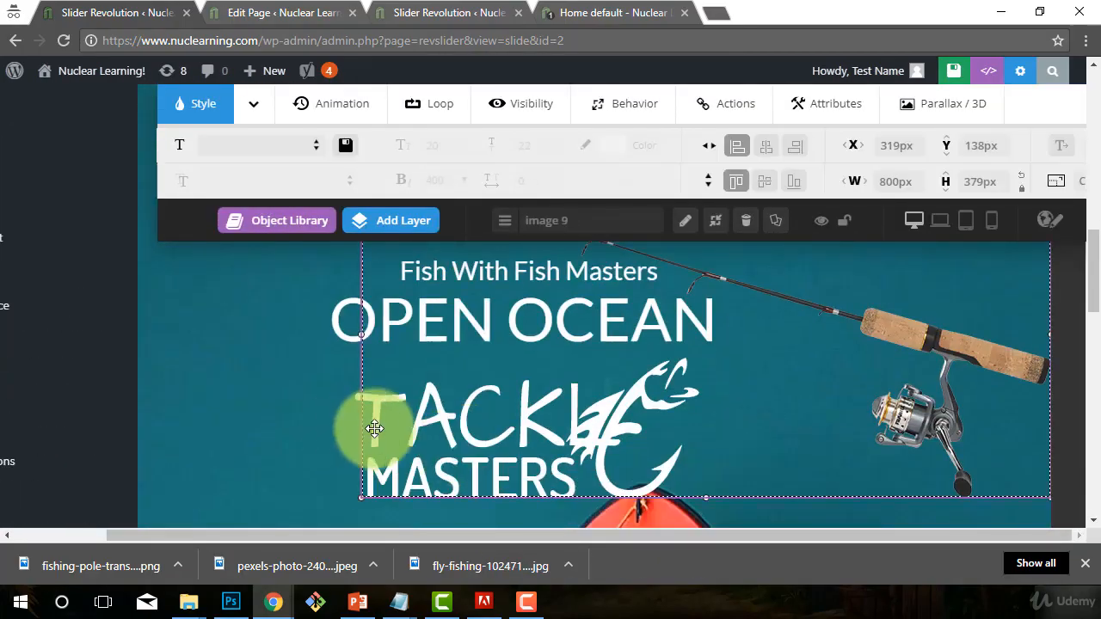
scroll(372, 425, "down", 12)
scroll(369, 421, "up", 12)
left_click(370, 452)
scroll(325, 448, "down", 12)
left_click_drag(447, 401, 517, 403)
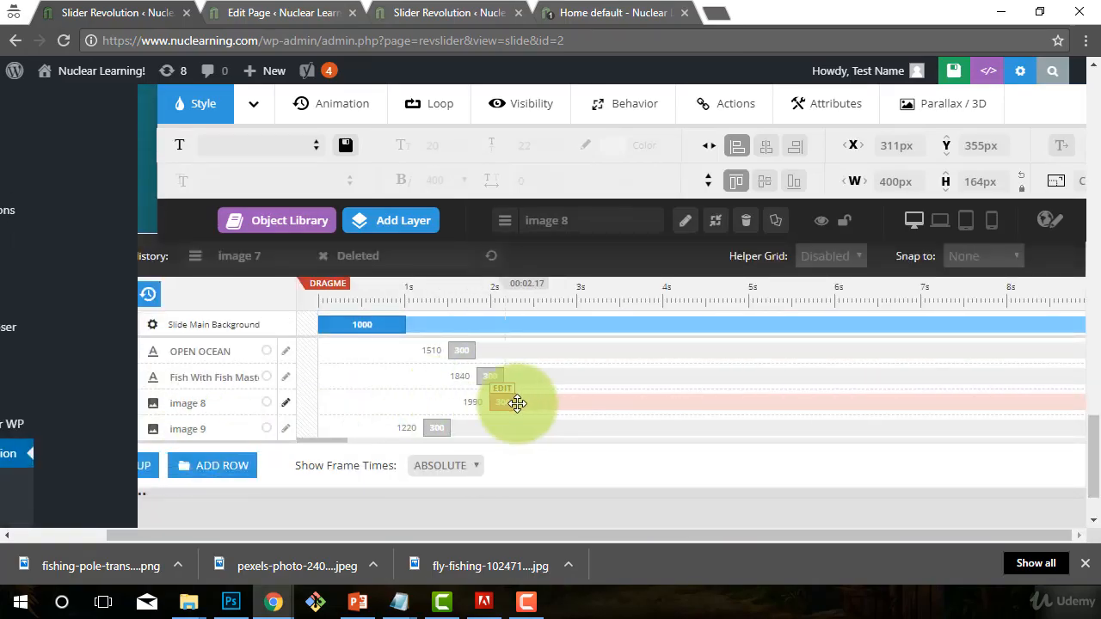
left_click_drag(436, 429, 570, 427)
left_click(532, 401)
- Set the fishing rod image's entry animation to SlideMaskFromRight
scroll(606, 431, "up", 15)
left_click(616, 431)
scroll(631, 428, "up", 10)
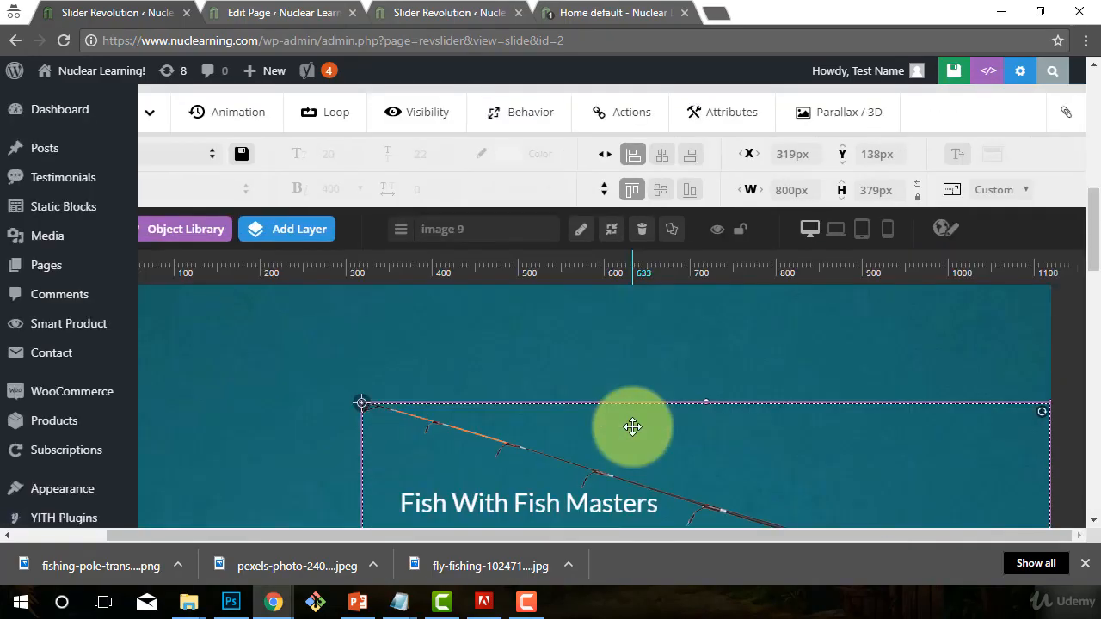
scroll(621, 420, "down", 9)
scroll(559, 361, "up", 1)
left_click(327, 105)
scroll(314, 351, "up", 2)
left_click(296, 148)
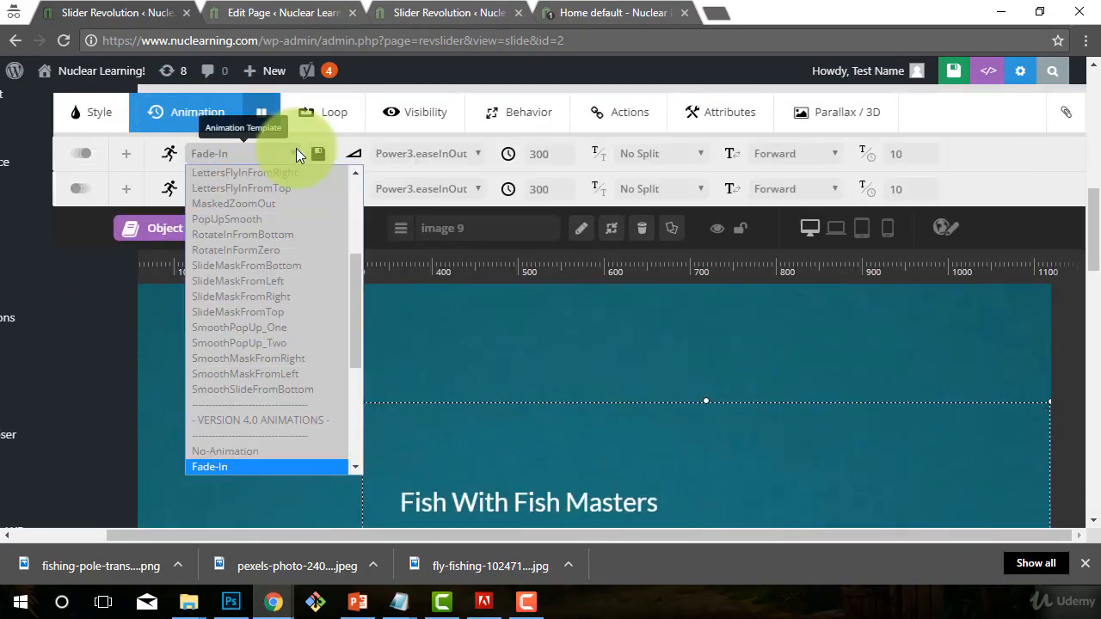
left_click(251, 296)
scroll(297, 242, "up", 1)
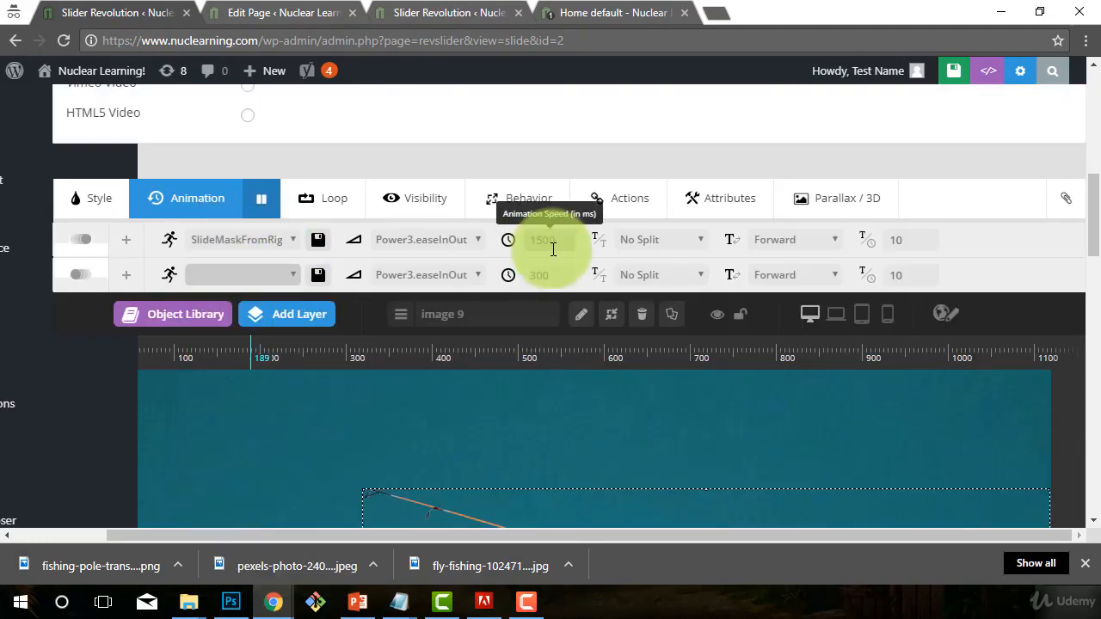
left_click(294, 273)
- Set the Tackle Masters logo's entry animation to Random-Rotate-and-Scale with a speed of 1000 ms
scroll(249, 413, "down", 3)
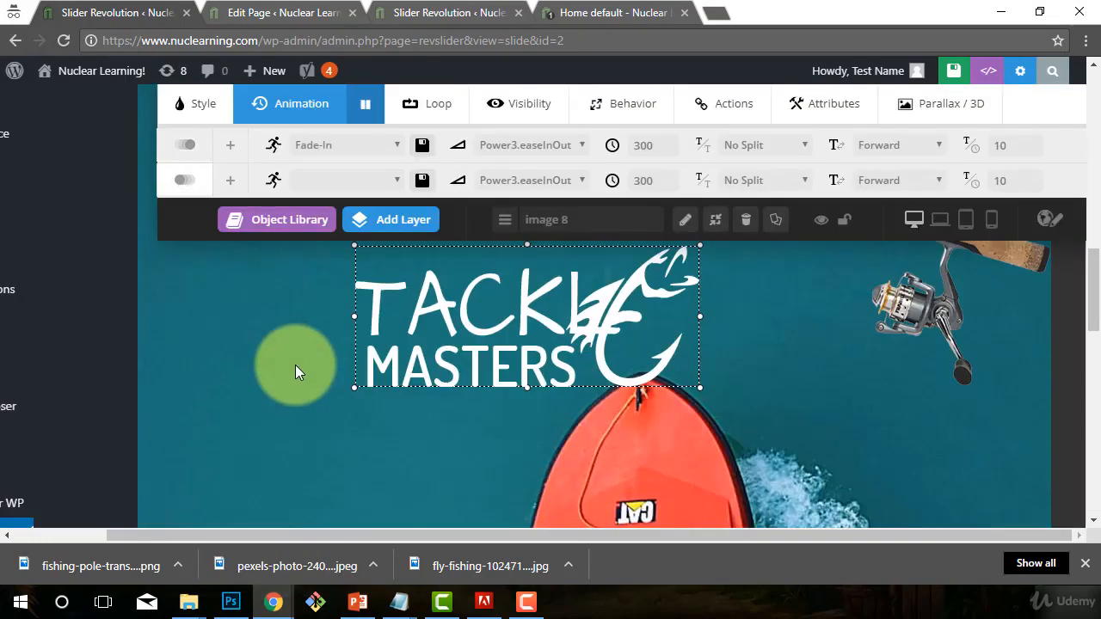
scroll(295, 372, "up", 1)
left_click(399, 145)
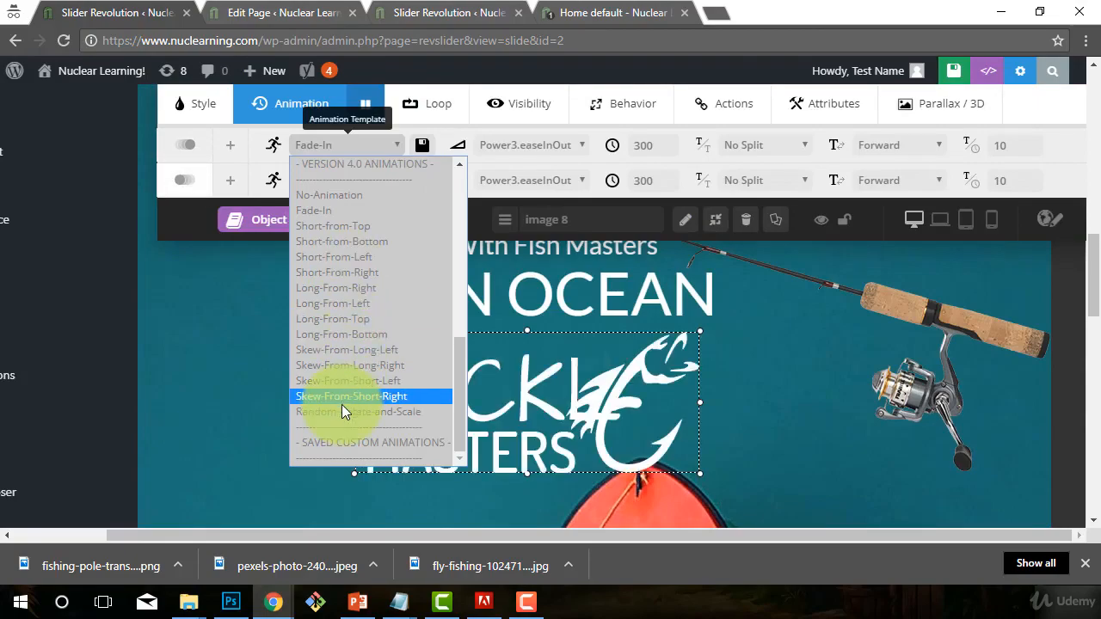
left_click(340, 407)
left_click(666, 146)
type("1000")
left_click(665, 182)
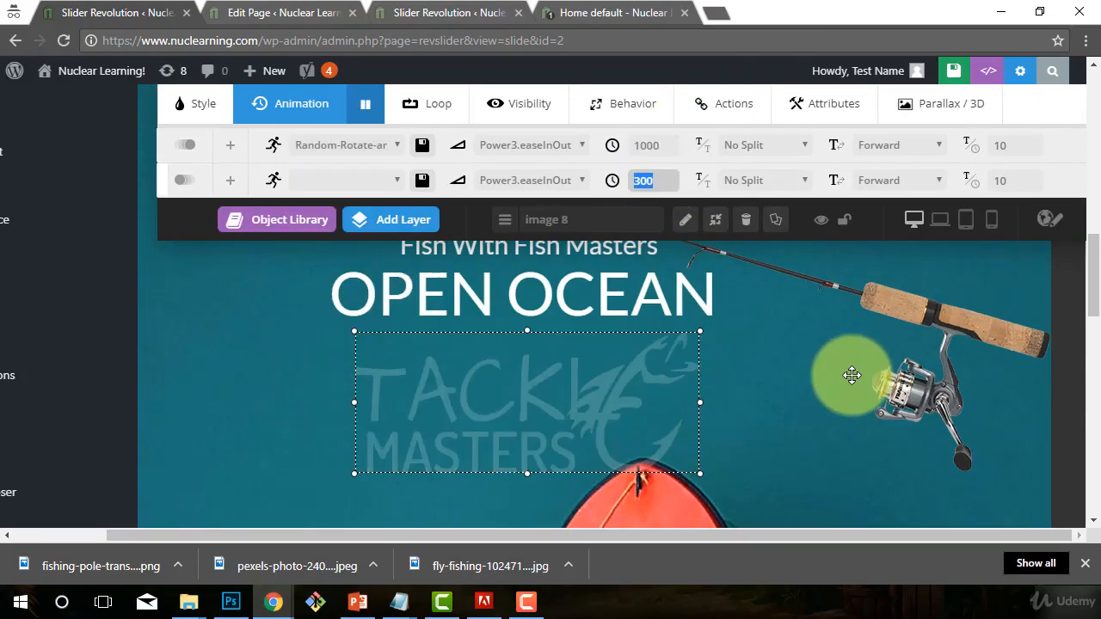
- Change the Tackle Masters logo's entry animation to SmoothPopUp_Two
left_click(388, 144)
scroll(350, 260, "up", 2)
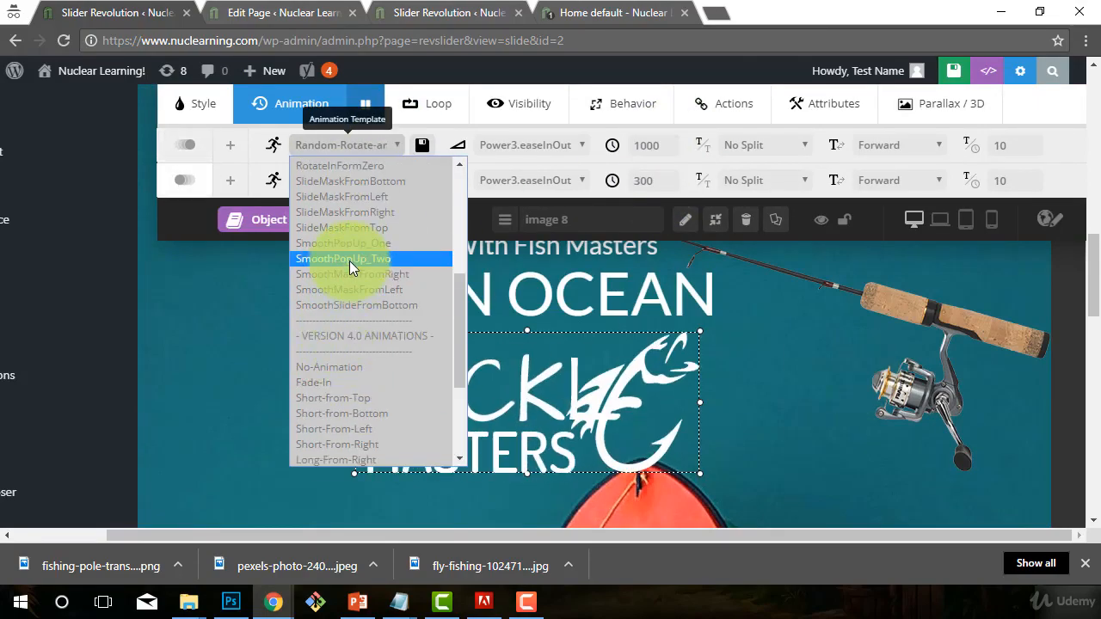
left_click(349, 261)
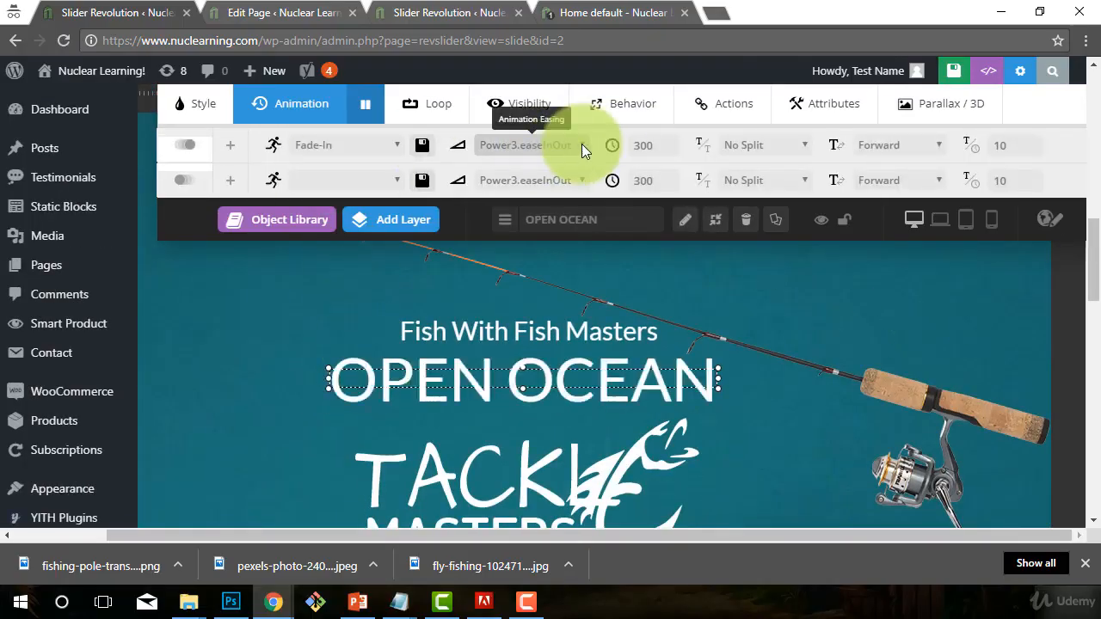
- Set the OPEN OCEAN text's entry easing to Power1.easeIn
left_click(581, 144)
left_click(537, 225)
left_click(534, 145)
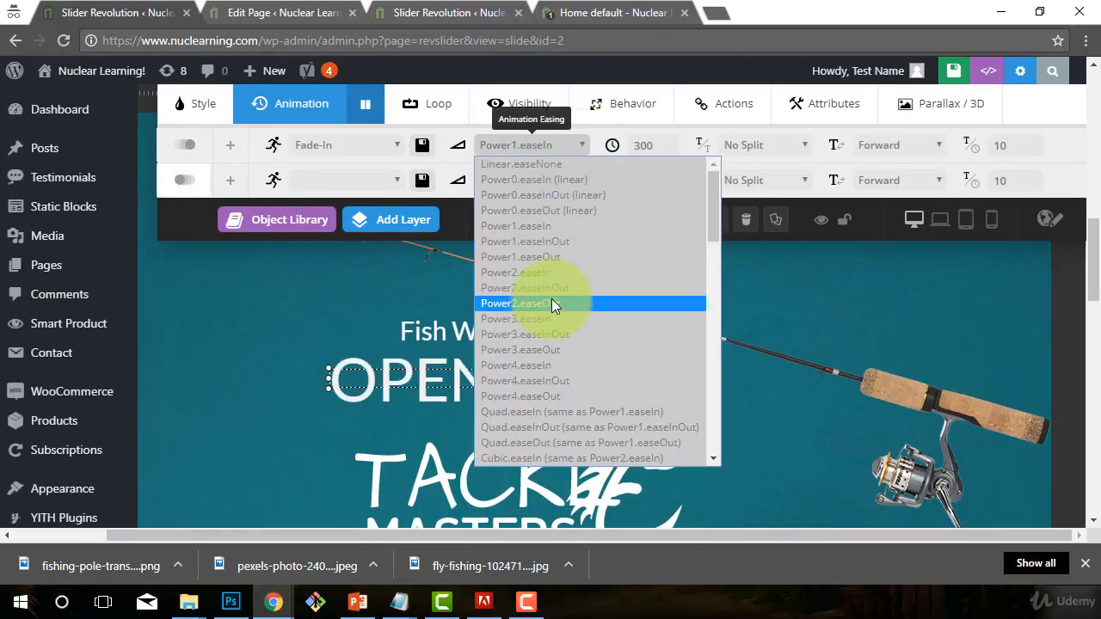
- Set the OPEN OCEAN text's entry animation to LettersFlyInFromBottom
left_click(378, 145)
scroll(361, 258, "up", 2)
left_click(319, 306)
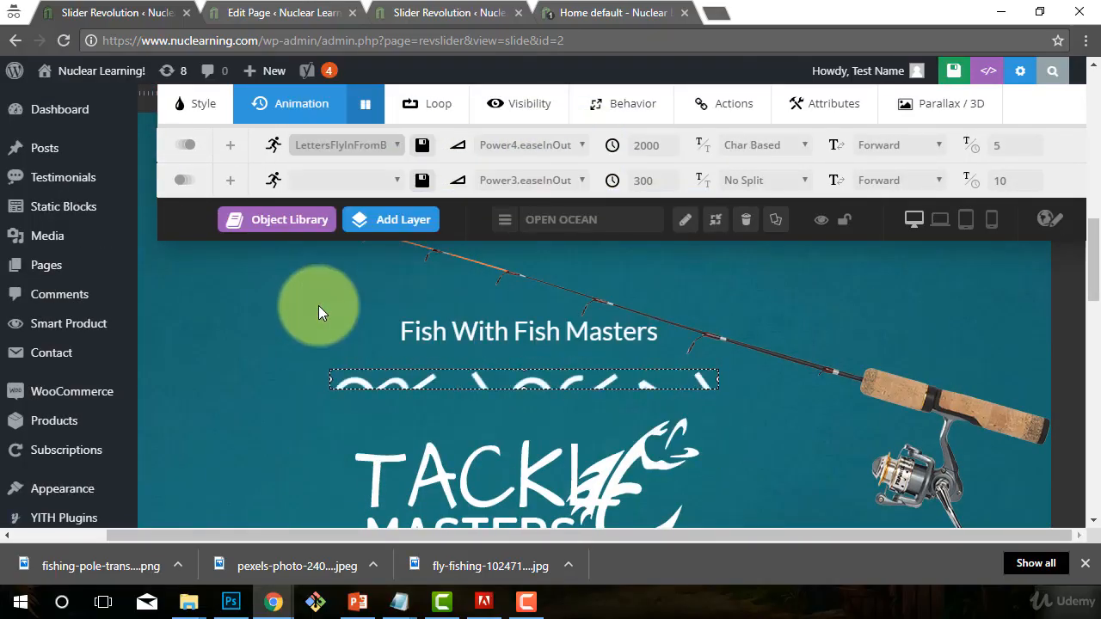
left_click(395, 143)
left_click(479, 338)
- Save the changes to slide #2
scroll(192, 479, "down", 3)
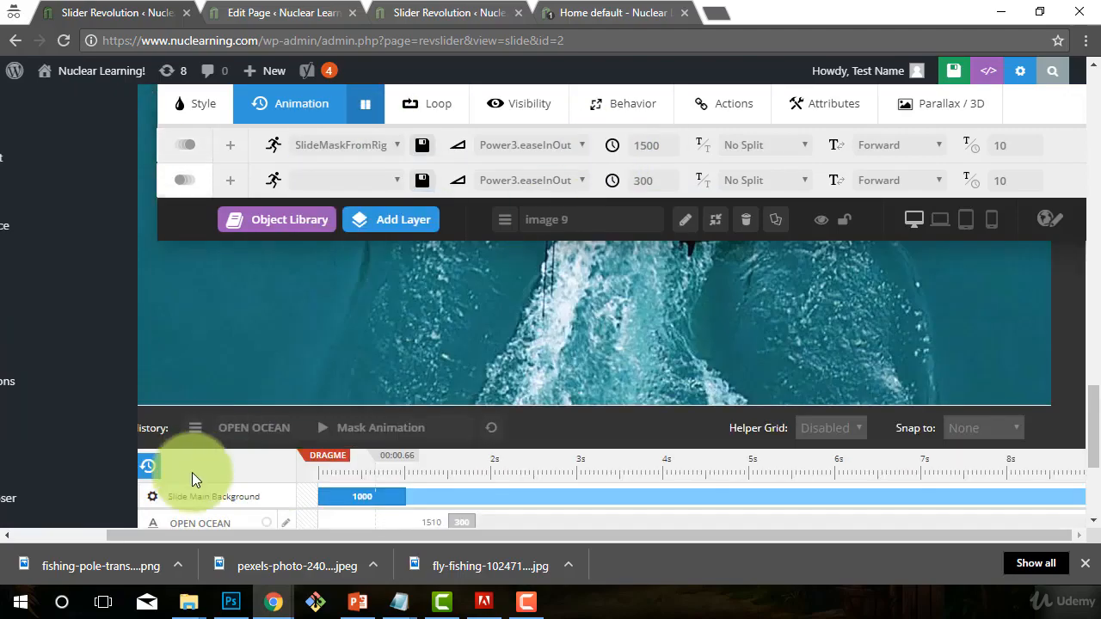
scroll(192, 479, "down", 1)
left_click(194, 470)
scroll(388, 383, "up", 12)
left_click(993, 70)
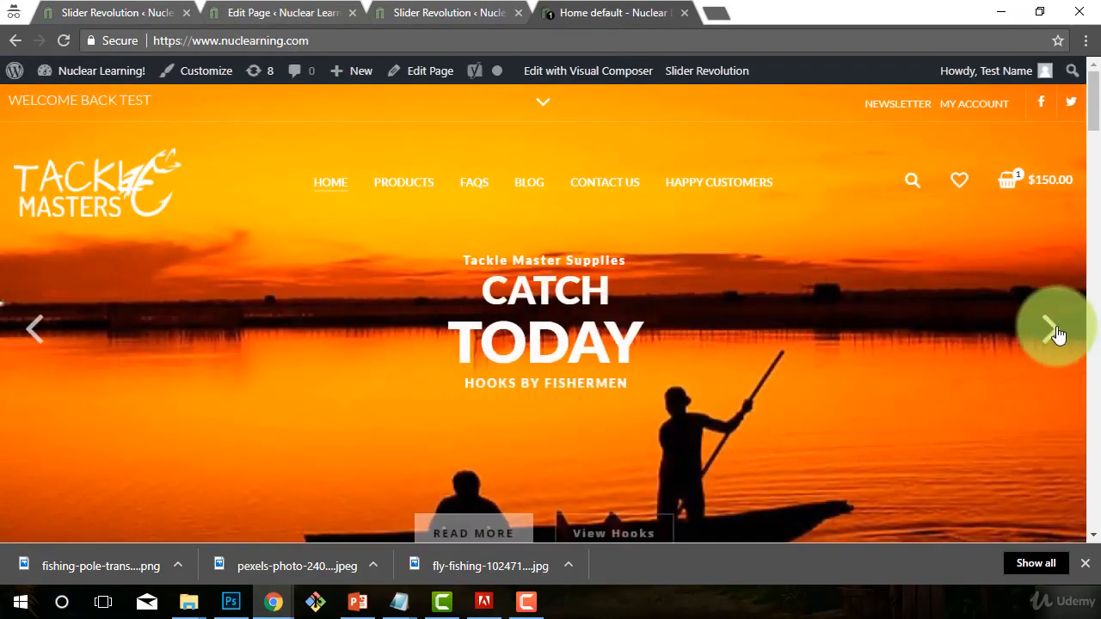
- Check slide #2 on the live home page against its layout in the slide editor
left_click(1052, 330)
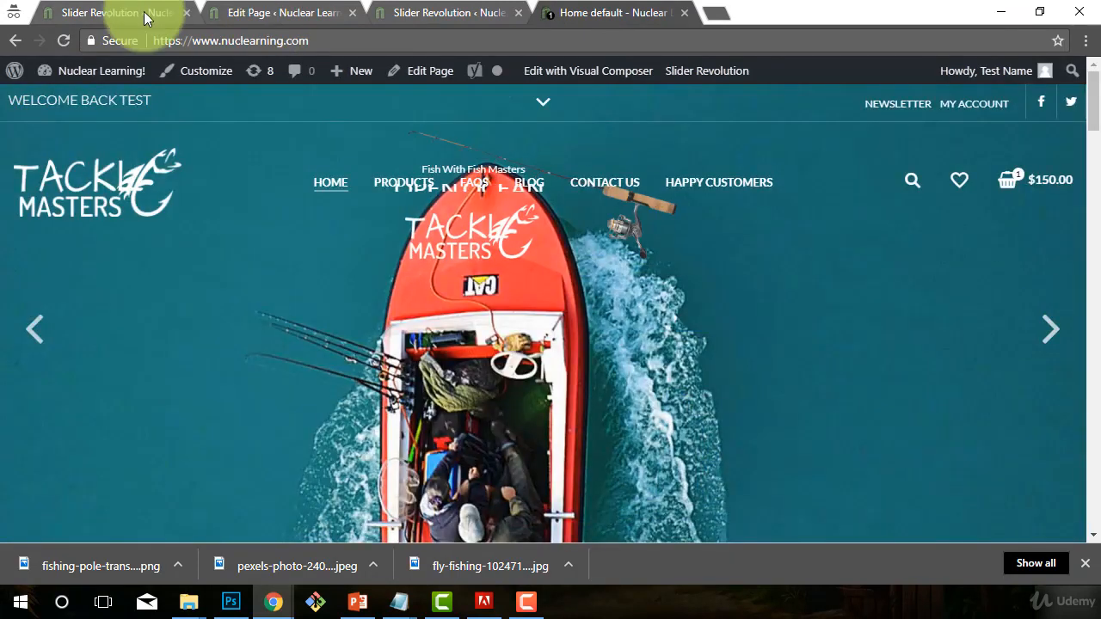
left_click(144, 12)
left_click(635, 10)
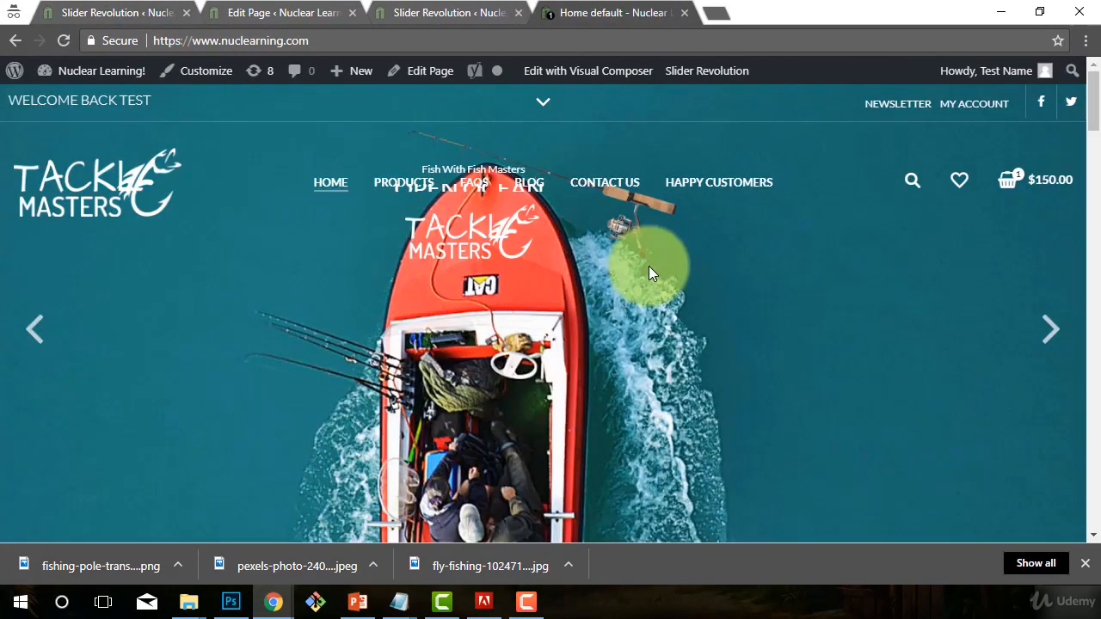
left_click(144, 11)
scroll(501, 351, "down", 1)
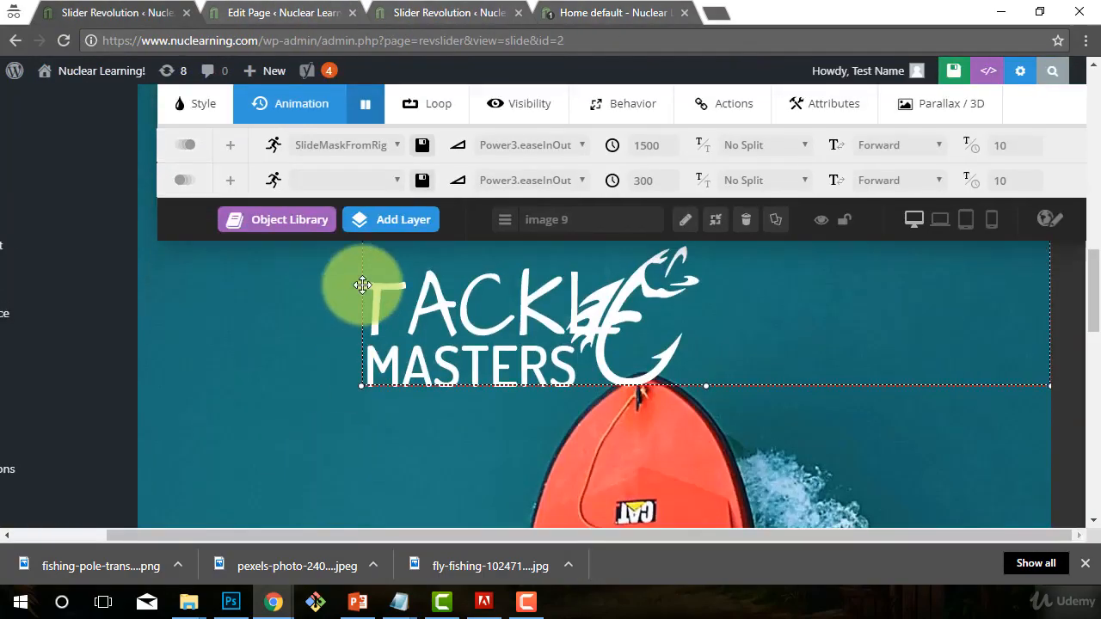
- Move the fishing rod image on slide #2 lower and further right, beside the boat
scroll(362, 285, "up", 1)
left_click(1037, 408)
scroll(935, 411, "down", 10)
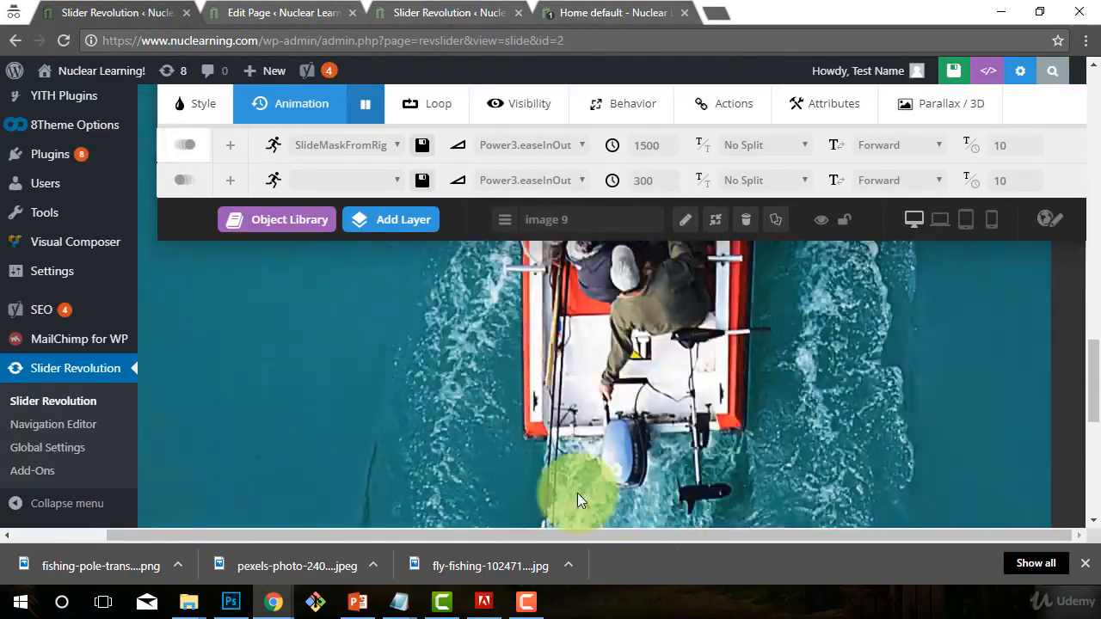
left_click_drag(580, 501, 961, 374)
scroll(960, 373, "up", 7)
scroll(895, 413, "down", 5)
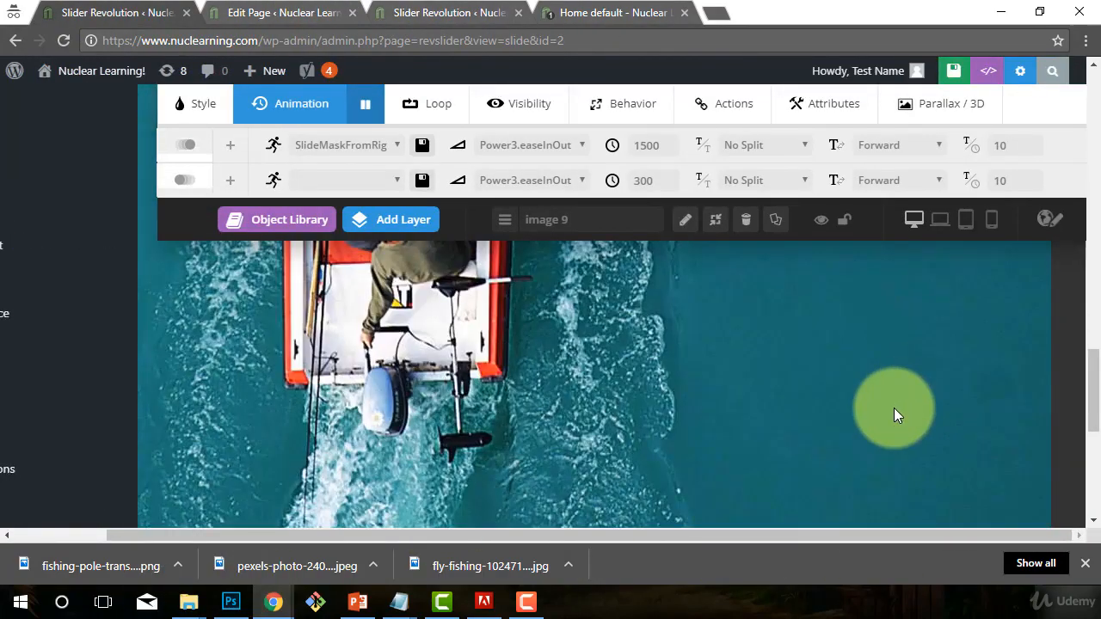
left_click(877, 415)
scroll(887, 402, "up", 6)
left_click(860, 435)
scroll(885, 378, "down", 2)
left_click_drag(912, 317, 950, 408)
left_click_drag(645, 535, 551, 535)
scroll(401, 396, "up", 3)
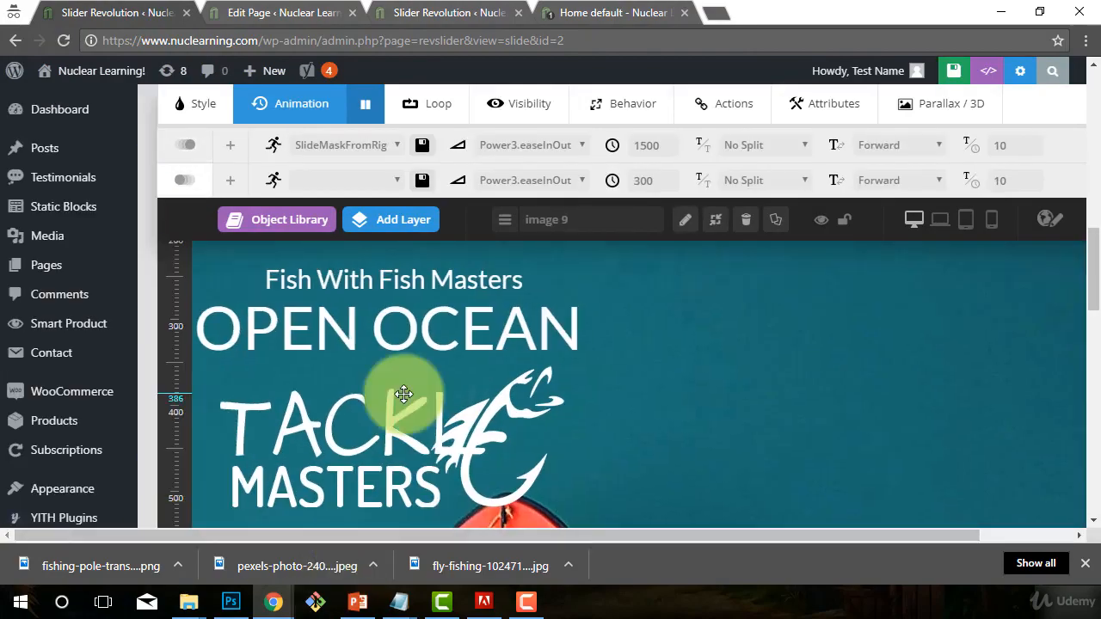
- Move the OPEN OCEAN and Fish With Fish Masters texts lower and further left on slide #2
scroll(153, 444, "up", 1)
left_click_drag(363, 325, 154, 478)
scroll(285, 460, "down", 2)
scroll(376, 316, "up", 2)
scroll(396, 338, "down", 2)
- Enlarge the Tackle Masters logo and move it left of the boat, below the OPEN OCEAN text
left_click_drag(400, 367, 624, 464)
scroll(336, 481, "down", 10)
scroll(336, 445, "up", 3)
scroll(370, 464, "up", 3)
scroll(330, 386, "up", 1)
scroll(327, 421, "up", 3)
scroll(344, 404, "down", 2)
scroll(523, 447, "up", 1)
left_click_drag(523, 447, 257, 448)
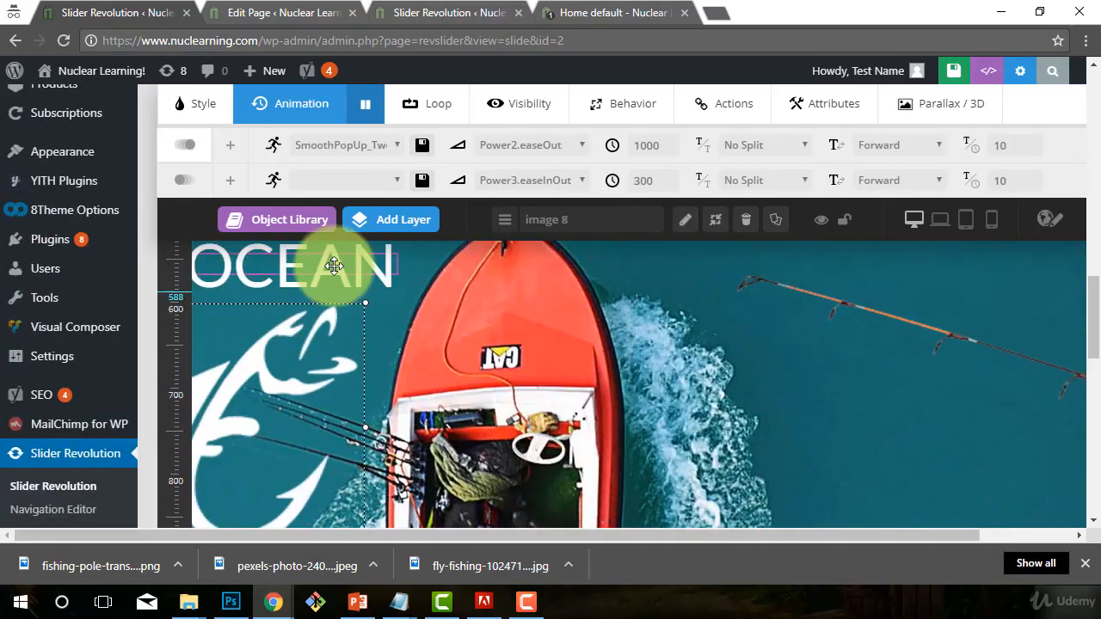
- Set the font size to 150px for the OPEN OCEAN text and 70 for the Fish With Fish Masters text
left_click(332, 261)
scroll(327, 275, "up", 1)
left_click(198, 104)
type("150")
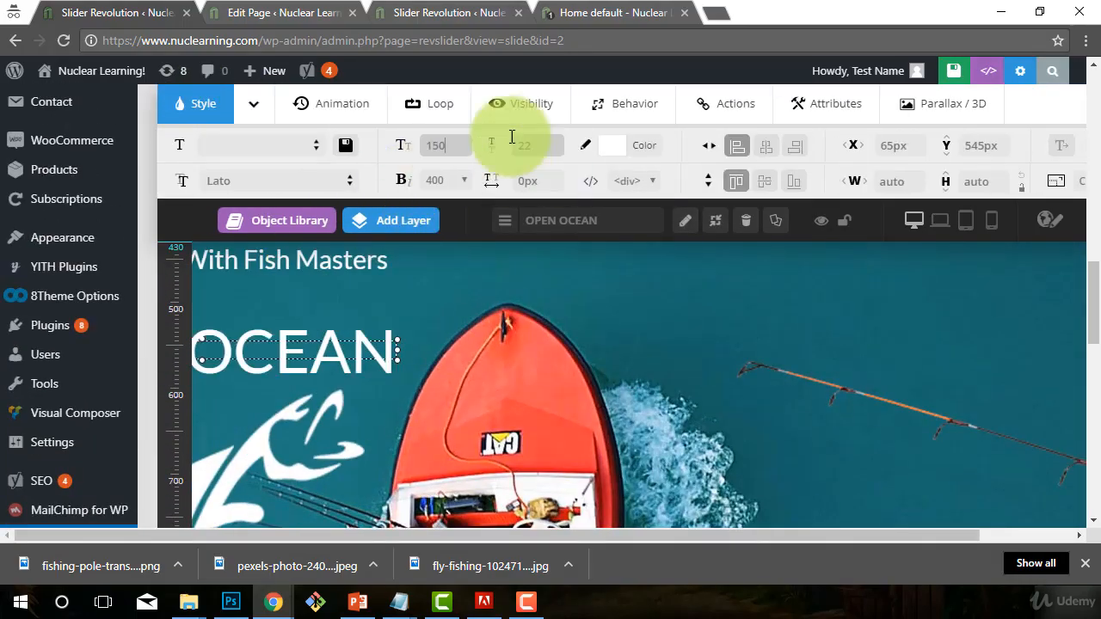
key("Tab")
left_click_drag(700, 327, 355, 280)
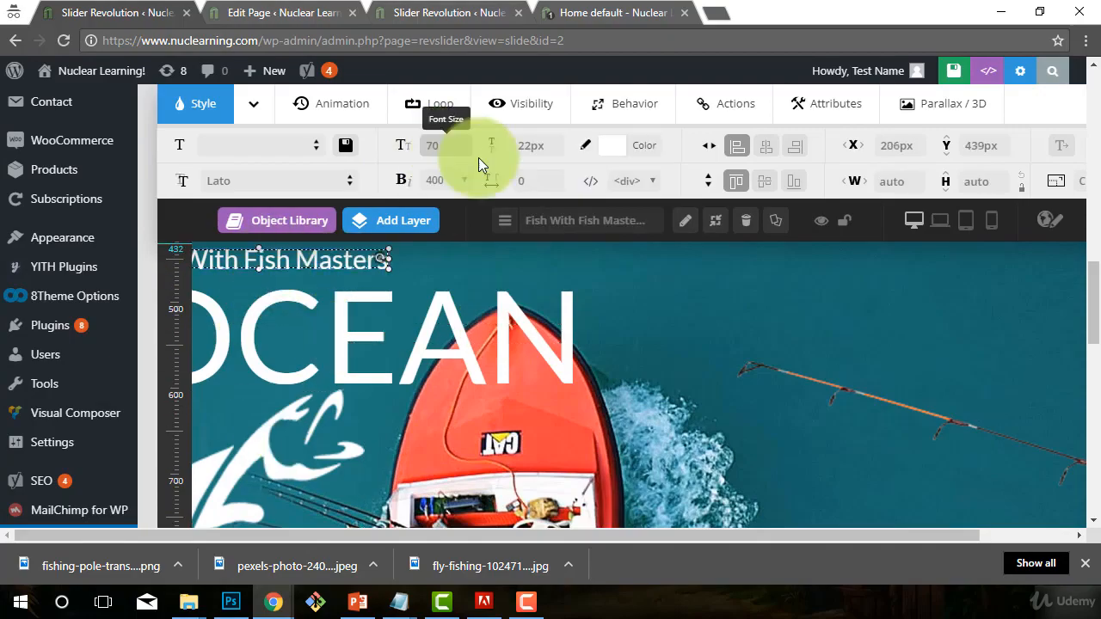
- Save slide #2 and reload the live home page to check the larger texts
left_click(953, 71)
left_click(611, 12)
key("F5")
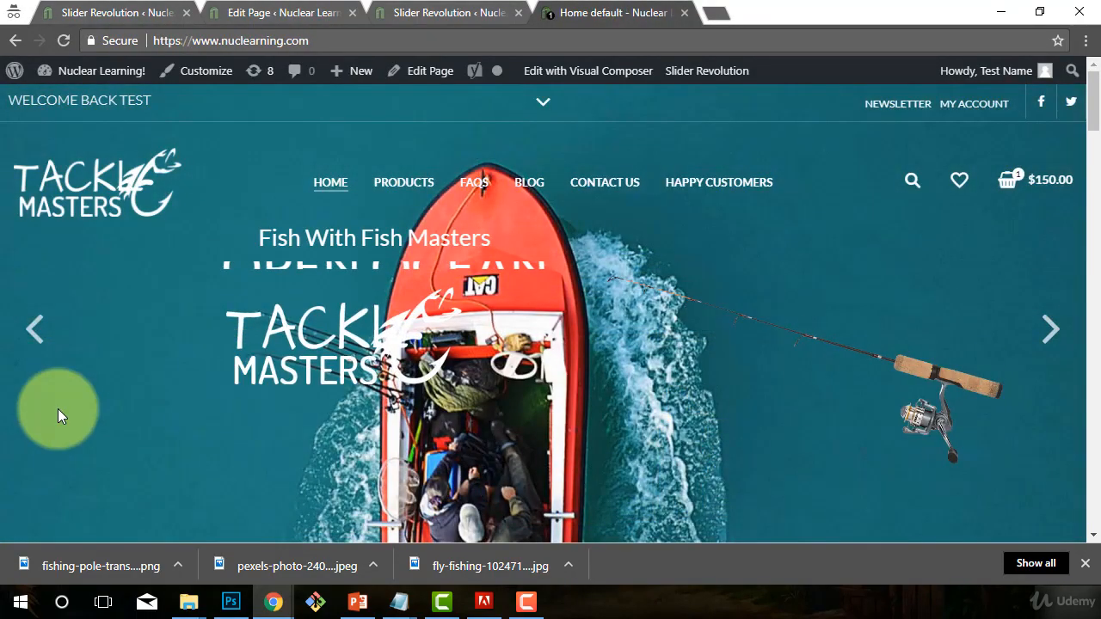
- Resize the OPEN OCEAN text box to 1017px by 216px and reposition it at X -231px, Y 536px
left_click(112, 12)
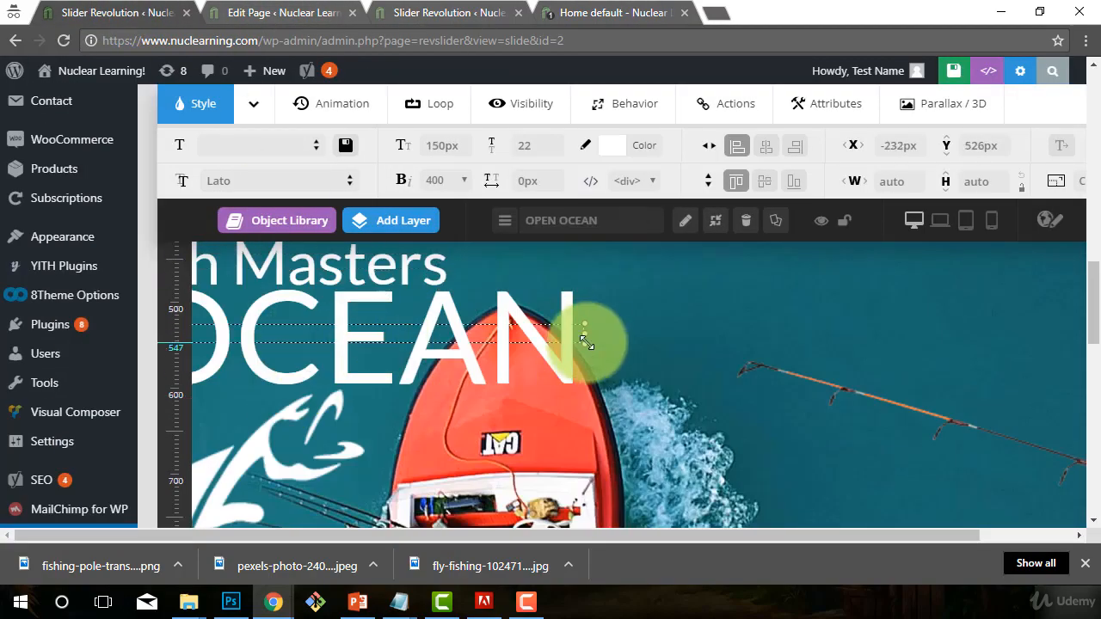
left_click_drag(587, 342, 594, 435)
left_click_drag(594, 324, 630, 253)
left_click_drag(419, 332, 420, 341)
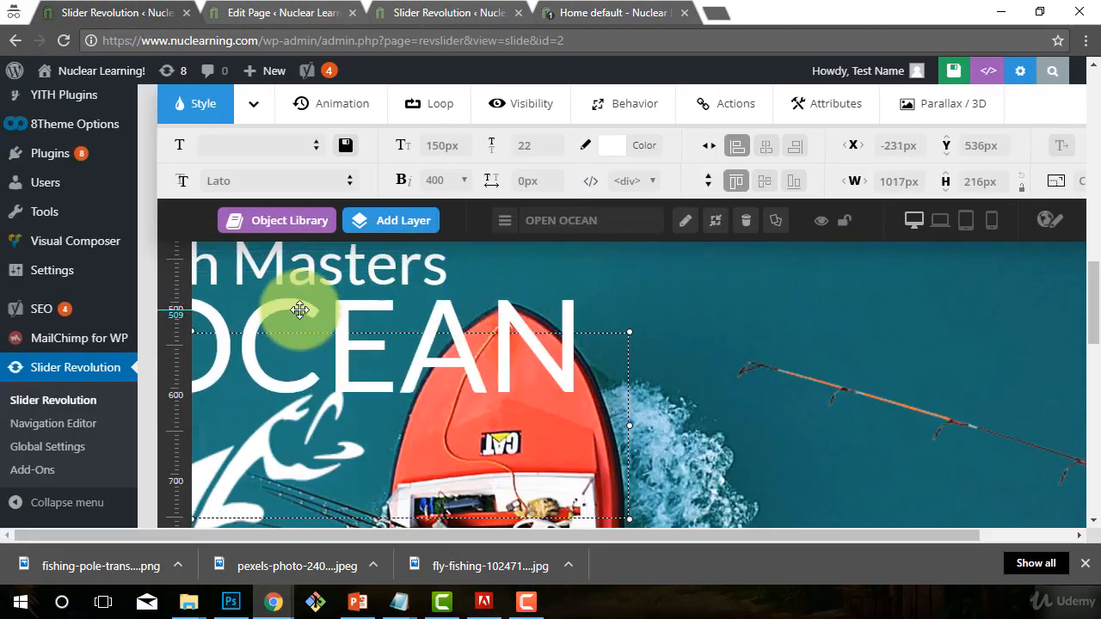
- Review the OPEN OCEAN text's entry animation options and compare the text with the live home page
left_click(331, 103)
right_click(454, 356)
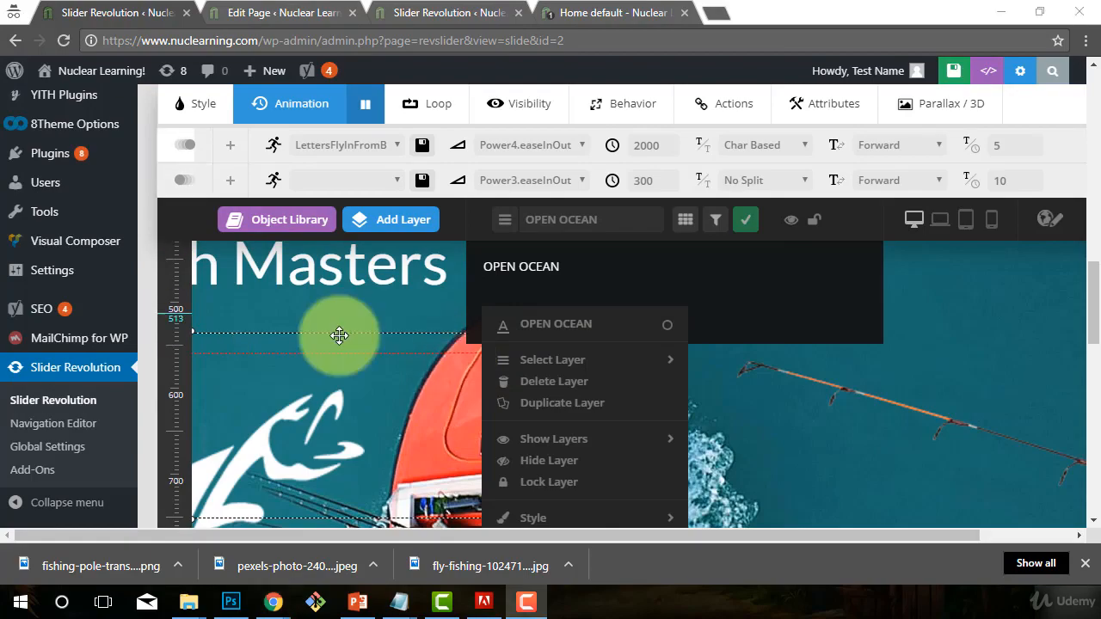
left_click(344, 145)
left_click(353, 248)
left_click(580, 14)
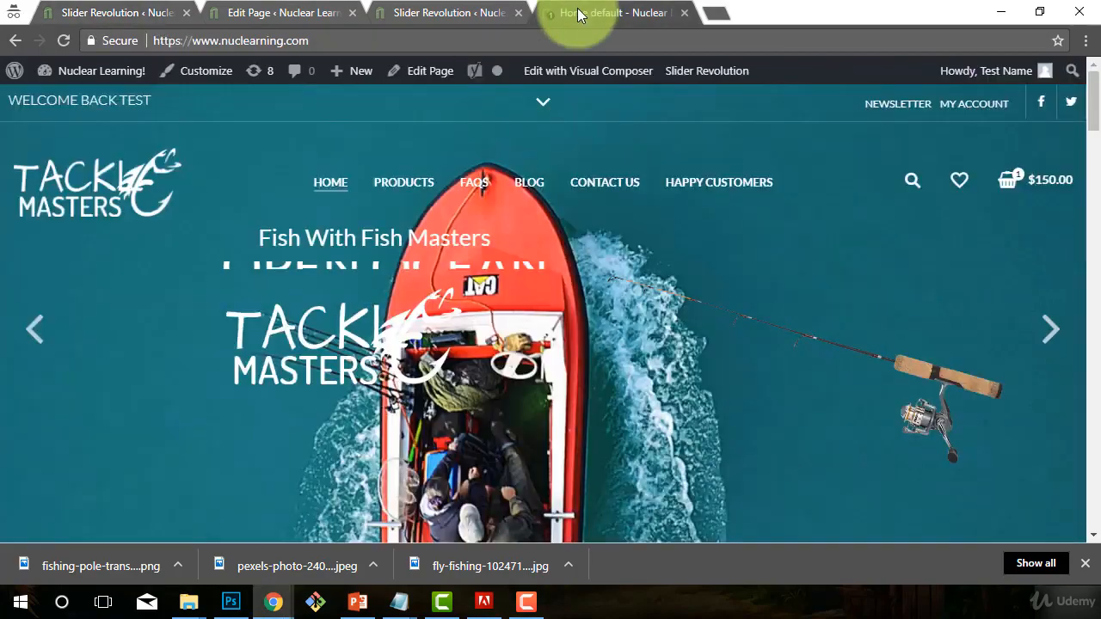
left_click(164, 12)
- Move the OPEN OCEAN text, the Fish With Fish Masters text and the logo to the right of the boat
scroll(337, 356, "up", 1)
left_click_drag(337, 361, 629, 372)
left_click_drag(357, 344, 878, 307)
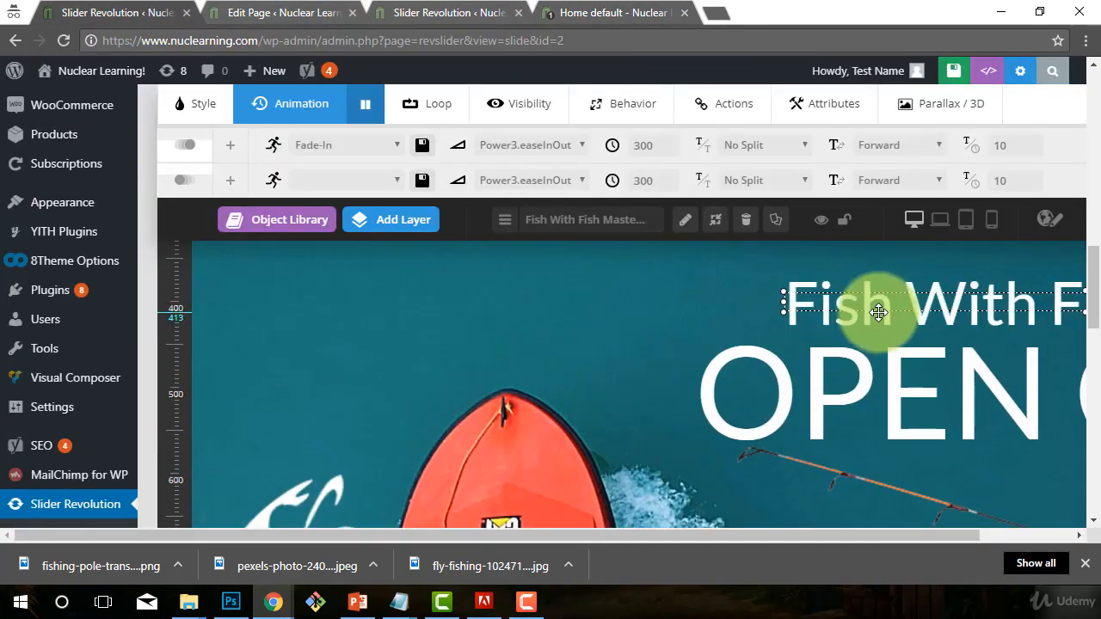
scroll(688, 400, "down", 2)
scroll(847, 361, "down", 2)
left_click_drag(280, 378, 951, 396)
scroll(952, 383, "up", 1)
scroll(951, 382, "down", 2)
left_click_drag(568, 535, 662, 535)
scroll(550, 362, "up", 2)
- Save slide #2 and reload the live home page to check the rearranged layers
left_click(953, 71)
left_click(641, 11)
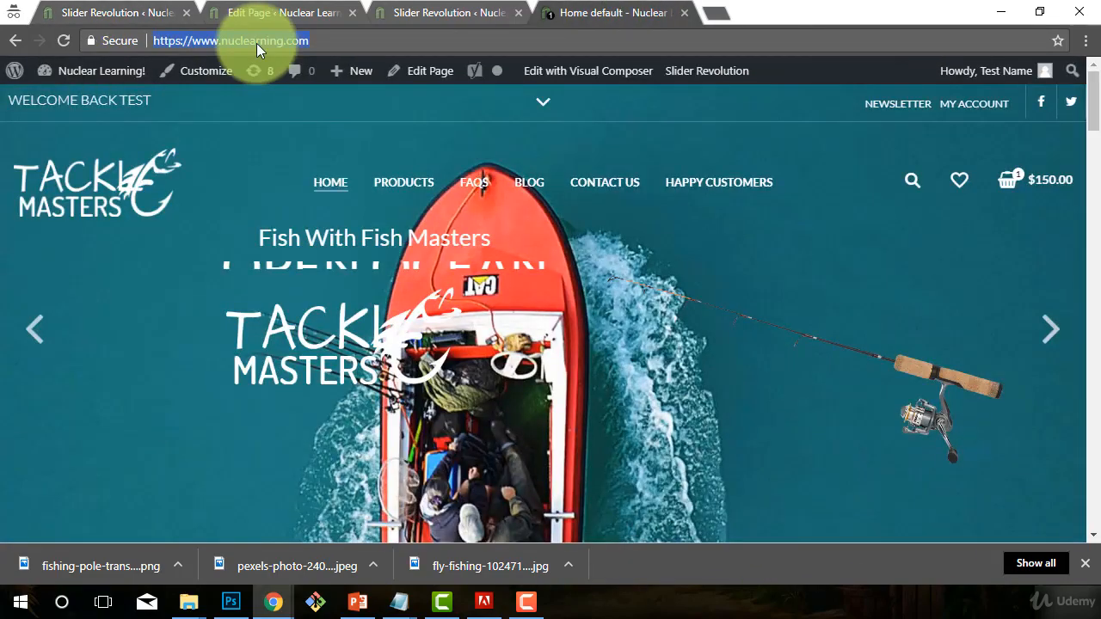
key("F5")
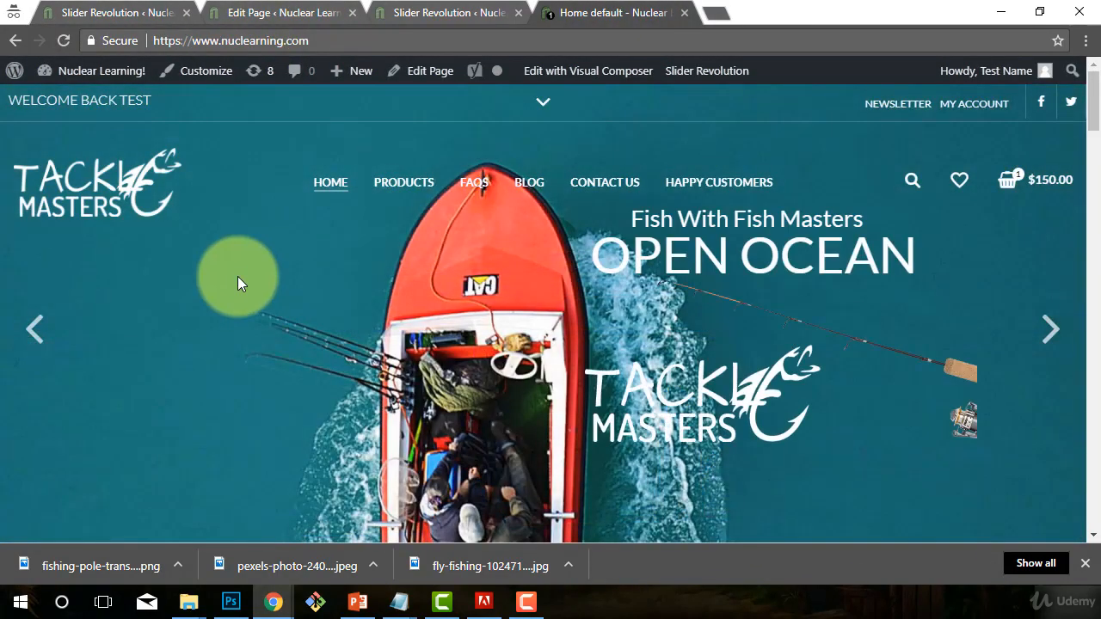
- Check the slider in a phone-width browser window, advance its slides, and restore the full-size window
scroll(240, 268, "down", 1)
left_click(1040, 12)
scroll(640, 233, "up", 1)
scroll(640, 233, "down", 1)
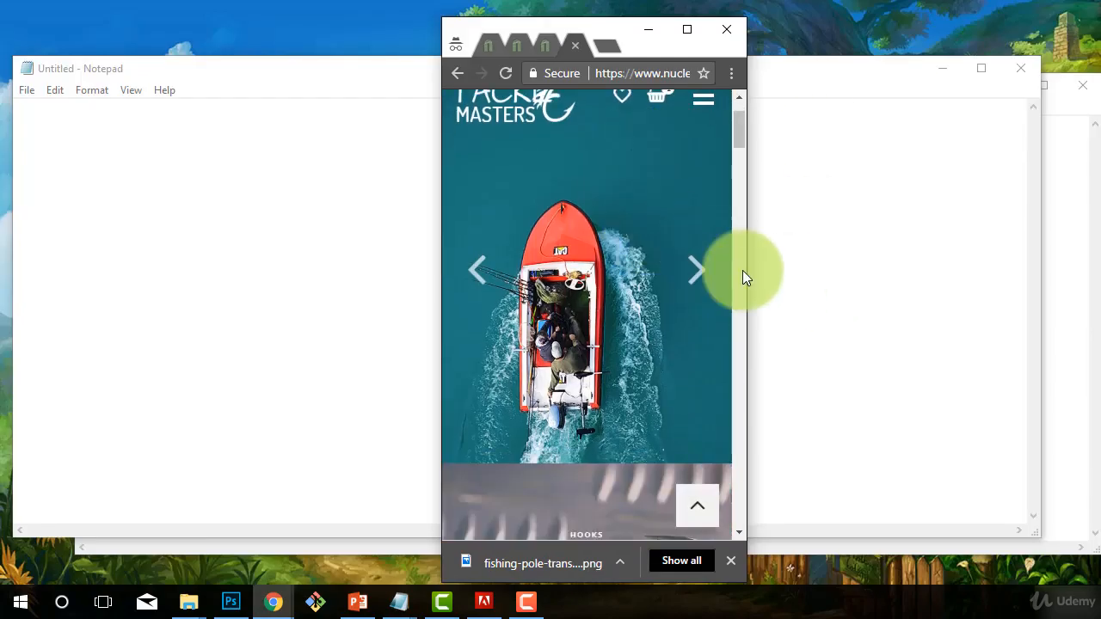
left_click(699, 272)
left_click(697, 270)
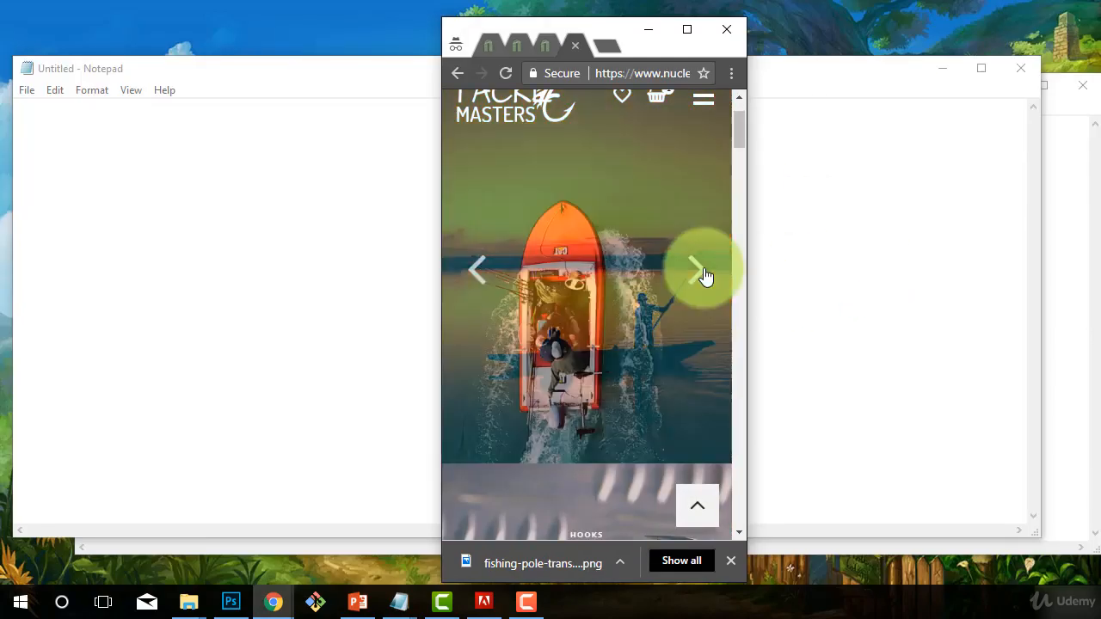
left_click(686, 30)
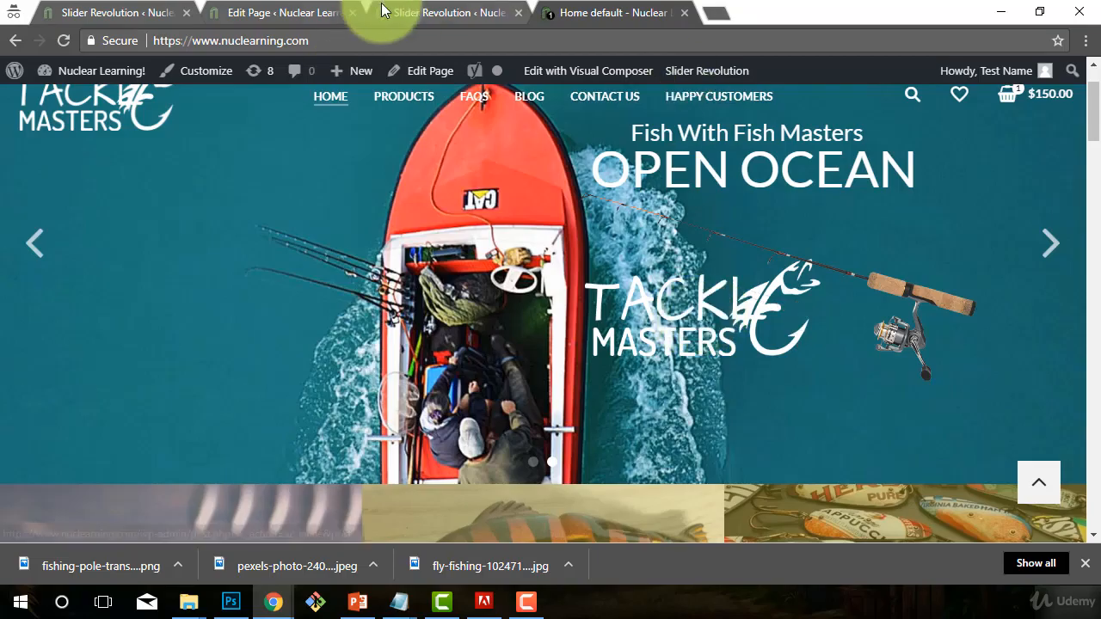
- Compare slide #2 with the live page and move its OPEN OCEAN and Fish With Fish Masters texts lower
left_click(120, 12)
left_click(612, 12)
left_click(120, 12)
scroll(757, 387, "up", 1)
left_click(909, 484)
left_click(837, 378)
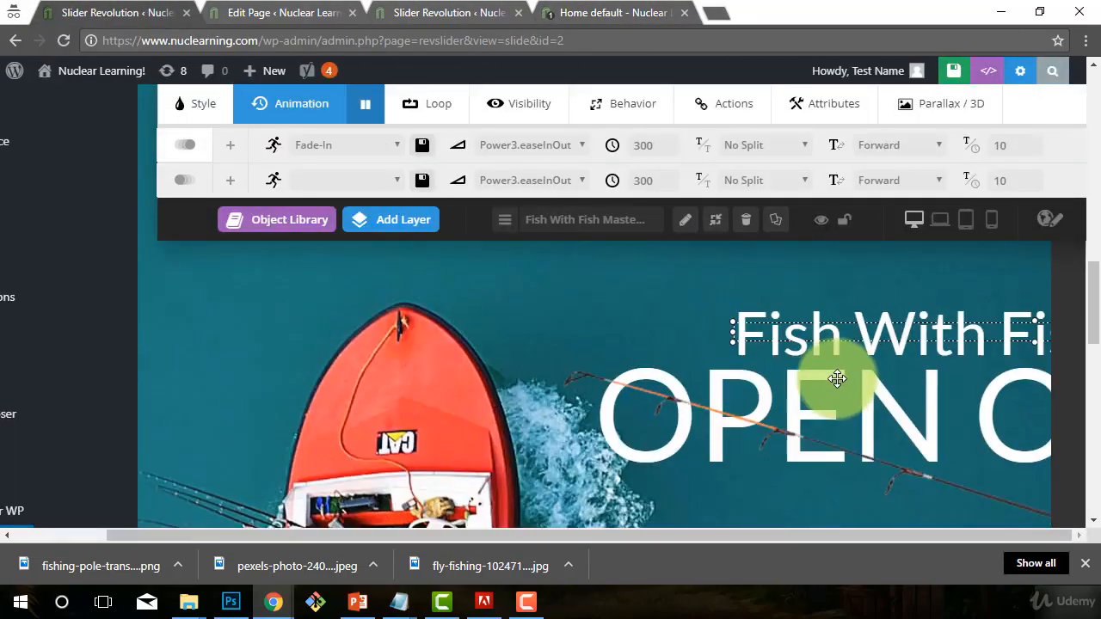
scroll(836, 379, "down", 2)
- Move the fishing rod image and the Tackle Masters logo lower on slide #2
left_click(923, 314)
scroll(915, 372, "down", 9)
scroll(224, 410, "up", 1)
left_click_drag(533, 535, 454, 538)
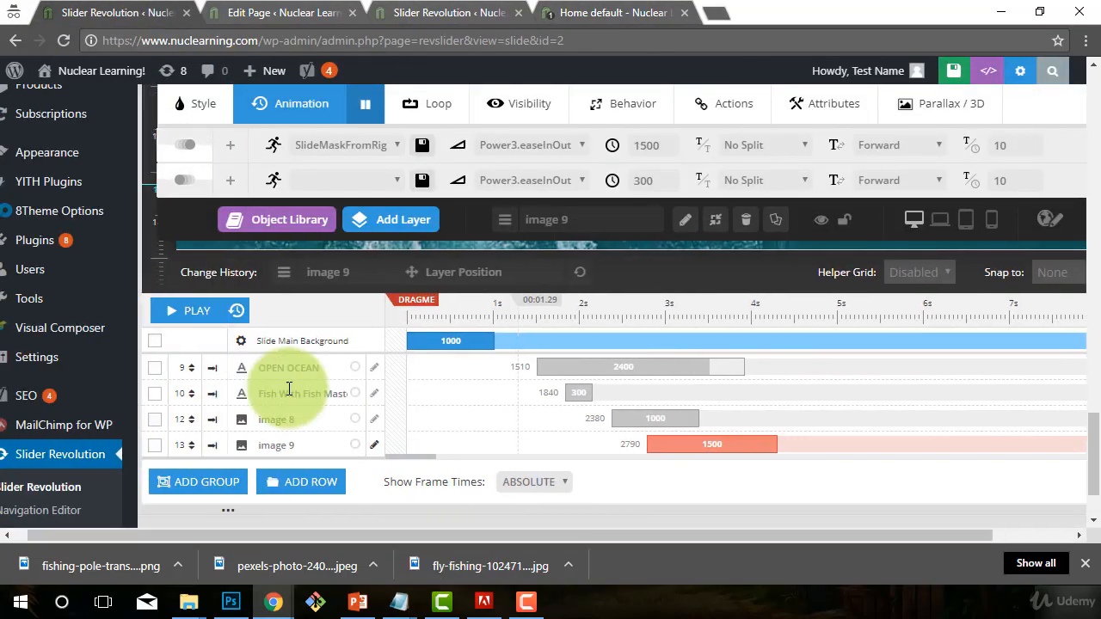
scroll(294, 438, "up", 3)
scroll(745, 222, "down", 1)
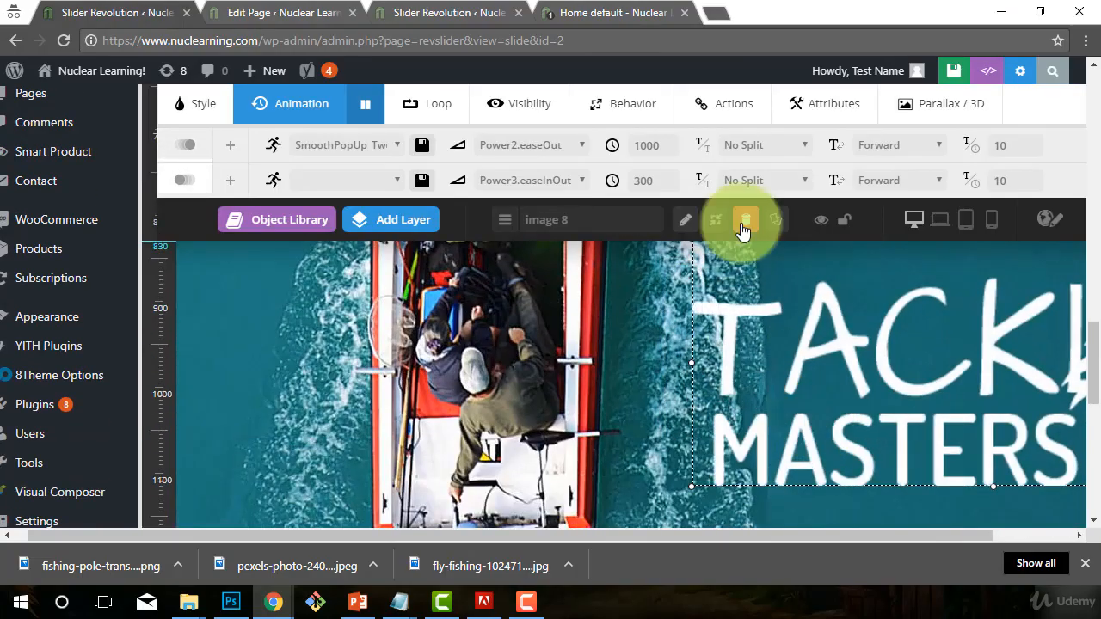
- Save slide #2, reload the live home page and advance the slider to view it
left_click(874, 72)
left_click(605, 14)
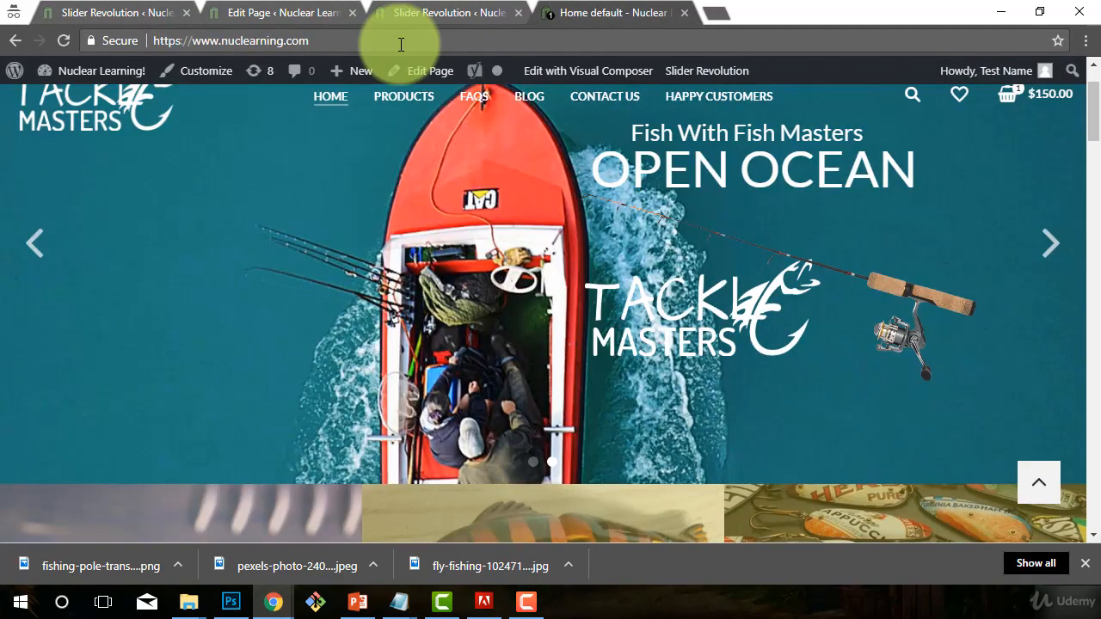
left_click(401, 43)
key("Return")
left_click(1050, 243)
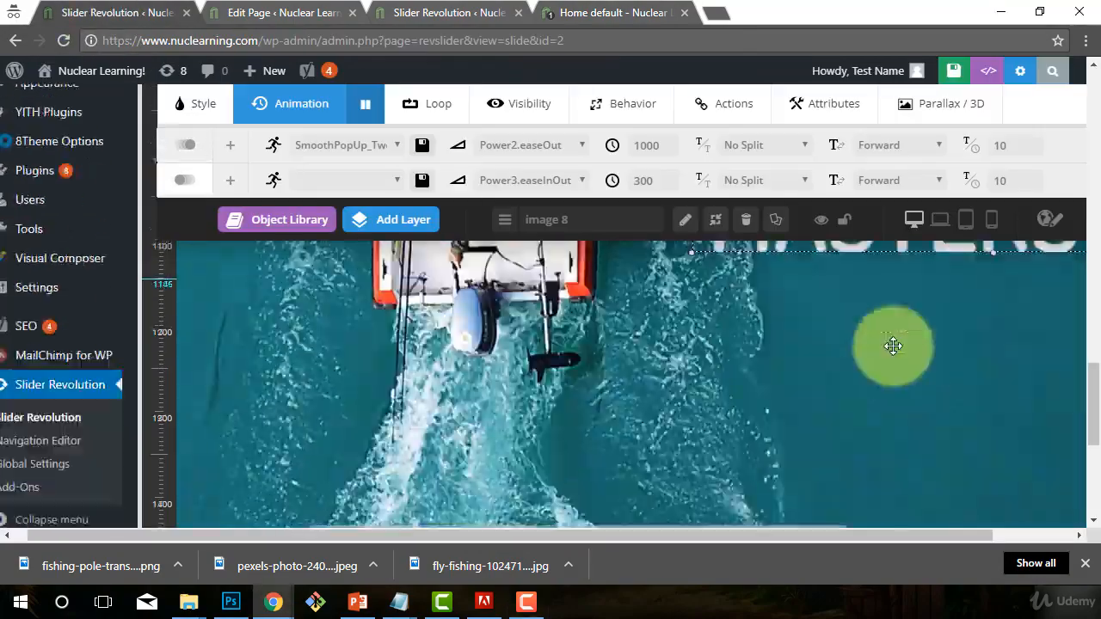
- Move the logo further below the OPEN OCEAN text and save slide #2
scroll(893, 346, "up", 3)
left_click(954, 73)
- Reload the live home page and check the logo's spacing on the second slide
left_click(605, 13)
left_click(364, 43)
key("Return")
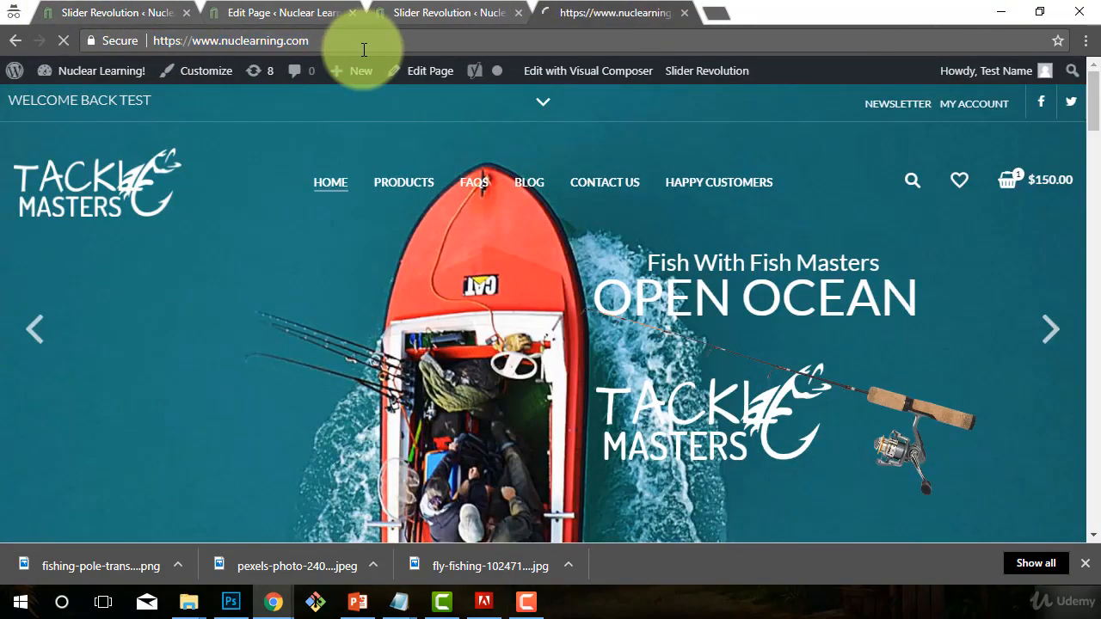
left_click(1054, 331)
scroll(188, 385, "down", 1)
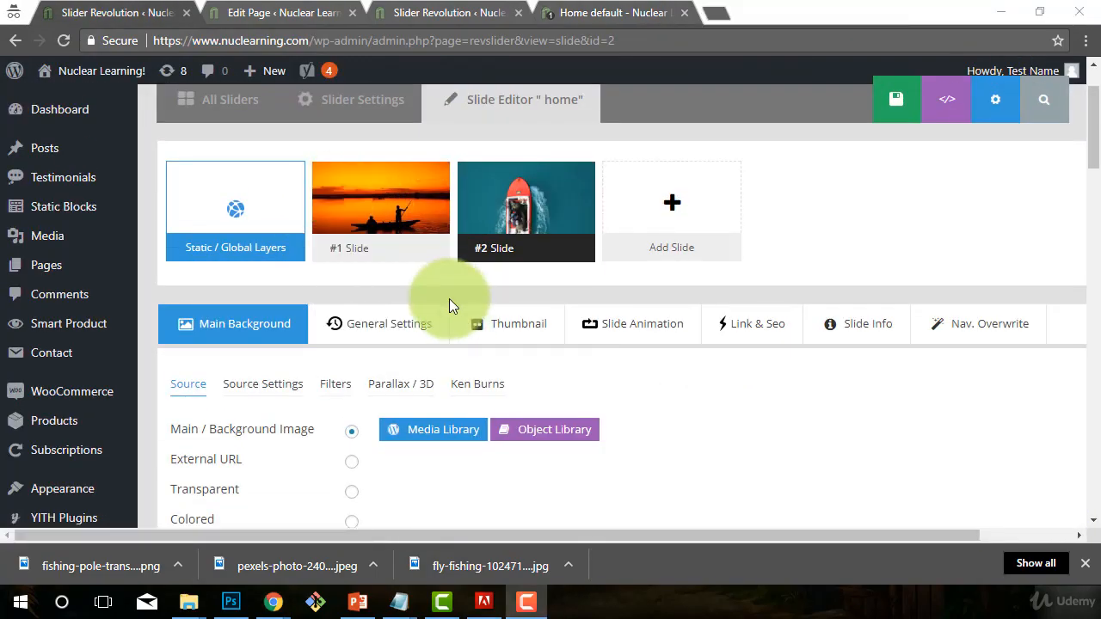
- Open slide #1 for editing and turn off phone visibility for its READ MORE button
left_click(364, 233)
scroll(422, 359, "down", 13)
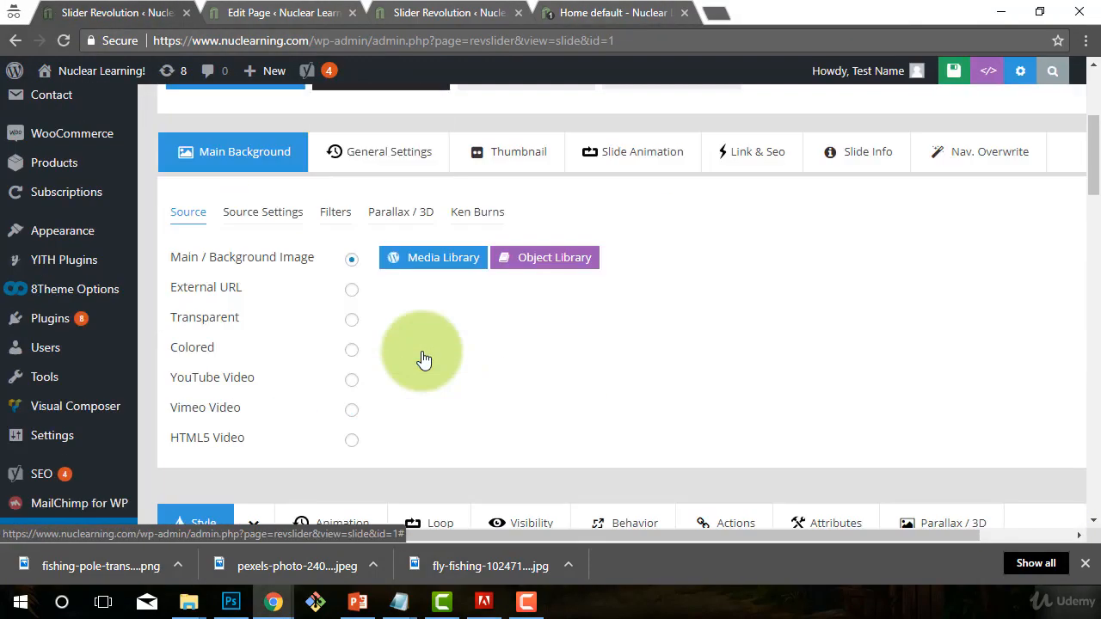
left_click(433, 349)
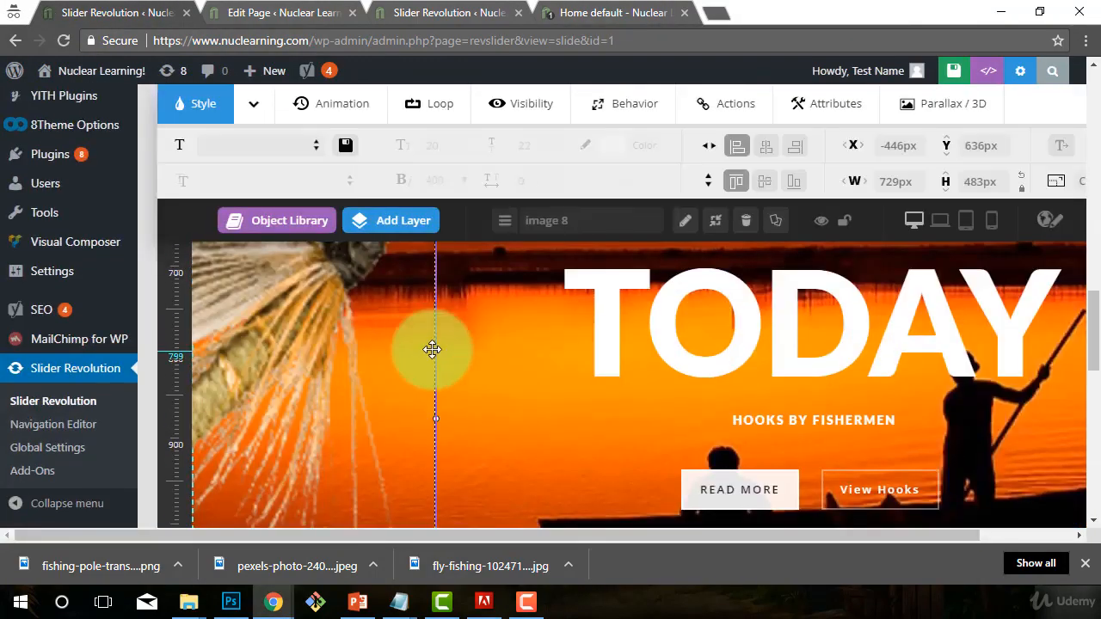
left_click(487, 105)
left_click(524, 148)
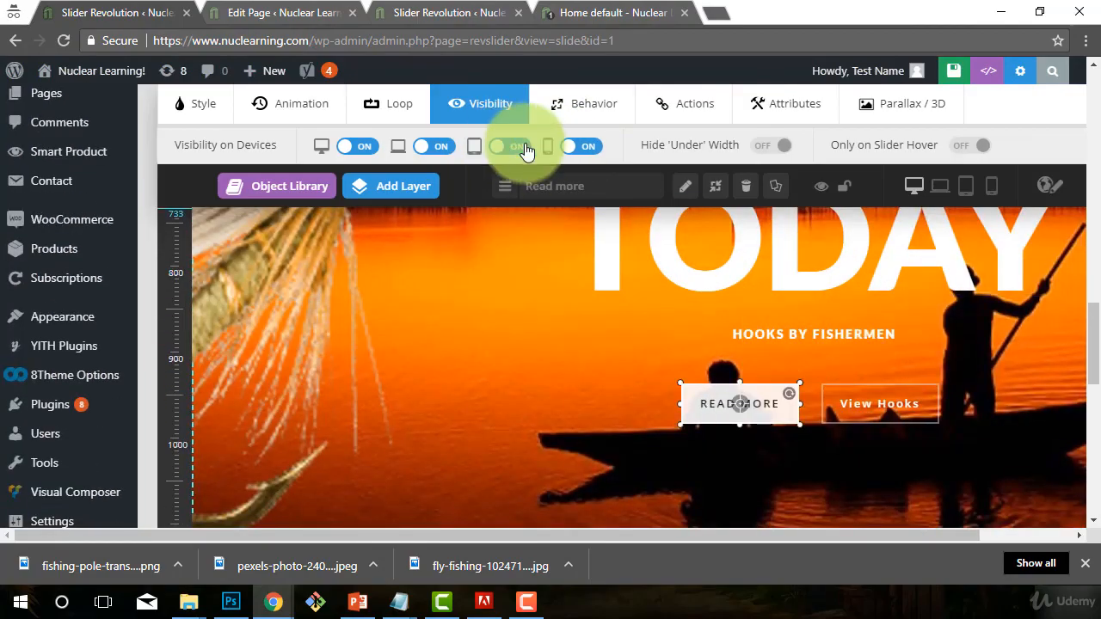
left_click(583, 148)
- Turn off phone visibility for slide #1's HOOKS BY FISHERMEN, TODAY, CATCH and Tackle Master Supplies texts
left_click(788, 337)
scroll(788, 336, "up", 2)
left_click(761, 400)
left_click(752, 264)
left_click(574, 148)
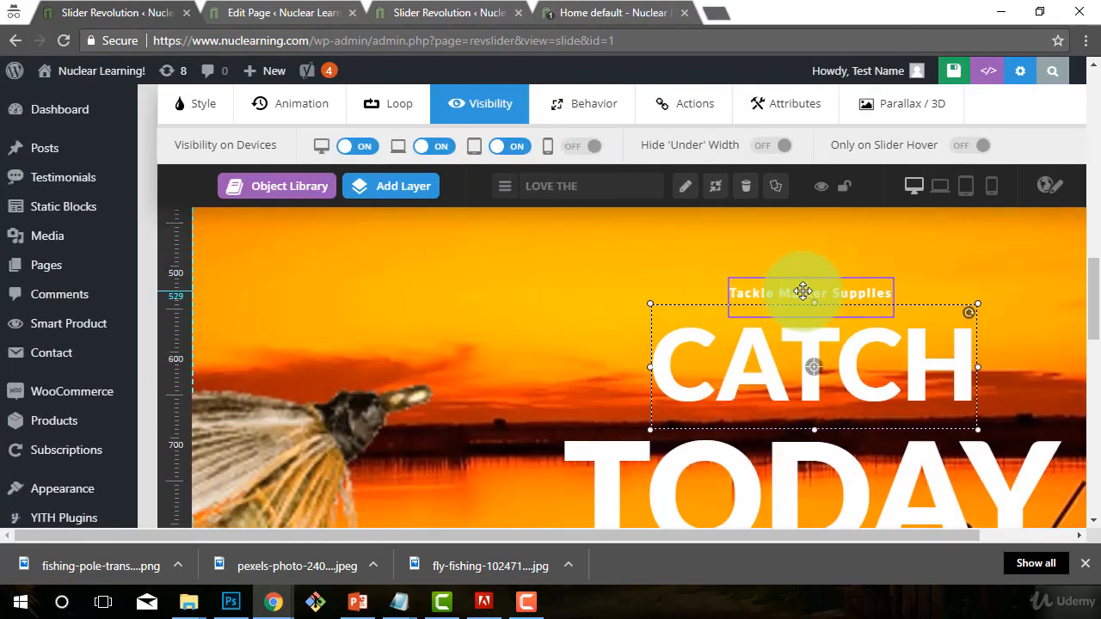
left_click(801, 291)
left_click(576, 147)
- Save slide #1 and reload the live home page
left_click(860, 68)
left_click(634, 15)
left_click(465, 41)
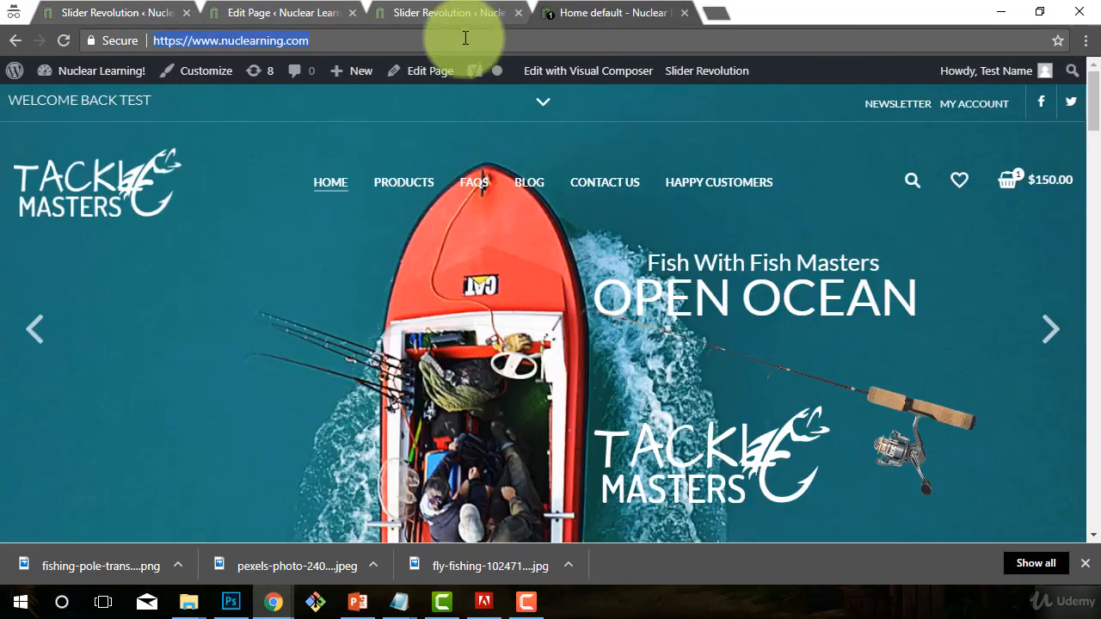
key("Return")
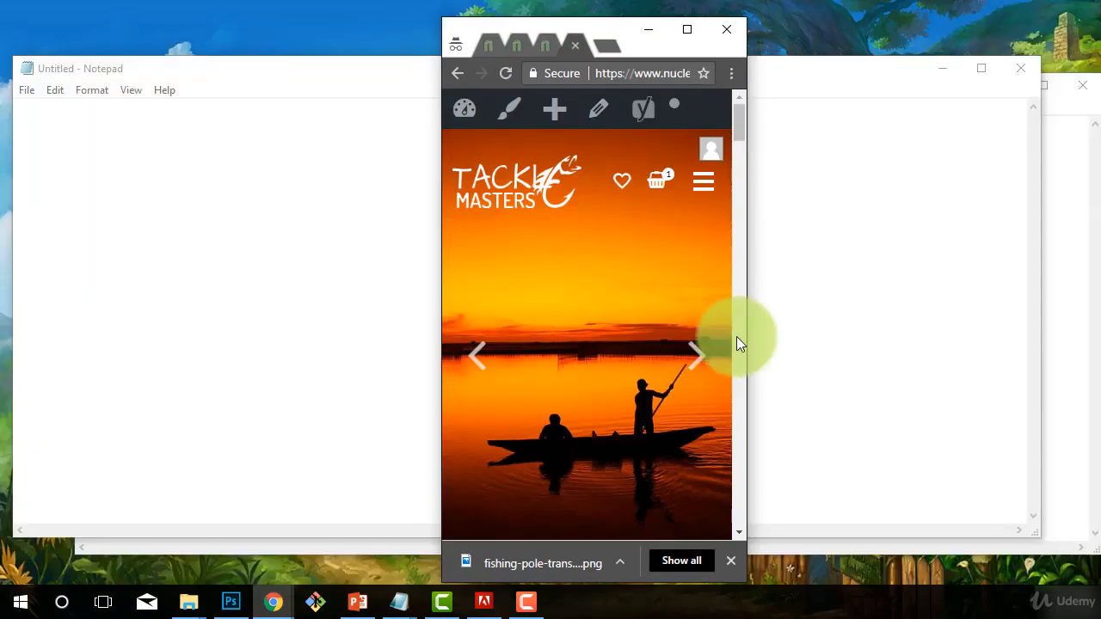
- Check how the slider and the page below it look in a phone-width browser window
scroll(705, 344, "down", 1)
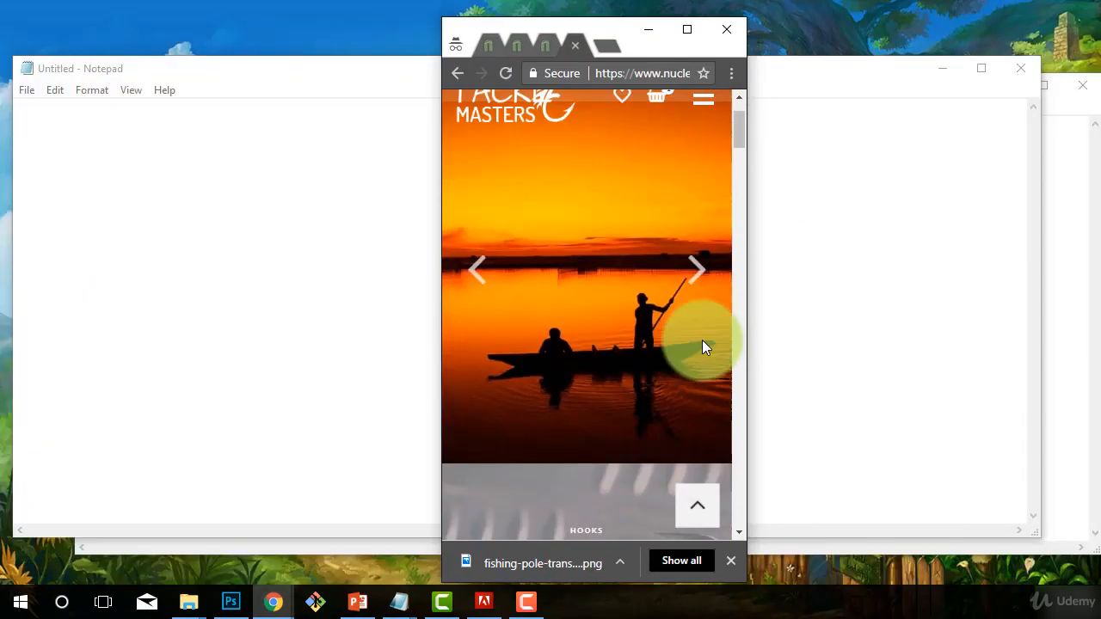
scroll(701, 361, "up", 1)
left_click(701, 368)
scroll(692, 352, "down", 5)
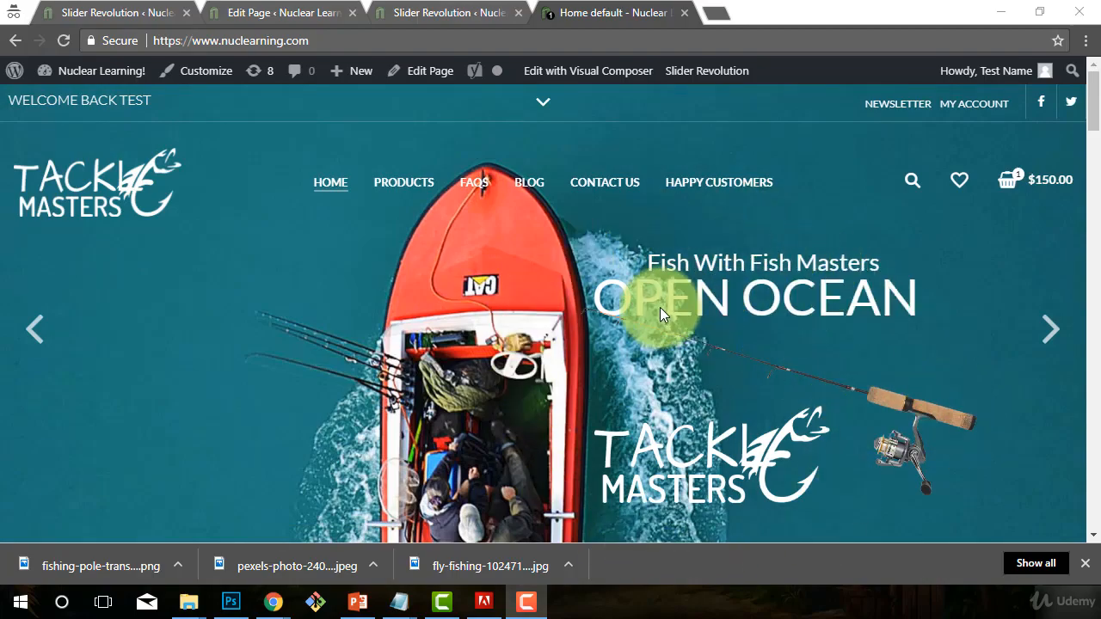
- Advance the full-width live slider to the fishing hook slide, close the downloads bar and review the slide
left_click(1008, 343)
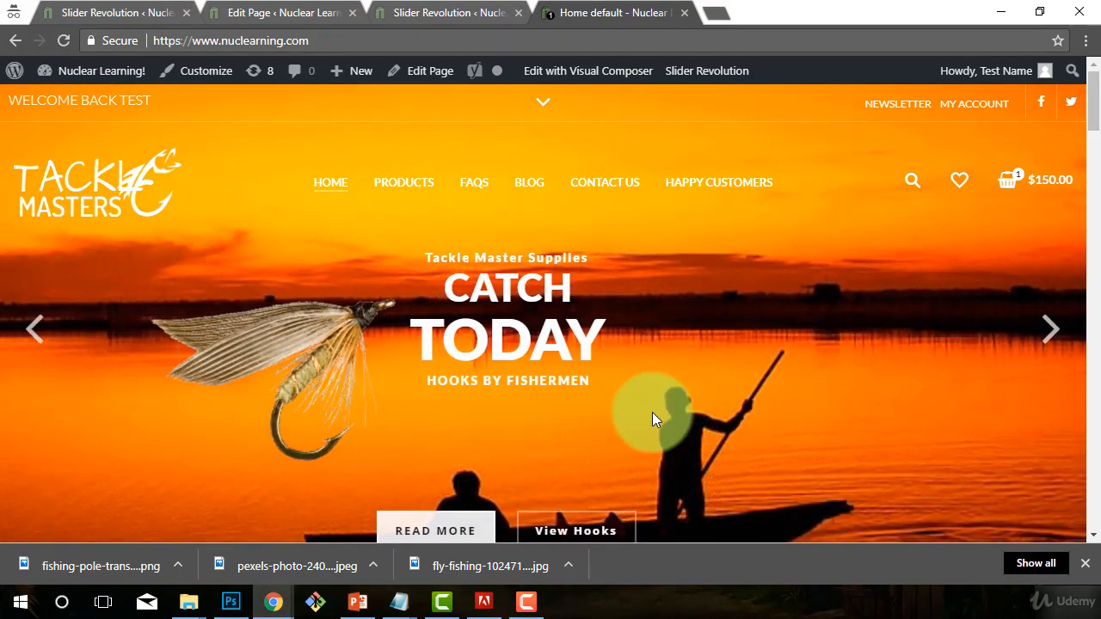
scroll(652, 419, "down", 1)
left_click(1086, 564)
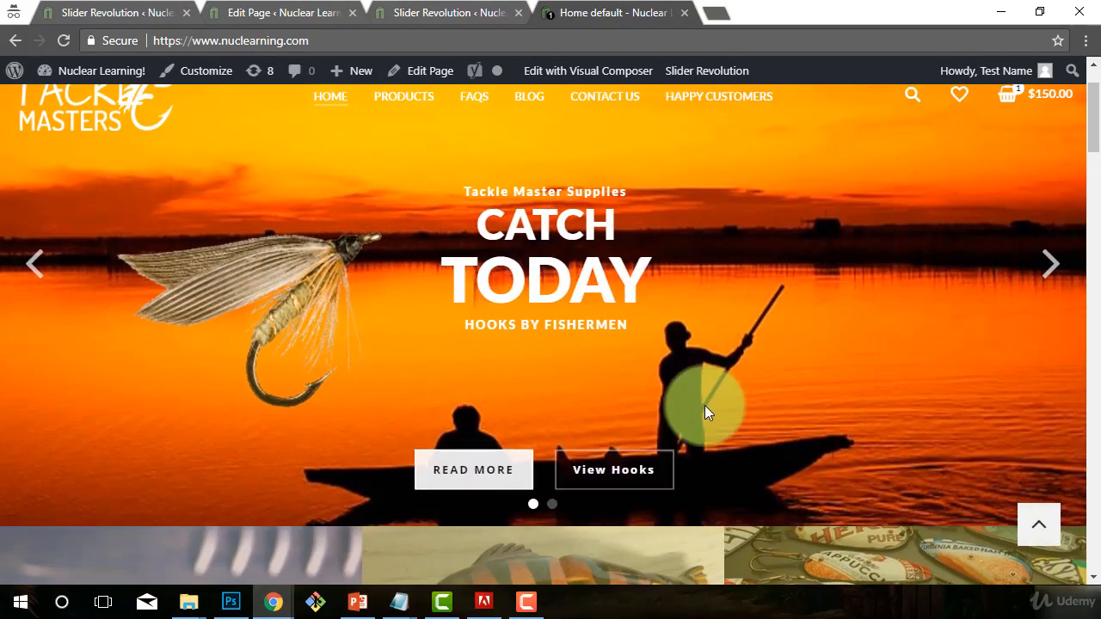
scroll(707, 406, "up", 1)
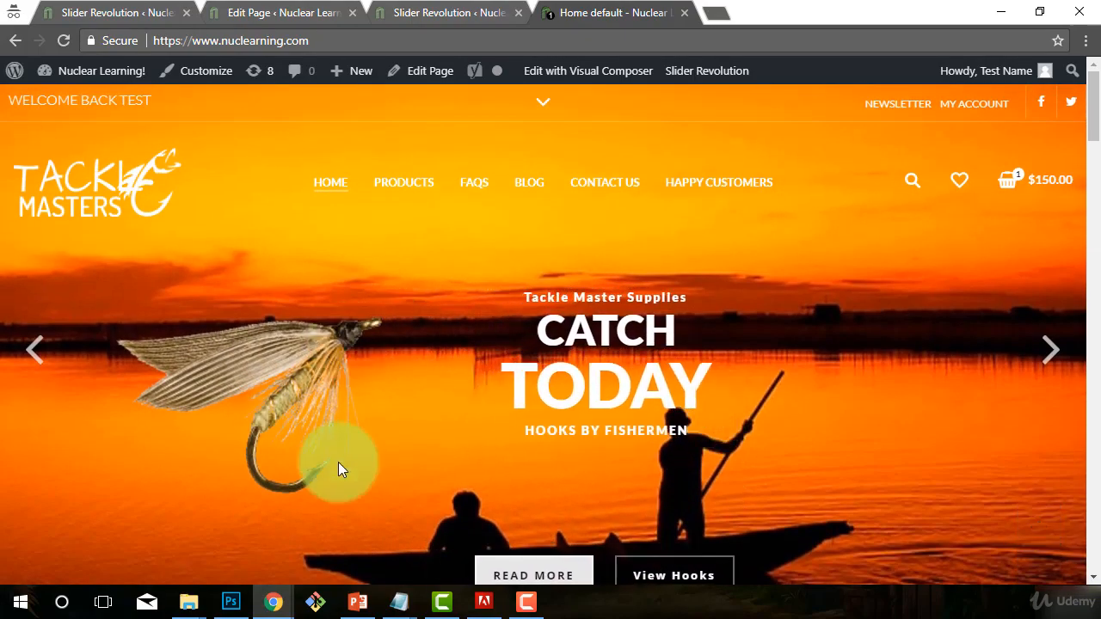
- Shrink the browser to phone width and check the sunset slide and the section beneath it
scroll(442, 416, "down", 1)
scroll(727, 381, "up", 1)
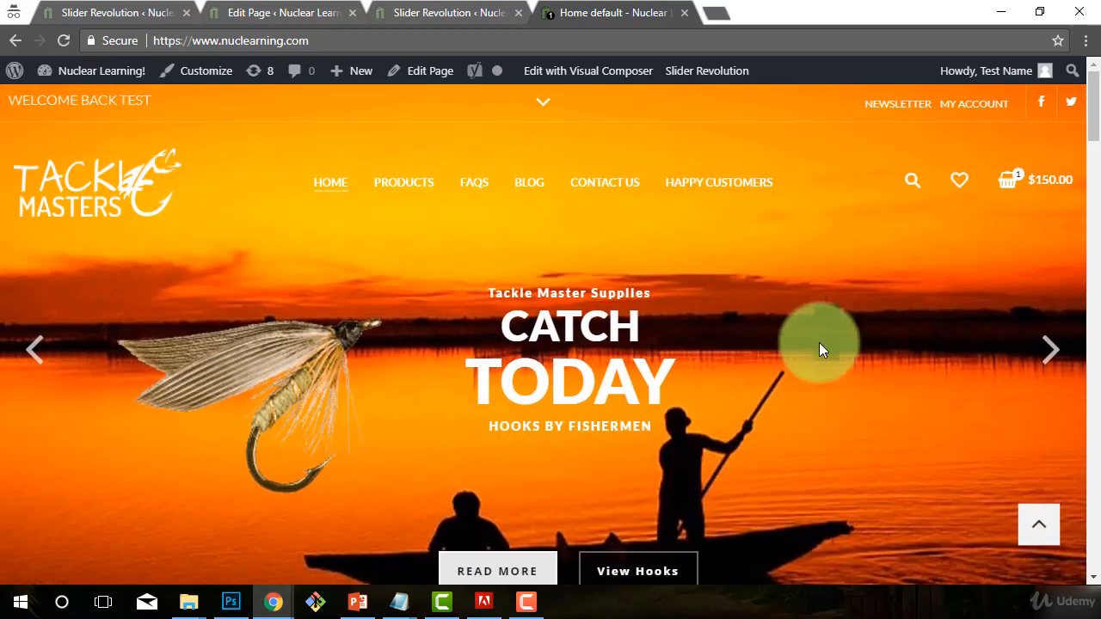
left_click(1051, 16)
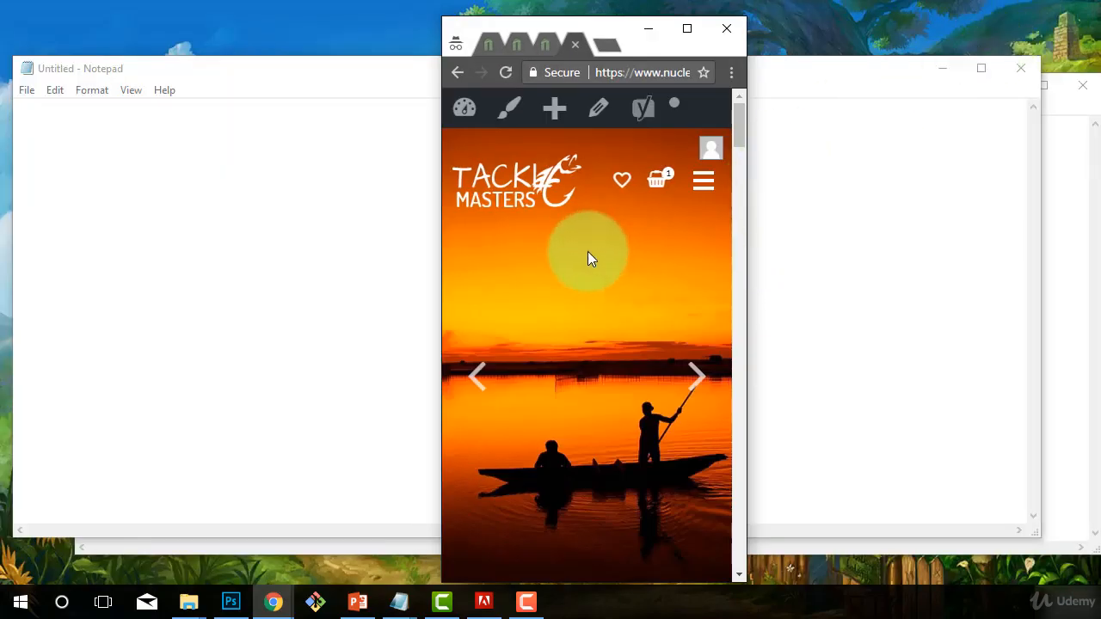
scroll(573, 479, "down", 1)
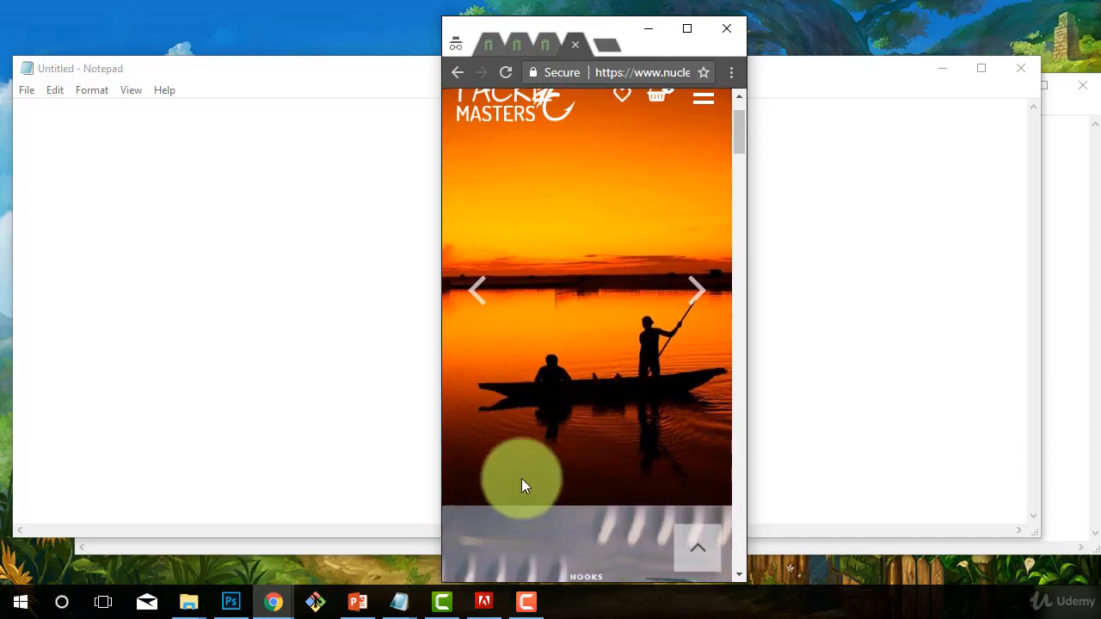
scroll(582, 465, "up", 1)
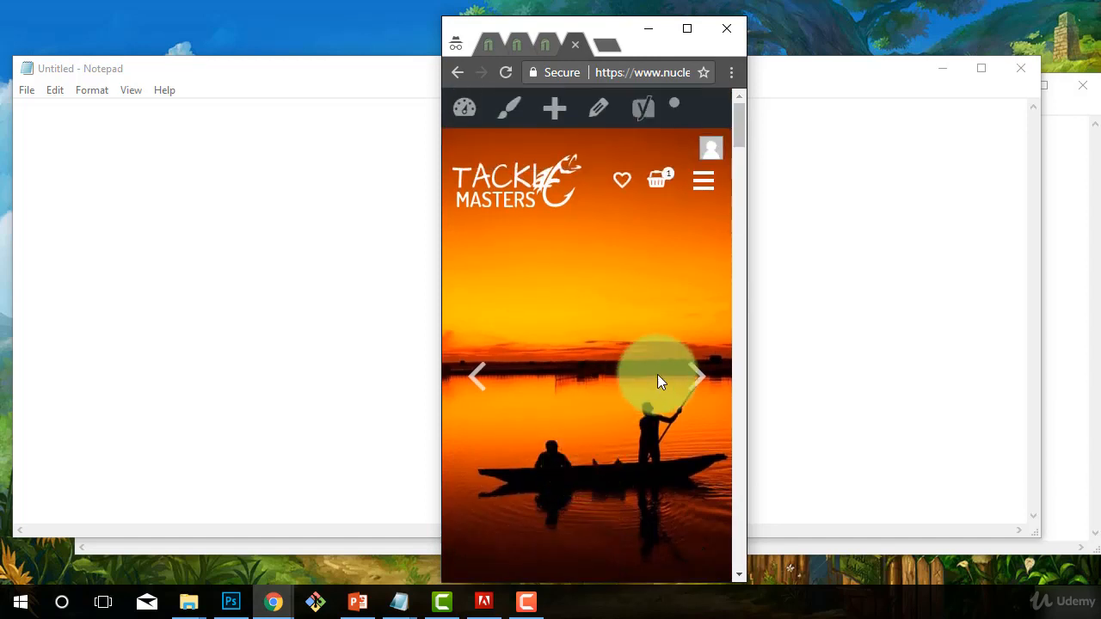
- Cycle through the phone-width slider, checking the red boat slide against the section below it, and maximize the browser
left_click(696, 377)
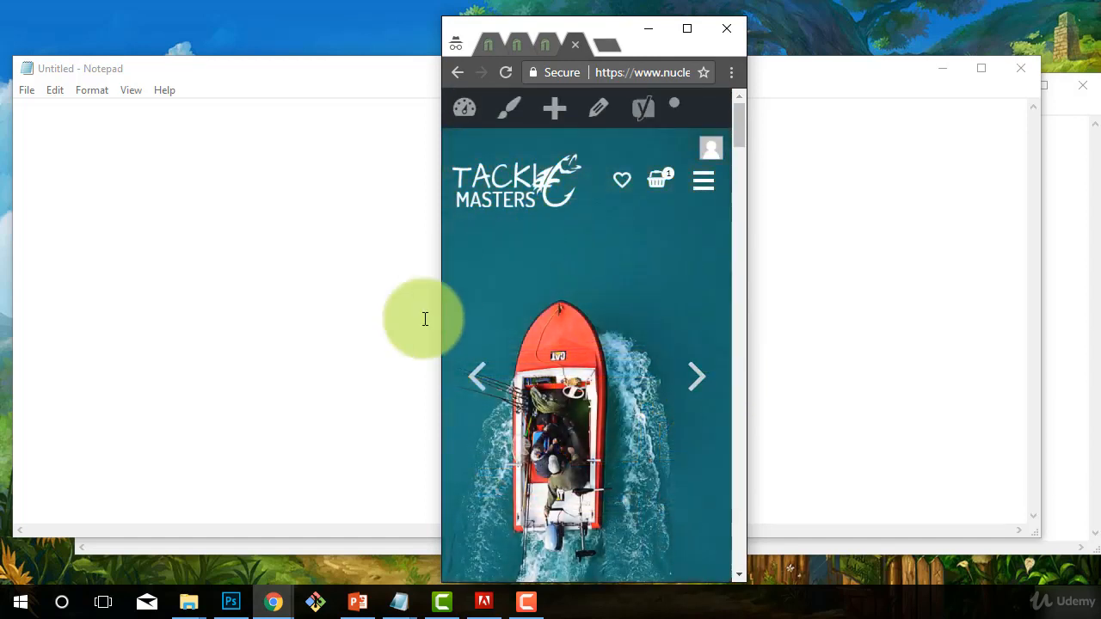
scroll(588, 381, "down", 1)
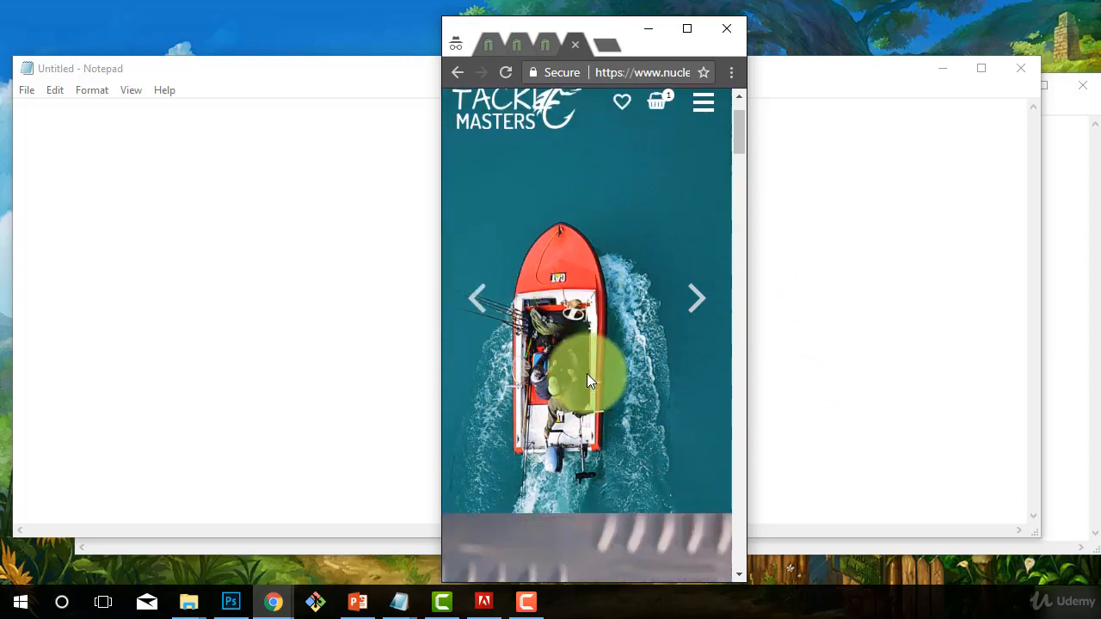
scroll(582, 365, "up", 1)
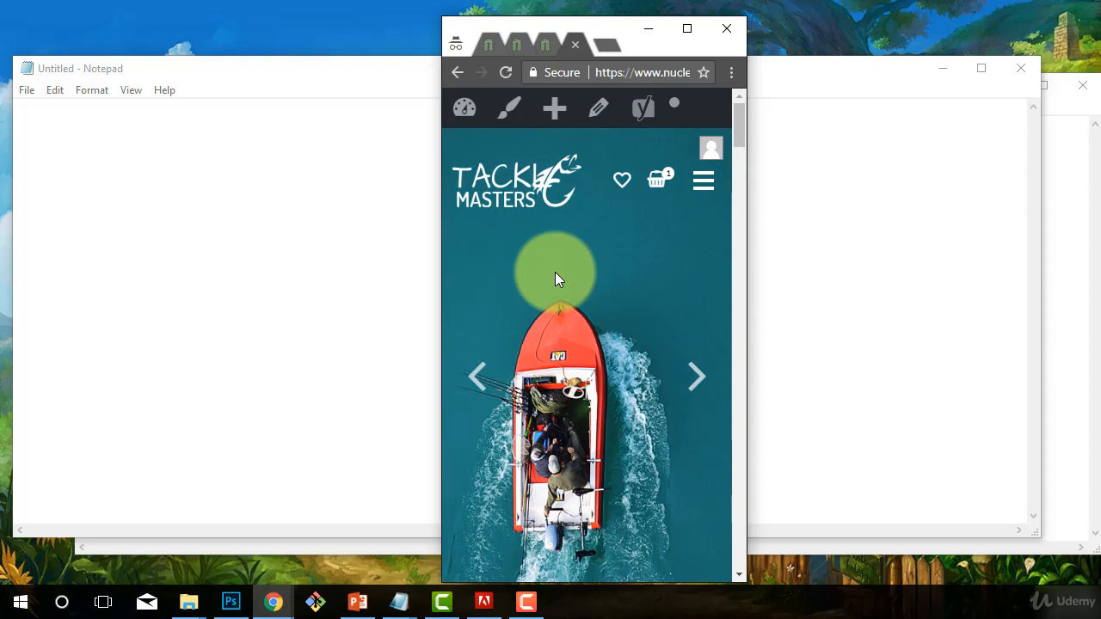
scroll(670, 362, "down", 1)
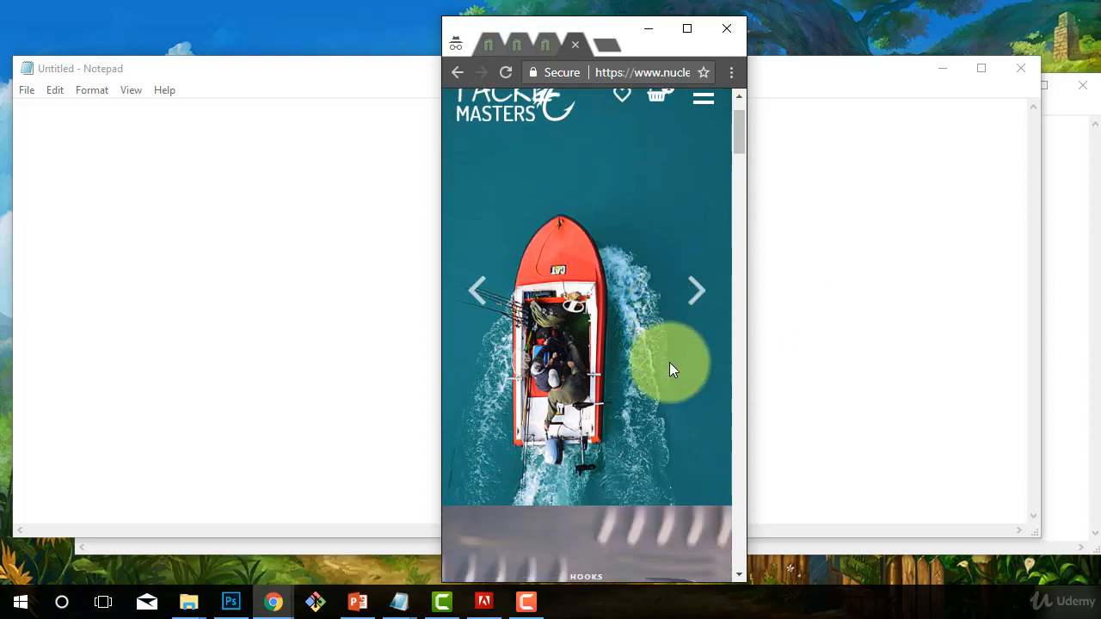
scroll(669, 363, "up", 1)
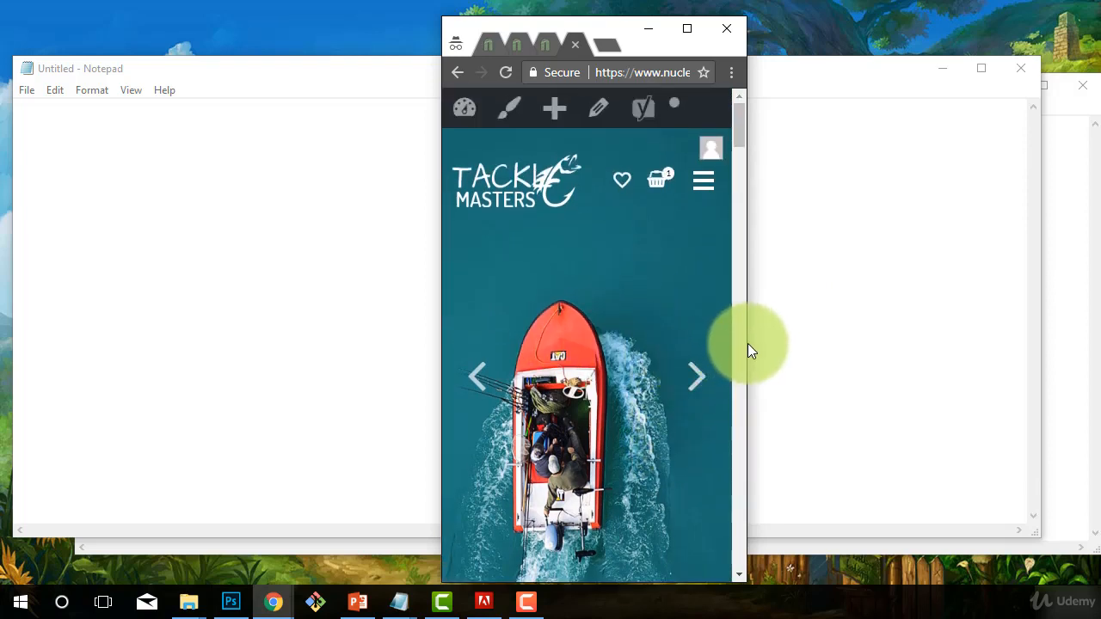
scroll(583, 363, "down", 2)
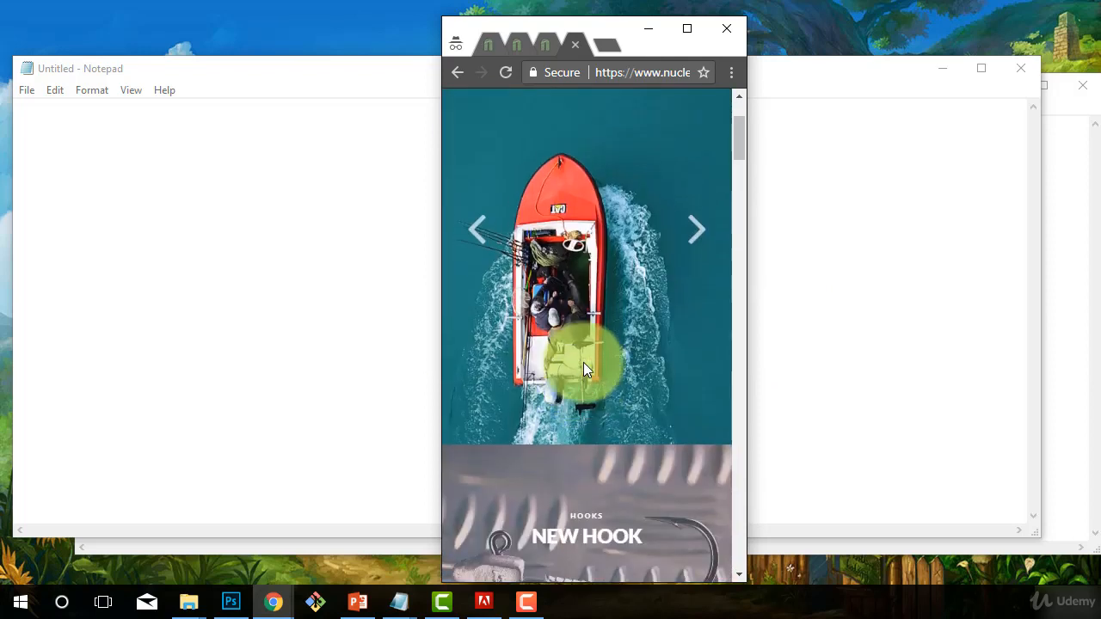
scroll(583, 368, "up", 2)
left_click(703, 383)
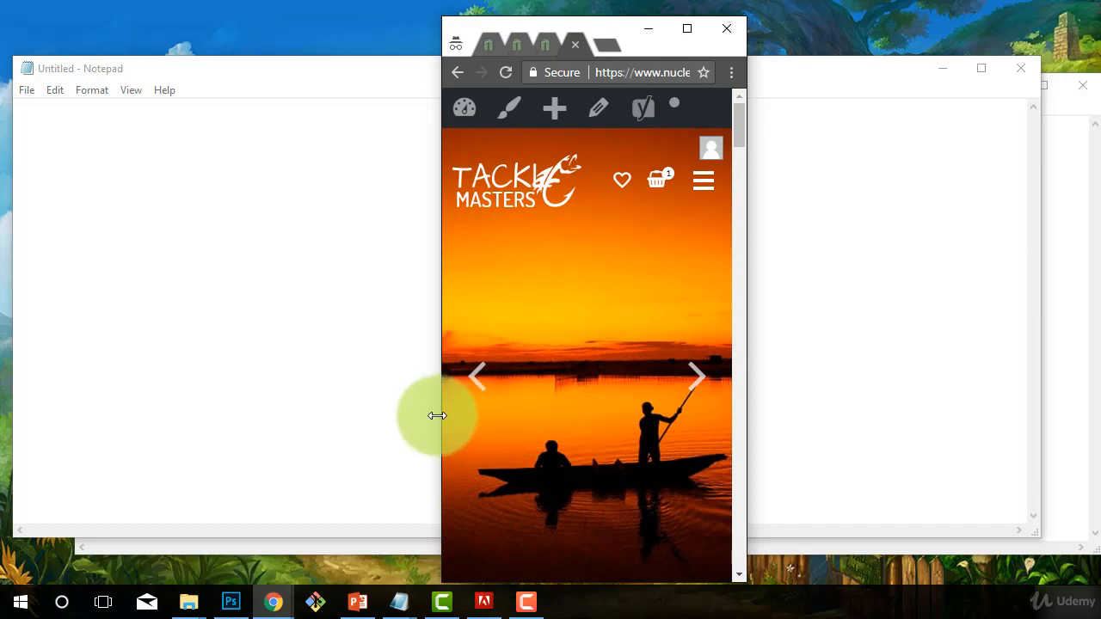
left_click(687, 29)
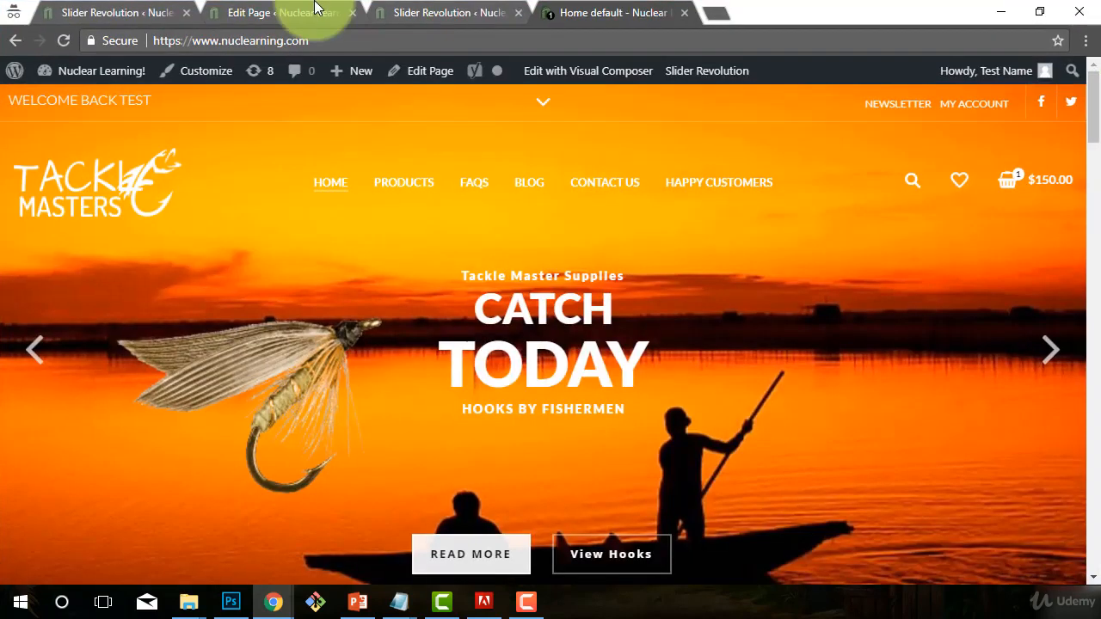
- Return to the slide #1 editor and select the CATCH text to inspect its device visibility settings
left_click(87, 15)
scroll(629, 268, "up", 1)
left_click(695, 437)
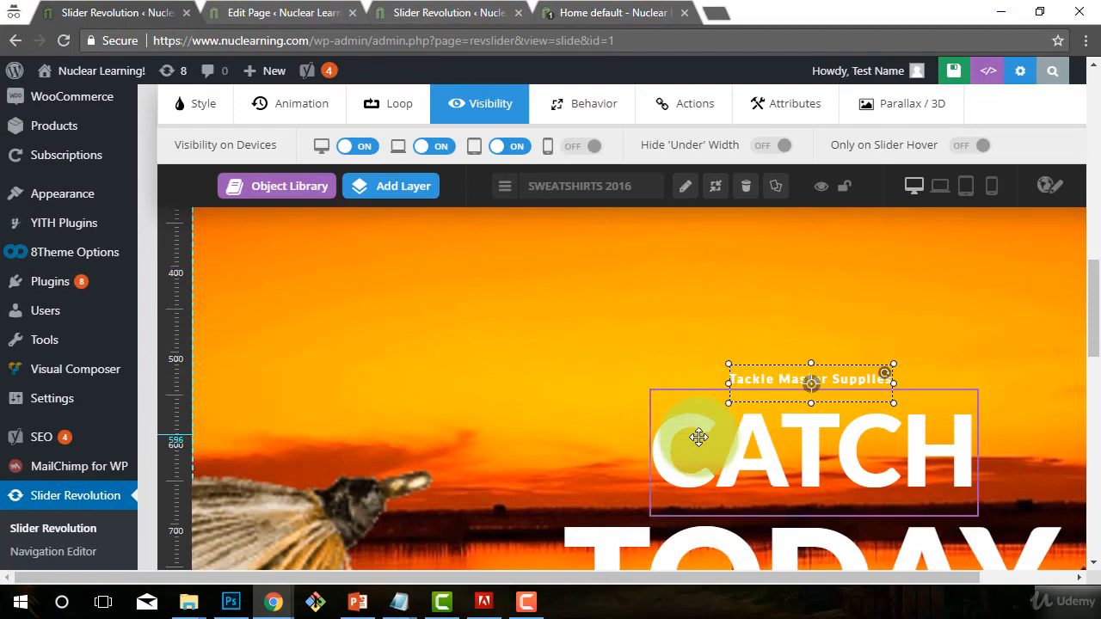
left_click(506, 162)
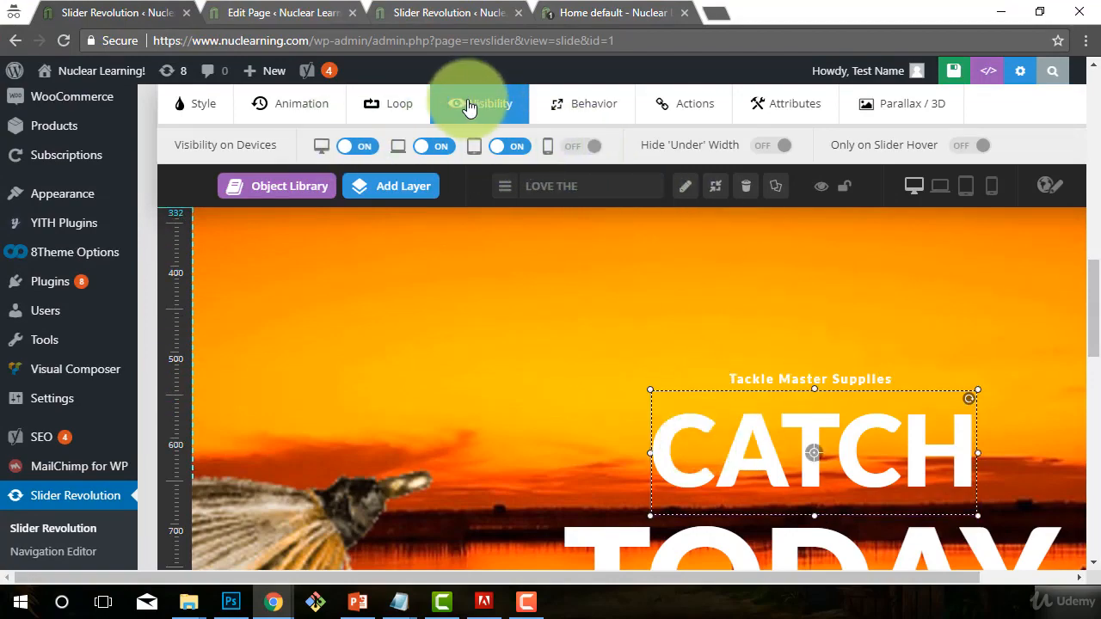
- Look over slide #1's layer option categories and its text and button layers on the canvas
scroll(437, 211, "up", 1)
scroll(421, 125, "up", 5)
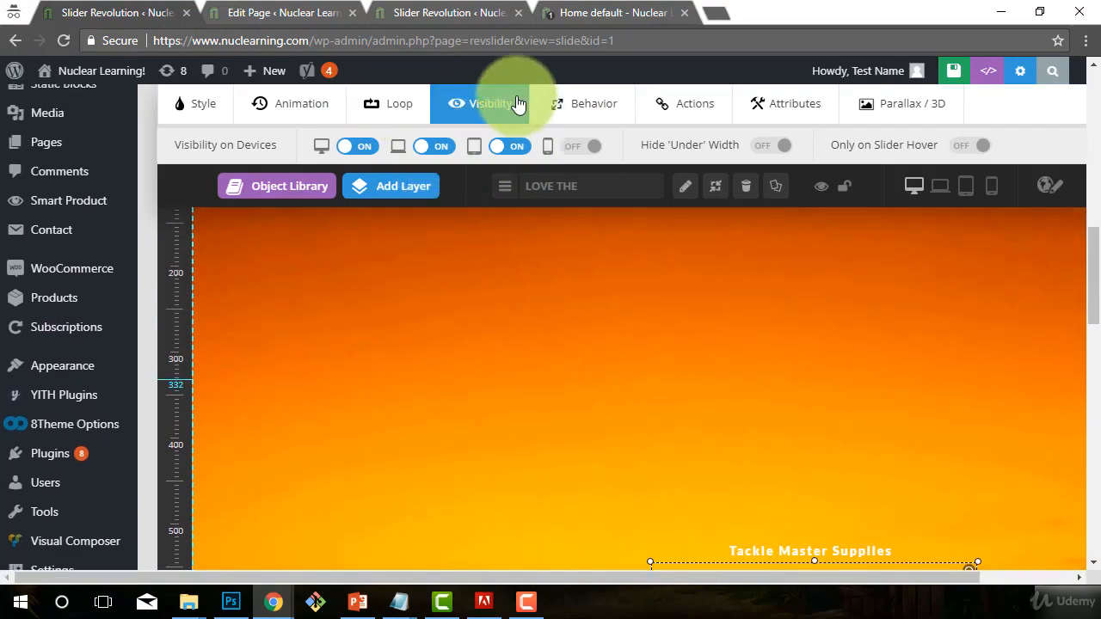
scroll(831, 271, "down", 3)
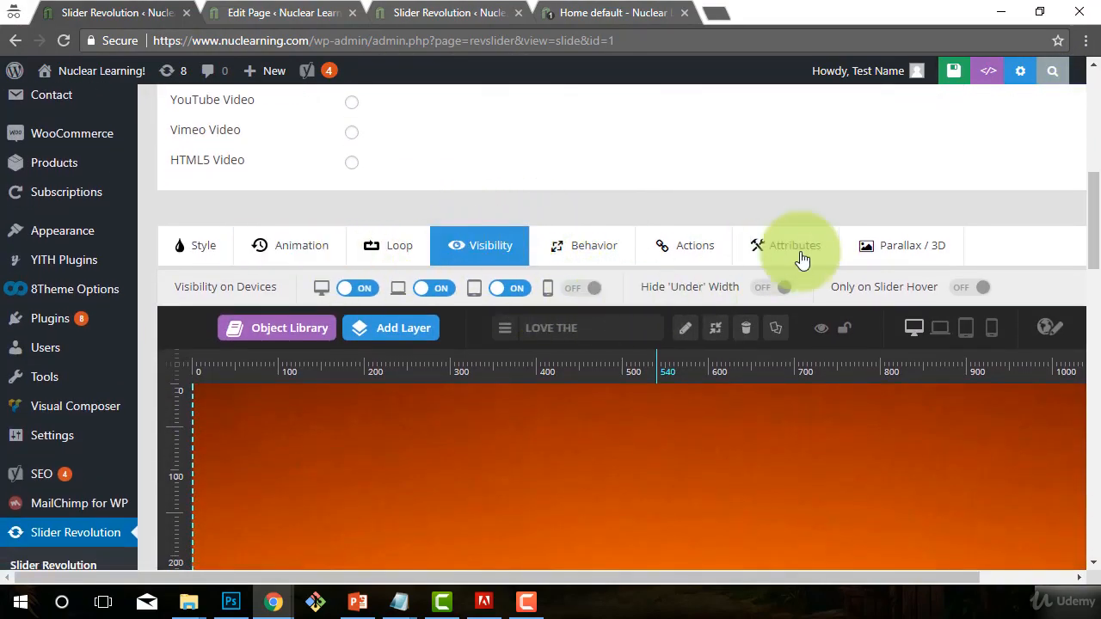
scroll(966, 246, "down", 8)
scroll(1019, 372, "up", 1)
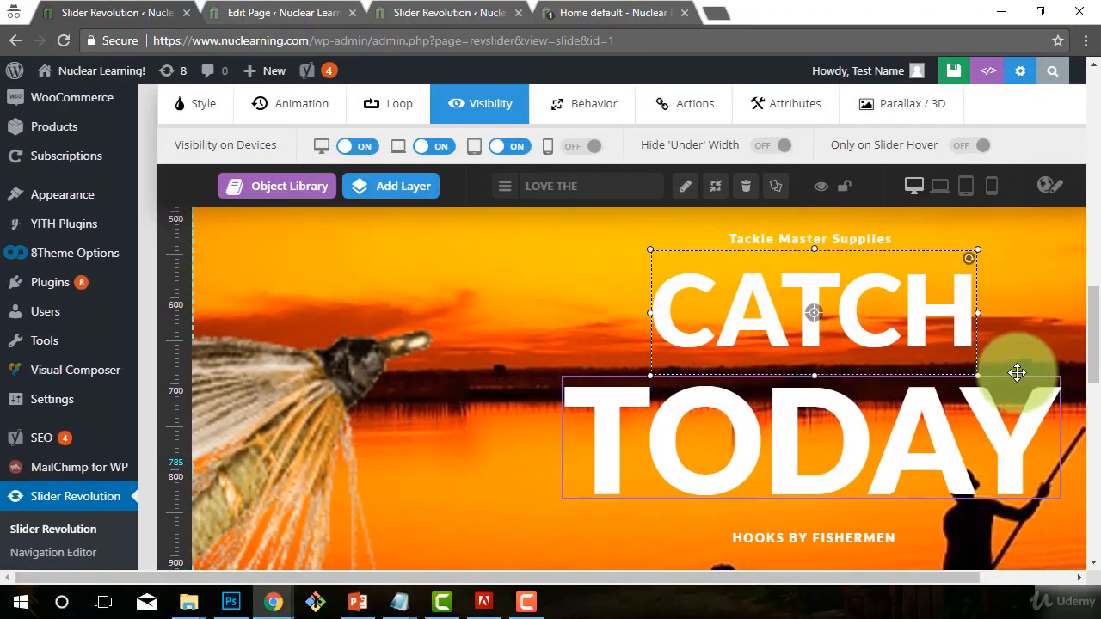
scroll(436, 370, "down", 2)
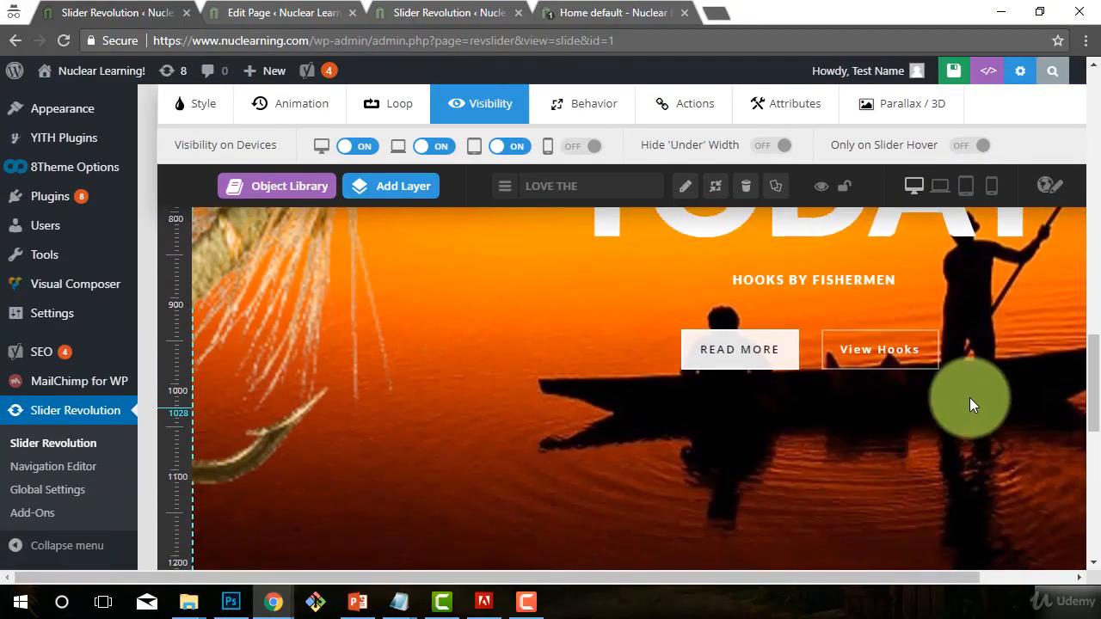
scroll(970, 399, "up", 6)
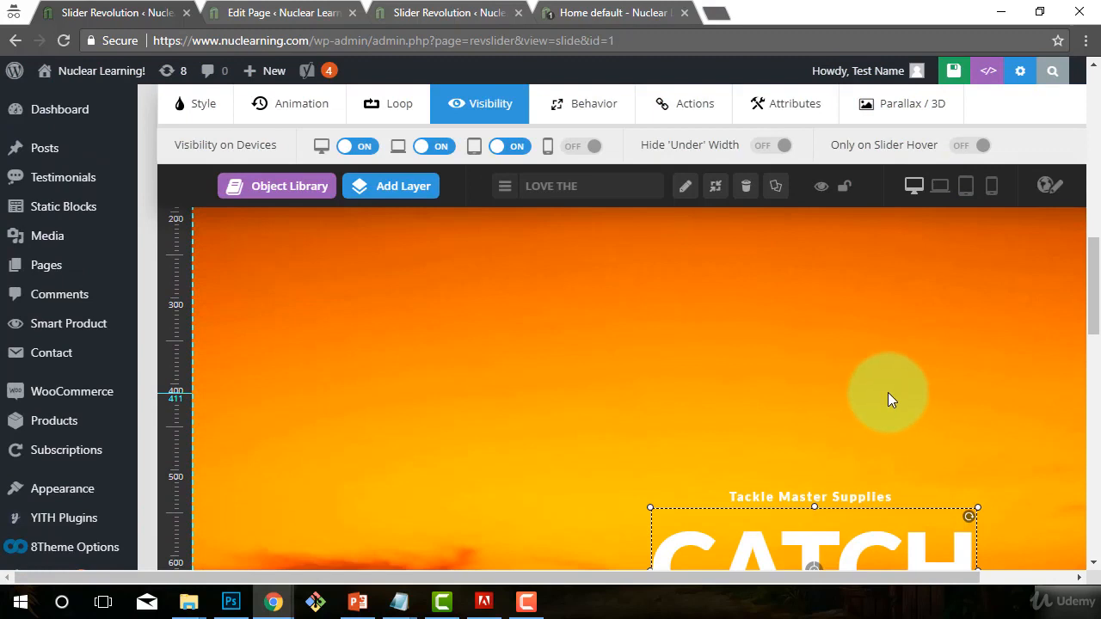